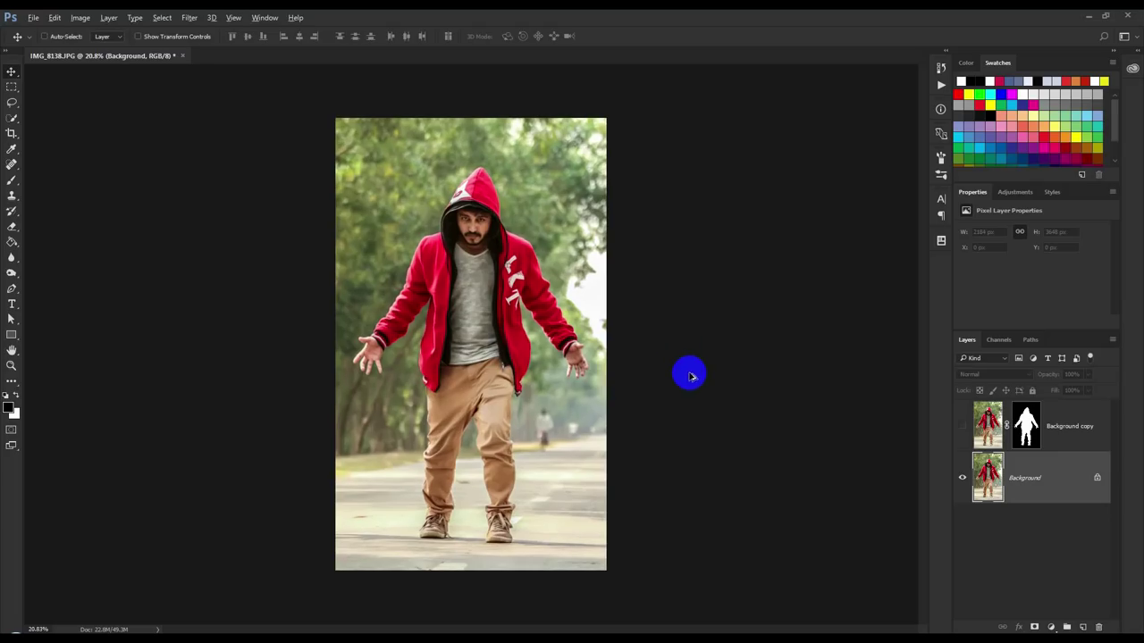
pyautogui.scroll(1, 689, 376)
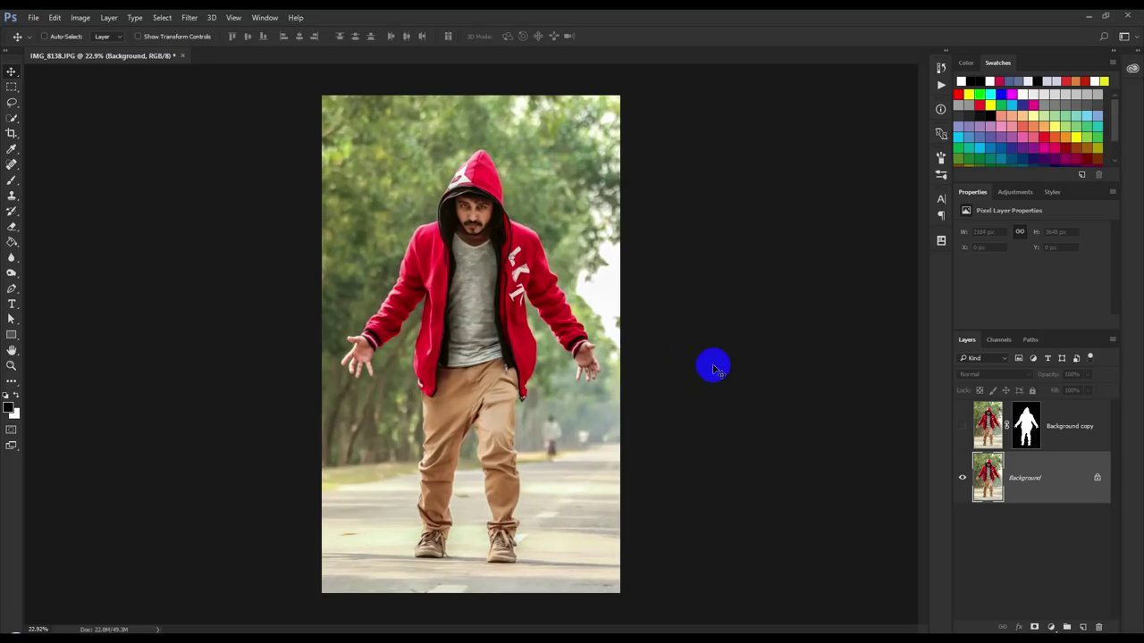
# Hide the Background photo and show the cut-out hooded man on the Background copy layer
pyautogui.scroll(1, 712, 373)
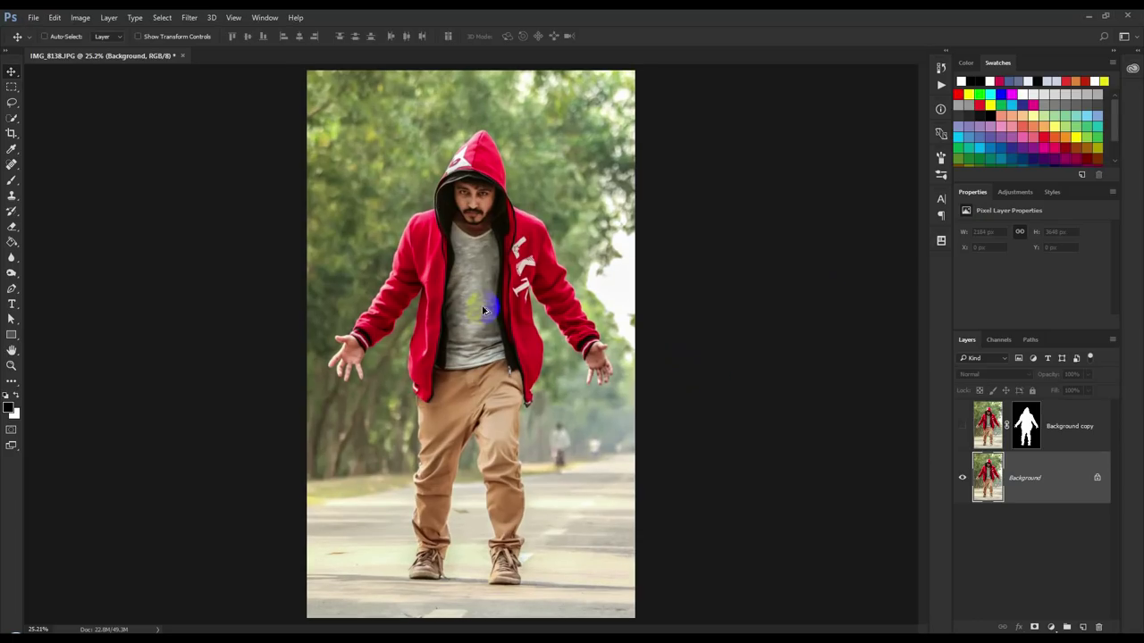
pyautogui.scroll(-1, 579, 342)
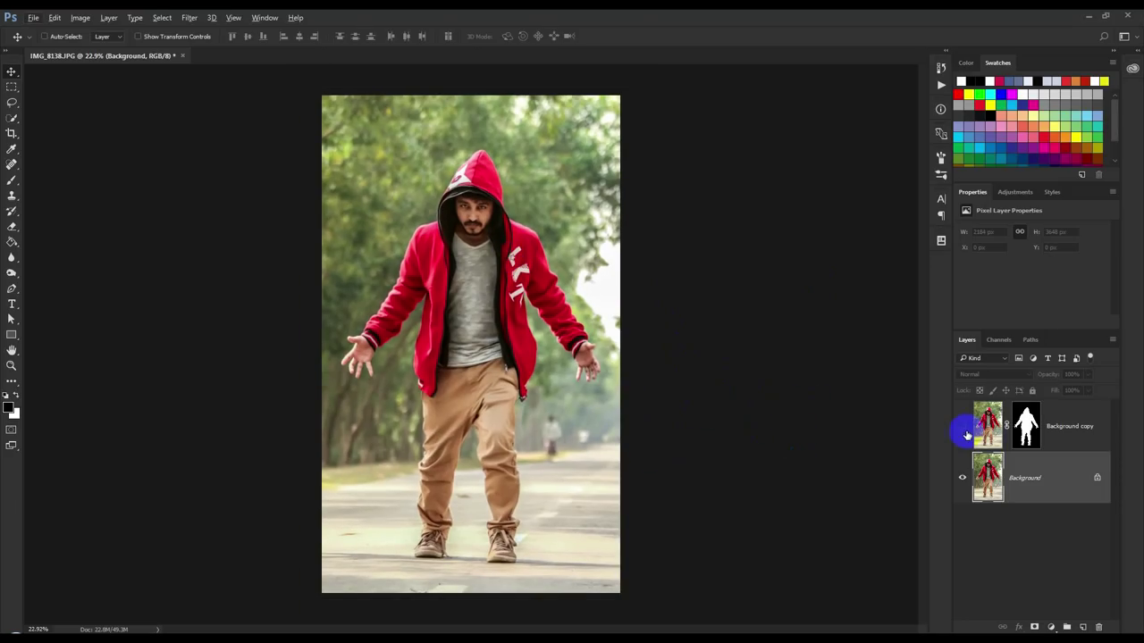
pyautogui.click(963, 478)
pyautogui.click(974, 429)
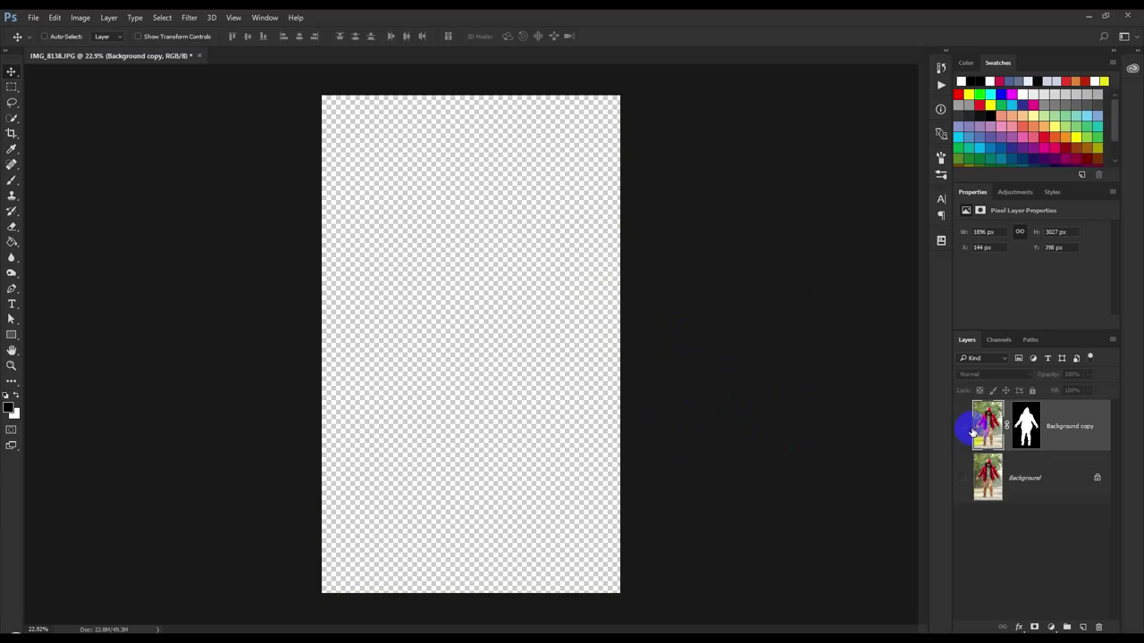
pyautogui.click(963, 427)
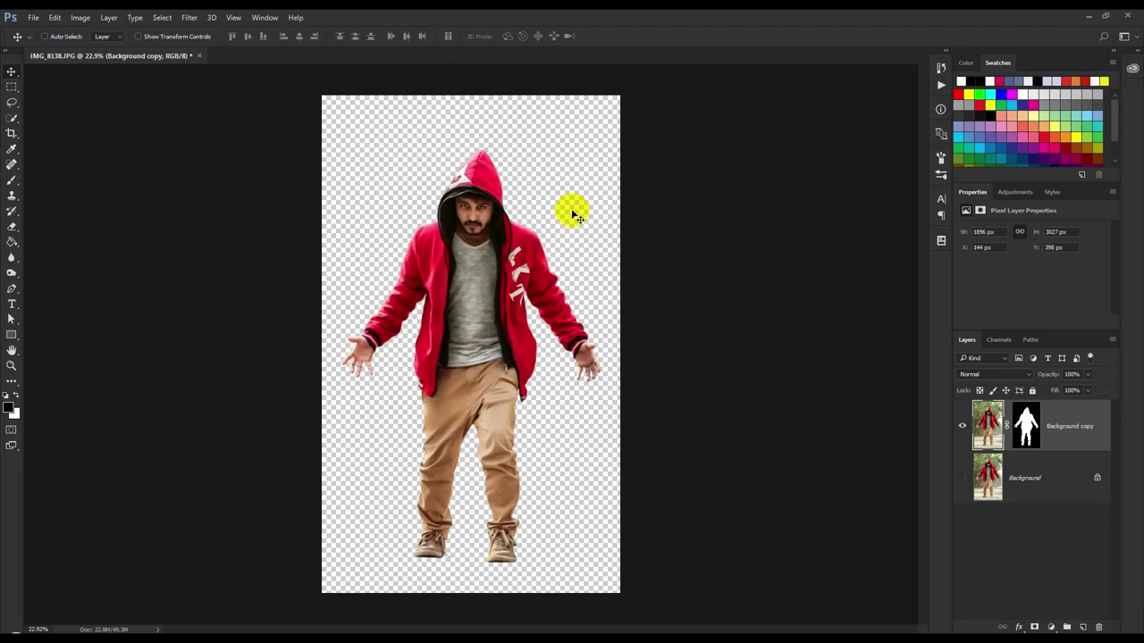
pyautogui.click(67, 53)
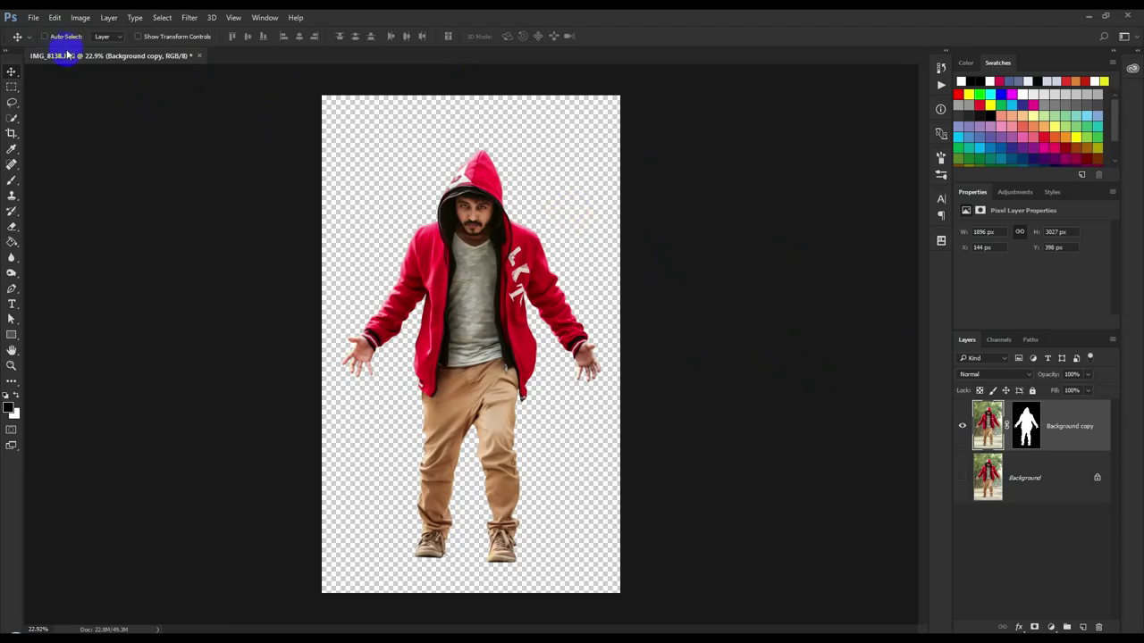
# Create a new 3000 × 2000 px document at 72 ppi
pyautogui.click(38, 17)
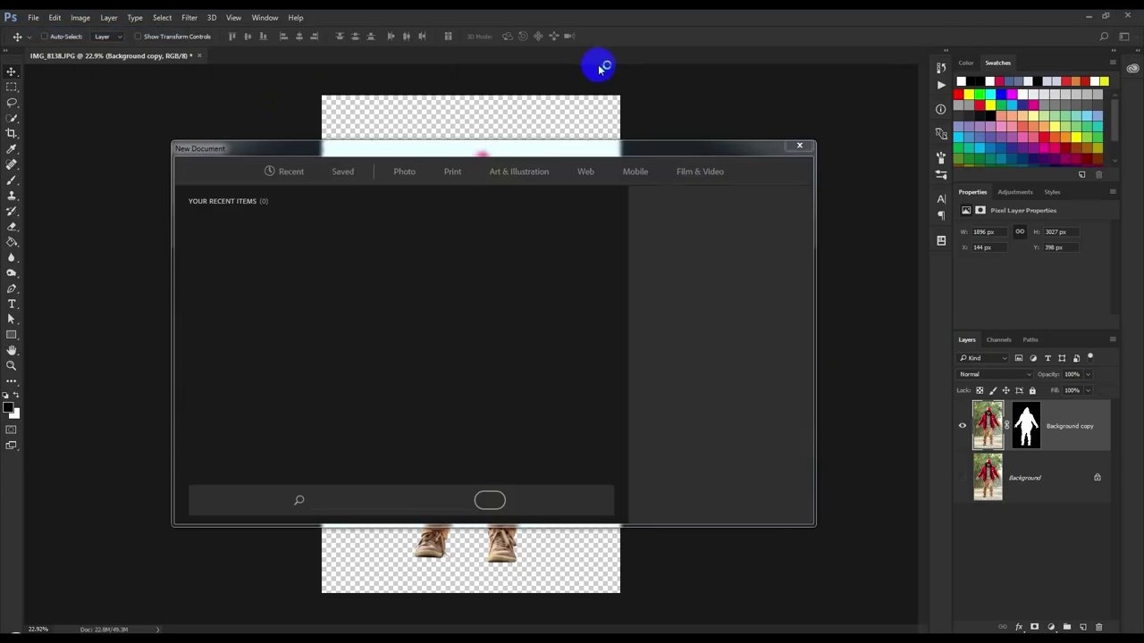
pyautogui.doubleClick(661, 256)
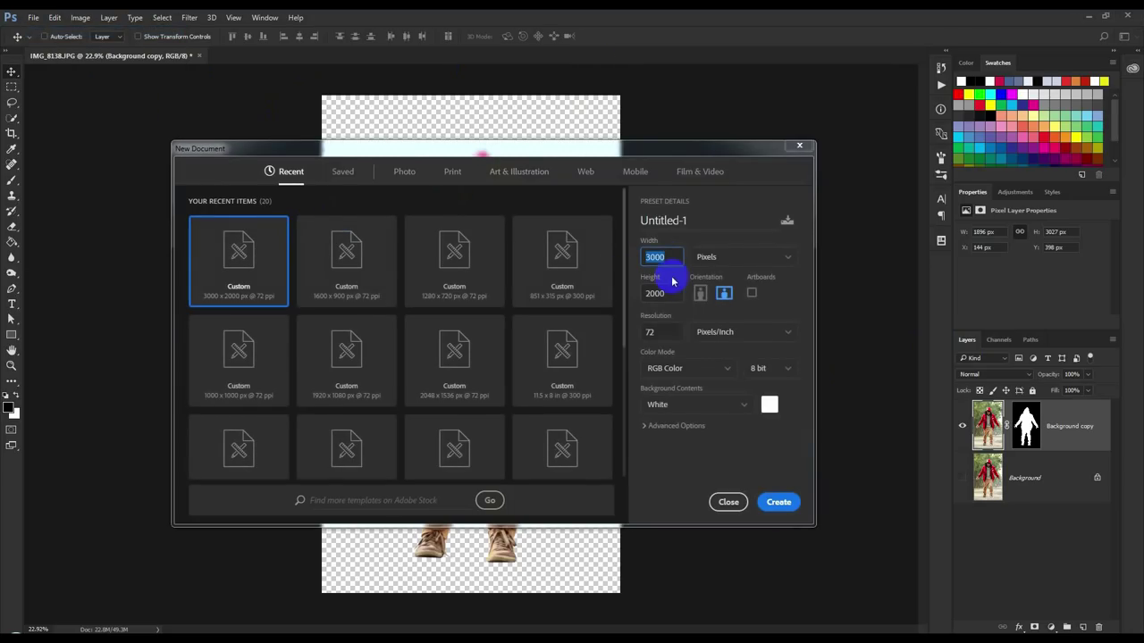
pyautogui.doubleClick(661, 300)
pyautogui.doubleClick(661, 333)
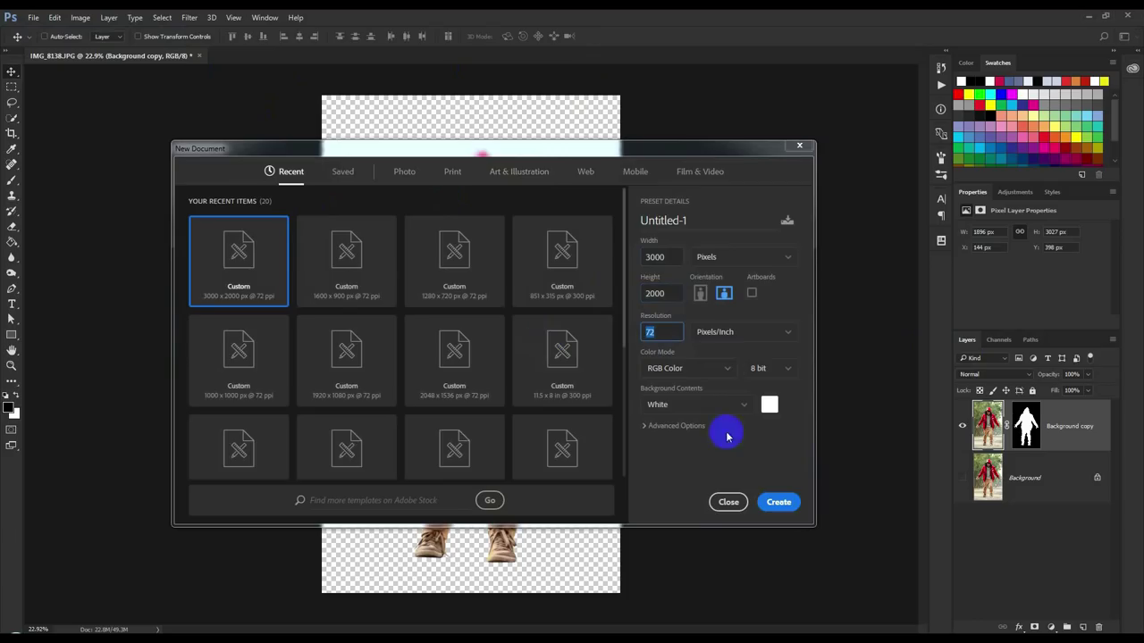
pyautogui.click(782, 509)
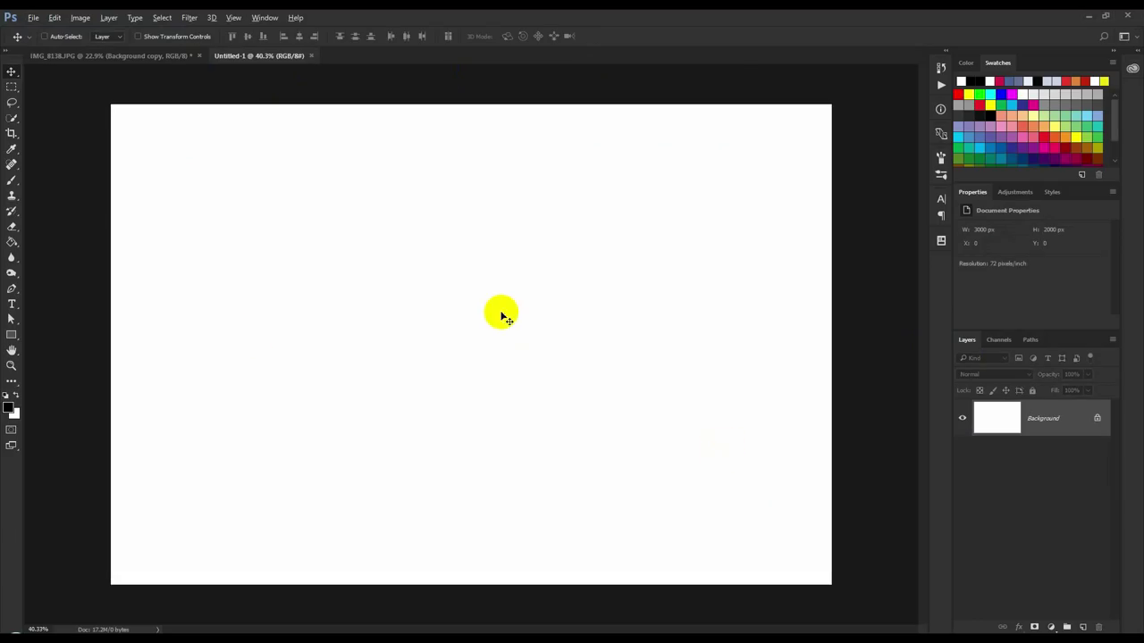
# Fill the new canvas with black and drag in the night football-field photo
pyautogui.hotkey('alt', 'BackSpace')
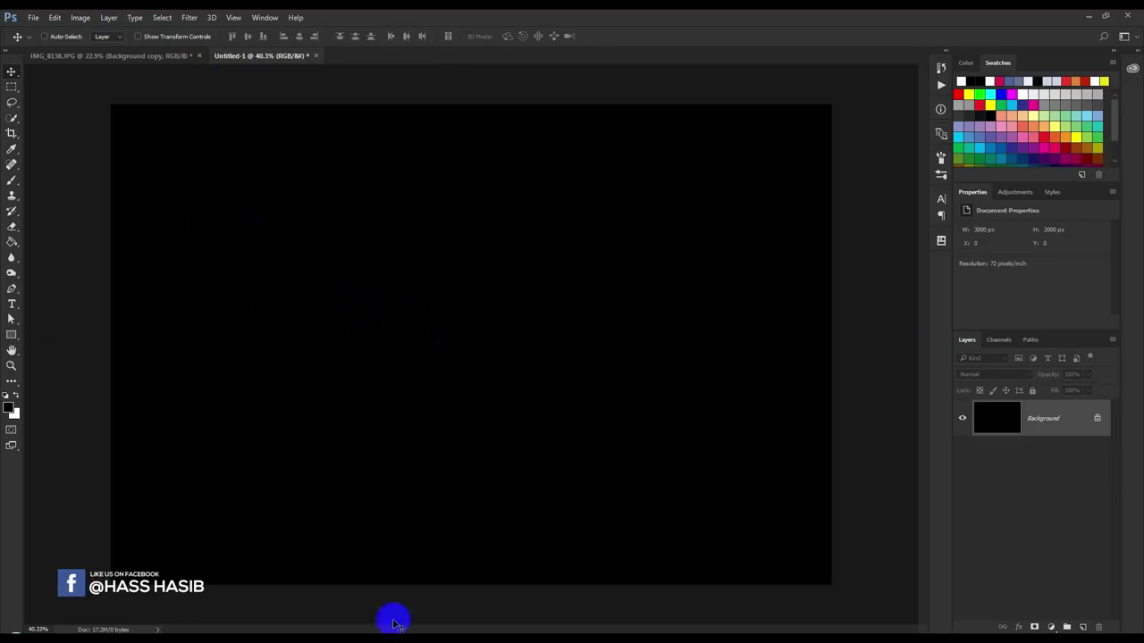
pyautogui.moveTo(393, 622)
pyautogui.click(574, 592)
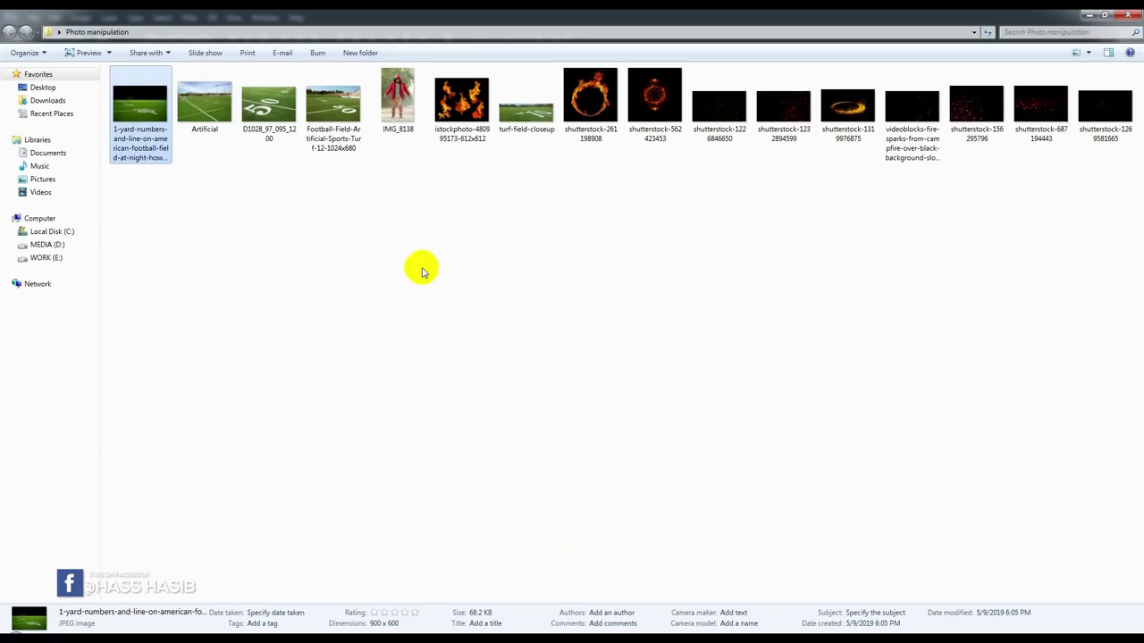
pyautogui.moveTo(141, 115)
pyautogui.mouseDown()
pyautogui.moveTo(226, 537)
pyautogui.moveTo(472, 418)
pyautogui.mouseUp()
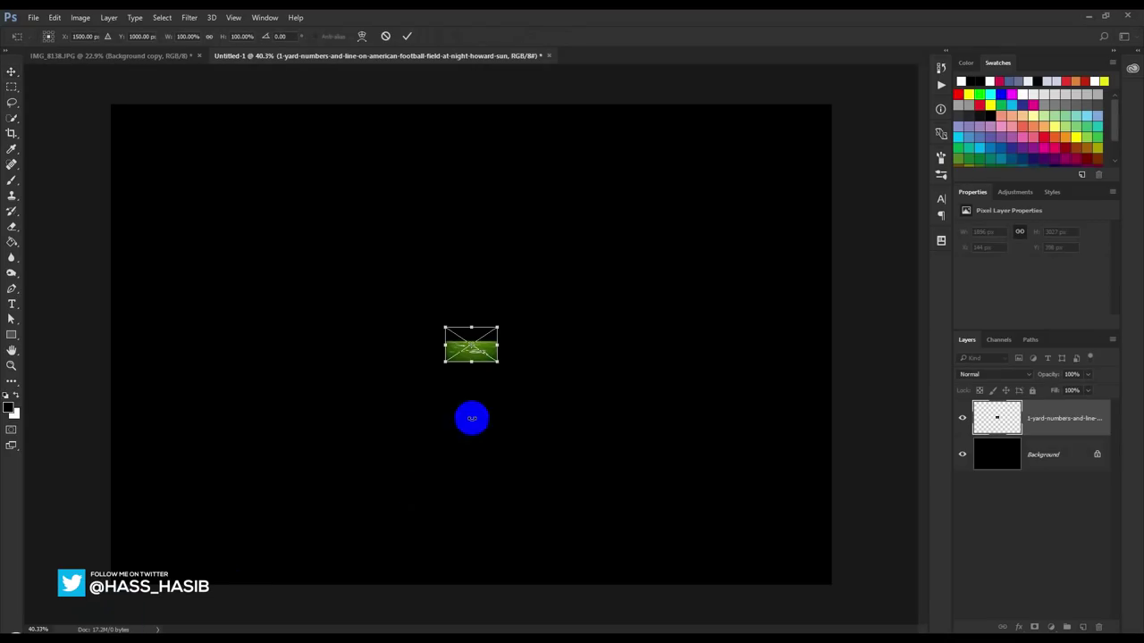
# Scale the placed football-field photo to cover the whole canvas and commit it
pyautogui.moveTo(498, 361); pyautogui.dragTo(919, 464)
pyautogui.moveTo(689, 390); pyautogui.dragTo(693, 417)
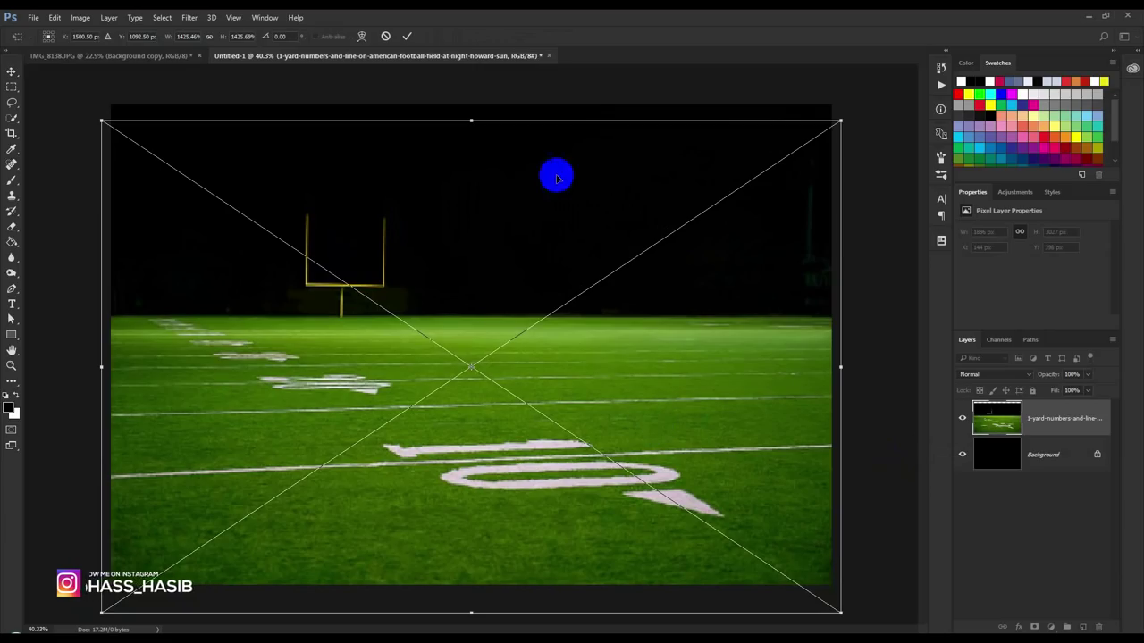
pyautogui.click(408, 37)
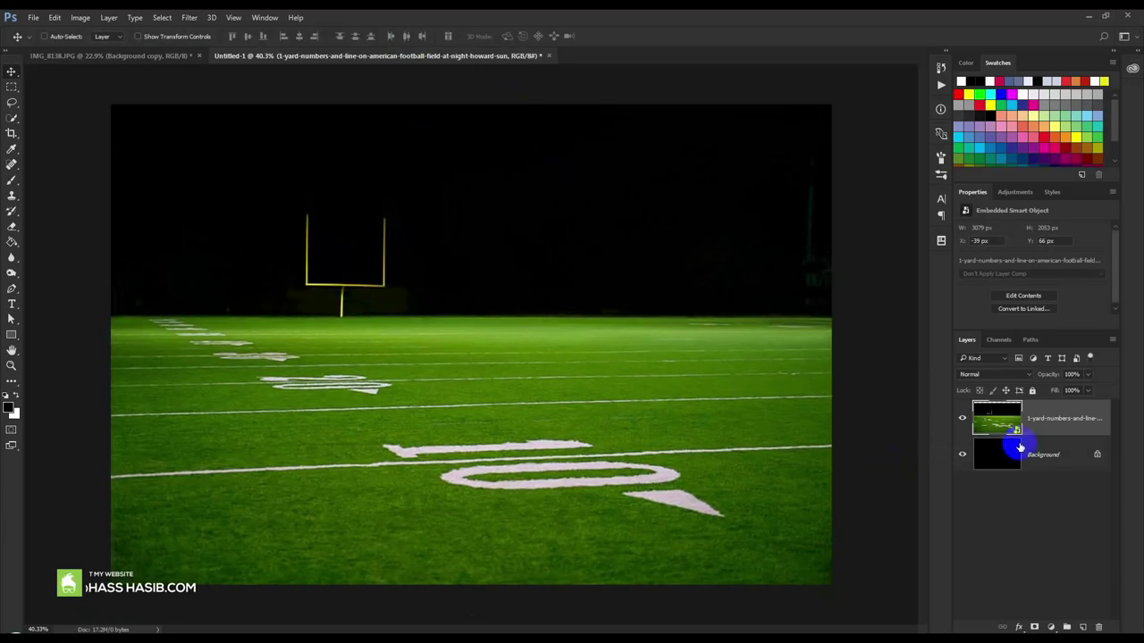
pyautogui.click(1050, 613)
pyautogui.click(1063, 423)
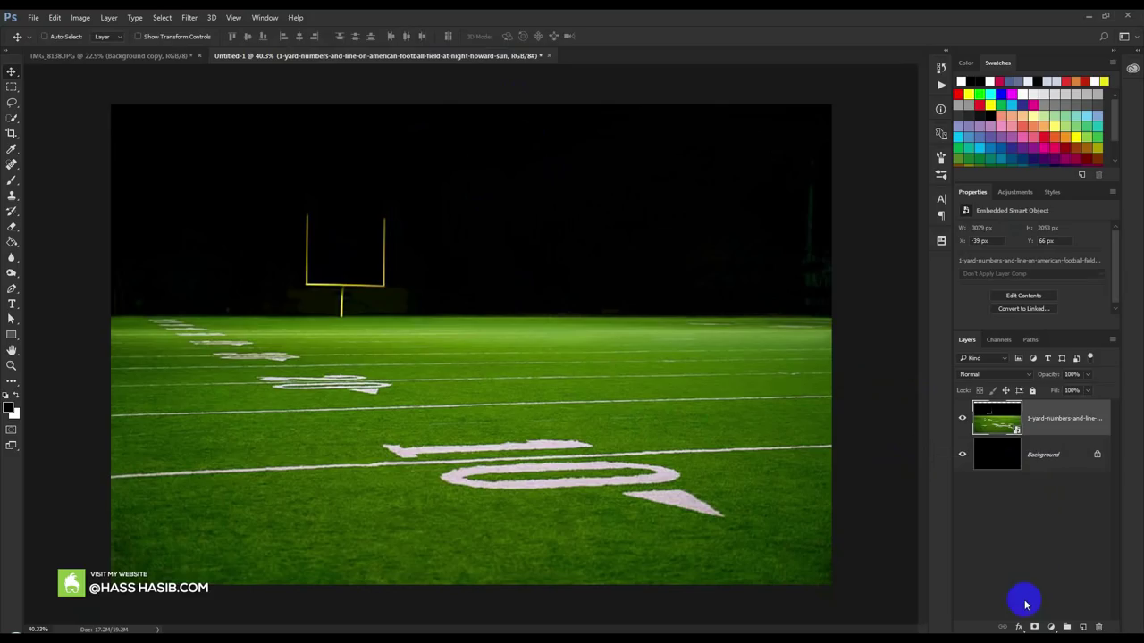
# Add a layer mask to the football-field layer and fill it with black
pyautogui.click(1034, 626)
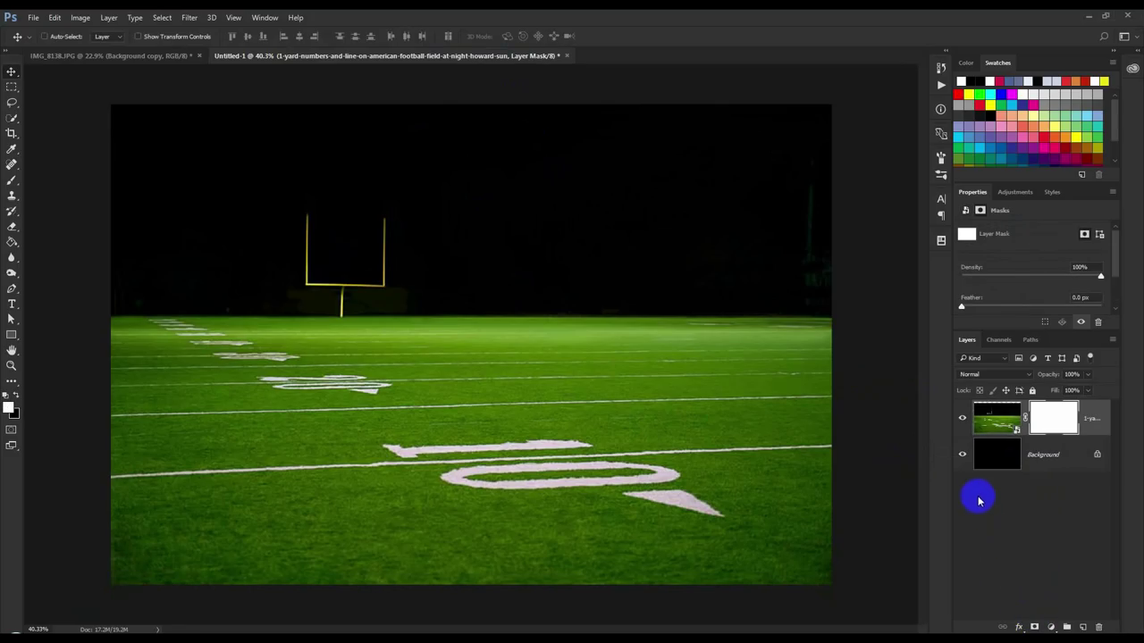
pyautogui.click(11, 242)
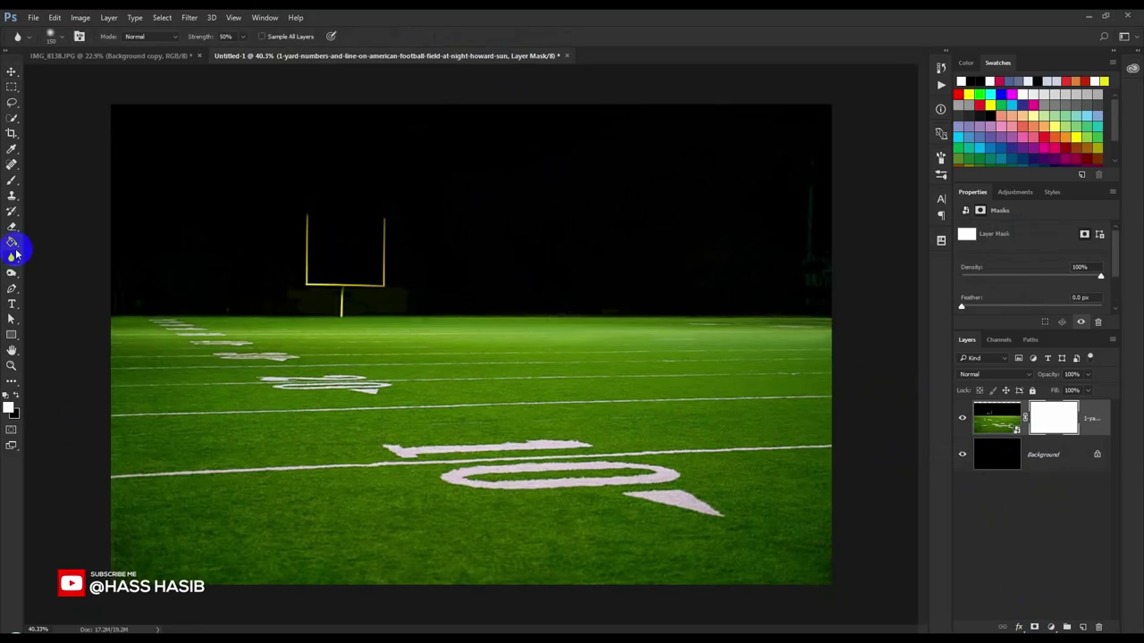
pyautogui.click(15, 394)
pyautogui.click(307, 395)
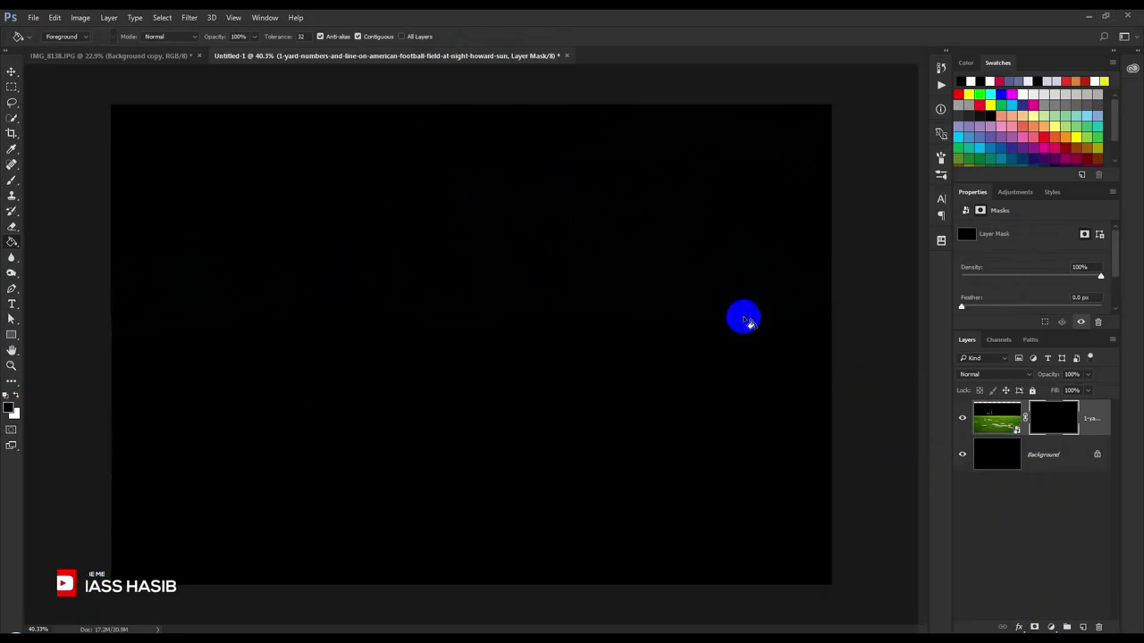
pyautogui.rightClick(14, 247)
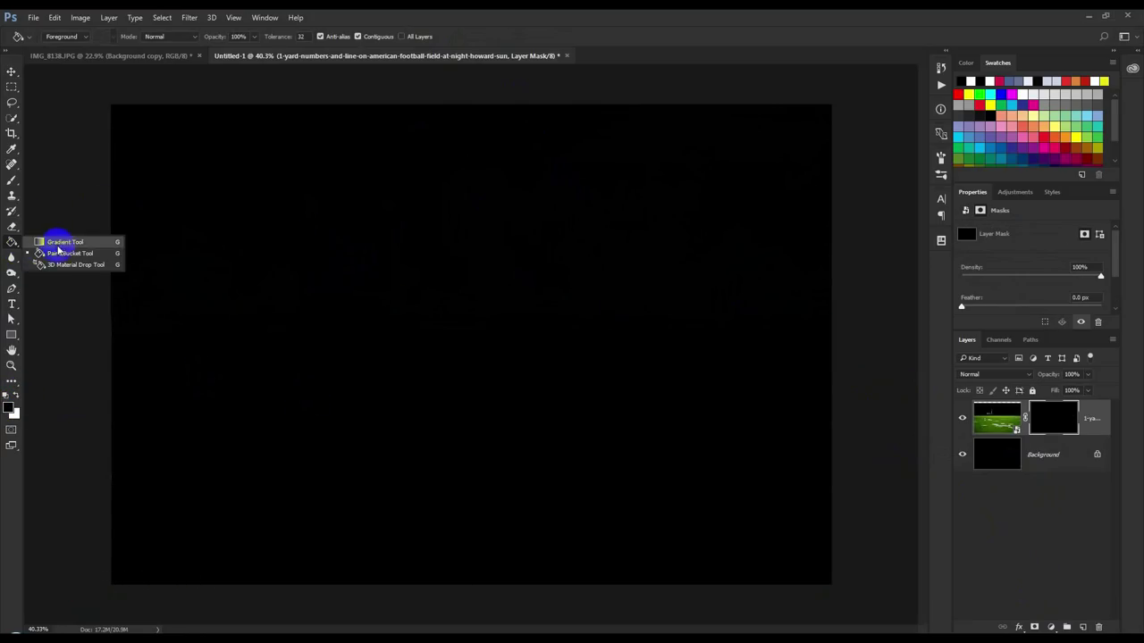
pyautogui.click(51, 239)
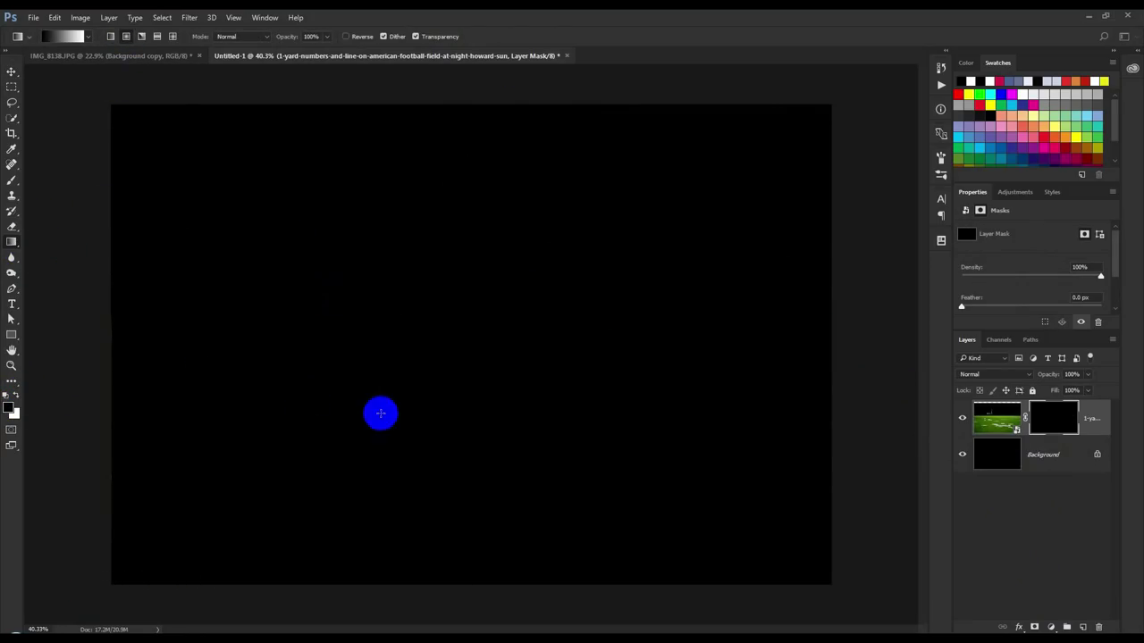
# Try gradient reveals on the field mask, undoing them back to solid black
pyautogui.moveTo(433, 492); pyautogui.dragTo(631, 485)
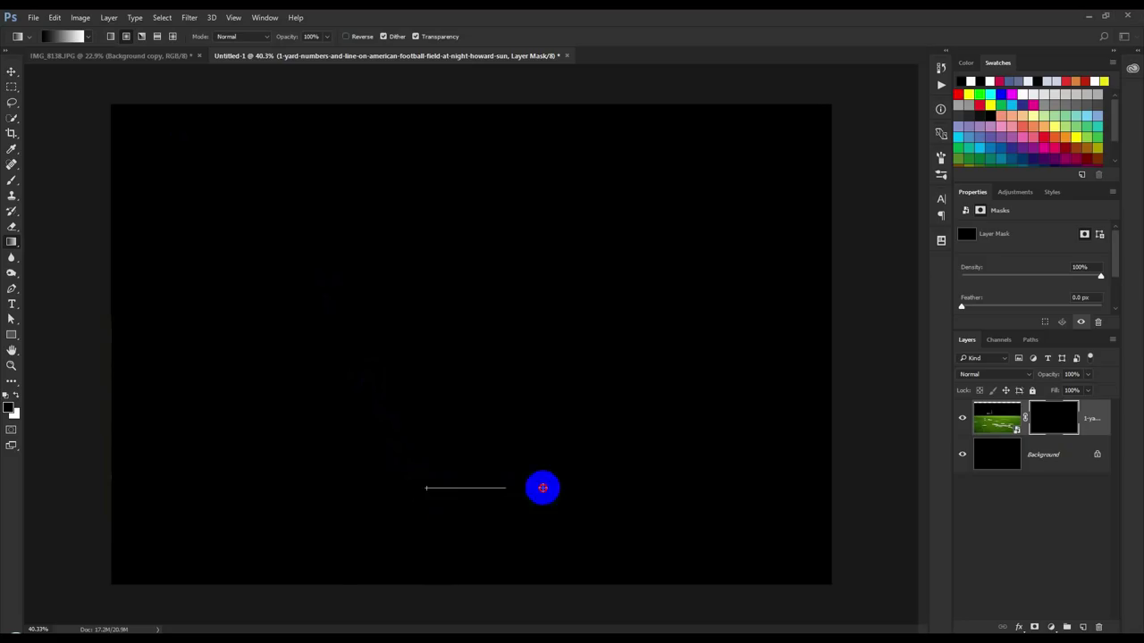
pyautogui.hotkey('ctrl', 'z')
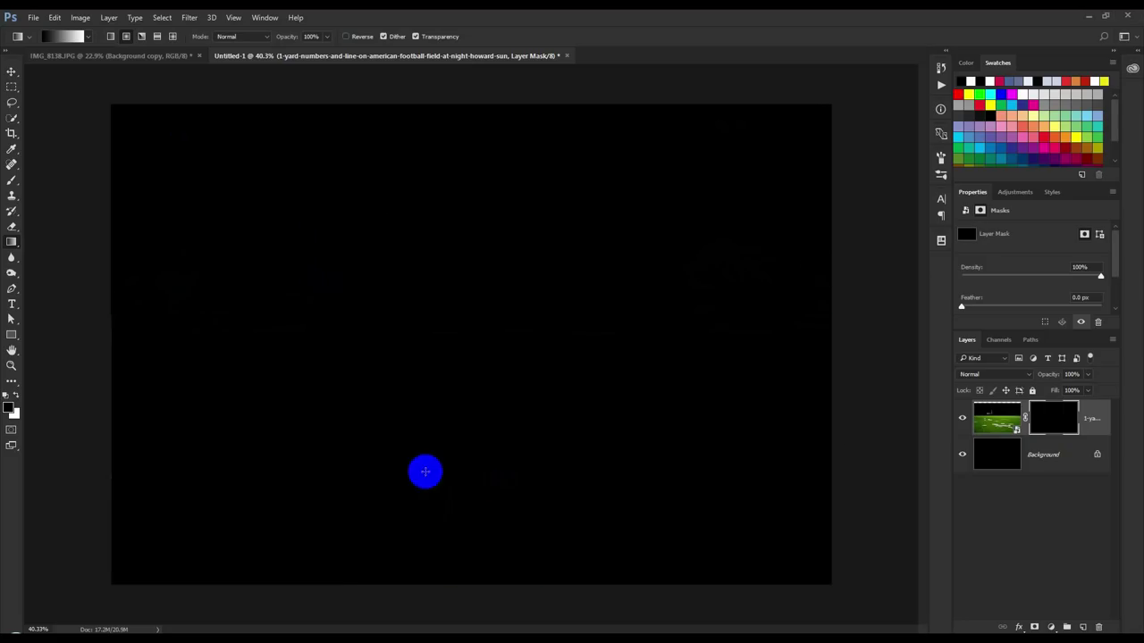
pyautogui.moveTo(426, 471); pyautogui.dragTo(715, 469)
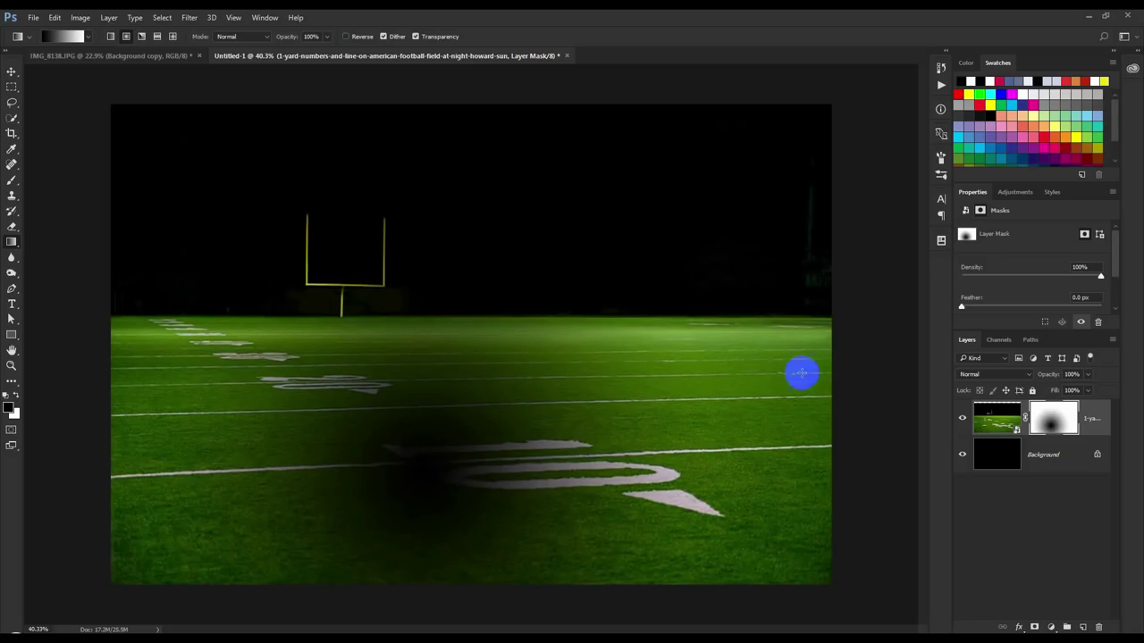
pyautogui.hotkey('ctrl', 'z')
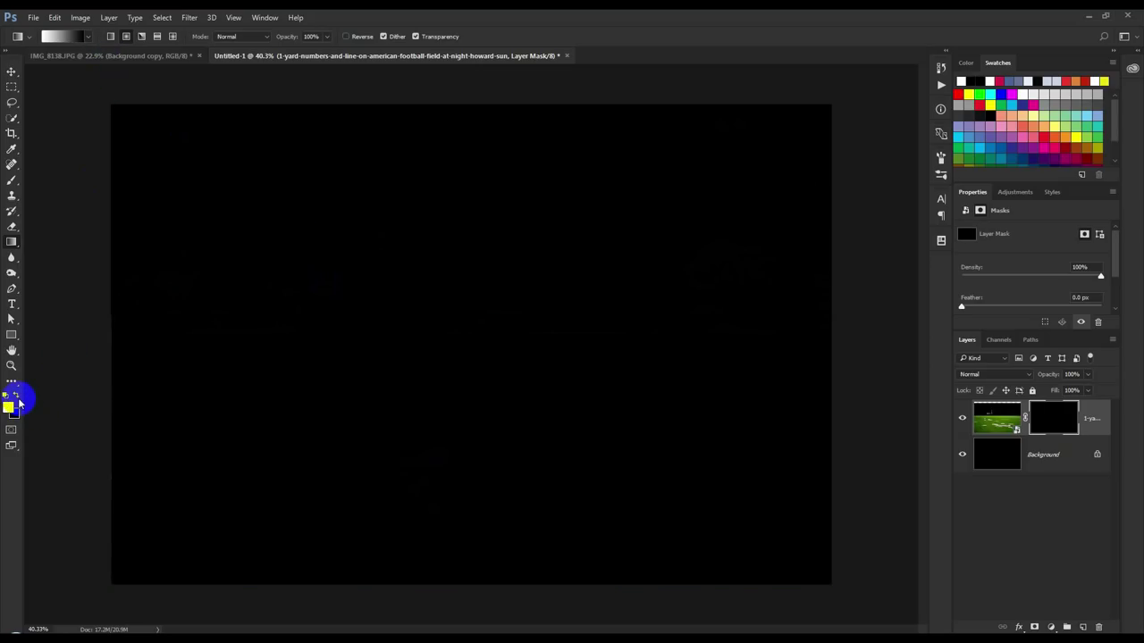
# Draw a radial spotlight gradient from the lower-left field, fading the edges to black
pyautogui.moveTo(447, 450); pyautogui.dragTo(732, 452)
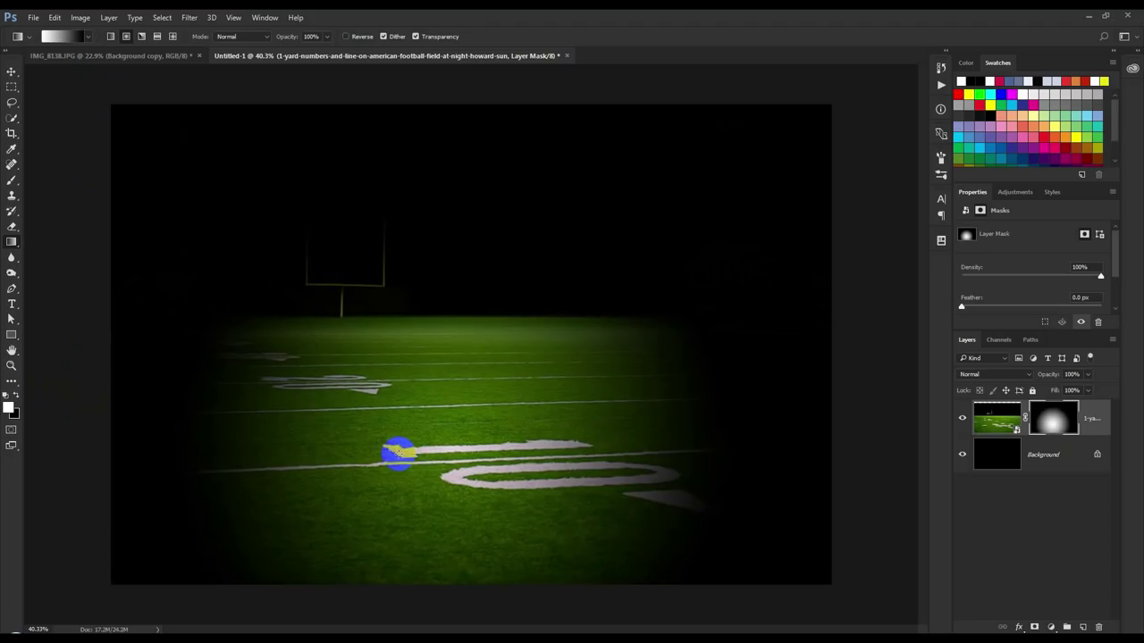
pyautogui.moveTo(397, 453); pyautogui.dragTo(670, 460)
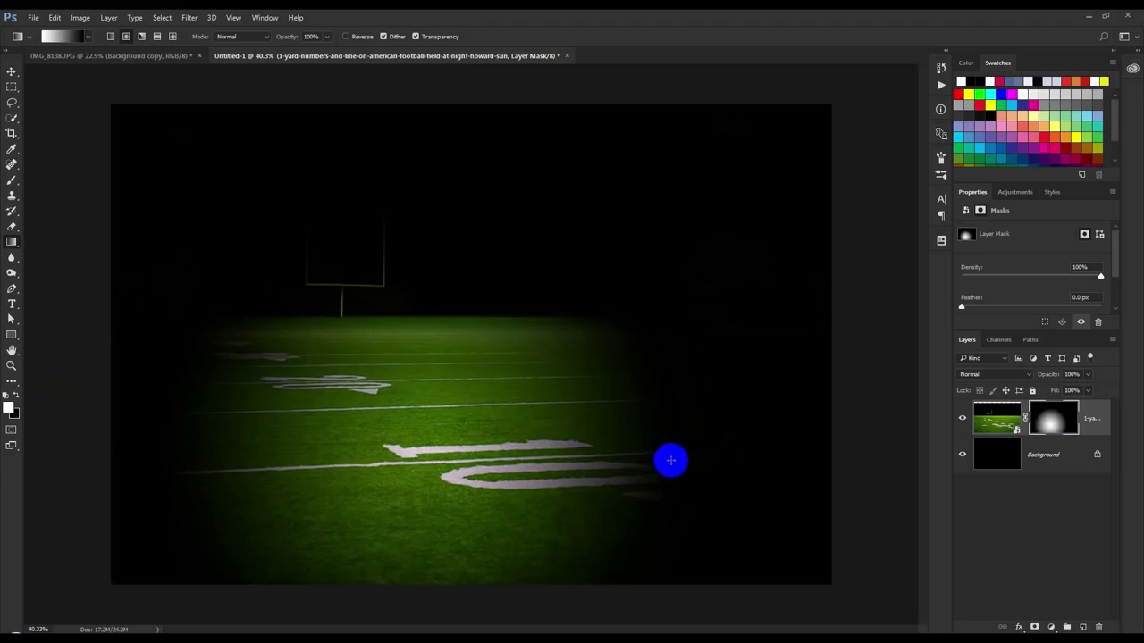
pyautogui.moveTo(384, 438); pyautogui.dragTo(875, 458)
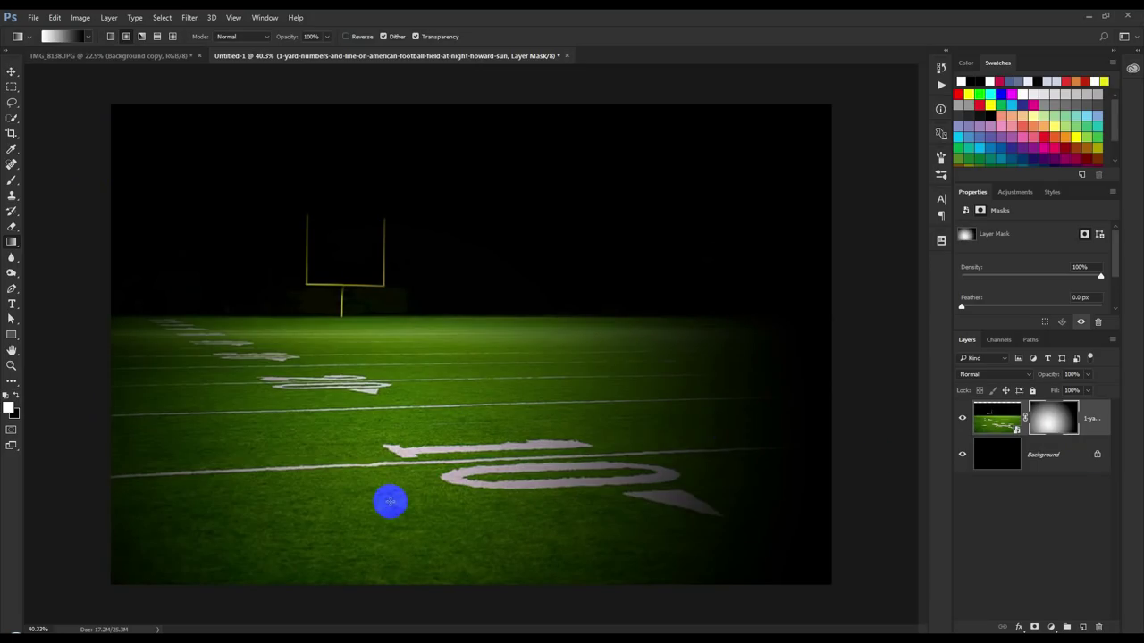
pyautogui.moveTo(391, 502); pyautogui.dragTo(679, 402)
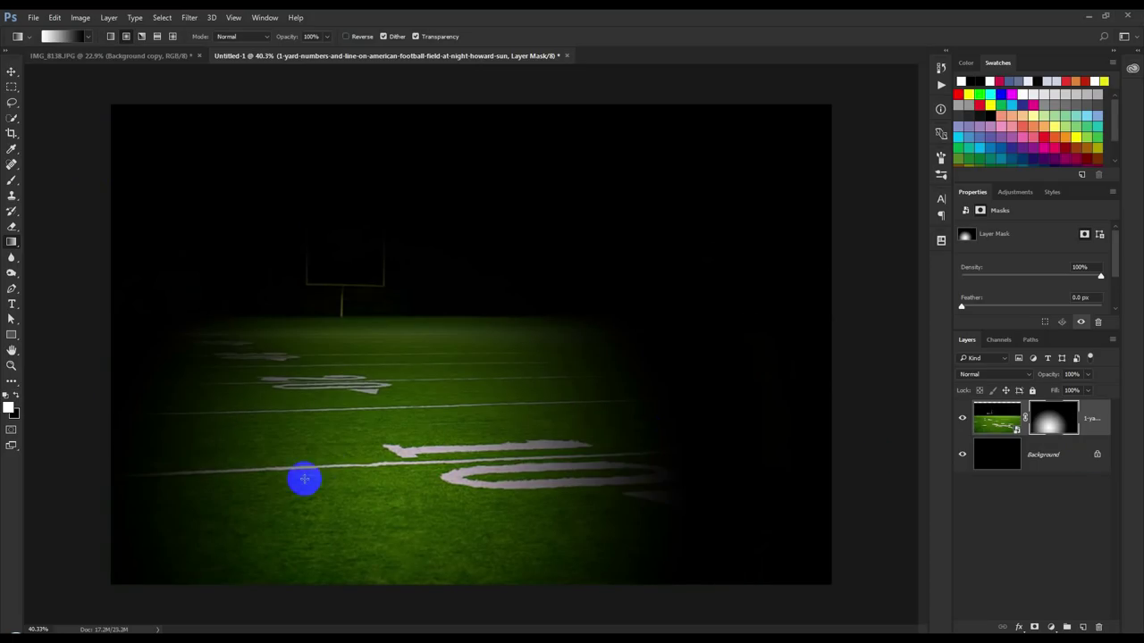
pyautogui.moveTo(289, 466); pyautogui.dragTo(684, 365)
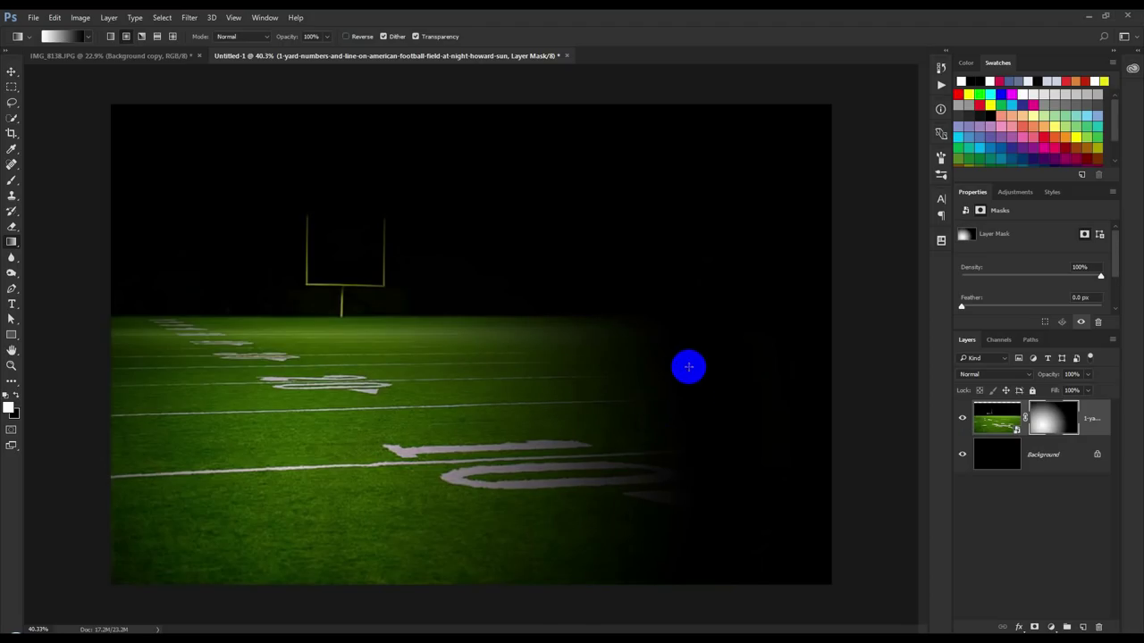
pyautogui.moveTo(333, 447); pyautogui.dragTo(695, 358)
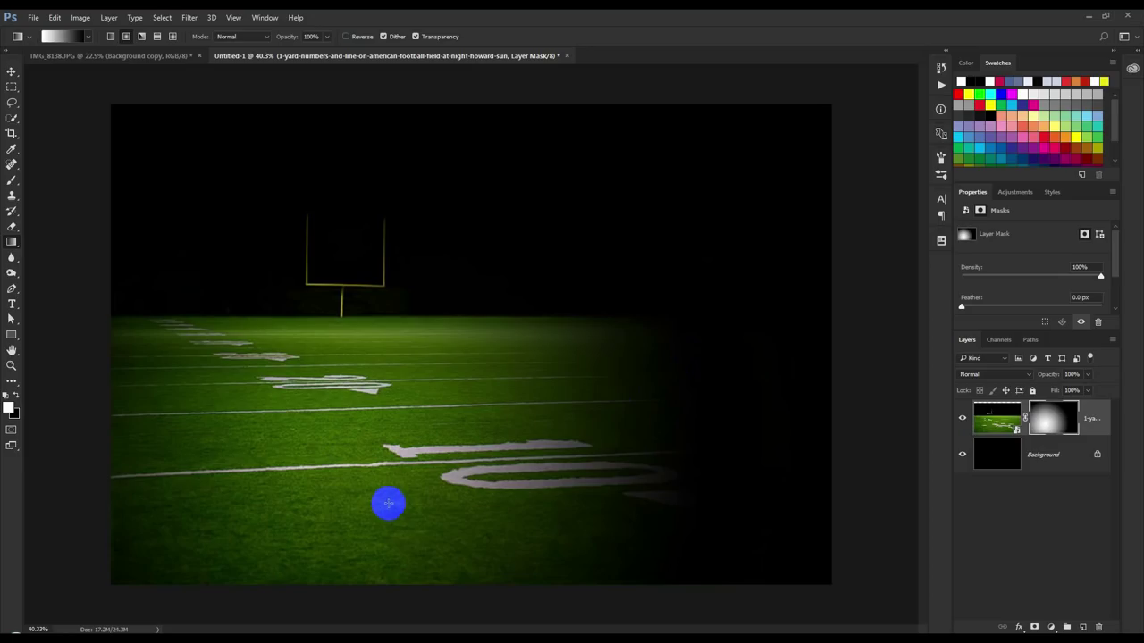
pyautogui.moveTo(387, 504); pyautogui.dragTo(728, 389)
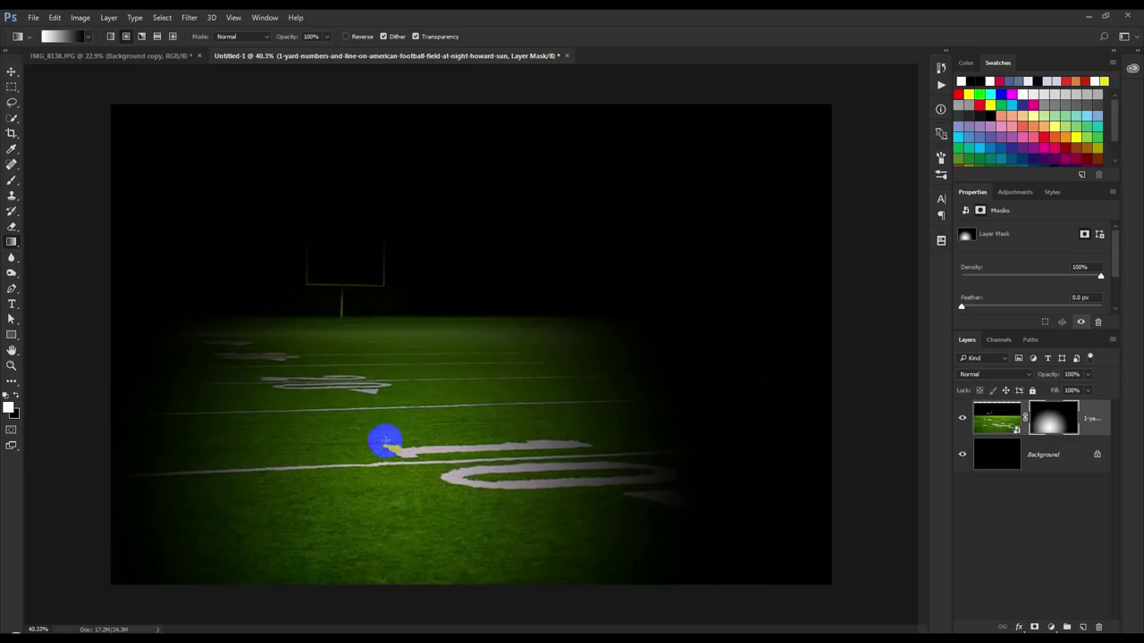
pyautogui.moveTo(384, 444); pyautogui.dragTo(663, 363)
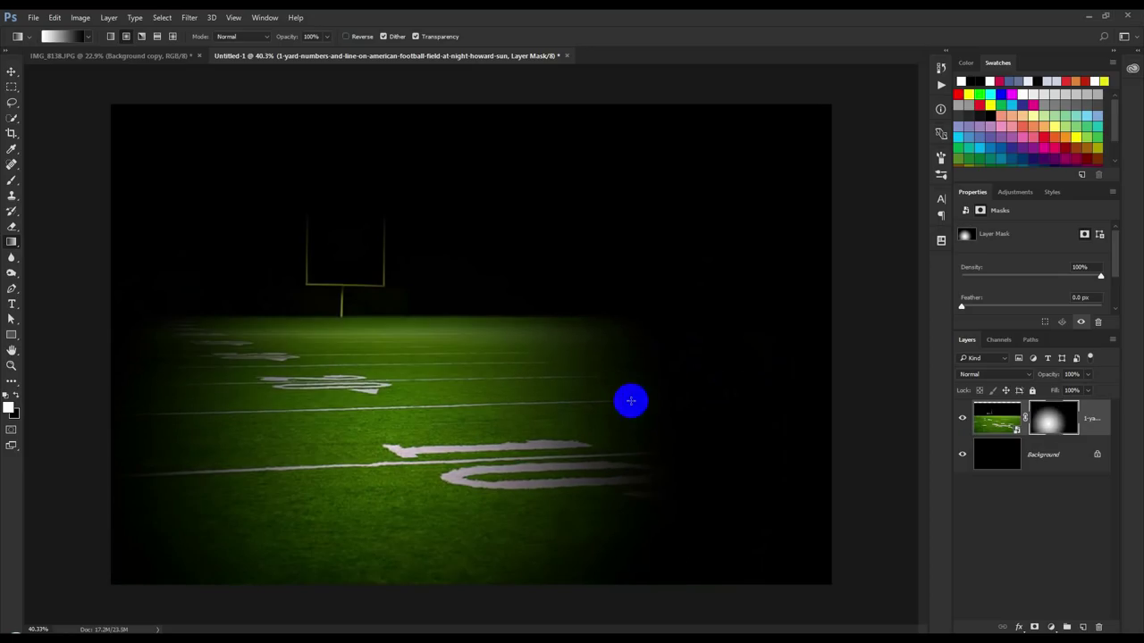
pyautogui.rightClick(16, 186)
# Brush black on the field mask to darken the goalposts, upper field and lower edge
pyautogui.click(76, 178)
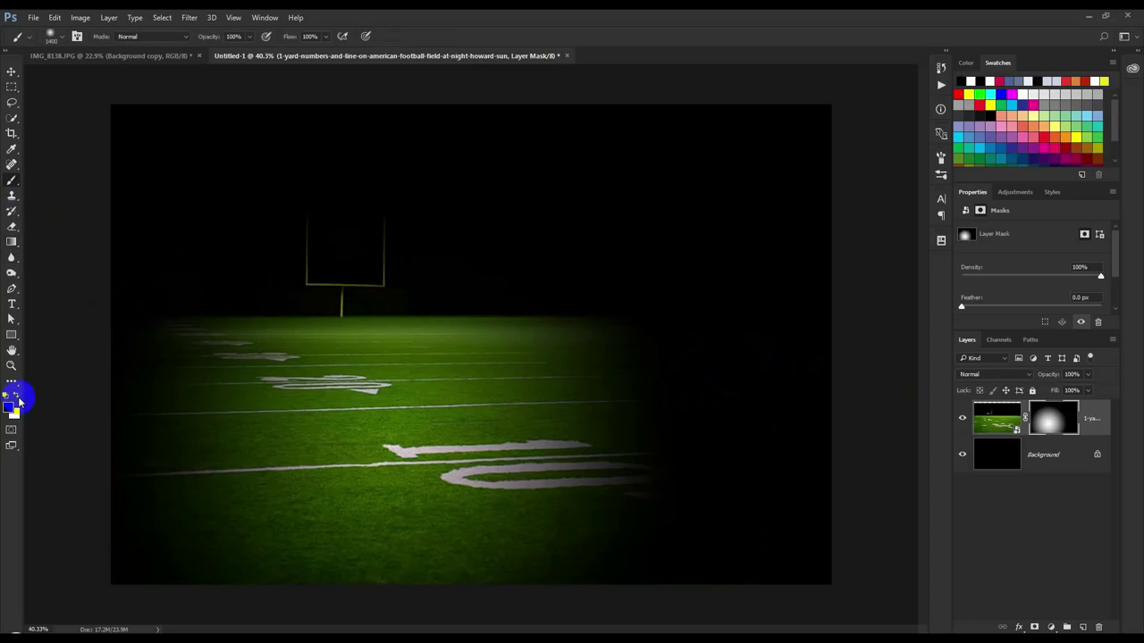
pyautogui.press('[')
pyautogui.press('[')
pyautogui.press('[')
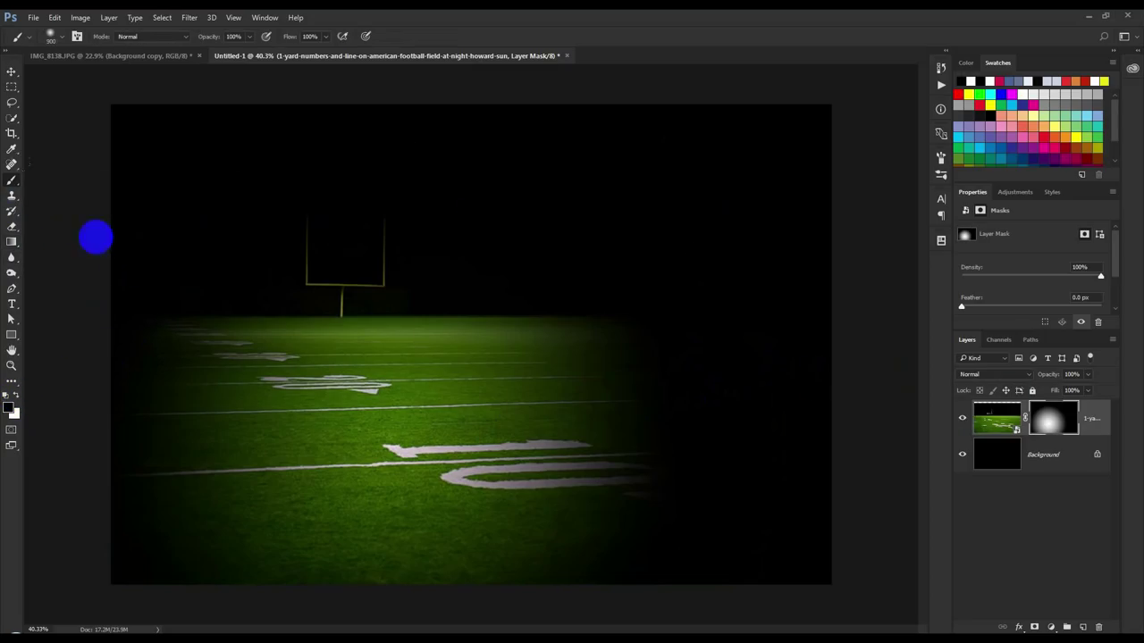
pyautogui.moveTo(94, 238); pyautogui.dragTo(874, 267)
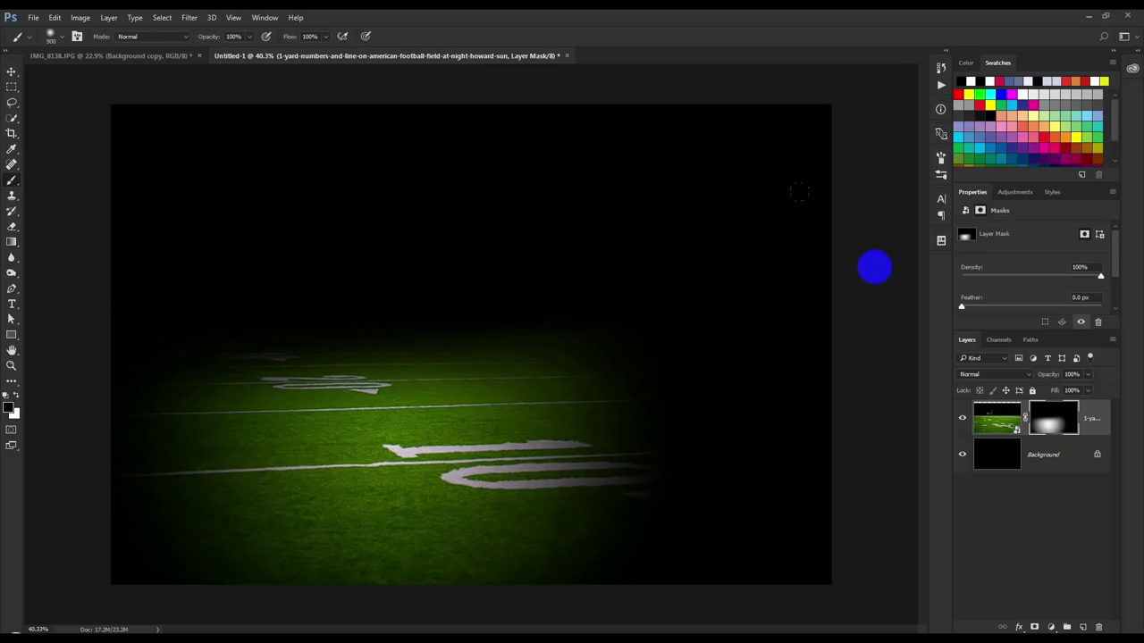
pyautogui.press(']')
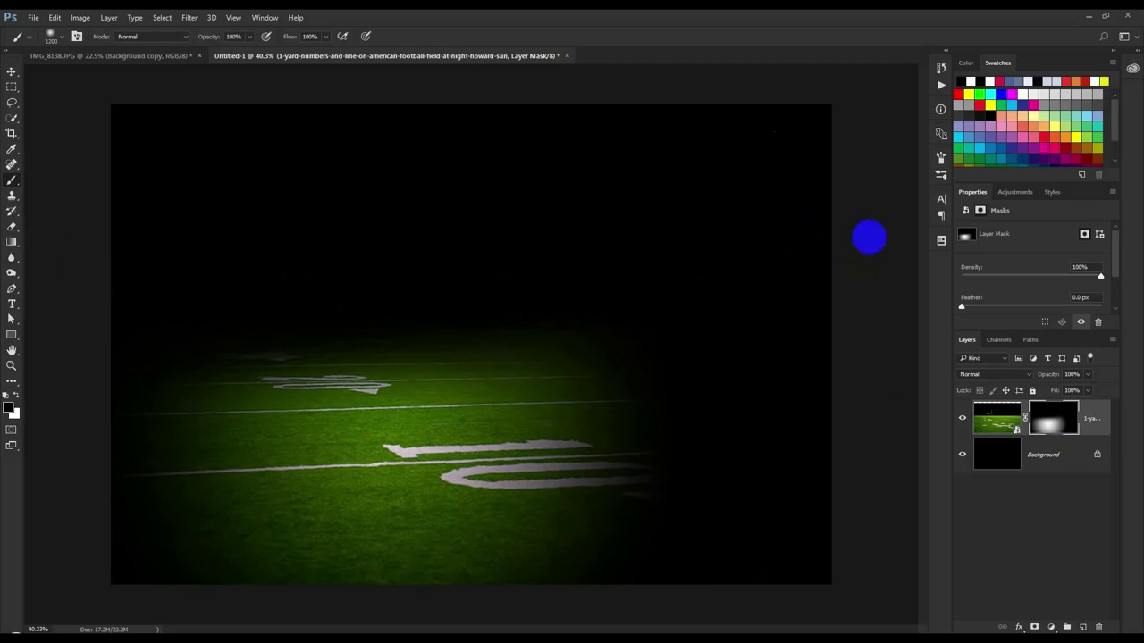
pyautogui.moveTo(868, 237); pyautogui.dragTo(182, 250)
pyautogui.moveTo(570, 253)
pyautogui.mouseDown()
pyautogui.moveTo(909, 268)
pyautogui.moveTo(87, 276)
pyautogui.moveTo(902, 279)
pyautogui.mouseUp()
pyautogui.hotkey('ctrl', '-')
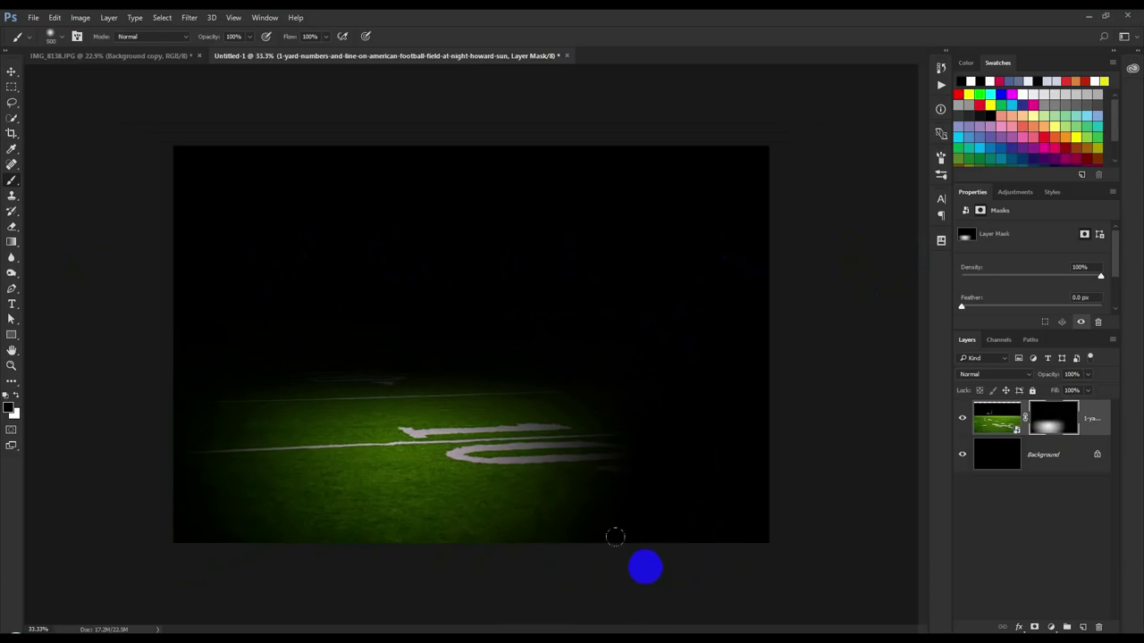
pyautogui.moveTo(615, 537)
pyautogui.mouseDown()
pyautogui.moveTo(684, 521)
pyautogui.moveTo(98, 542)
pyautogui.moveTo(891, 516)
pyautogui.mouseUp()
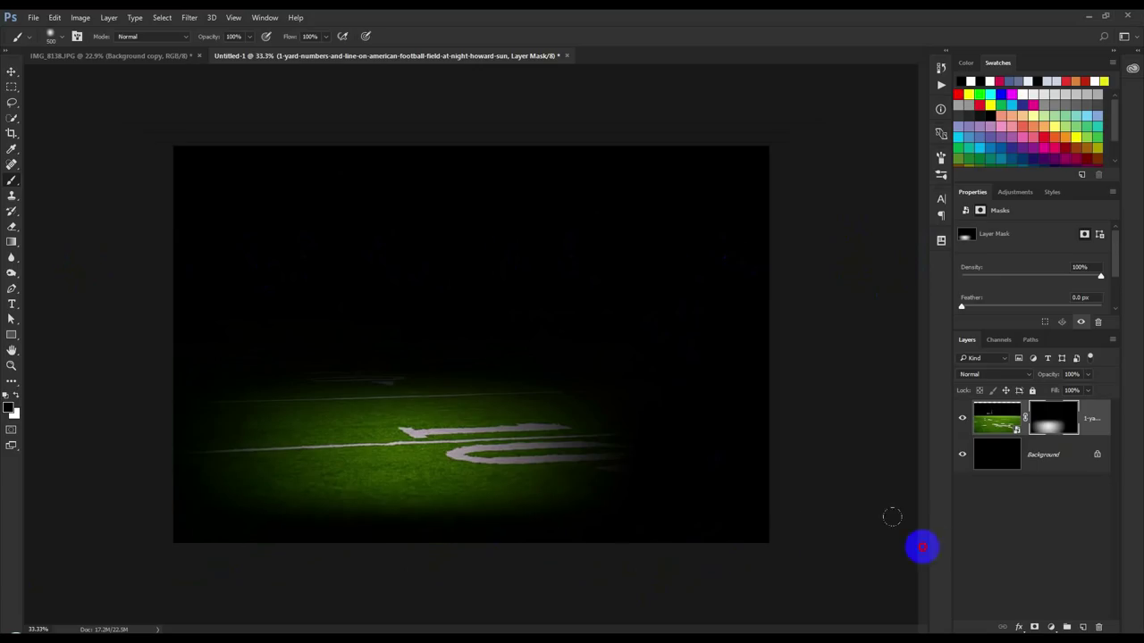
pyautogui.hotkey('ctrl', '+')
pyautogui.hotkey('ctrl', '-')
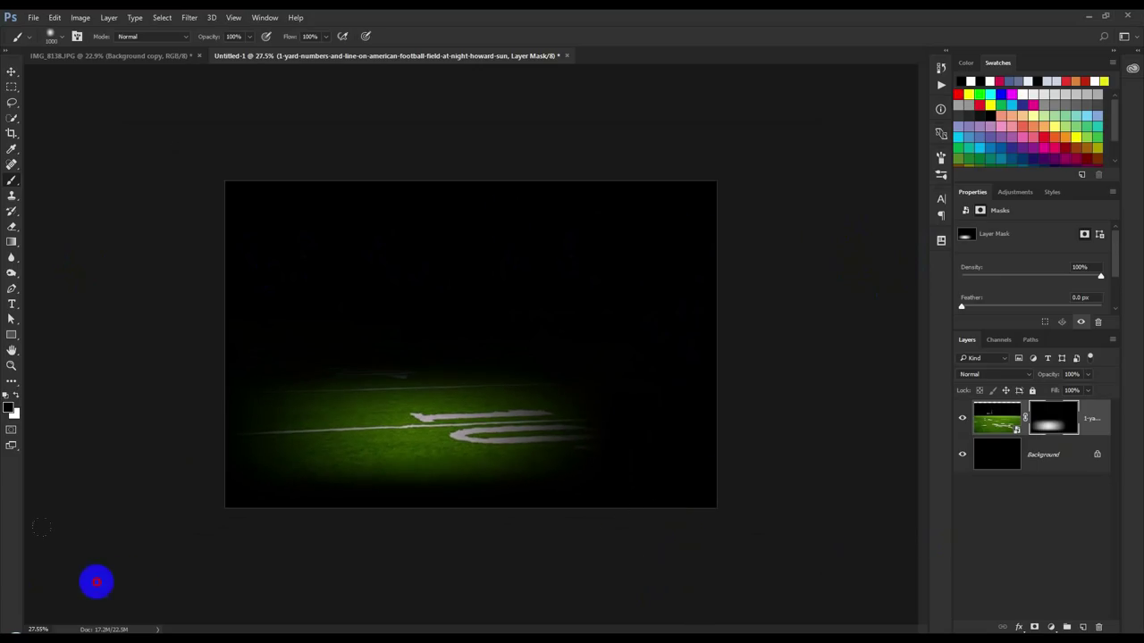
pyautogui.hotkey('ctrl', '+')
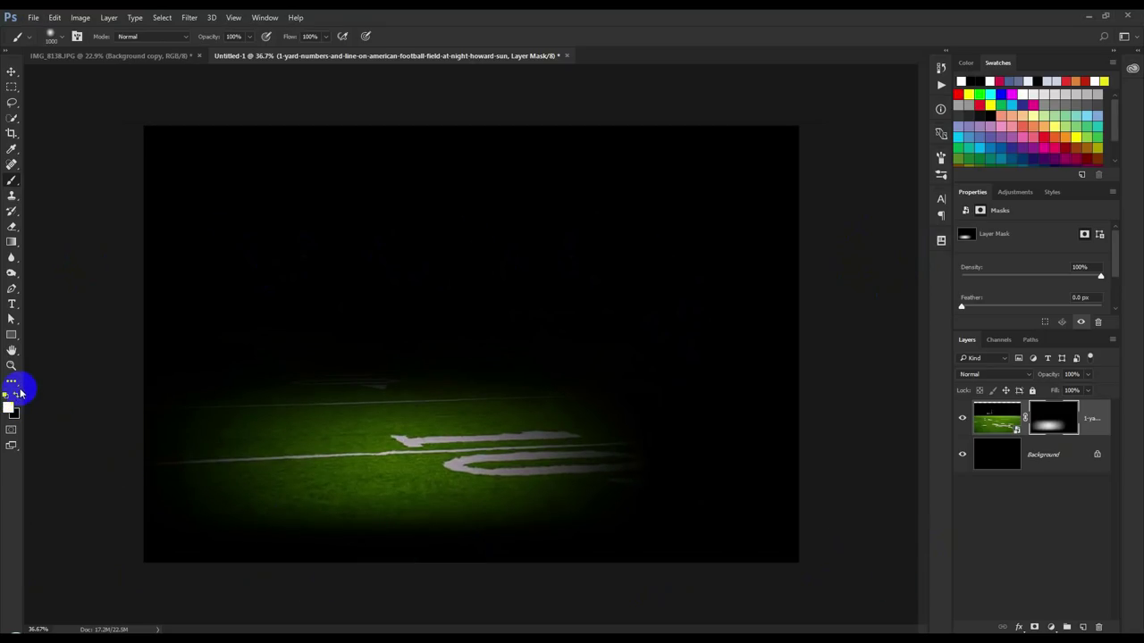
# At 10% opacity, brighten the right yard line and darken the field's left side
pyautogui.press('2')
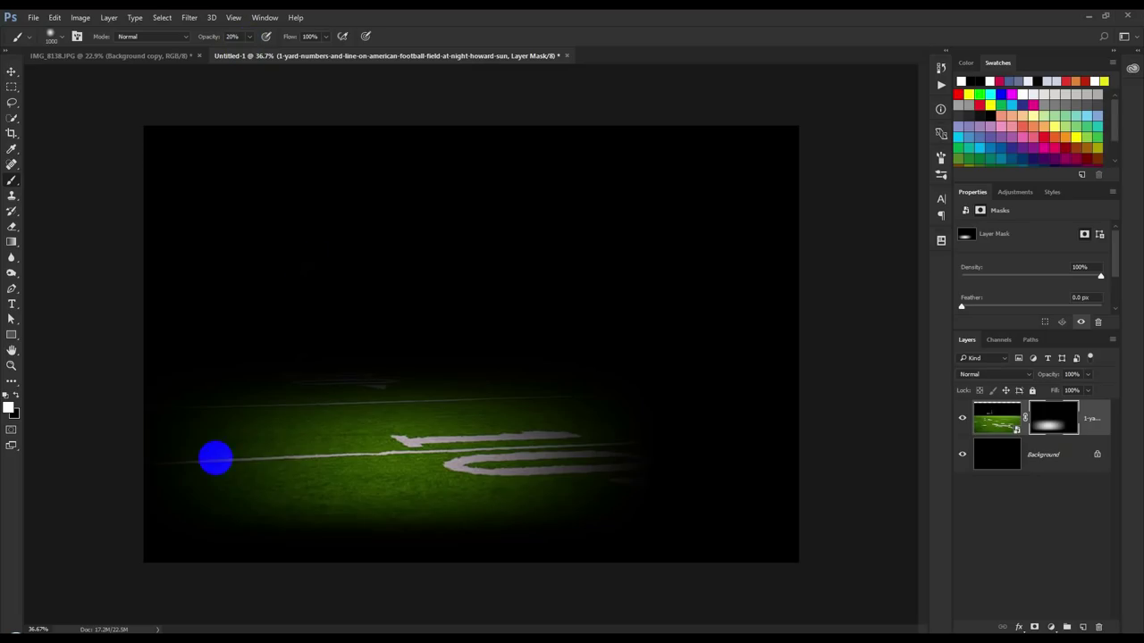
pyautogui.click(661, 439)
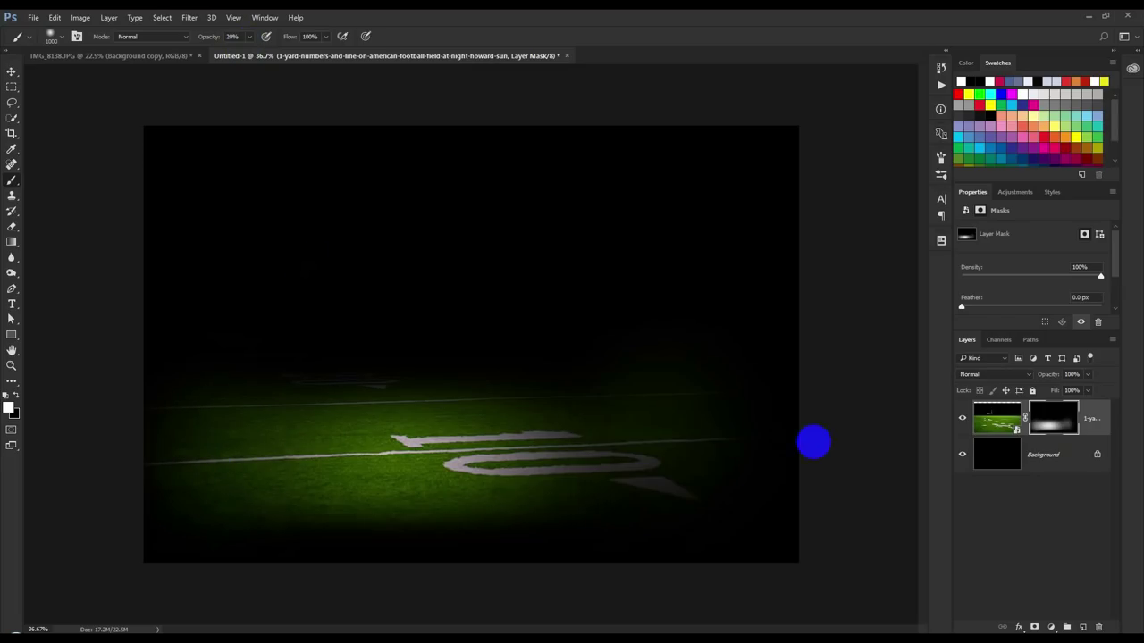
pyautogui.hotkey('ctrl', 'z')
pyautogui.press('1')
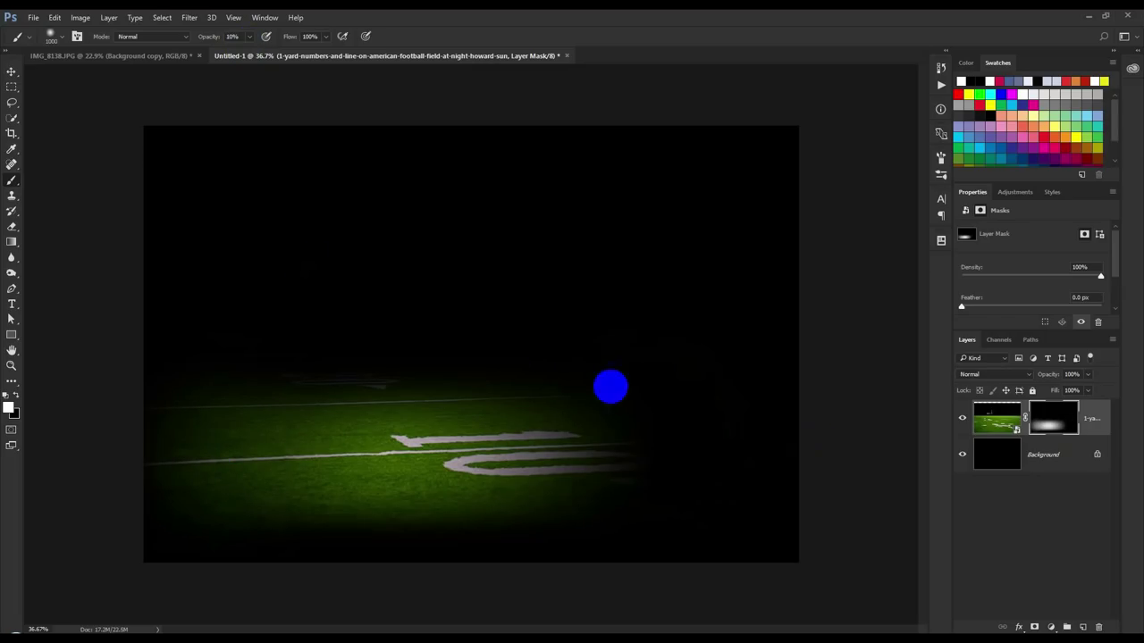
pyautogui.moveTo(607, 434); pyautogui.dragTo(669, 447)
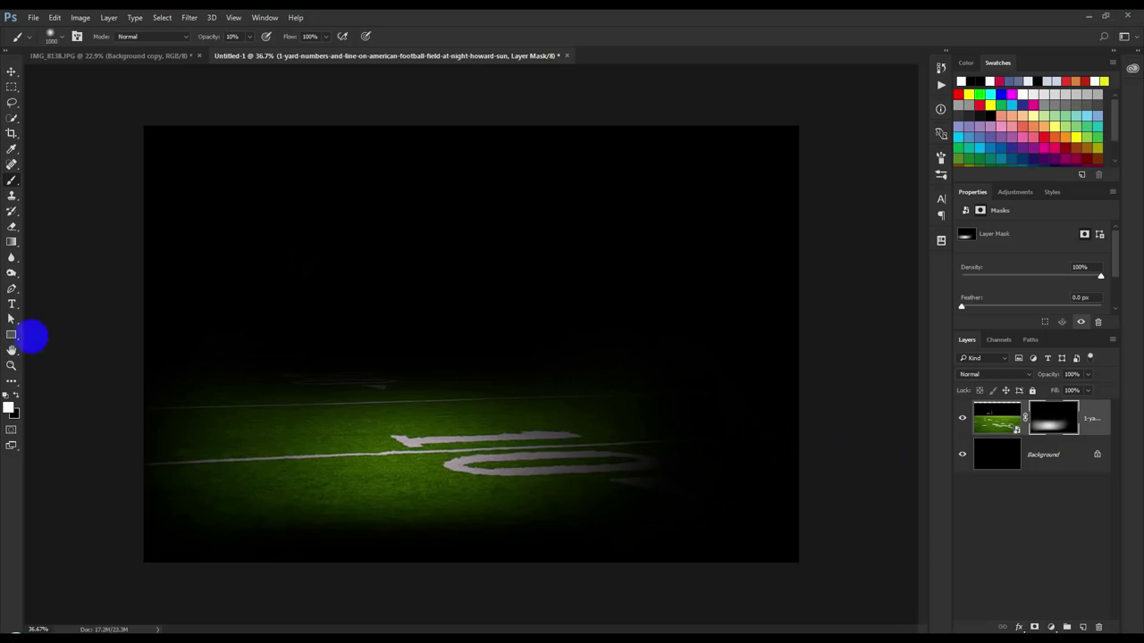
pyautogui.click(20, 398)
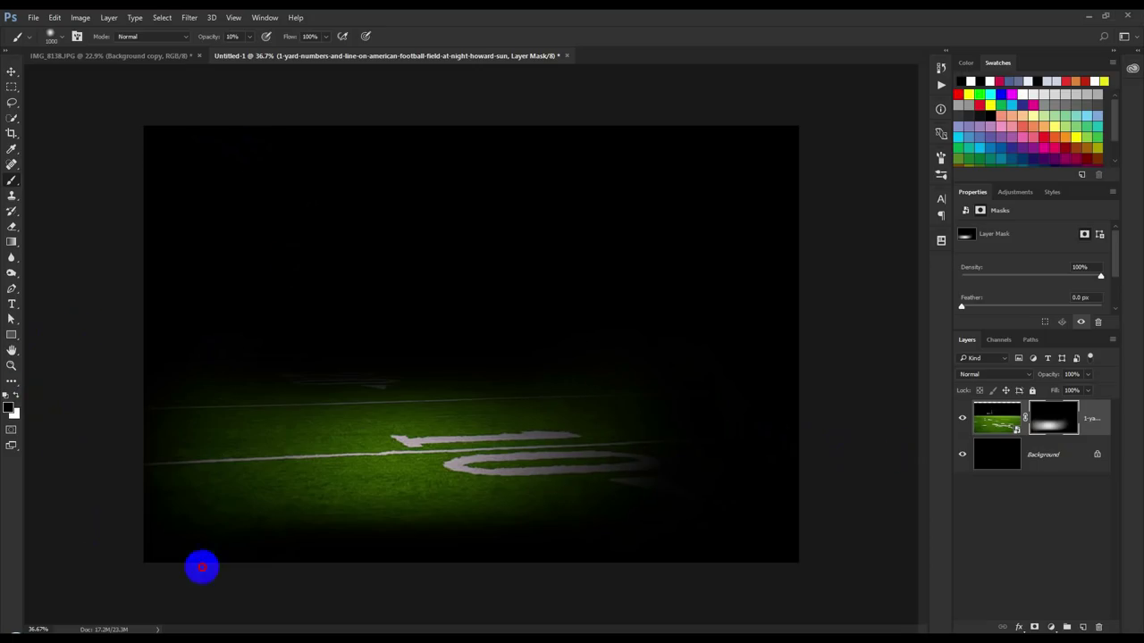
pyautogui.moveTo(103, 562); pyautogui.dragTo(294, 310)
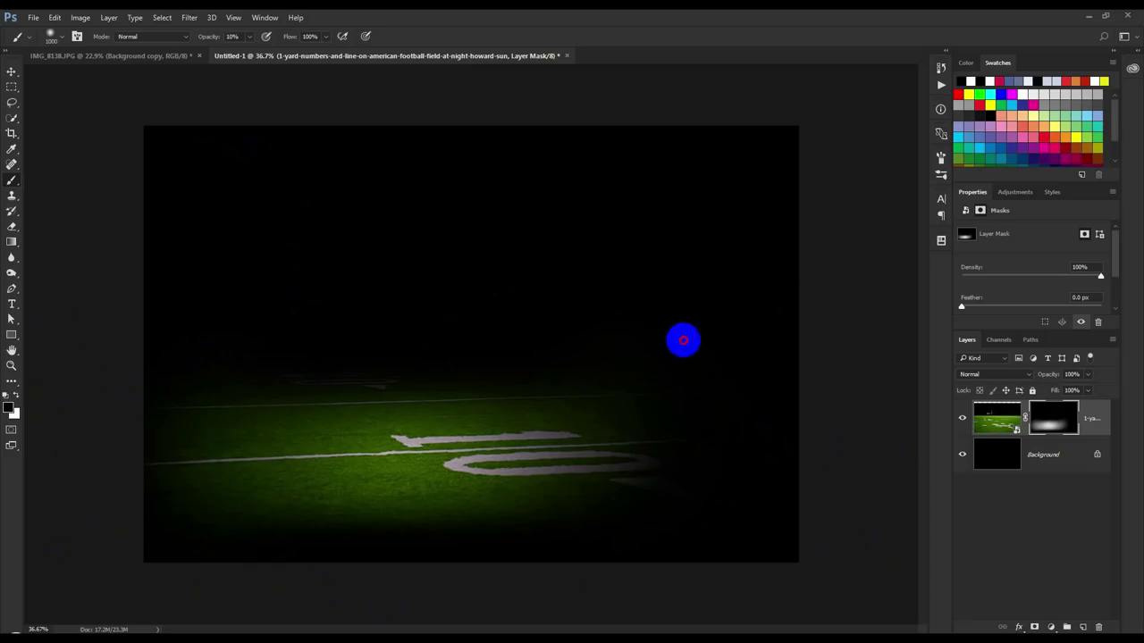
pyautogui.click(12, 71)
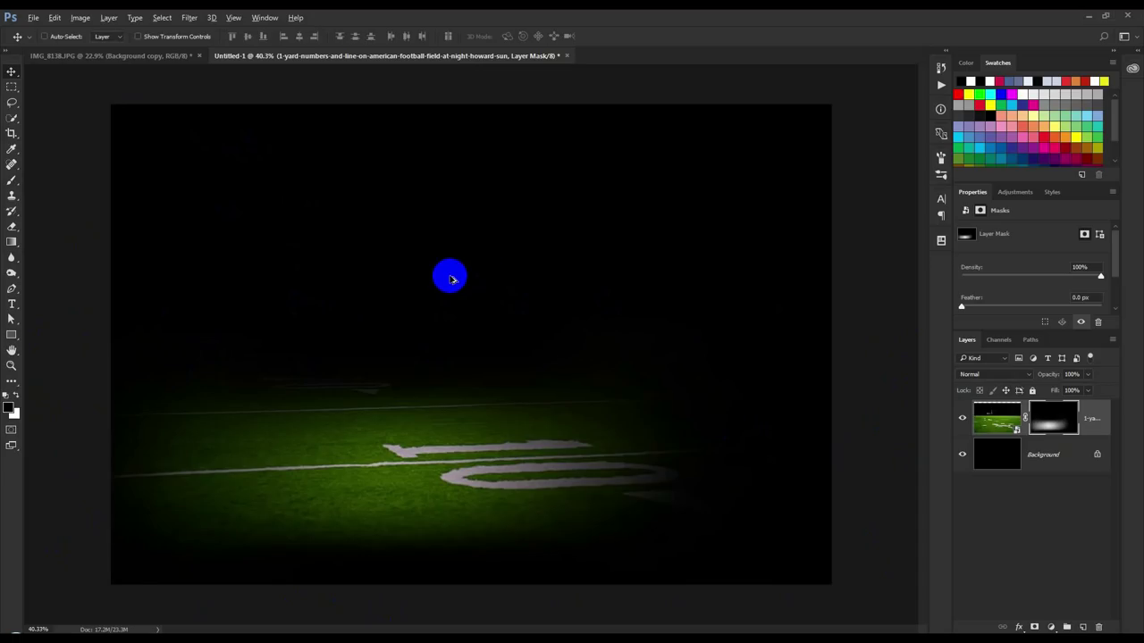
pyautogui.scroll(-1, 450, 279)
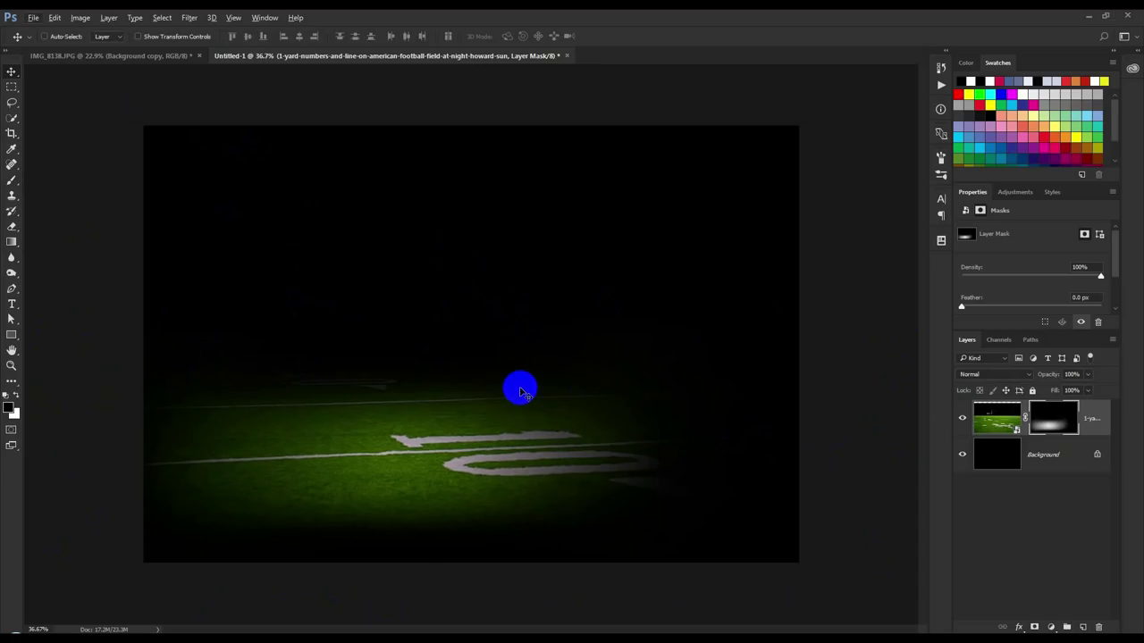
# Bring the hooded man into the field composition and convert him to a smart object
pyautogui.click(177, 59)
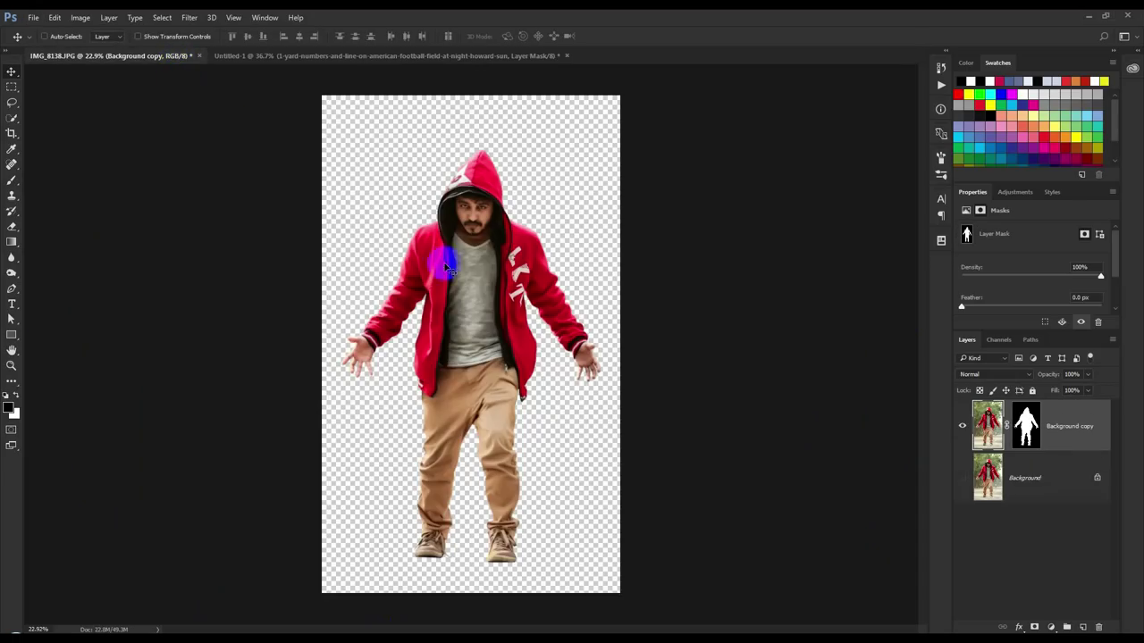
pyautogui.moveTo(442, 257)
pyautogui.mouseDown()
pyautogui.moveTo(368, 64)
pyautogui.moveTo(501, 272)
pyautogui.mouseUp()
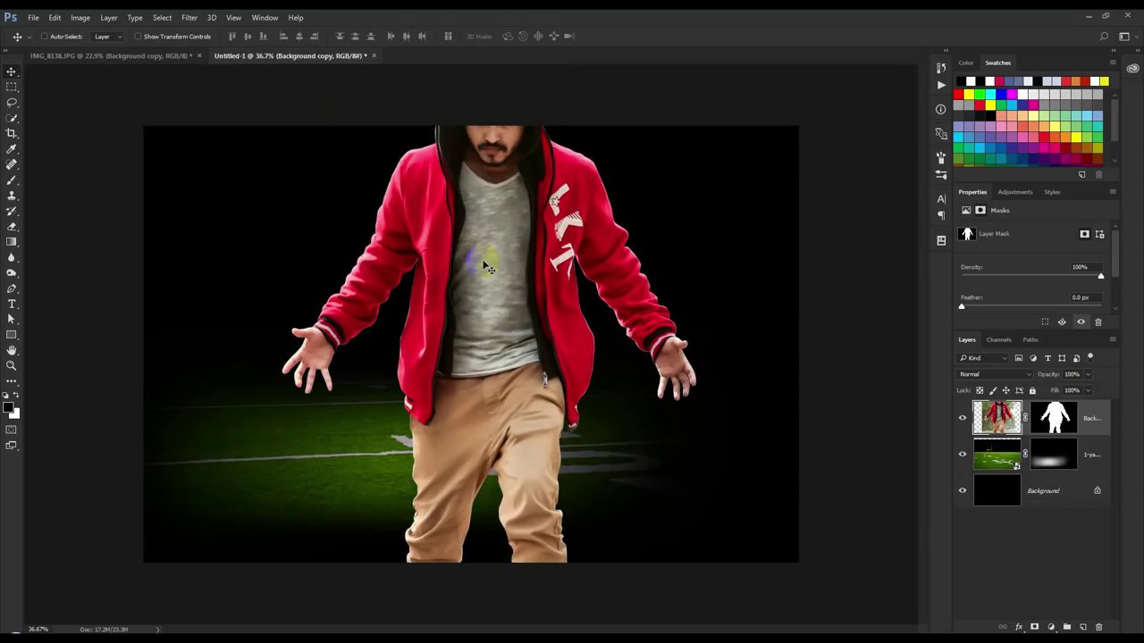
pyautogui.rightClick(1084, 417)
pyautogui.click(971, 231)
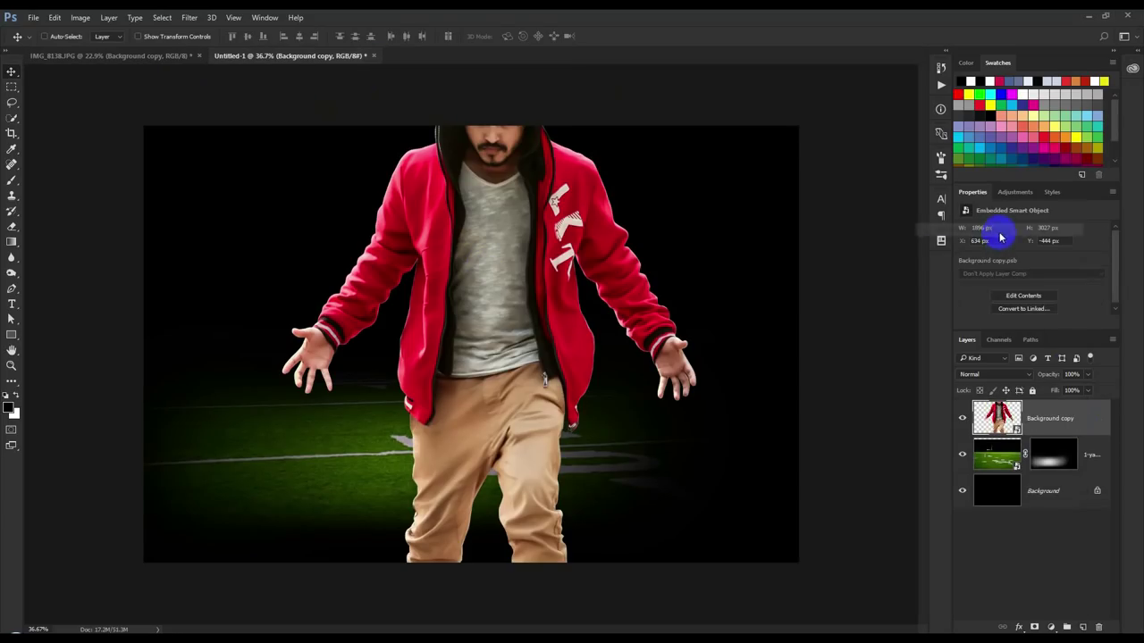
# Scale the man to about 51% and place him on the grass left of centre
pyautogui.hotkey('ctrl', 't')
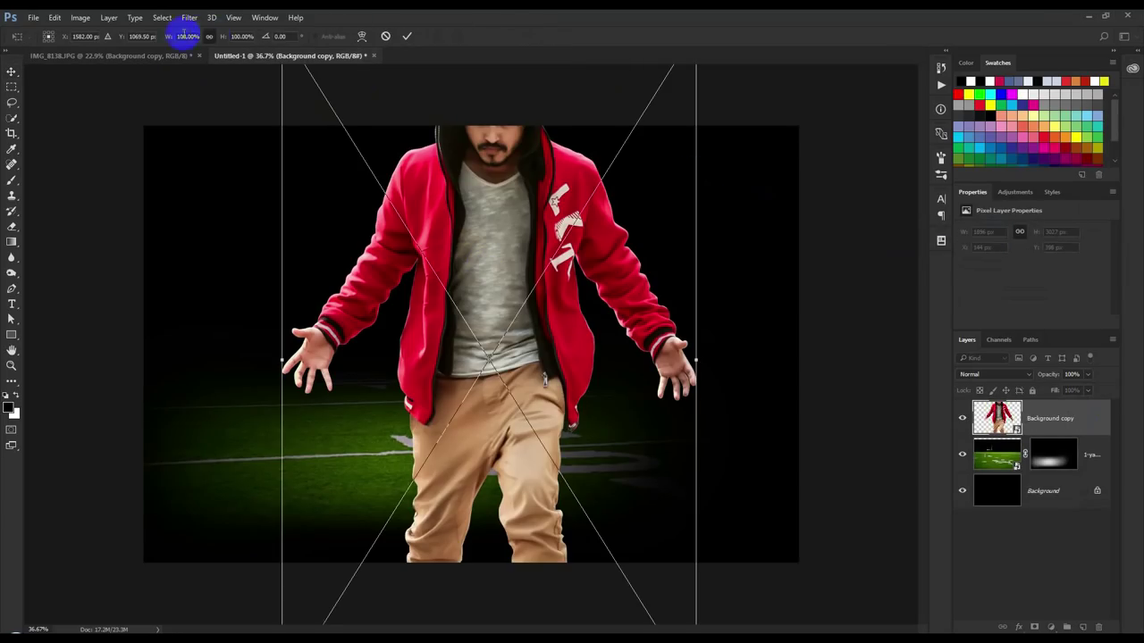
pyautogui.moveTo(167, 37); pyautogui.dragTo(133, 66)
pyautogui.moveTo(446, 294); pyautogui.dragTo(401, 286)
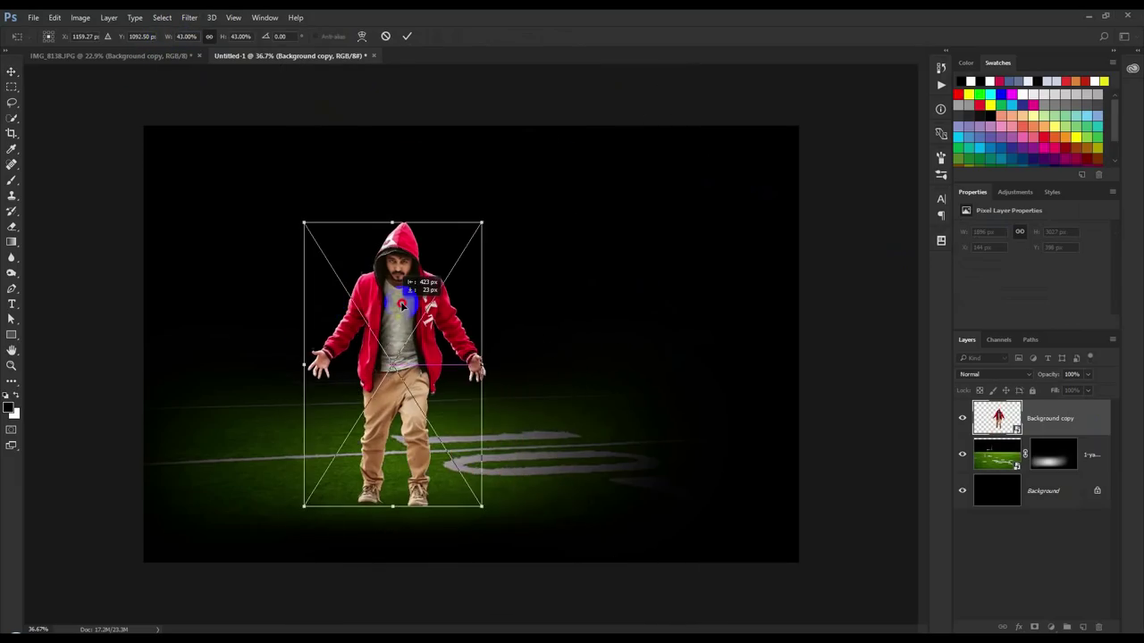
pyautogui.moveTo(499, 203); pyautogui.dragTo(561, 159)
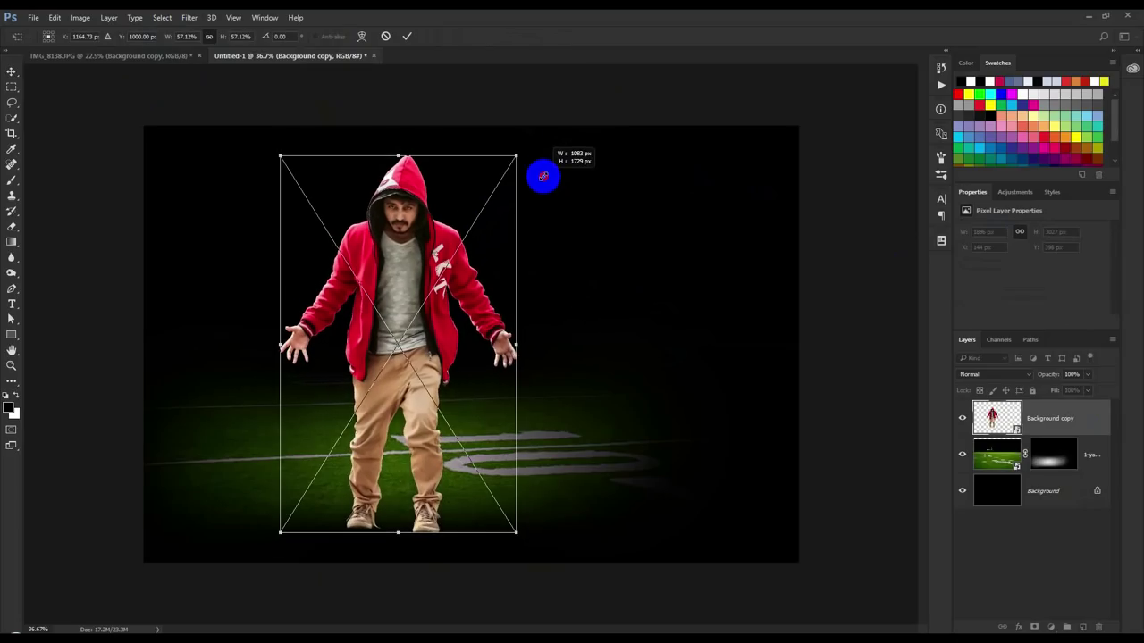
pyautogui.moveTo(561, 159); pyautogui.dragTo(541, 176)
pyautogui.moveTo(490, 250); pyautogui.dragTo(434, 242)
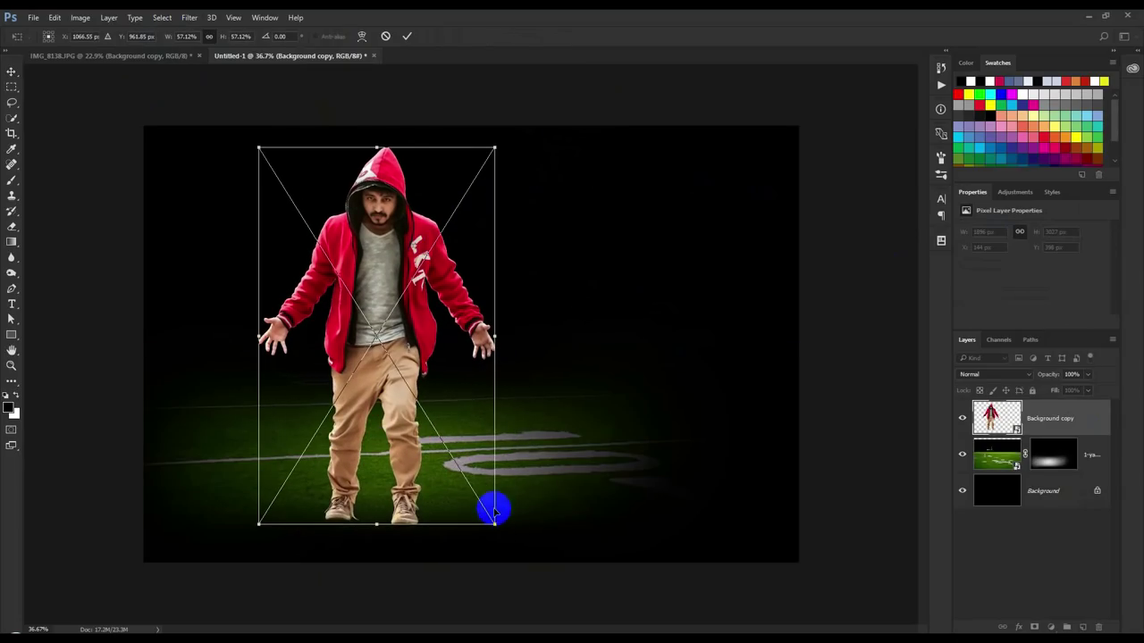
pyautogui.moveTo(493, 521); pyautogui.dragTo(451, 466)
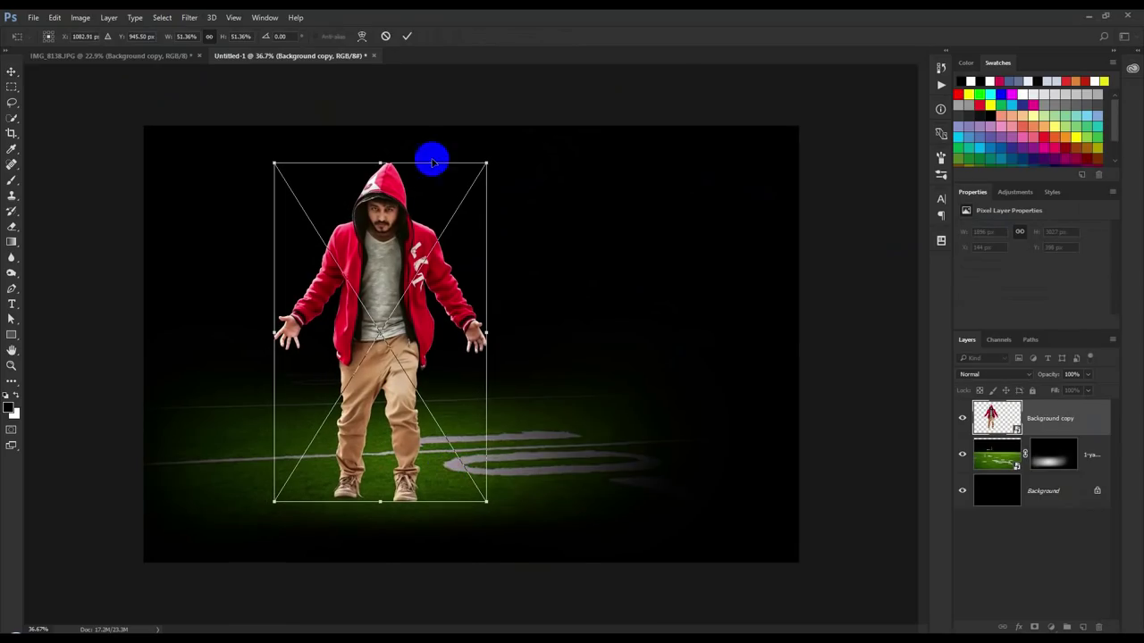
pyautogui.click(407, 37)
# Shift the field so its yard line meets the man's feet, then brighten the grass there with white
pyautogui.click(1068, 462)
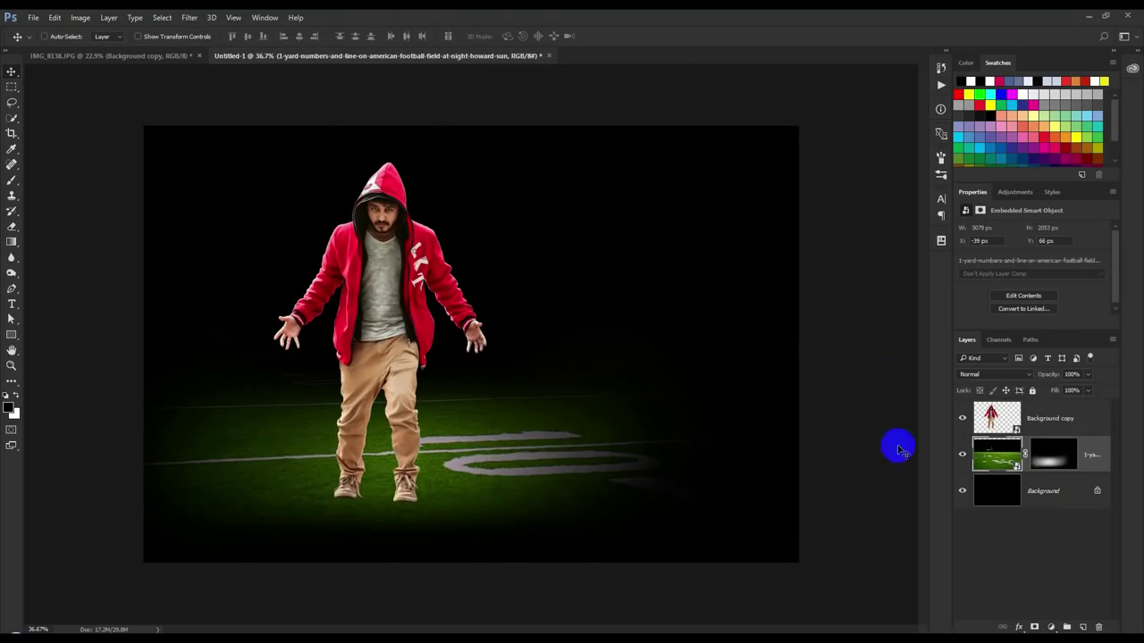
pyautogui.moveTo(896, 447); pyautogui.dragTo(743, 439)
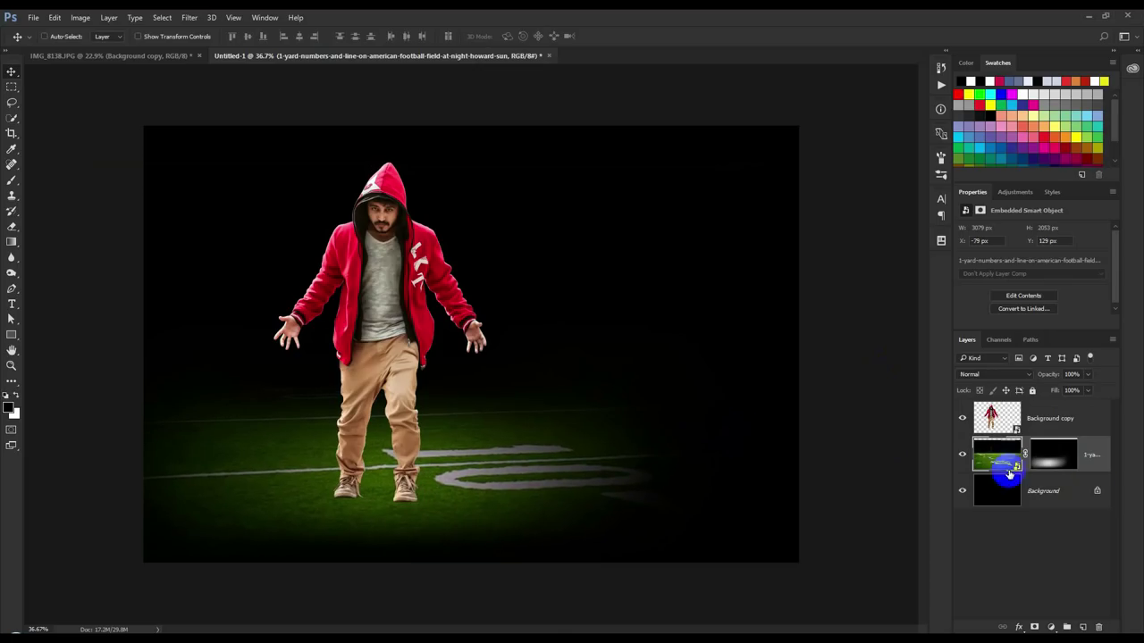
pyautogui.click(1071, 460)
pyautogui.click(12, 179)
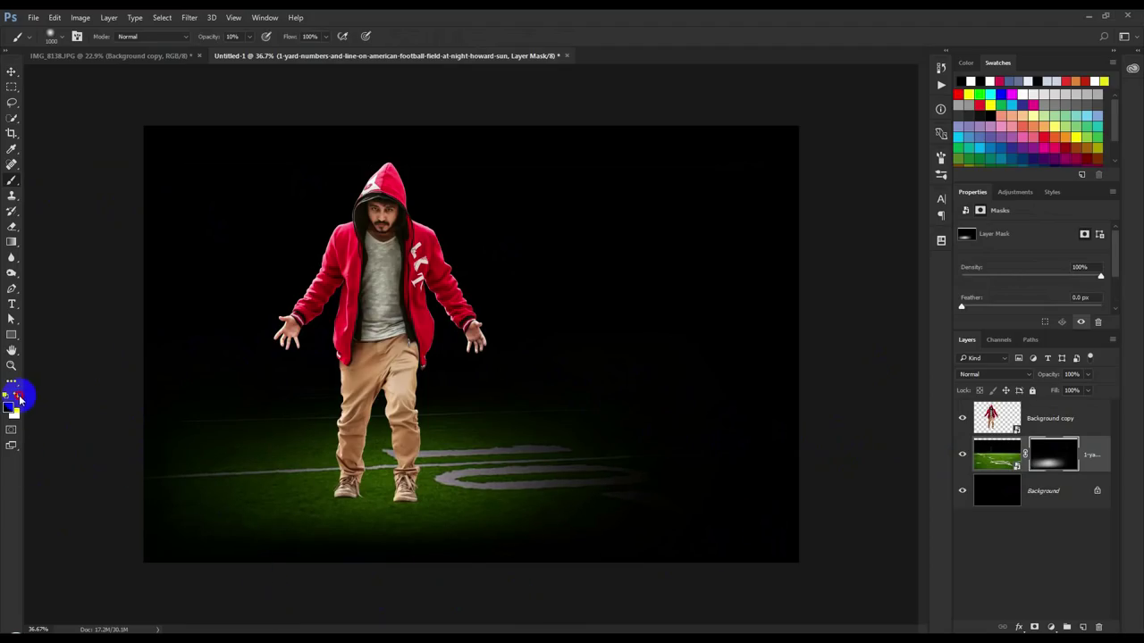
pyautogui.press('[')
pyautogui.press('[')
pyautogui.press('[')
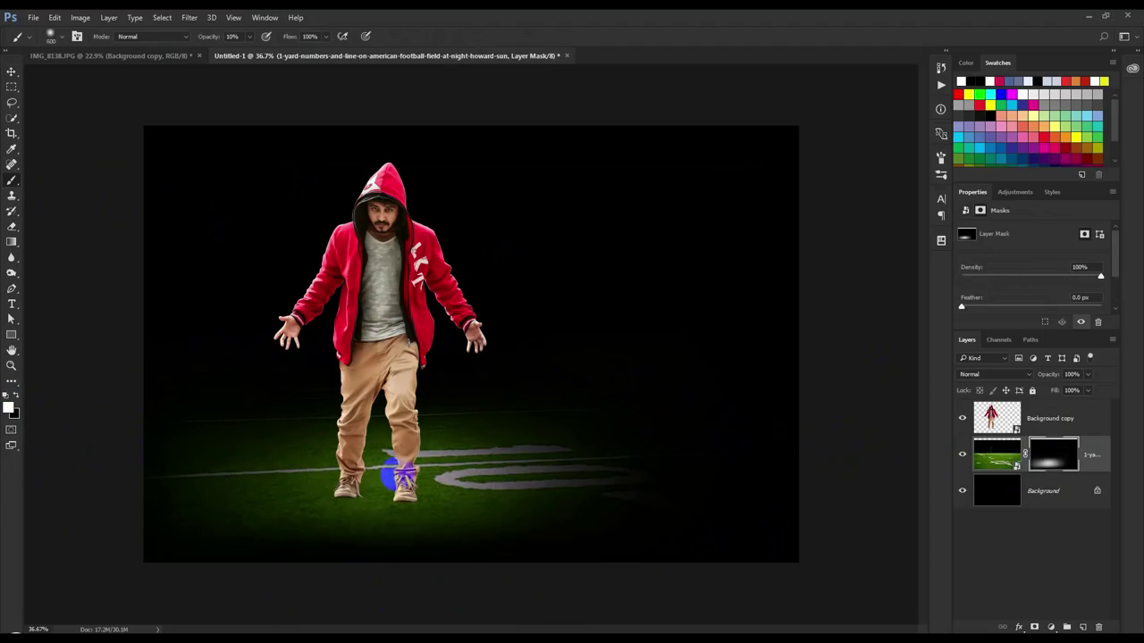
pyautogui.moveTo(394, 476); pyautogui.dragTo(422, 480)
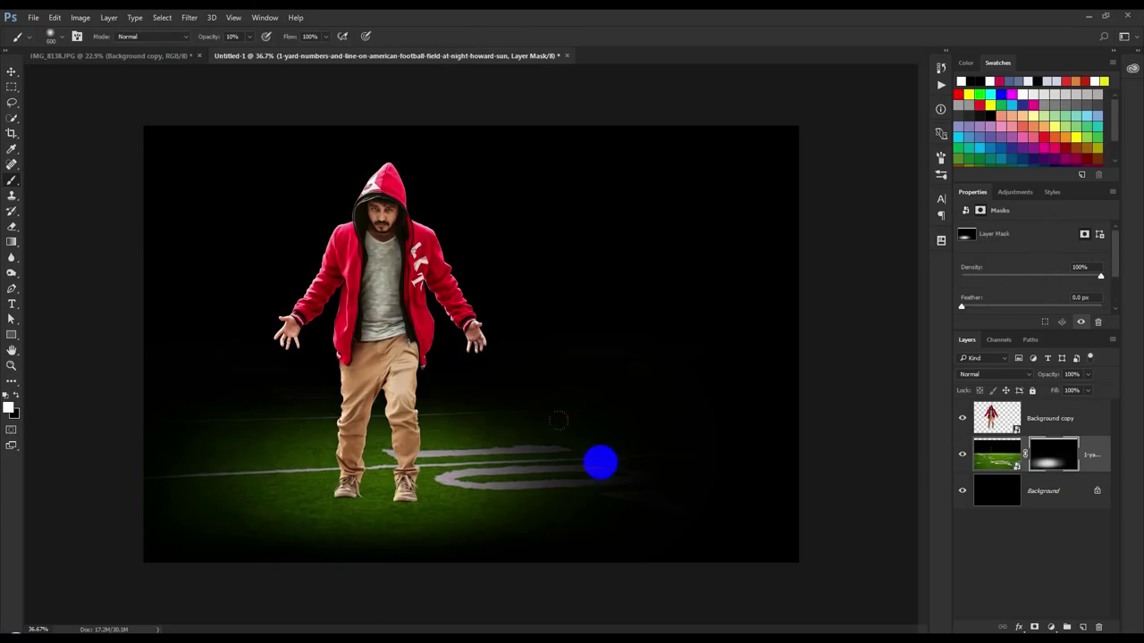
pyautogui.click(11, 72)
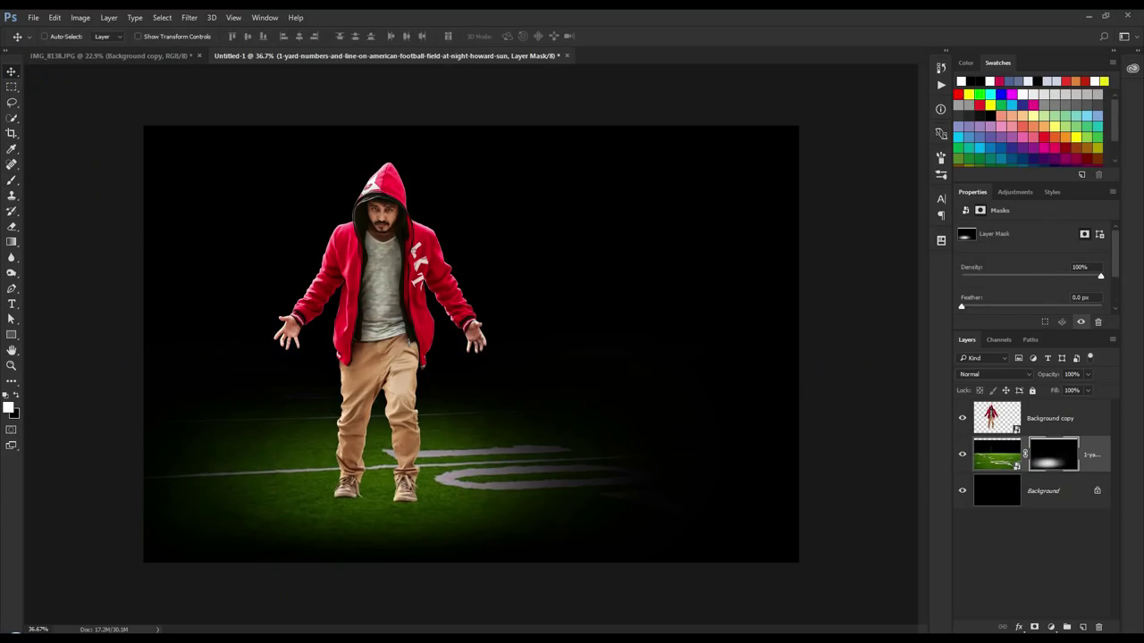
pyautogui.click(1106, 455)
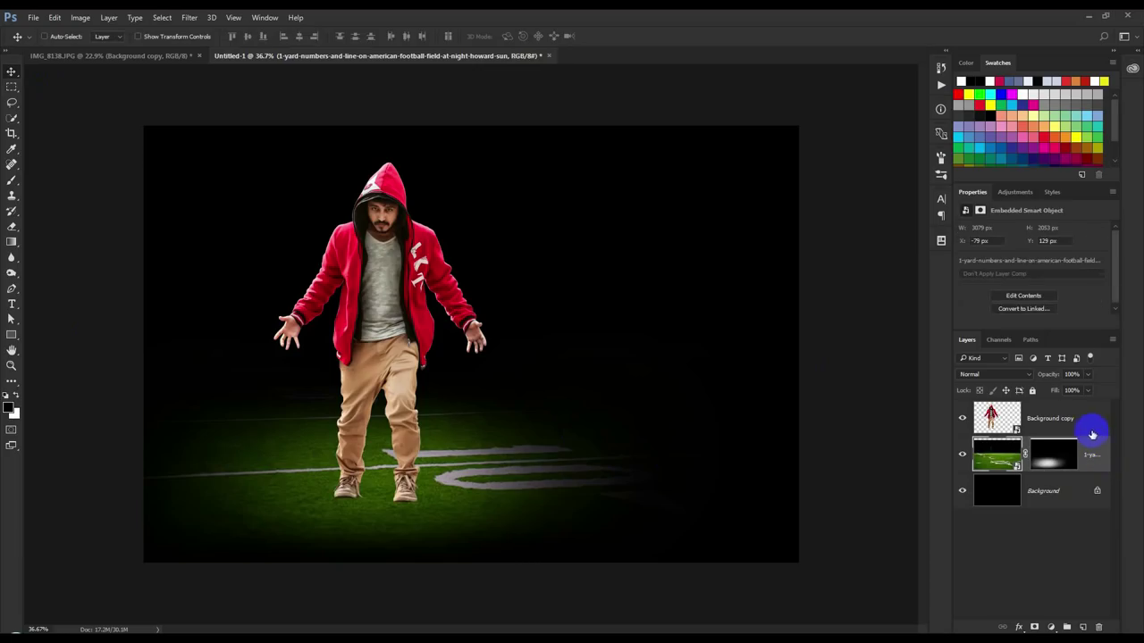
# Nudge the man slightly left into his final position
pyautogui.click(1096, 420)
pyautogui.moveTo(787, 444); pyautogui.dragTo(750, 444)
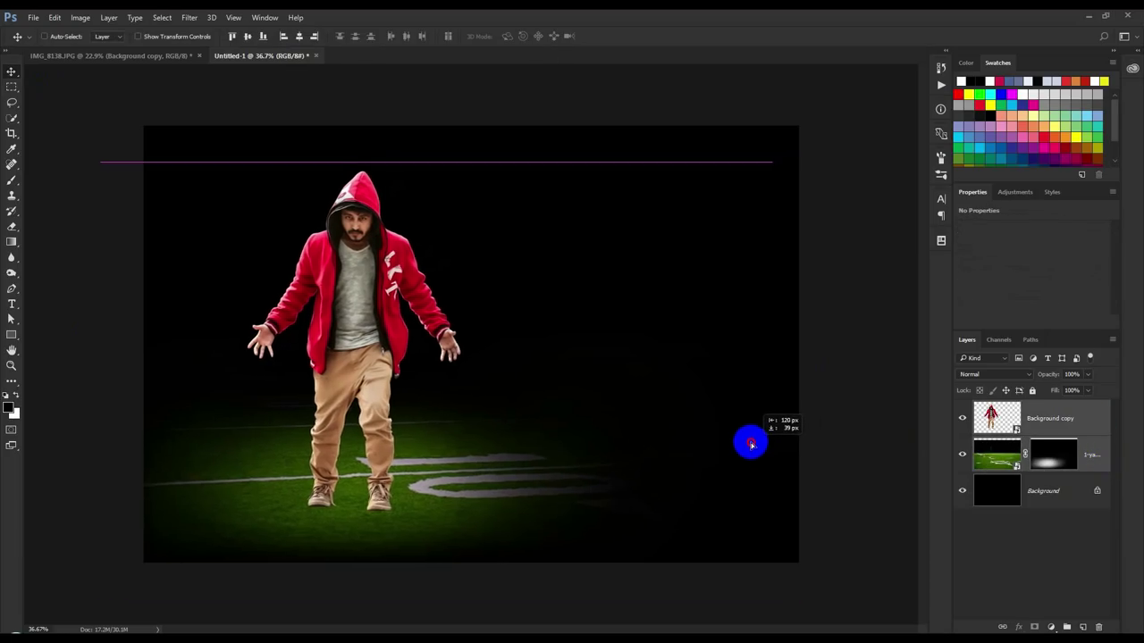
pyautogui.click(1067, 420)
pyautogui.moveTo(547, 424); pyautogui.dragTo(551, 419)
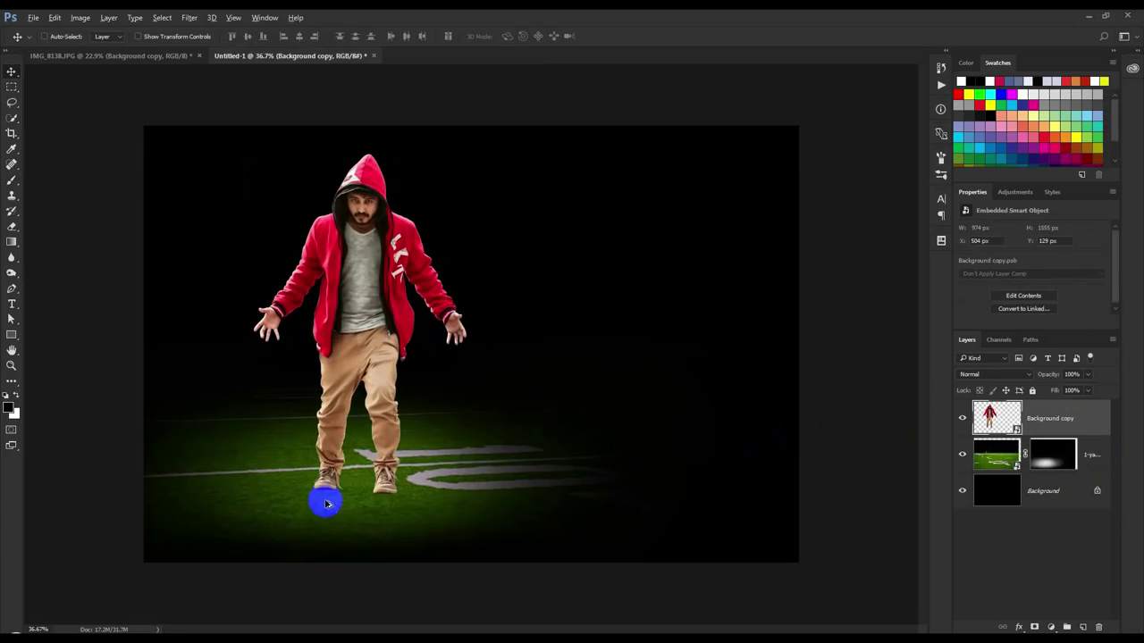
pyautogui.scroll(2, 326, 505)
pyautogui.scroll(-3, 326, 504)
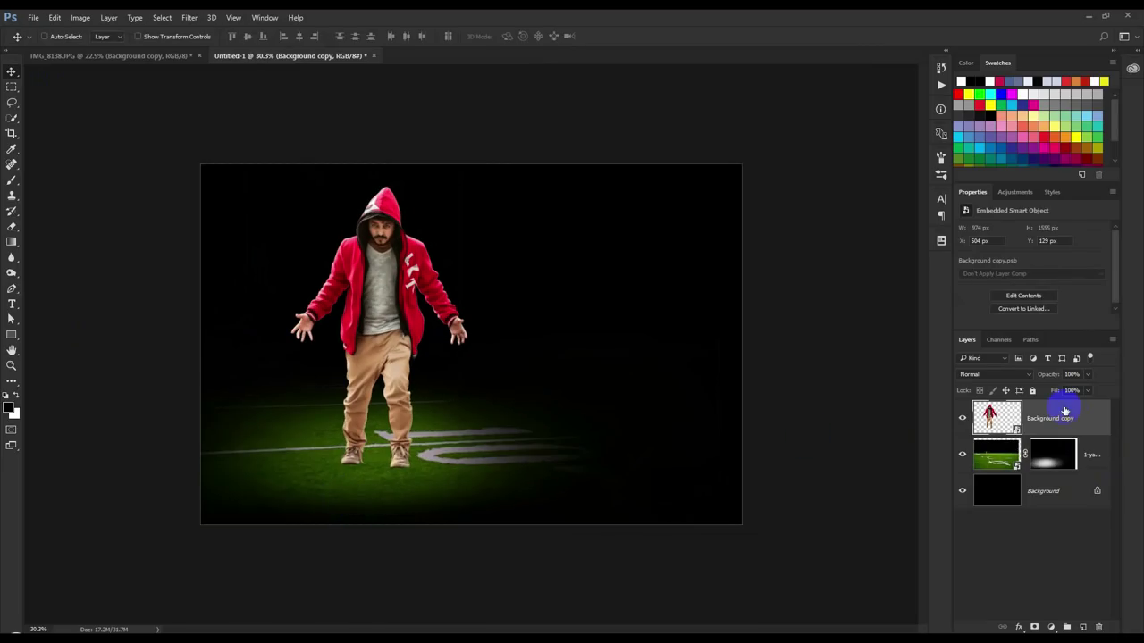
# Duplicate and rasterize the man layer, then set Hue/Saturation Lightness to -100
pyautogui.hotkey('ctrl', 'j')
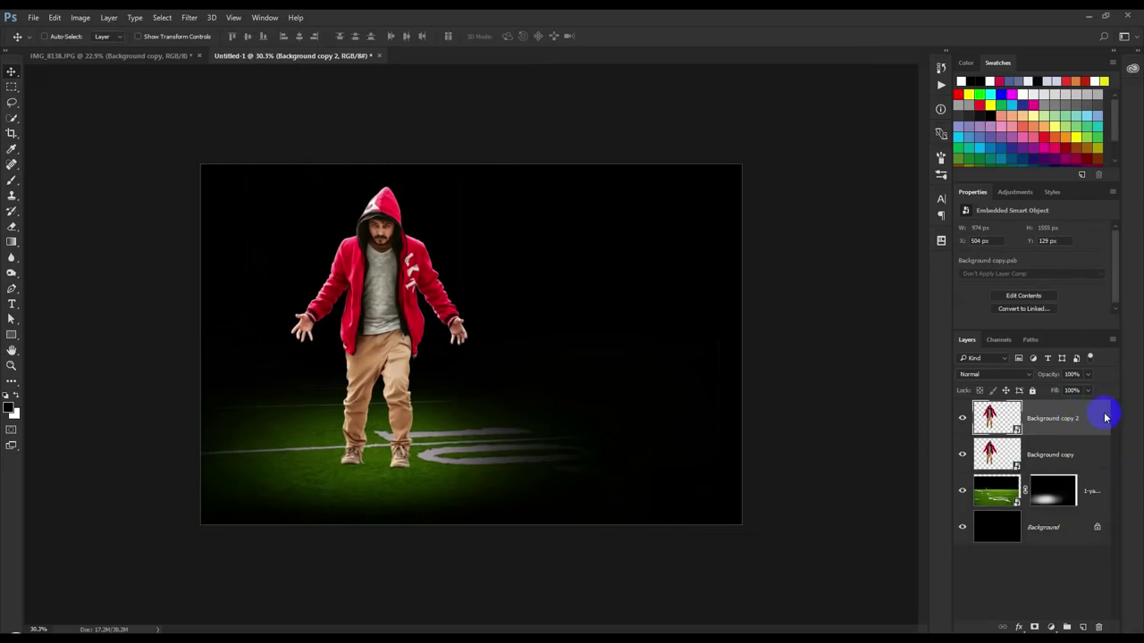
pyautogui.rightClick(1104, 417)
pyautogui.click(985, 268)
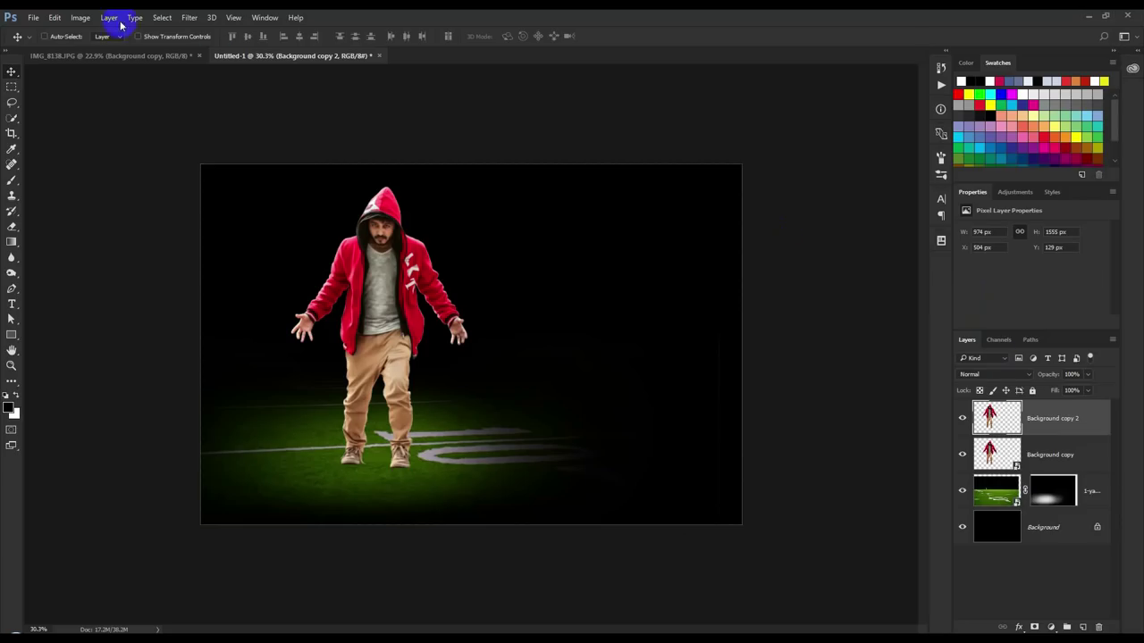
pyautogui.click(81, 17)
pyautogui.click(238, 112)
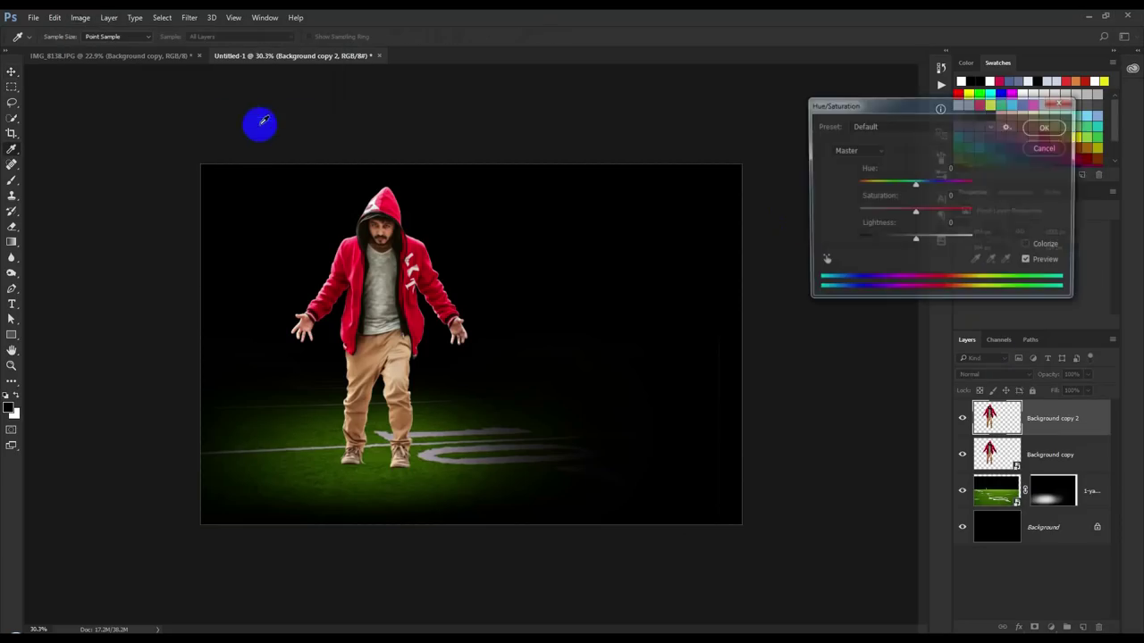
pyautogui.moveTo(916, 240); pyautogui.dragTo(627, 260)
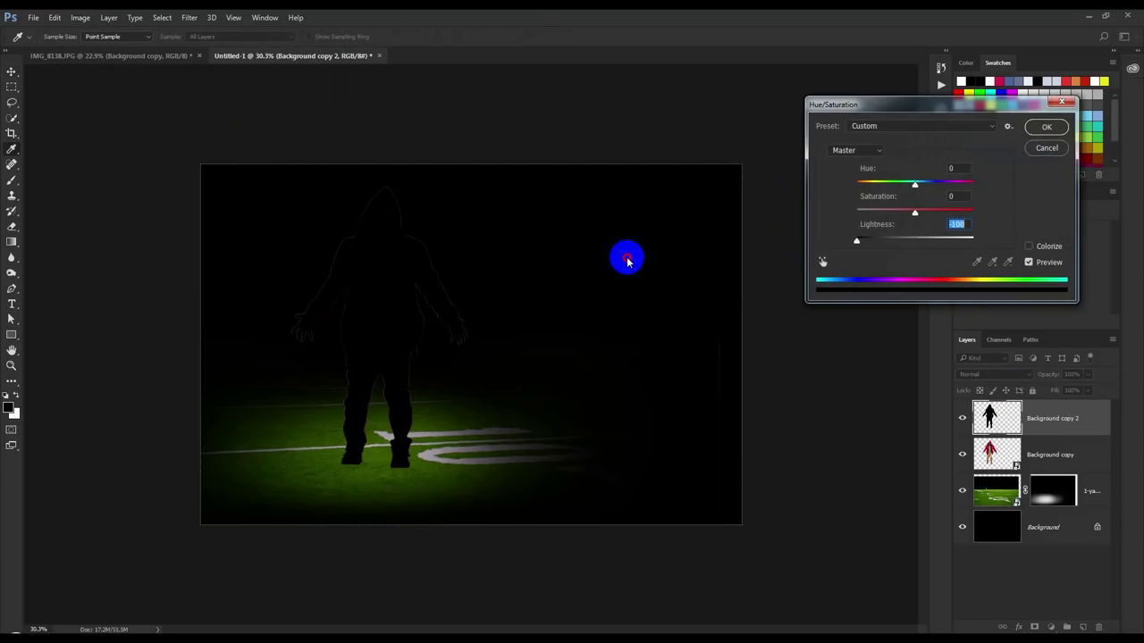
pyautogui.click(1045, 127)
# Align the black silhouette exactly over the man
pyautogui.press('v')
pyautogui.moveTo(497, 332); pyautogui.dragTo(480, 316)
pyautogui.click(1045, 420)
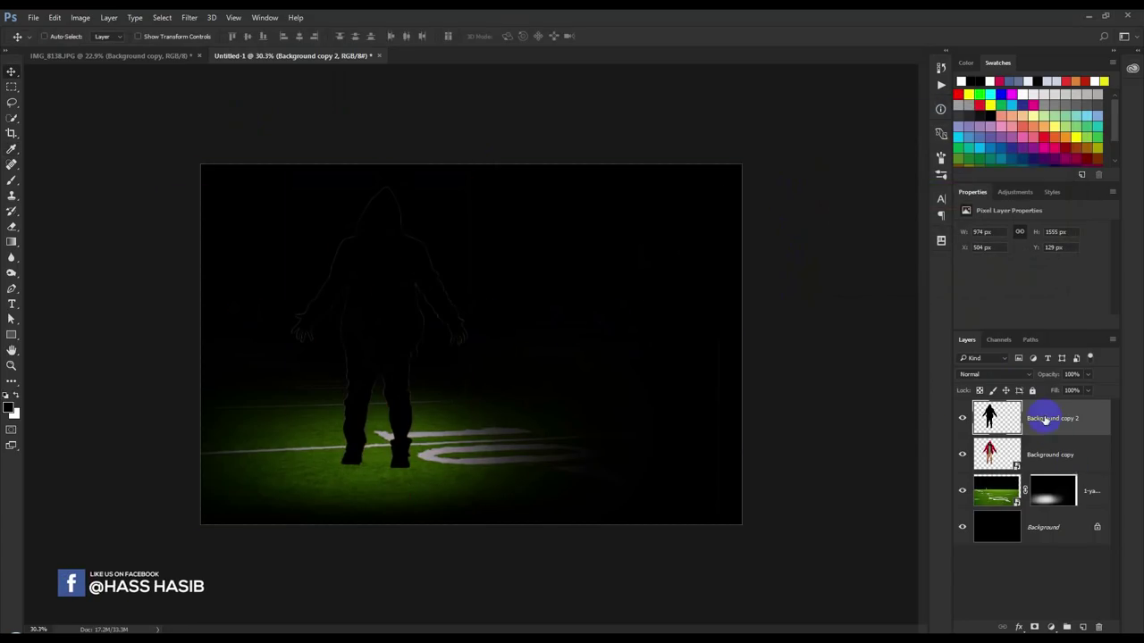
# Flip and perspective-stretch the silhouette into a ground shadow below the man's feet
pyautogui.hotkey('ctrl', 't')
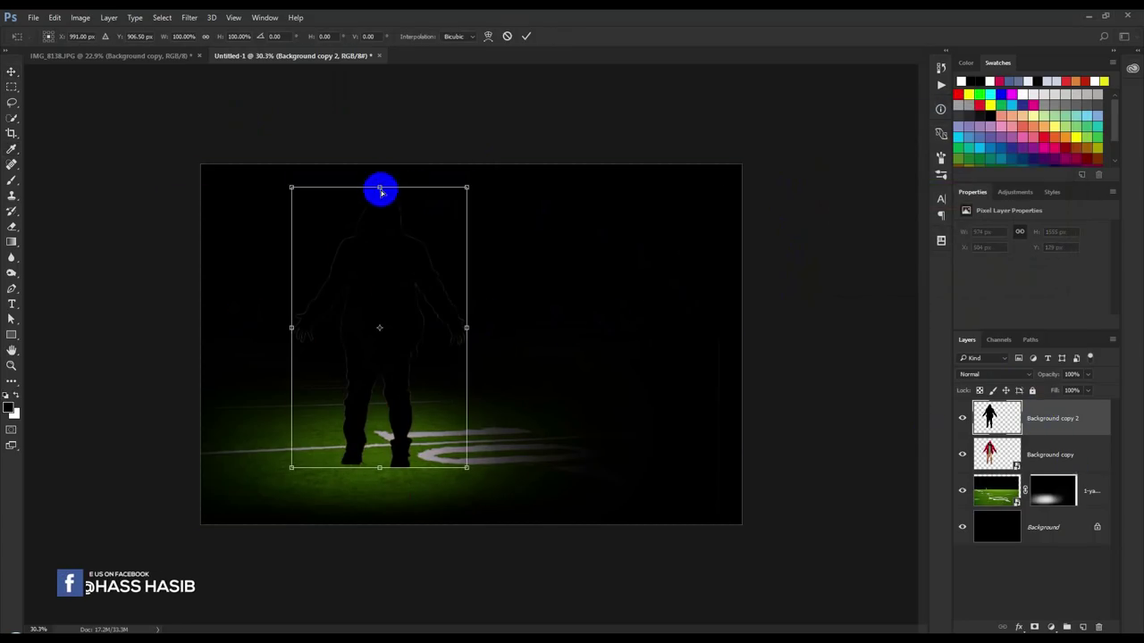
pyautogui.moveTo(367, 444)
pyautogui.mouseDown()
pyautogui.moveTo(295, 587)
pyautogui.moveTo(240, 584)
pyautogui.moveTo(291, 577)
pyautogui.moveTo(295, 590)
pyautogui.mouseUp()
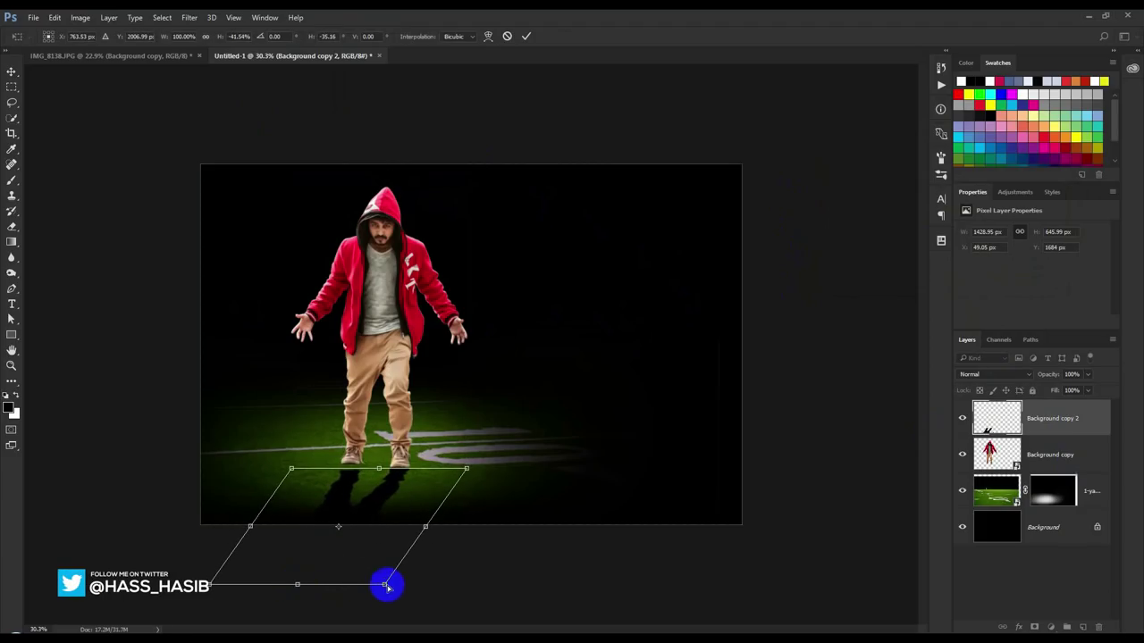
pyautogui.moveTo(412, 599); pyautogui.dragTo(510, 618)
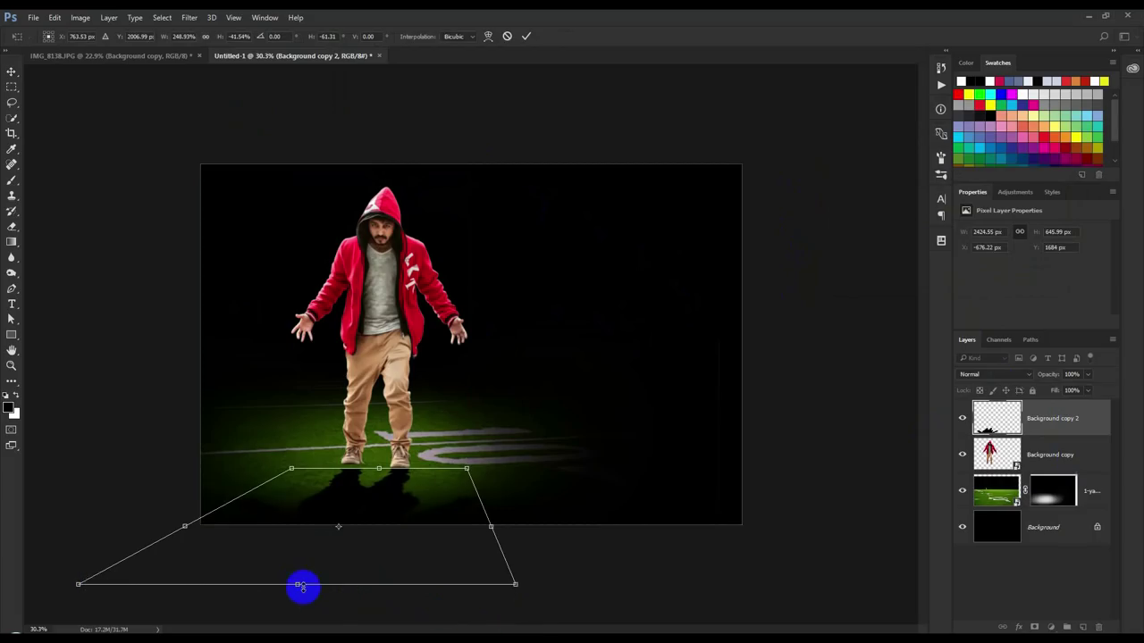
pyautogui.moveTo(301, 585); pyautogui.dragTo(299, 638)
pyautogui.scroll(-5, 366, 483)
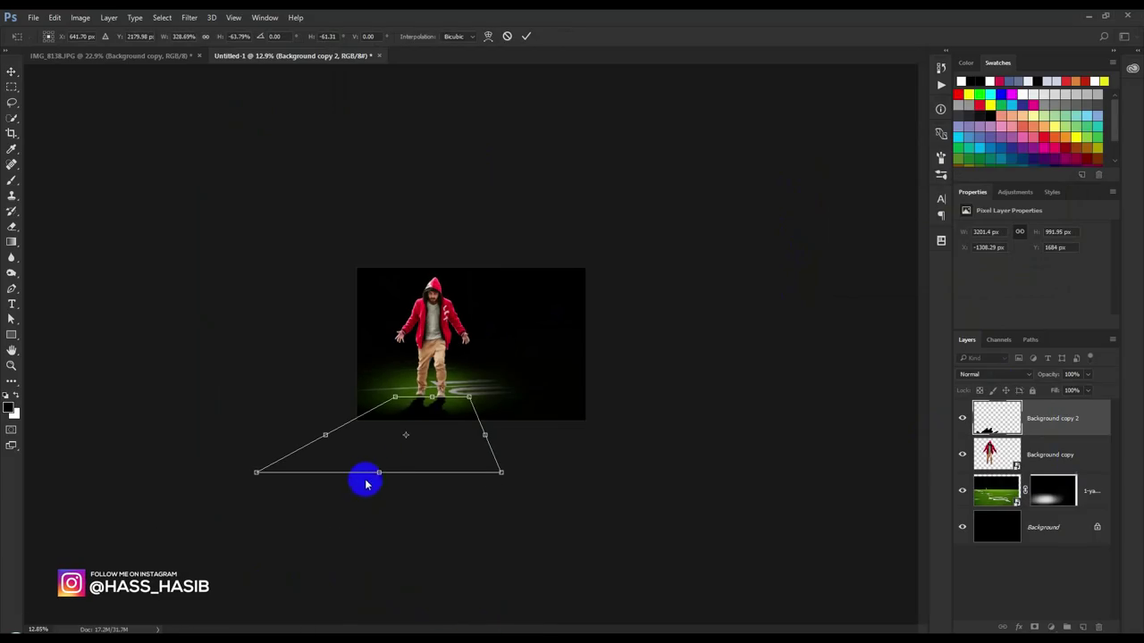
pyautogui.moveTo(378, 472); pyautogui.dragTo(345, 575)
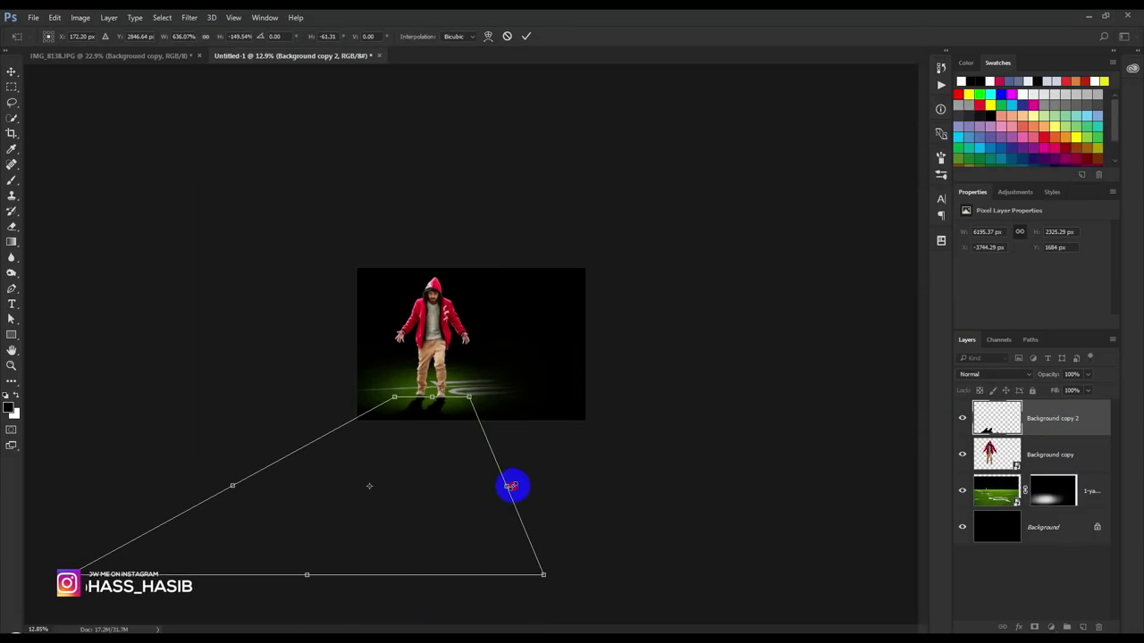
pyautogui.moveTo(510, 485); pyautogui.dragTo(523, 482)
pyautogui.click(526, 36)
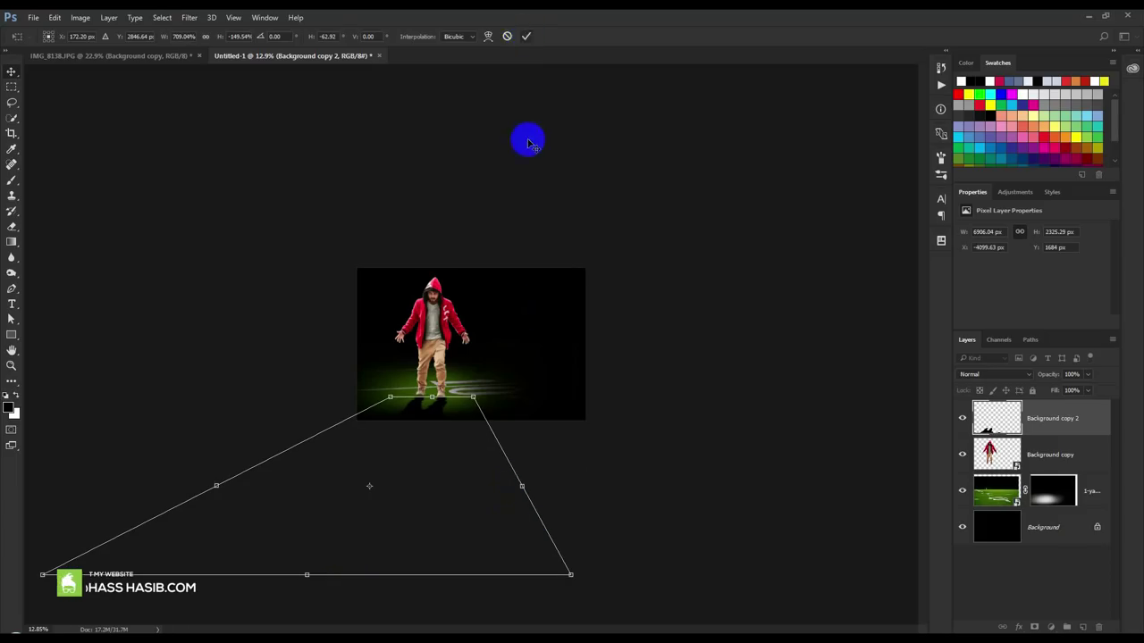
# Move the shadow layer beneath the man and lower its opacity to 50%
pyautogui.scroll(2, 431, 460)
pyautogui.scroll(2, 431, 460)
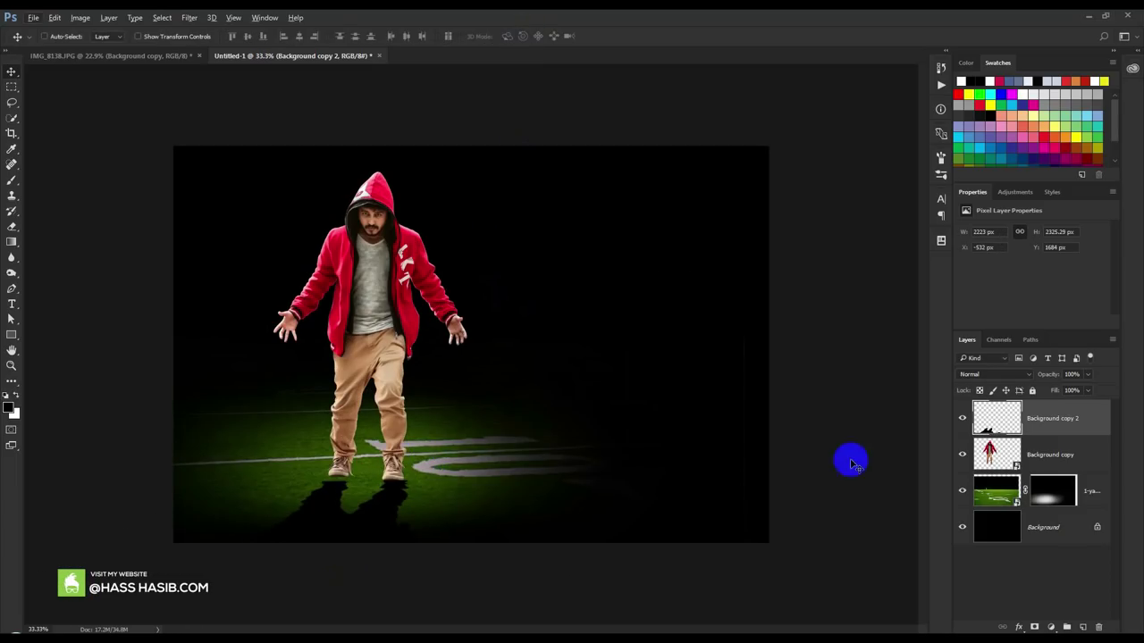
pyautogui.moveTo(996, 418); pyautogui.dragTo(1004, 449)
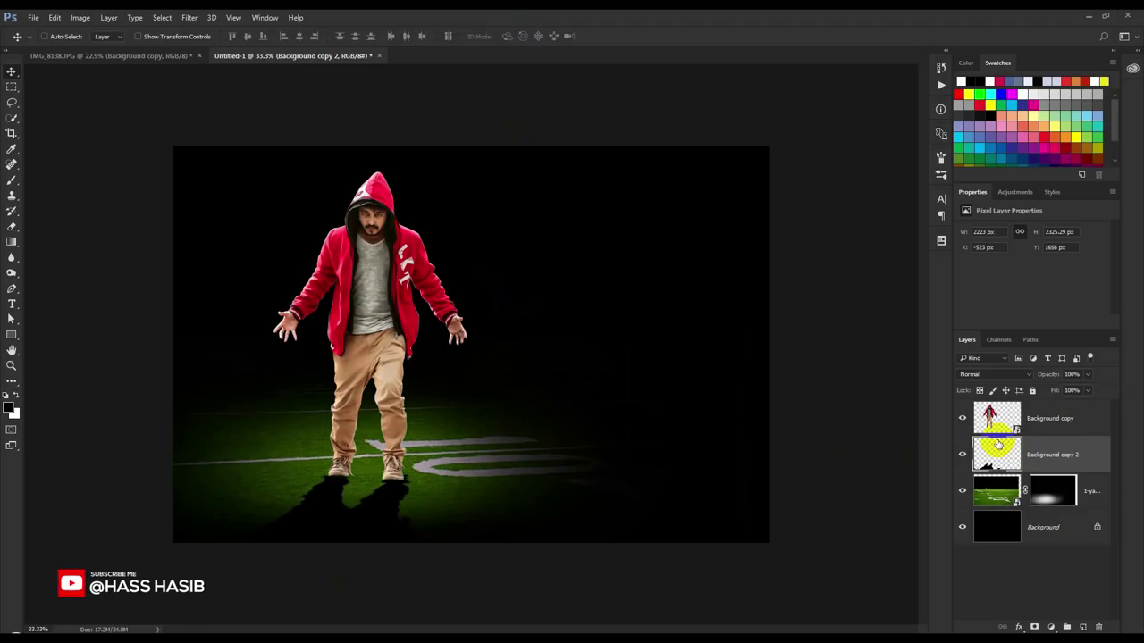
pyautogui.moveTo(1047, 376); pyautogui.dragTo(1025, 392)
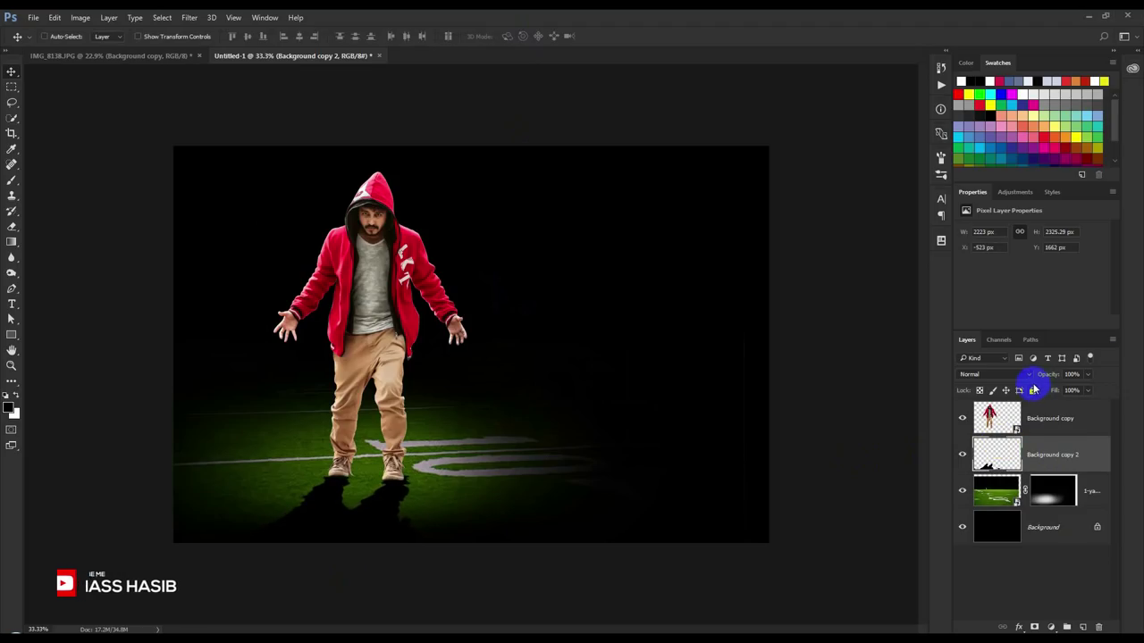
# Apply a Gaussian Blur of about 8.4 px radius to the shadow
pyautogui.click(190, 17)
pyautogui.moveTo(194, 155)
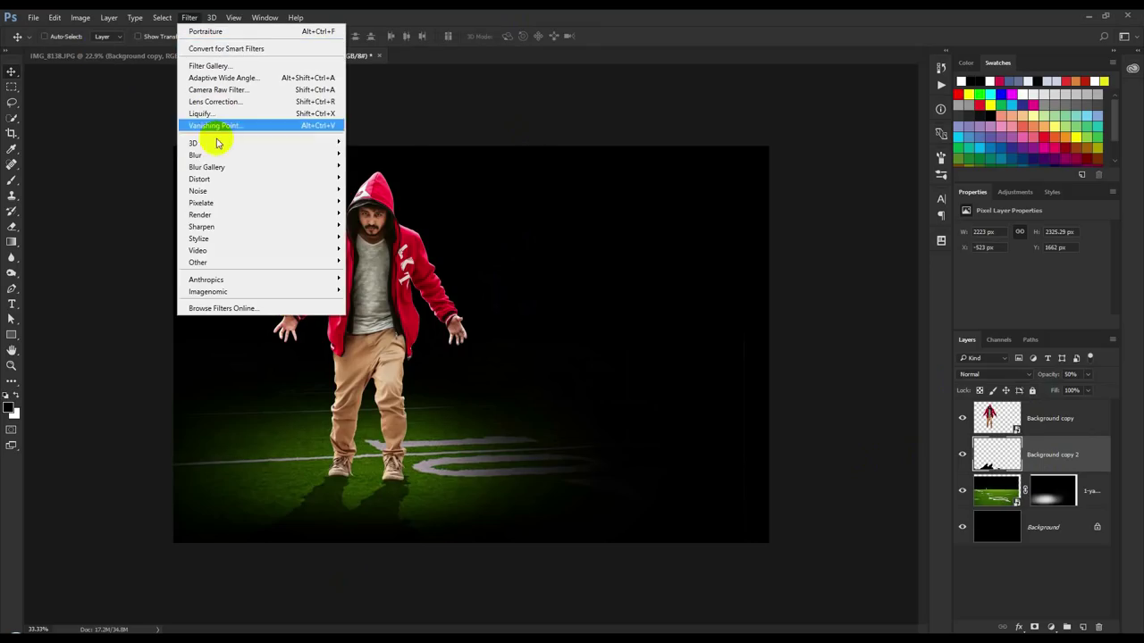
pyautogui.click(379, 204)
pyautogui.click(780, 334)
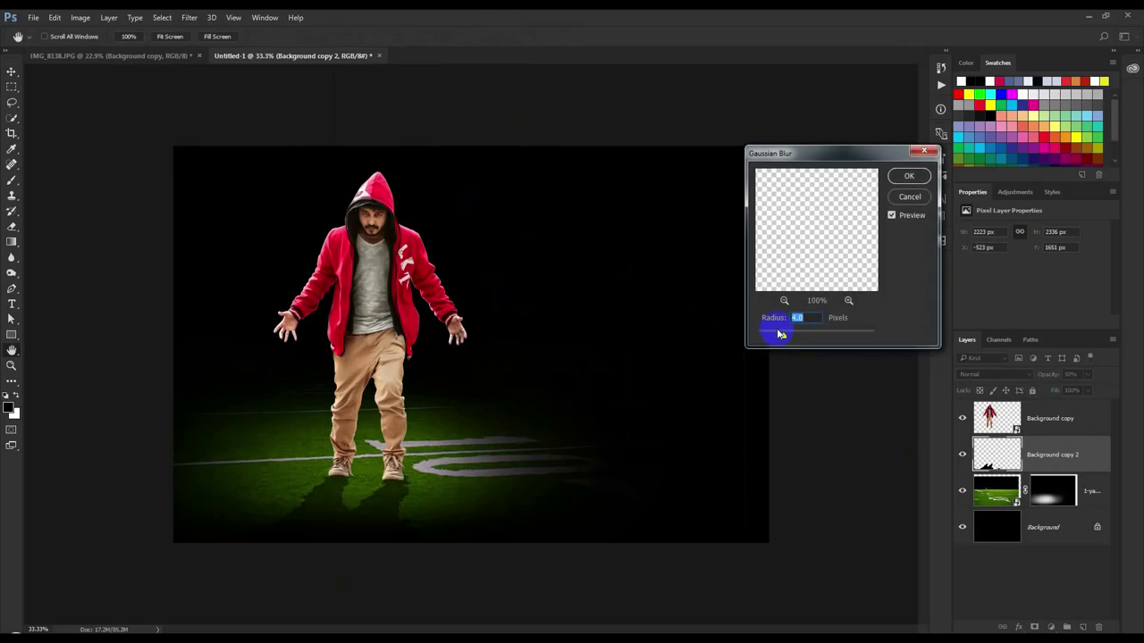
pyautogui.moveTo(794, 335); pyautogui.dragTo(812, 336)
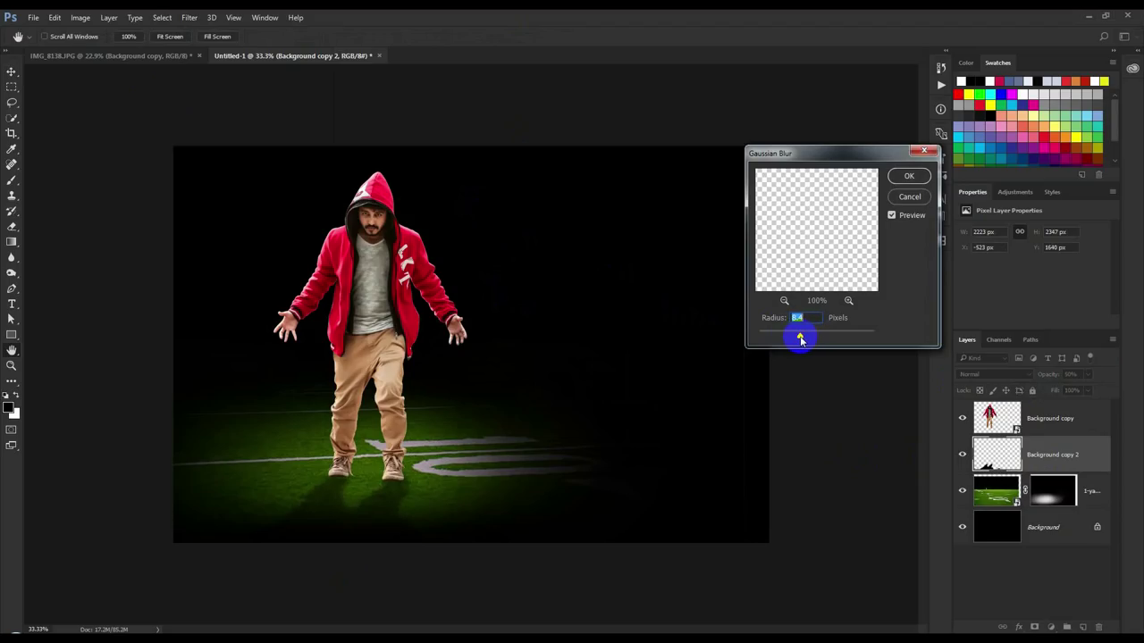
pyautogui.click(910, 177)
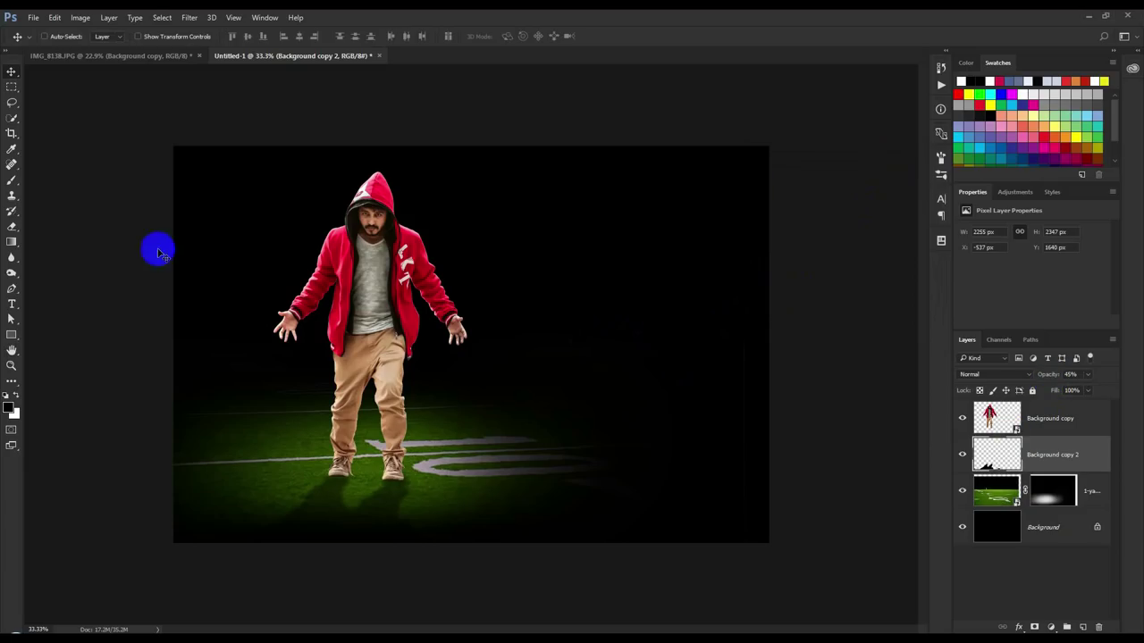
# Erase the far part of the cast shadow with a much larger eraser
pyautogui.click(12, 227)
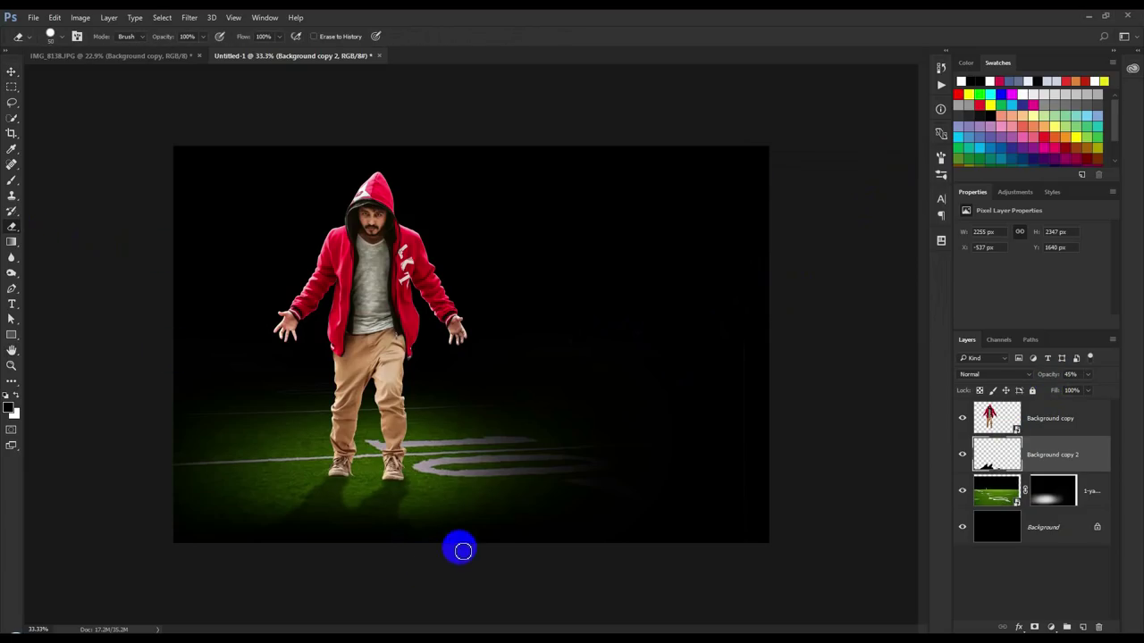
pyautogui.press(']')
pyautogui.press(']')
pyautogui.press(']')
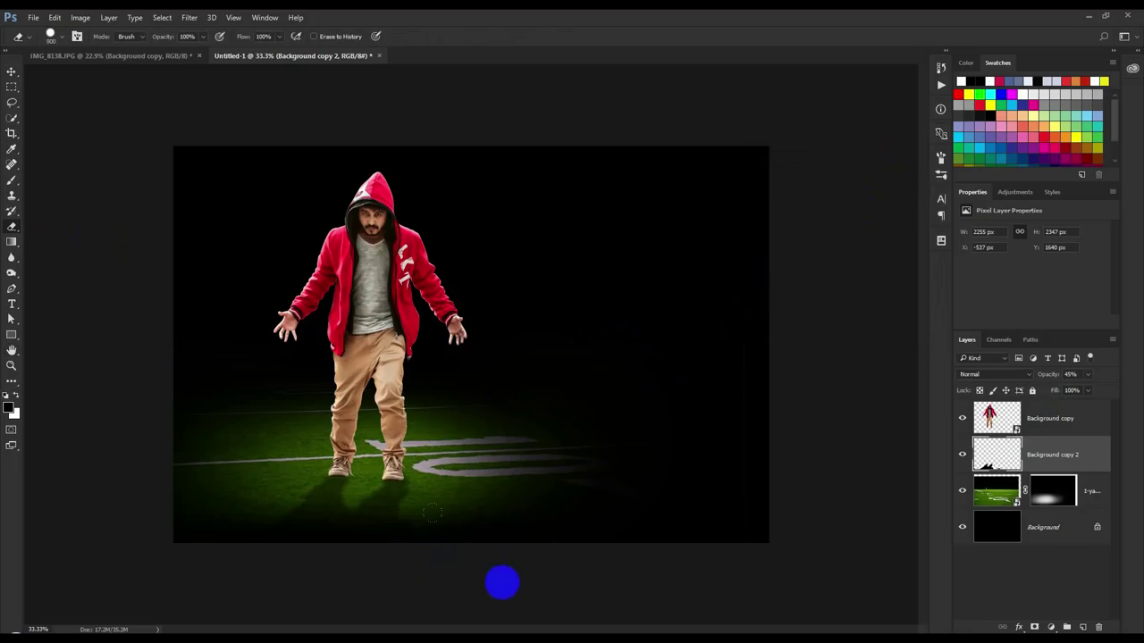
pyautogui.moveTo(431, 513)
pyautogui.mouseDown()
pyautogui.moveTo(210, 532)
pyautogui.moveTo(406, 523)
pyautogui.moveTo(203, 516)
pyautogui.moveTo(567, 357)
pyautogui.mouseUp()
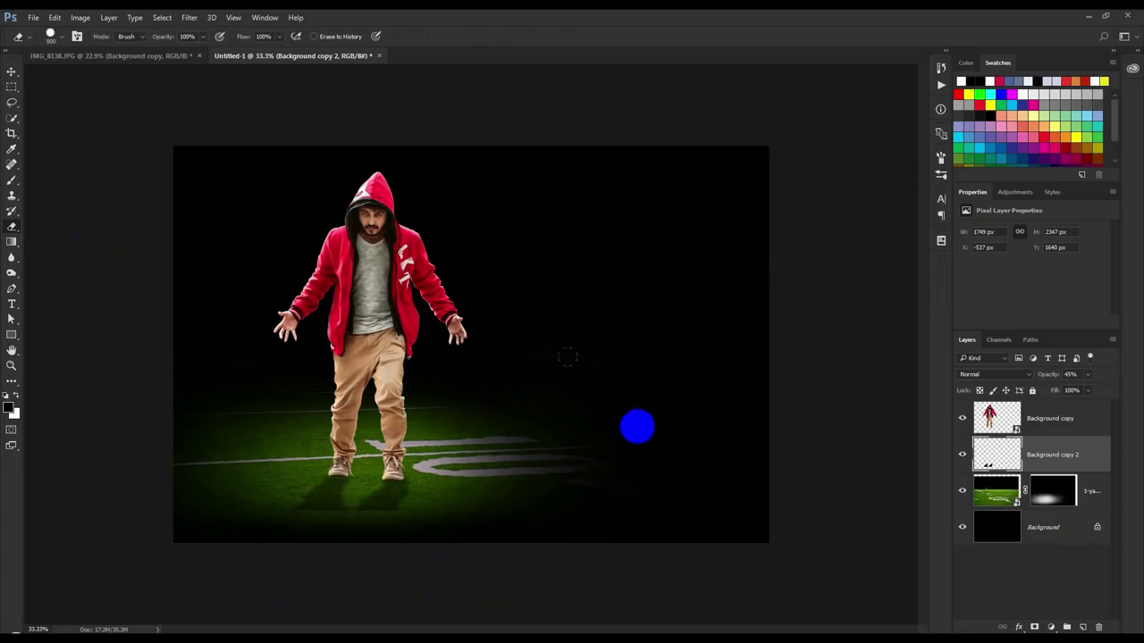
# Switch the eraser to a large soft round brush and erase the shadow's far lower end
pyautogui.rightClick(661, 406)
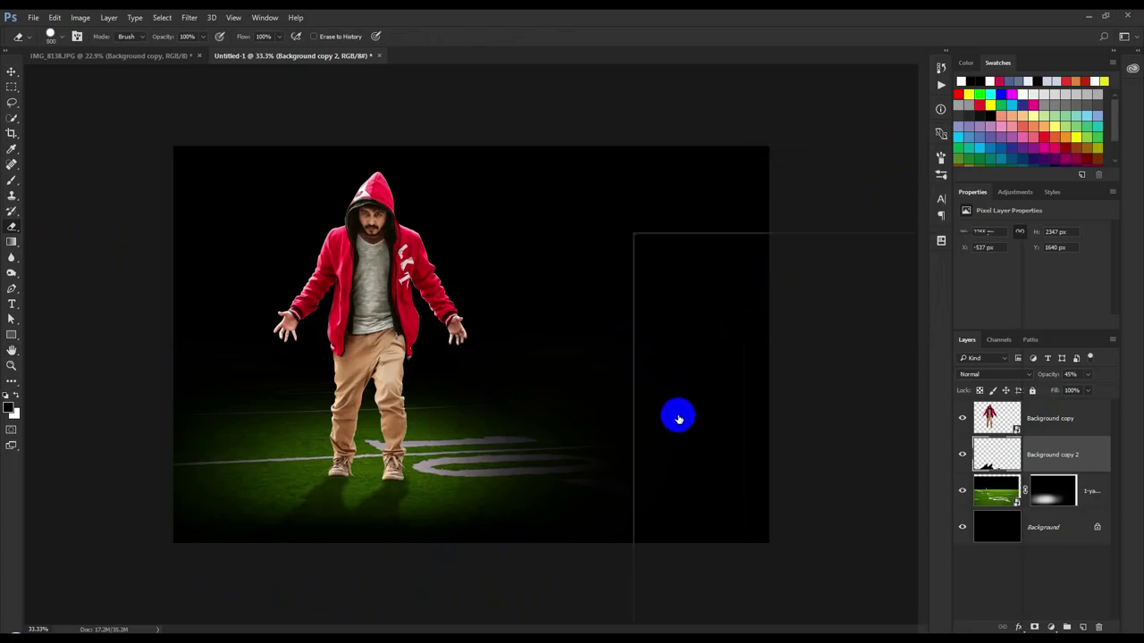
pyautogui.click(724, 340)
pyautogui.press('Return')
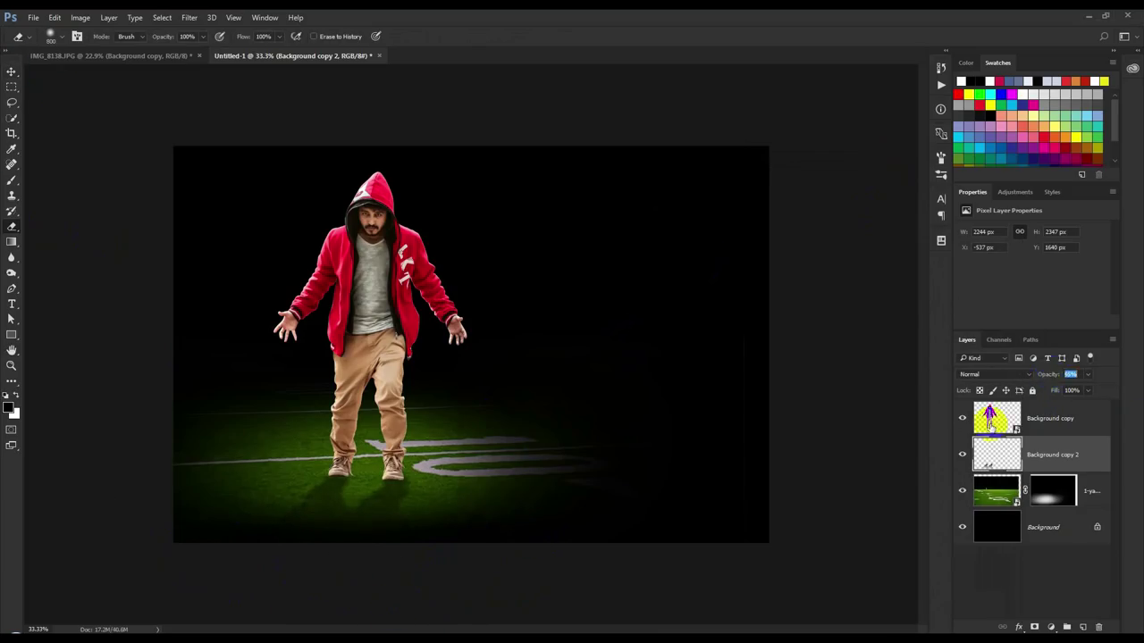
pyautogui.moveTo(667, 562)
pyautogui.mouseDown()
pyautogui.moveTo(187, 597)
pyautogui.moveTo(592, 562)
pyautogui.mouseUp()
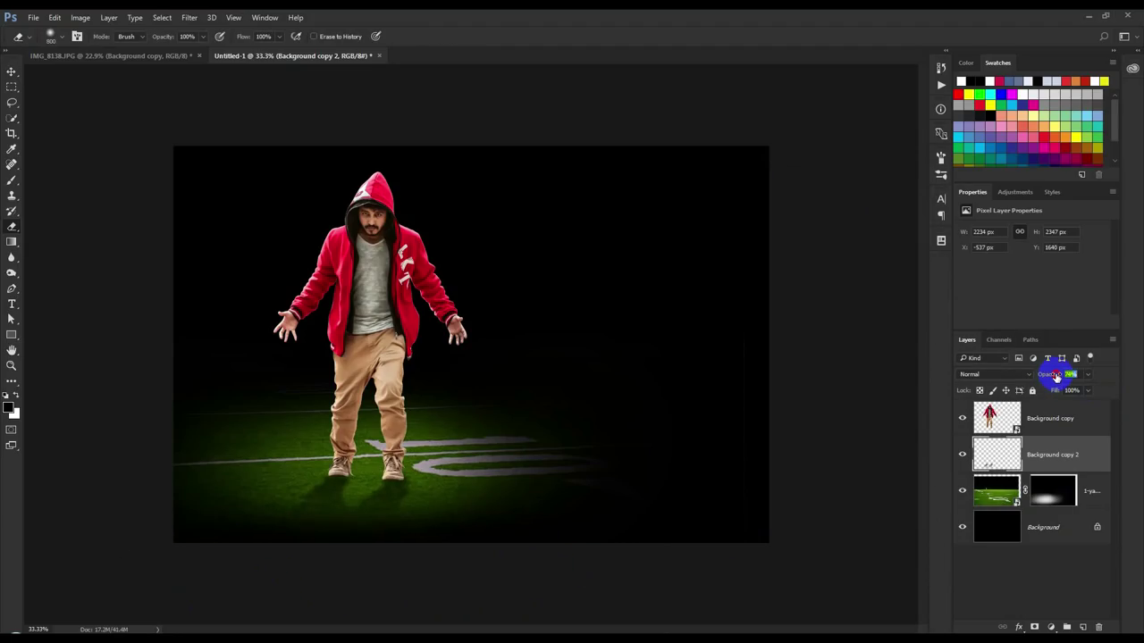
# Free Transform the shadow, flipping it upward behind the man and skewing its top rightward
pyautogui.hotkey('ctrl', 't')
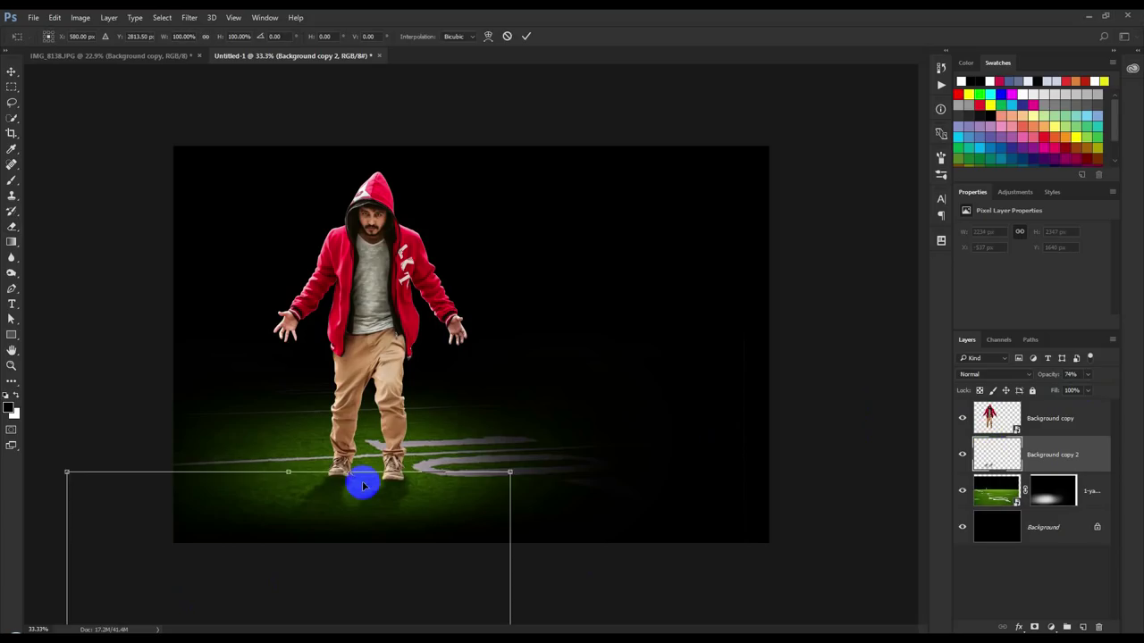
pyautogui.hotkey('ctrl', '-')
pyautogui.hotkey('ctrl', '-')
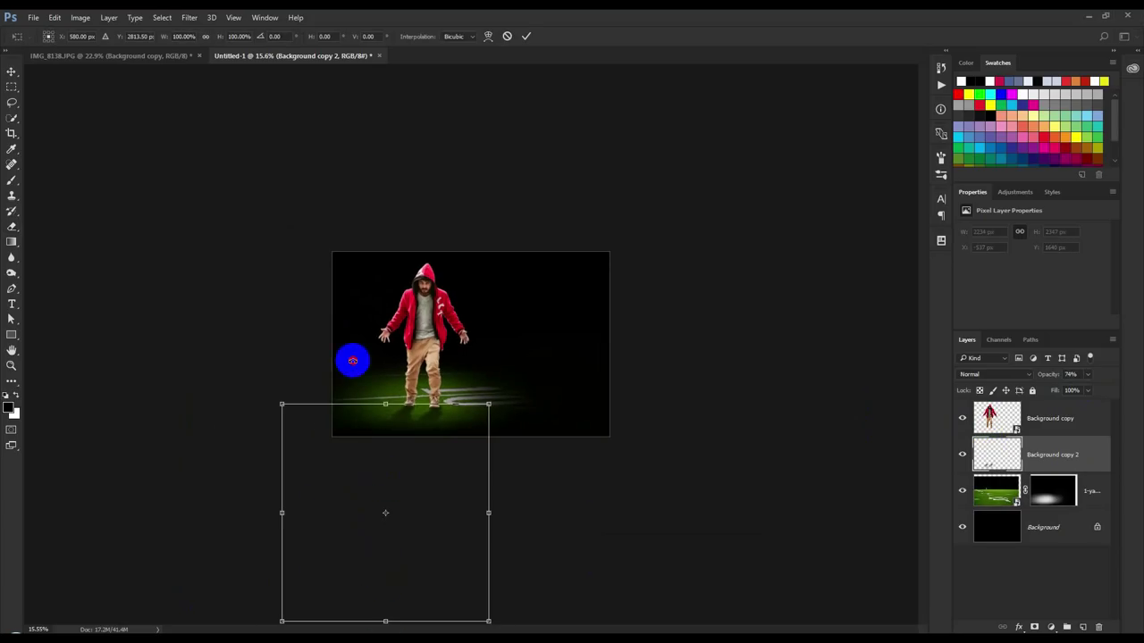
pyautogui.moveTo(385, 620)
pyautogui.mouseDown()
pyautogui.moveTo(390, 286)
pyautogui.moveTo(368, 307)
pyautogui.moveTo(363, 284)
pyautogui.mouseUp()
pyautogui.hotkey('ctrl', '+')
pyautogui.hotkey('ctrl', '+')
pyautogui.hotkey('ctrl', '+')
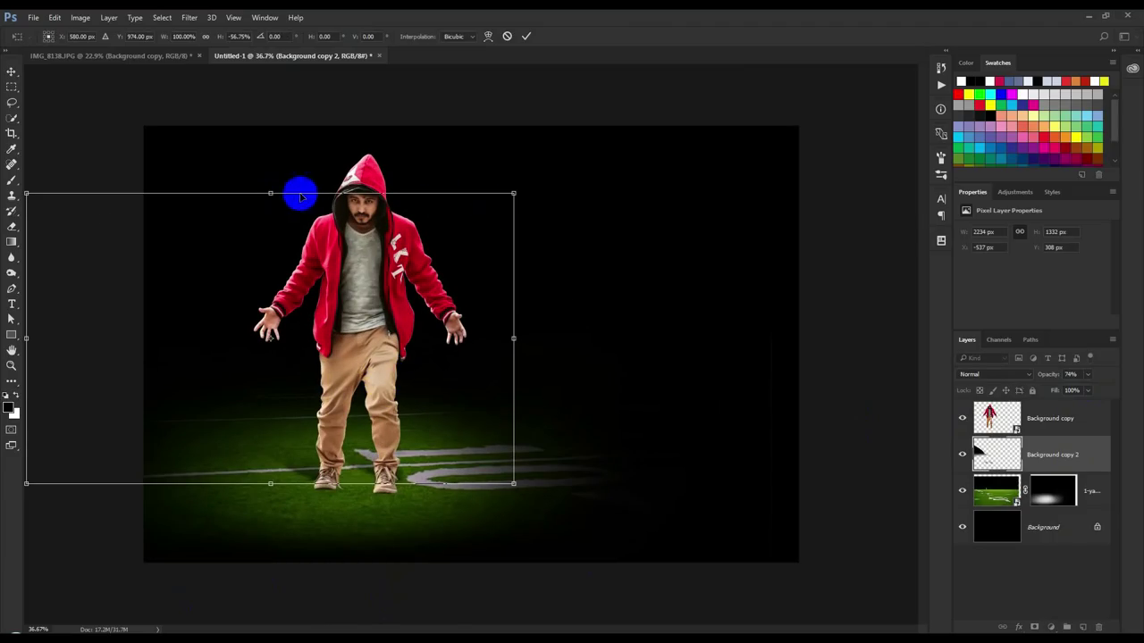
pyautogui.moveTo(268, 193)
pyautogui.mouseDown()
pyautogui.moveTo(459, 214)
pyautogui.moveTo(835, 213)
pyautogui.mouseUp()
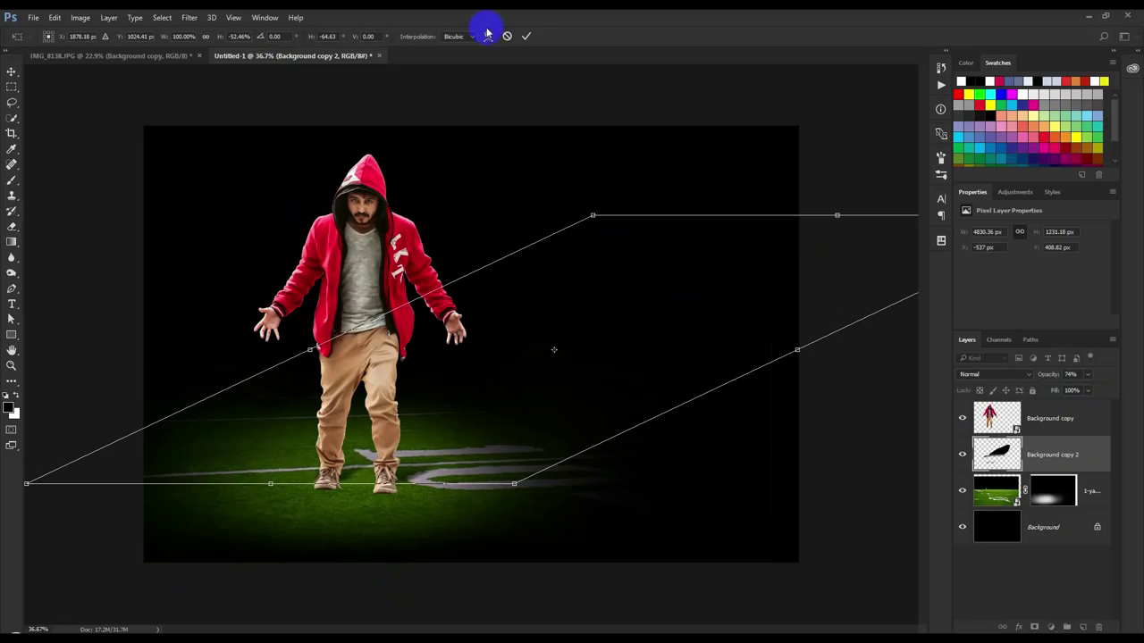
pyautogui.click(525, 37)
# Nudge the shadow layer down slightly under the man's feet
pyautogui.press('e')
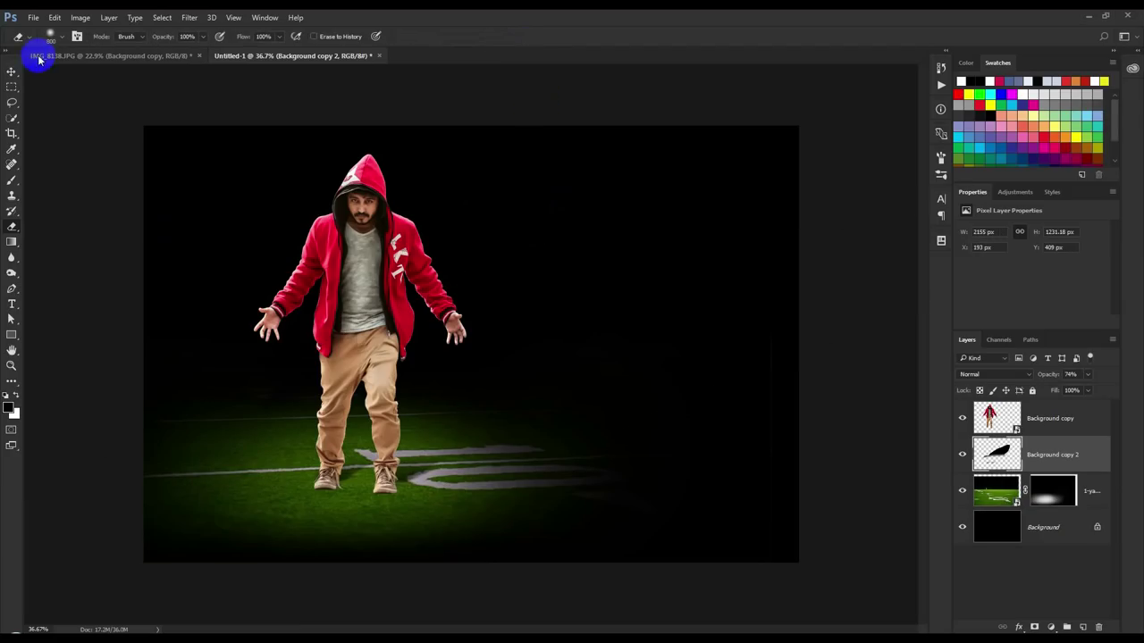
pyautogui.click(12, 71)
pyautogui.scroll(2, 396, 367)
pyautogui.moveTo(370, 434); pyautogui.dragTo(369, 453)
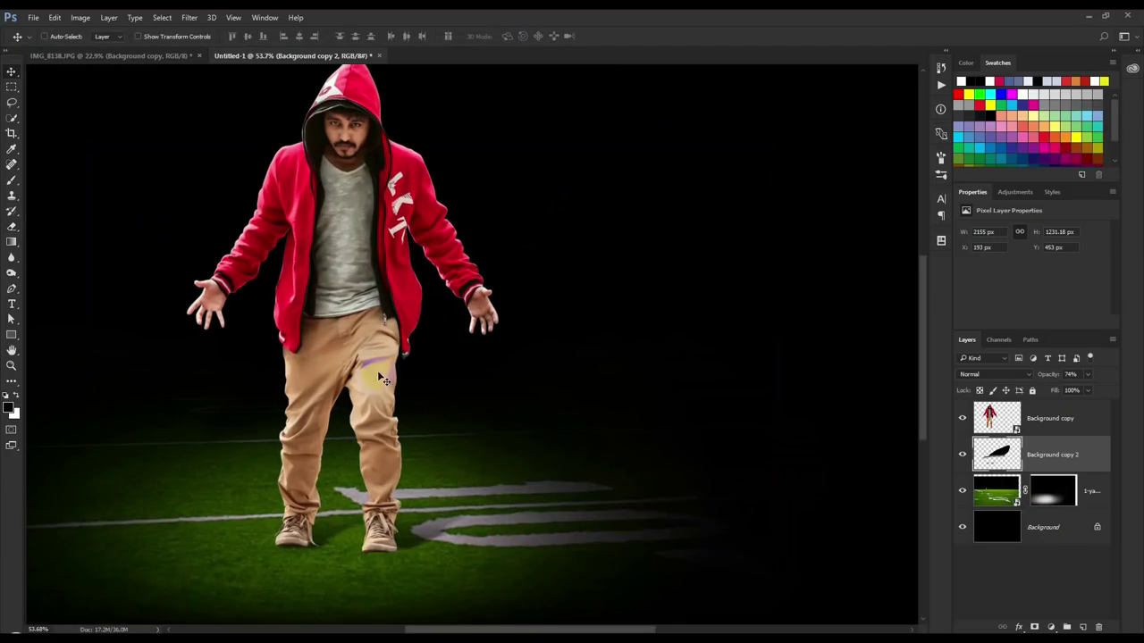
# Erase the excess part of the slanted cast shadow
pyautogui.click(12, 182)
pyautogui.click(195, 384)
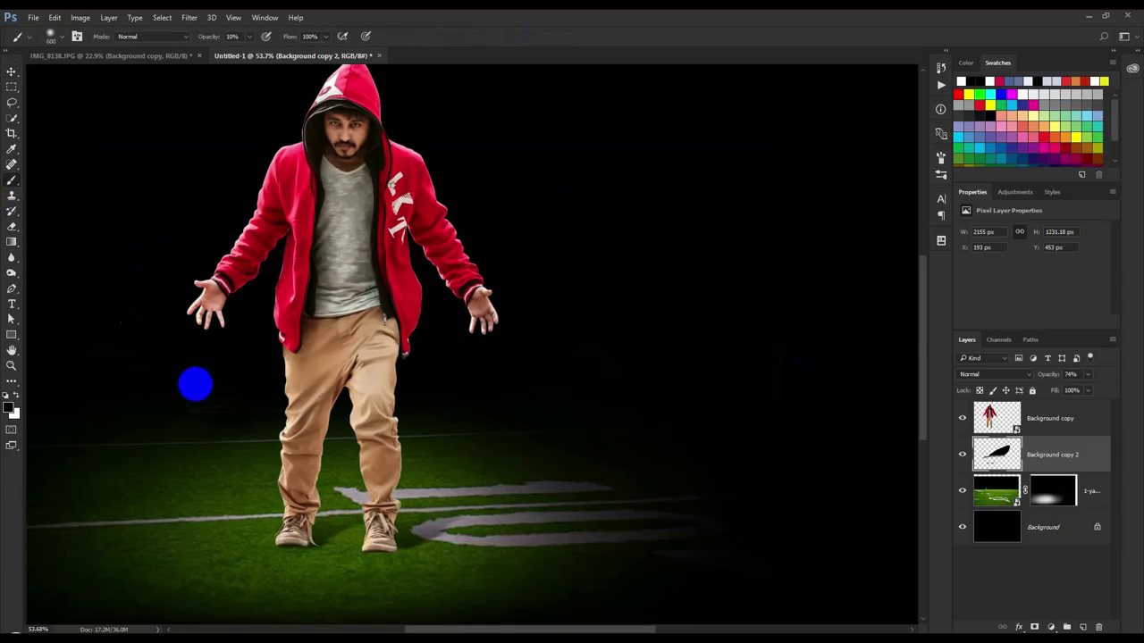
pyautogui.click(11, 230)
pyautogui.moveTo(141, 321); pyautogui.dragTo(536, 341)
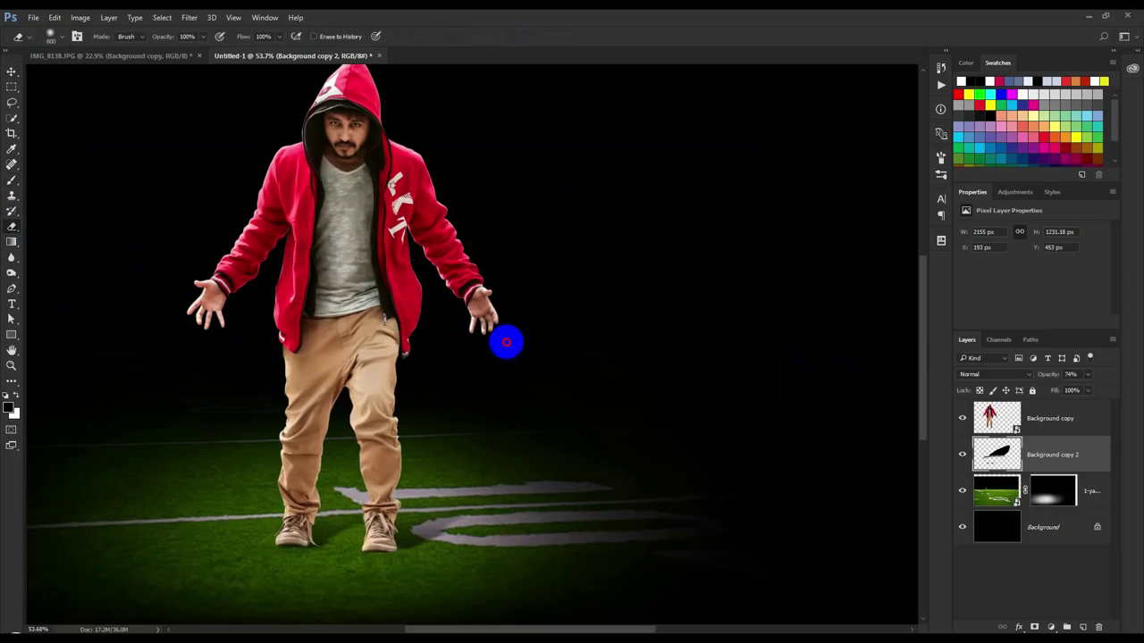
pyautogui.scroll(-1, 536, 342)
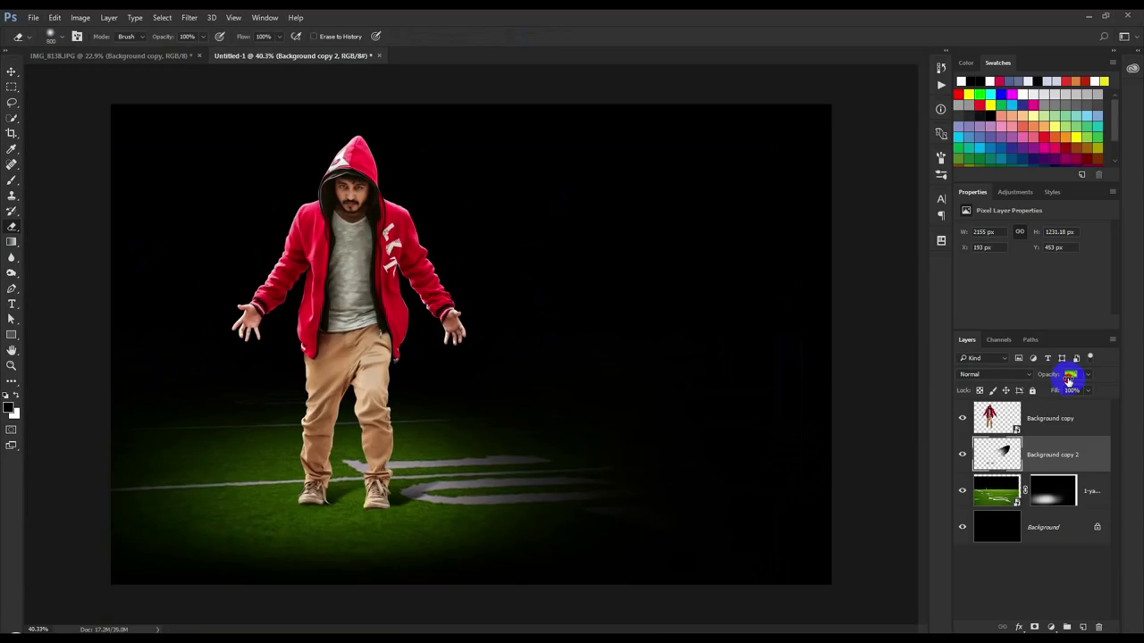
# Select the man's layer with the shadow and move both down slightly together
pyautogui.click(13, 71)
pyautogui.scroll(-1, 506, 283)
pyautogui.scroll(-1, 506, 284)
pyautogui.keyDown('ctrl'); pyautogui.click(996, 417); pyautogui.keyUp('ctrl')
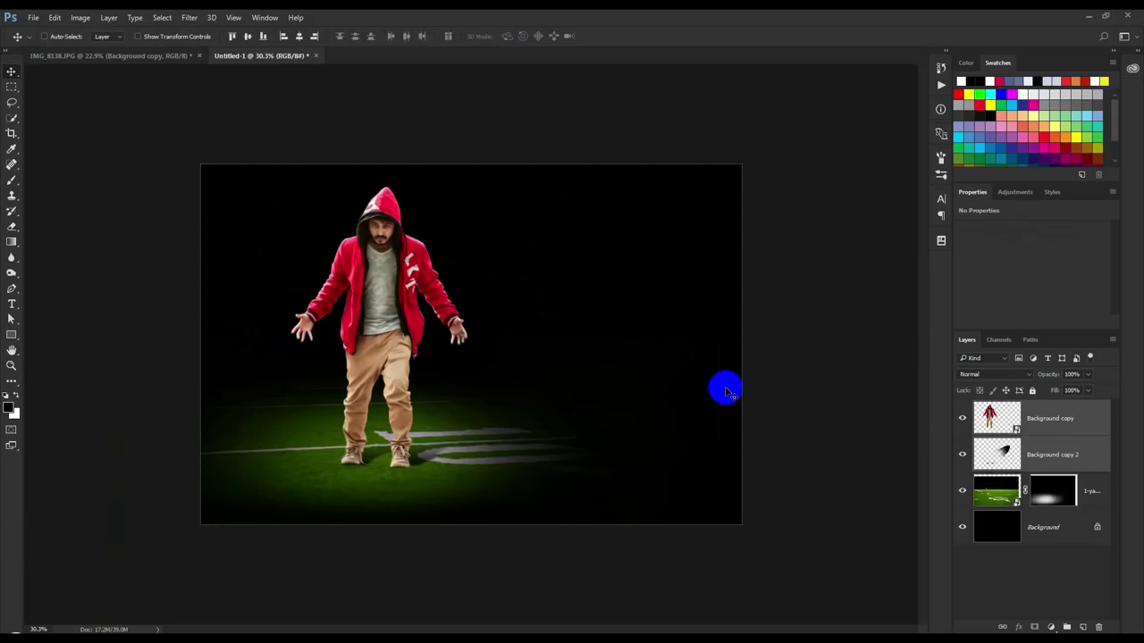
pyautogui.moveTo(676, 368); pyautogui.dragTo(673, 375)
pyautogui.scroll(1, 417, 376)
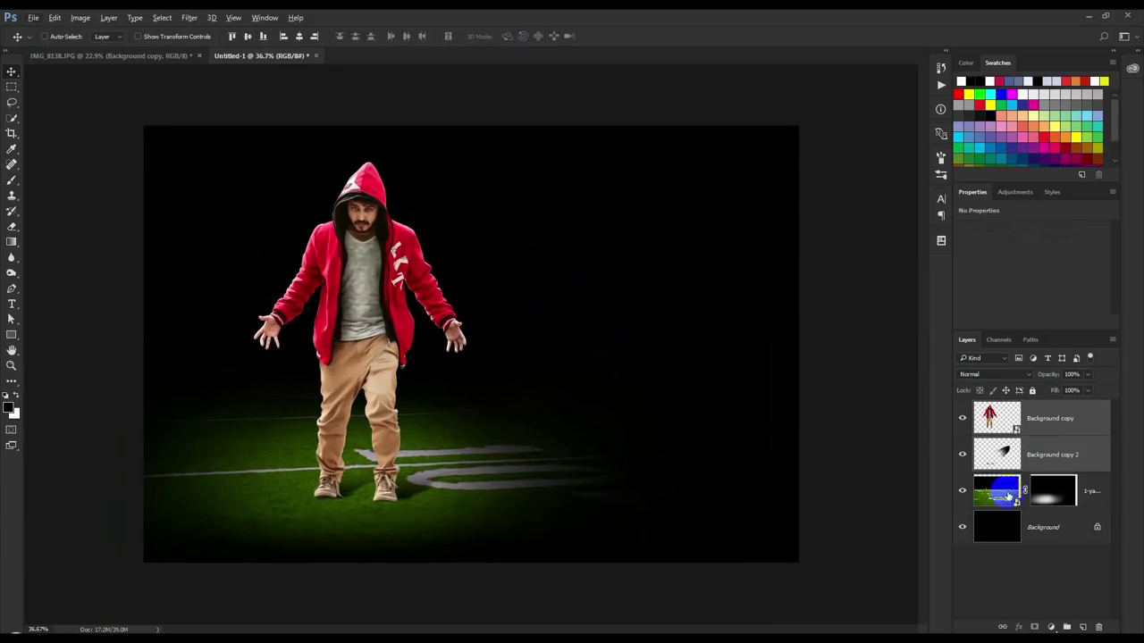
pyautogui.click(981, 492)
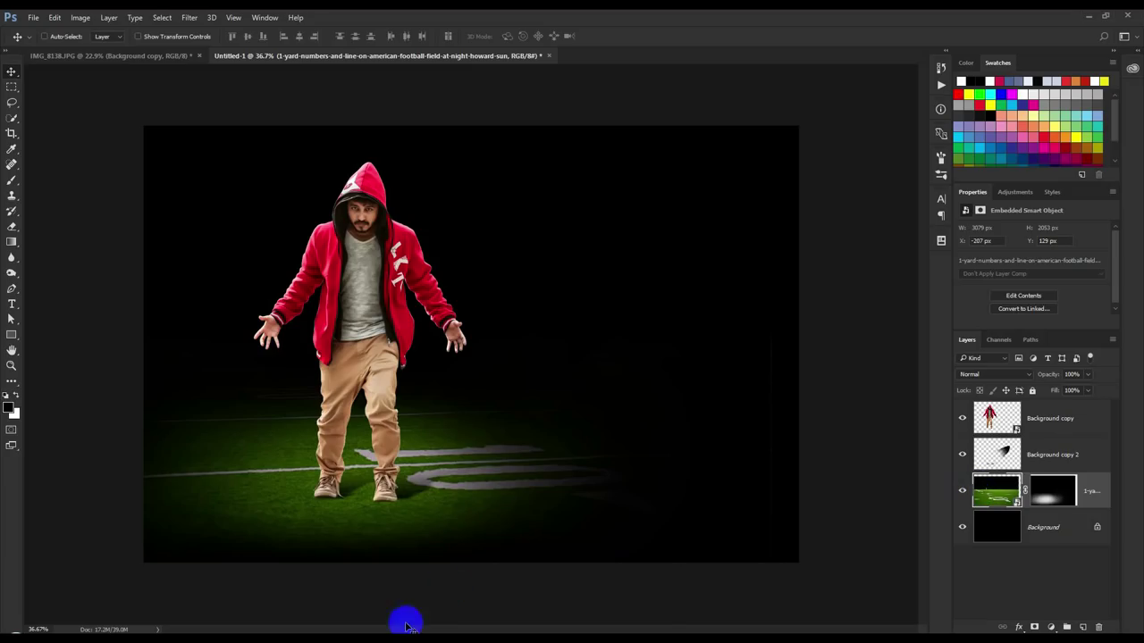
# Preview turf-field-closeup and the next two field photos in Photo Viewer, then close it
pyautogui.click(615, 574)
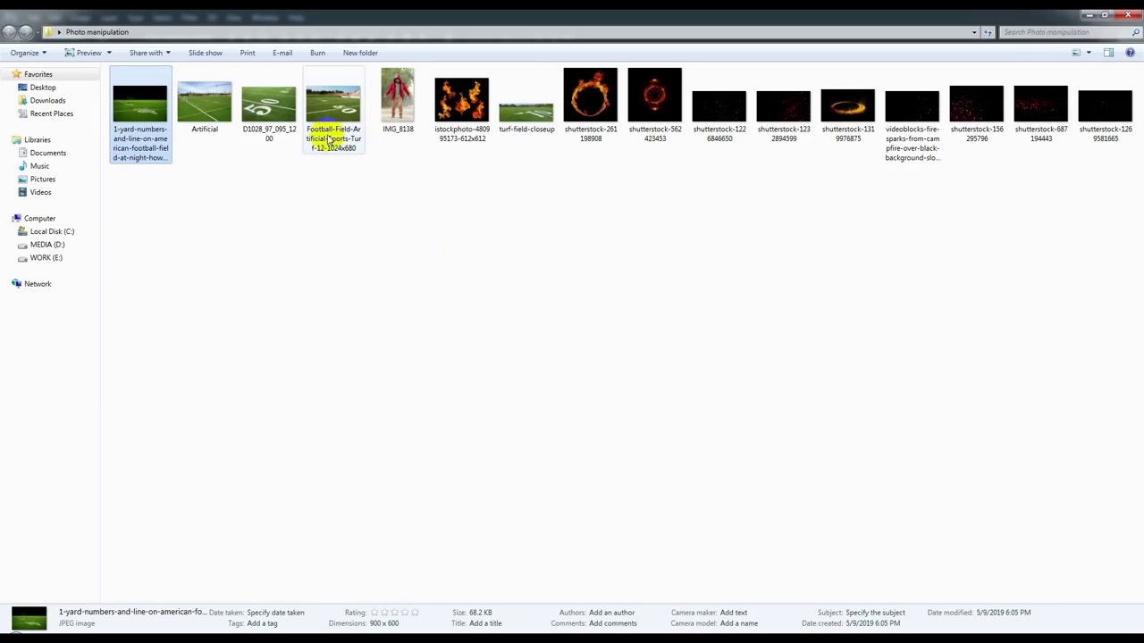
pyautogui.doubleClick(512, 115)
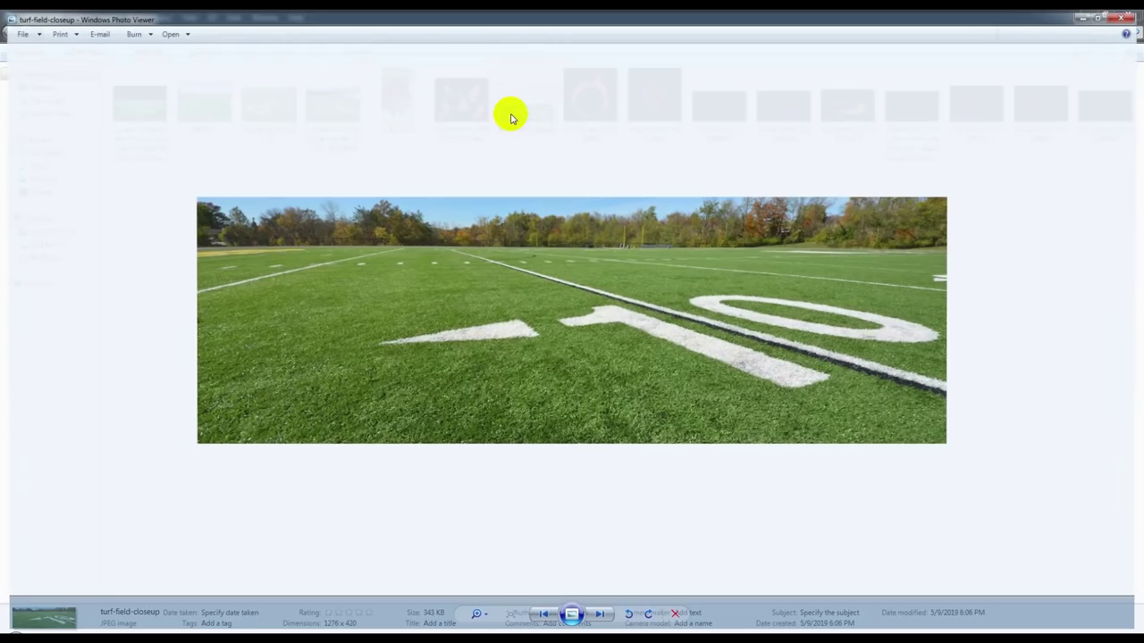
pyautogui.press('Right')
pyautogui.press('Right')
pyautogui.press('Right')
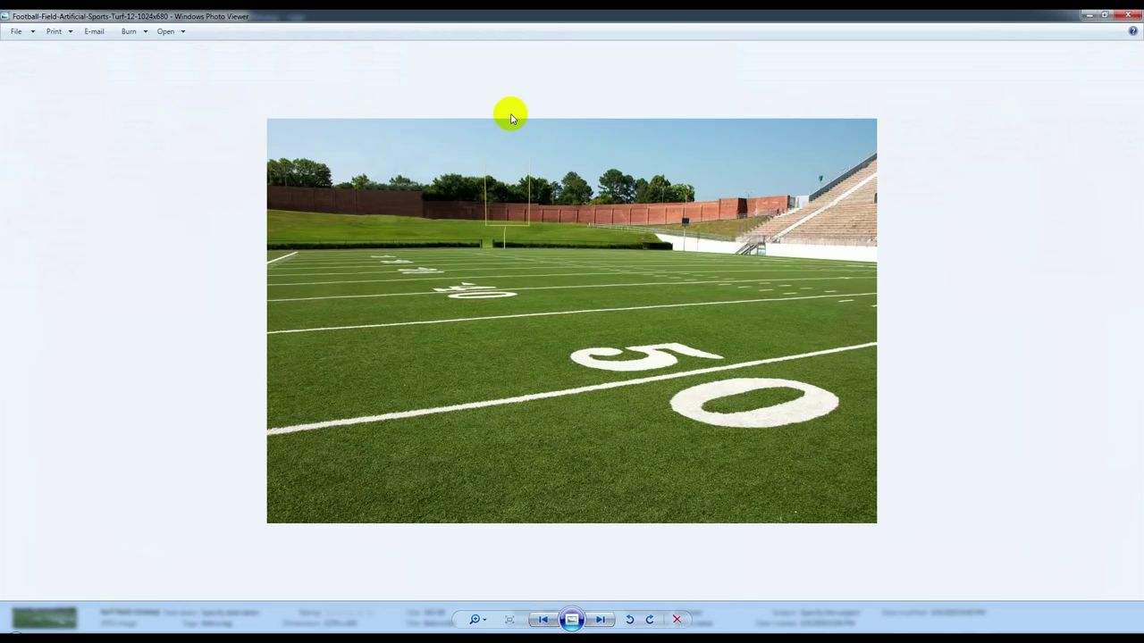
pyautogui.press('Right')
pyautogui.press('Right')
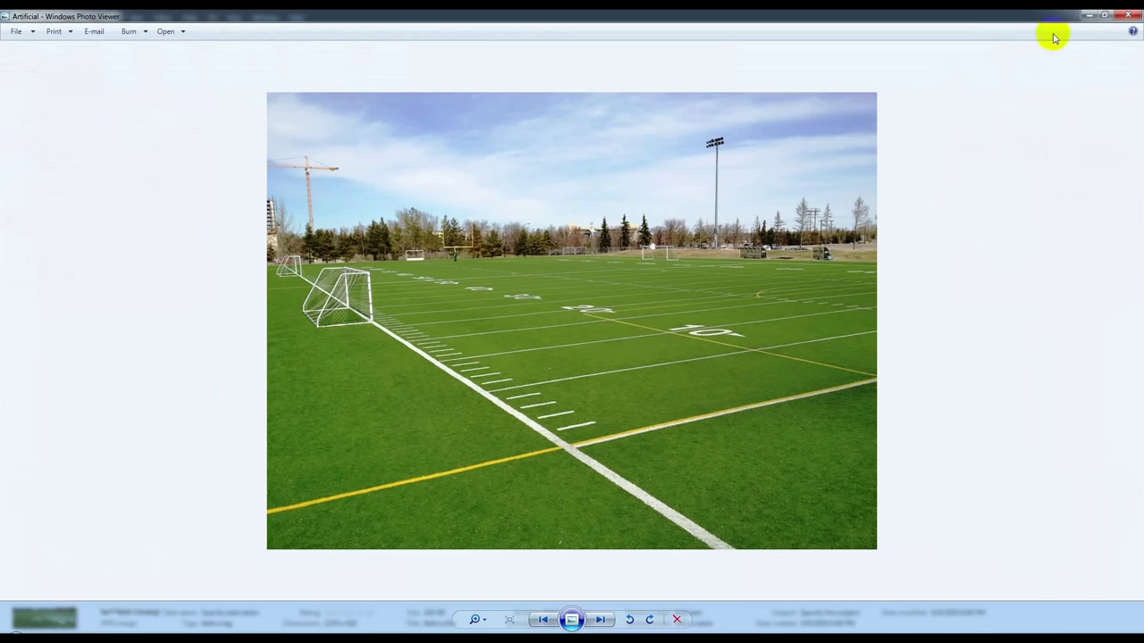
pyautogui.click(1123, 17)
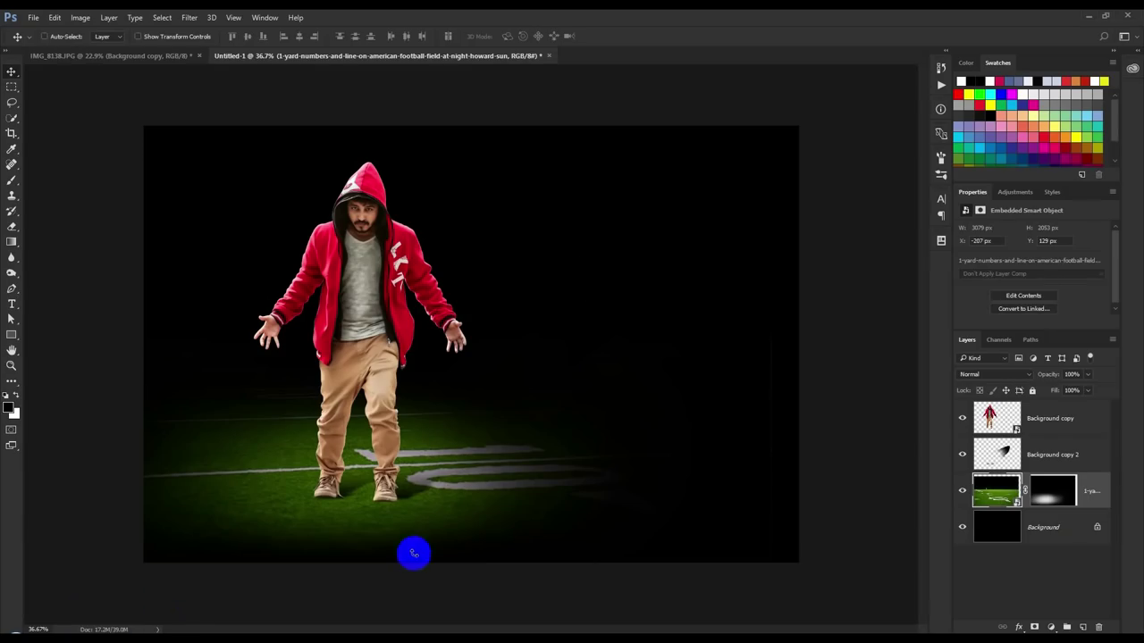
# Place the Artificial field photo, squashed and positioned across the bottom of the composition
pyautogui.moveTo(106, 617)
pyautogui.mouseDown()
pyautogui.moveTo(550, 414)
pyautogui.moveTo(690, 466)
pyautogui.mouseUp()
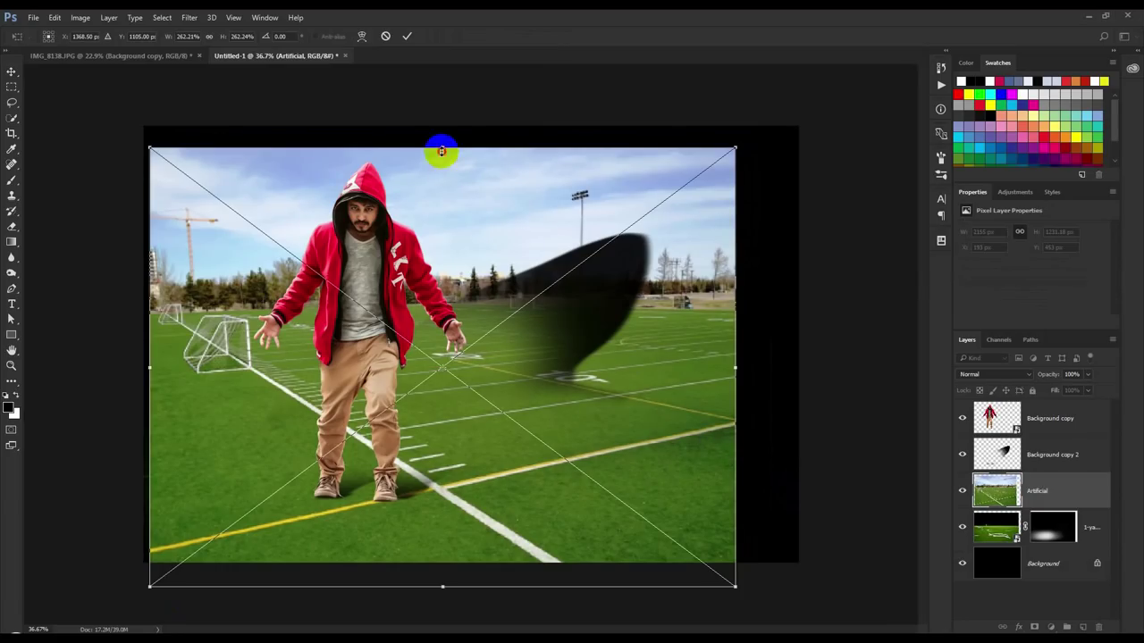
pyautogui.moveTo(442, 151)
pyautogui.mouseDown()
pyautogui.moveTo(438, 357)
pyautogui.moveTo(421, 407)
pyautogui.moveTo(384, 406)
pyautogui.moveTo(396, 425)
pyautogui.mouseUp()
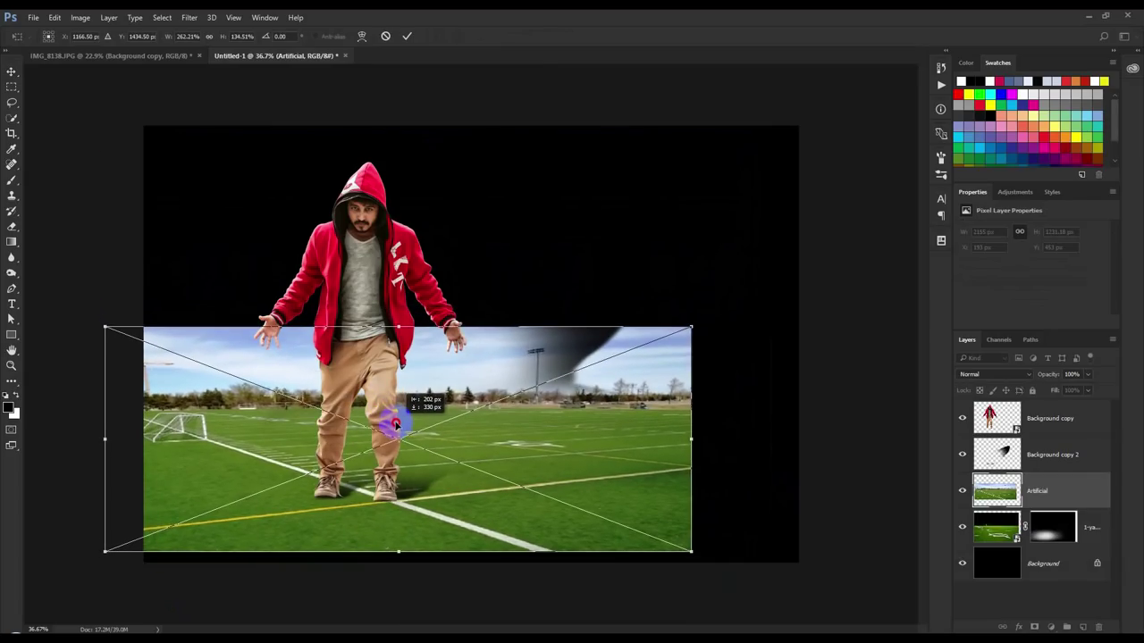
pyautogui.moveTo(396, 425); pyautogui.dragTo(370, 417)
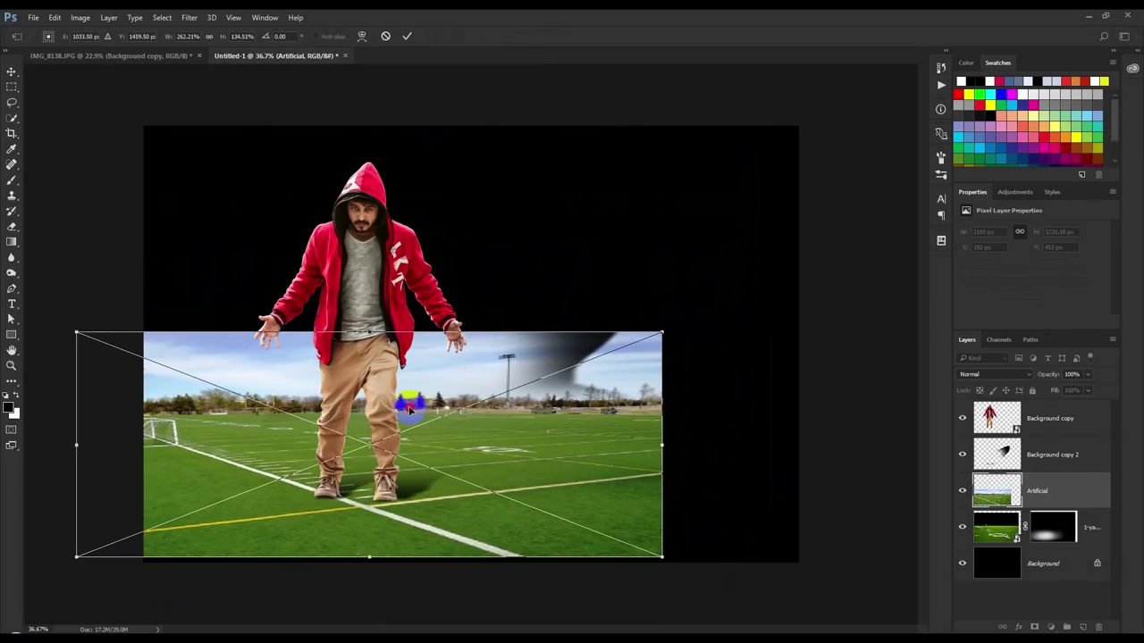
pyautogui.press('Return')
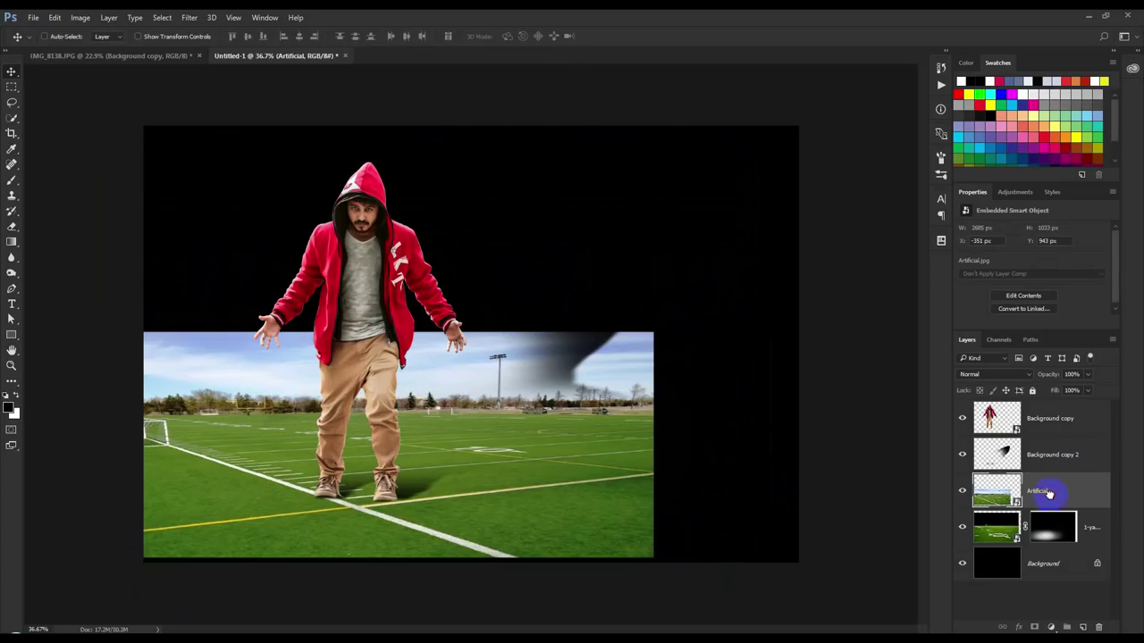
# Move the fade mask onto the Artificial layer, delete the night-field layer, and shift the field lower
pyautogui.moveTo(1049, 494); pyautogui.dragTo(1051, 496)
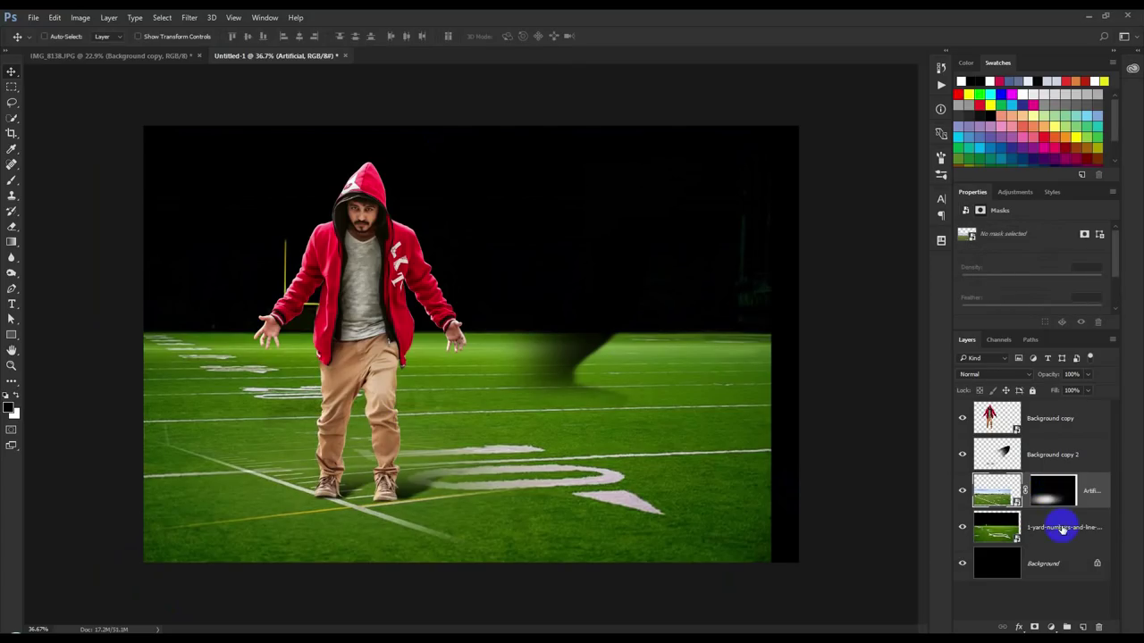
pyautogui.click(1060, 528)
pyautogui.press('Delete')
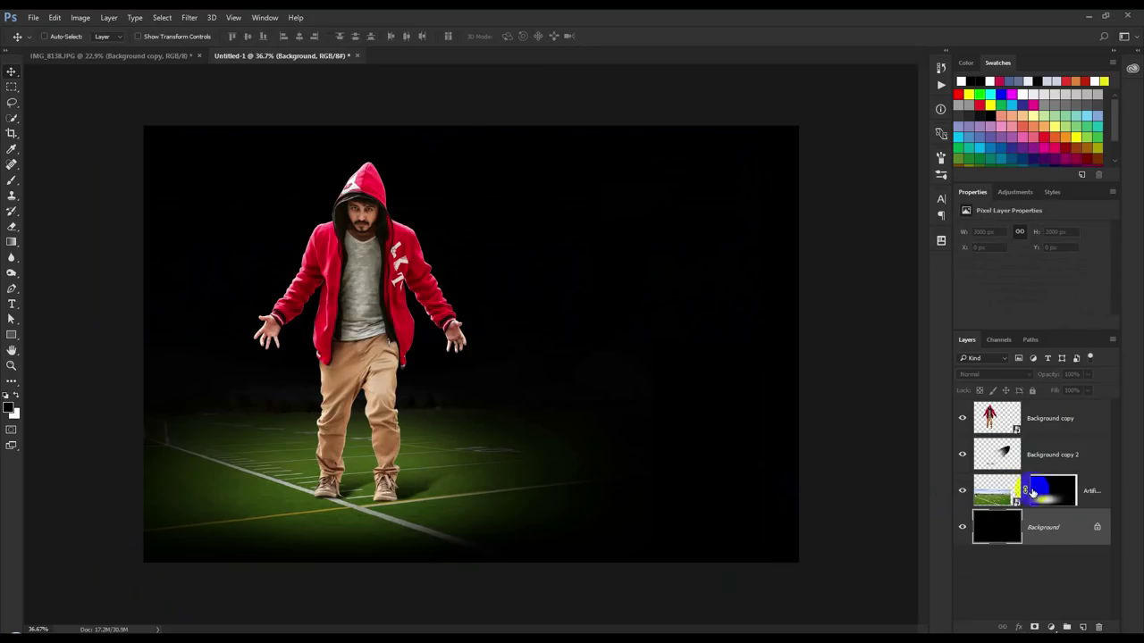
pyautogui.click(1032, 492)
pyautogui.moveTo(612, 430); pyautogui.dragTo(628, 453)
pyautogui.click(1047, 490)
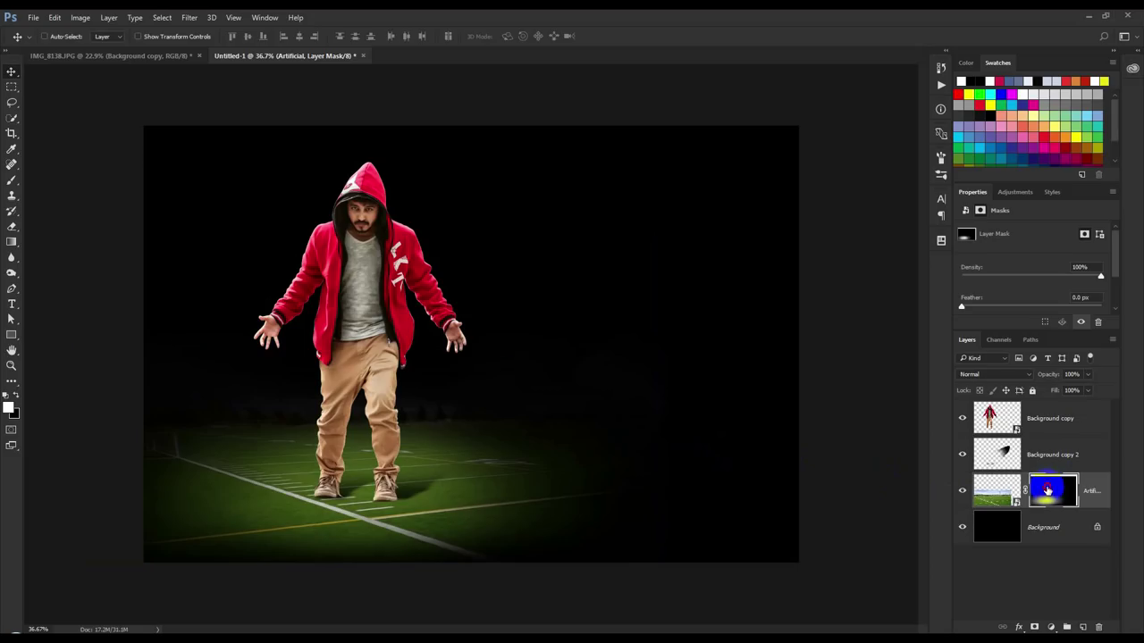
pyautogui.click(7, 179)
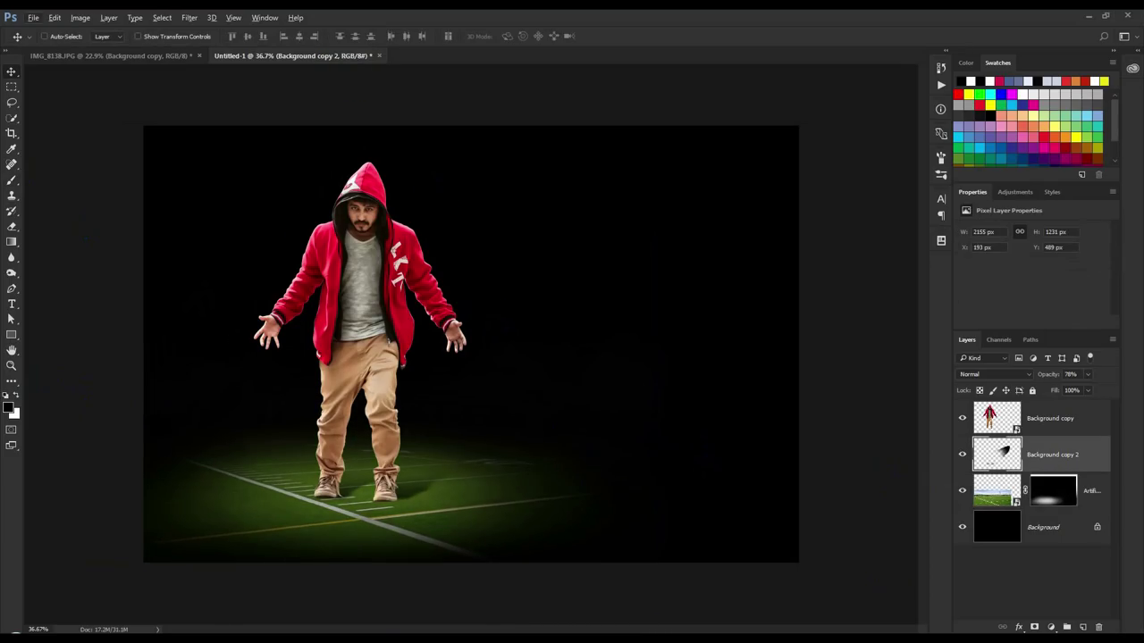
# Preview the fire ring image and drag it into the composition
pyautogui.click(576, 590)
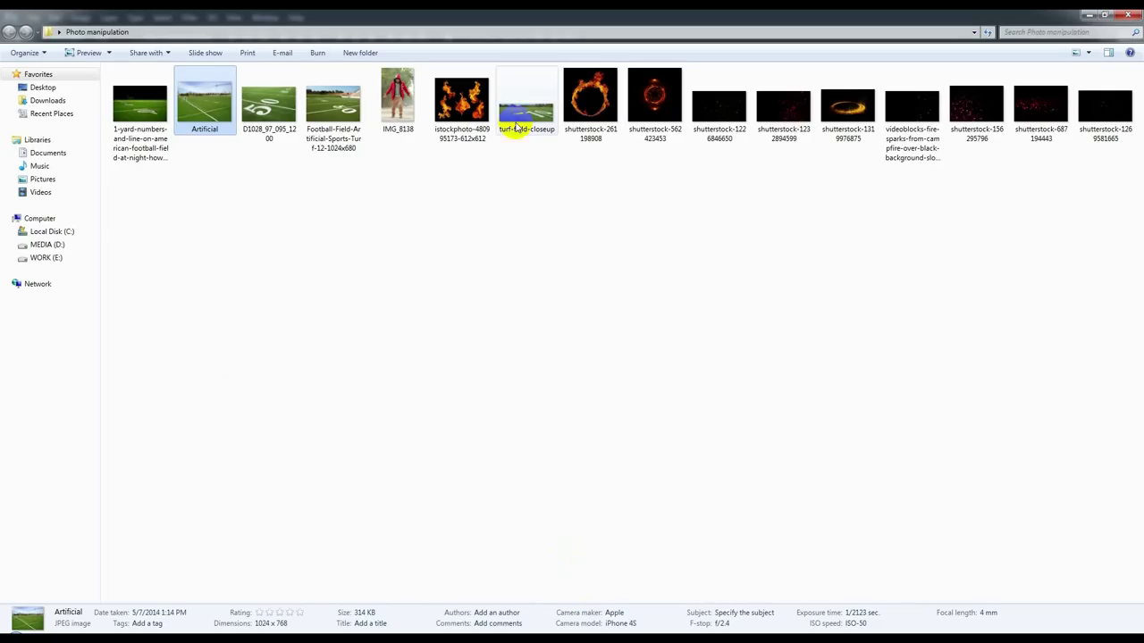
pyautogui.doubleClick(579, 103)
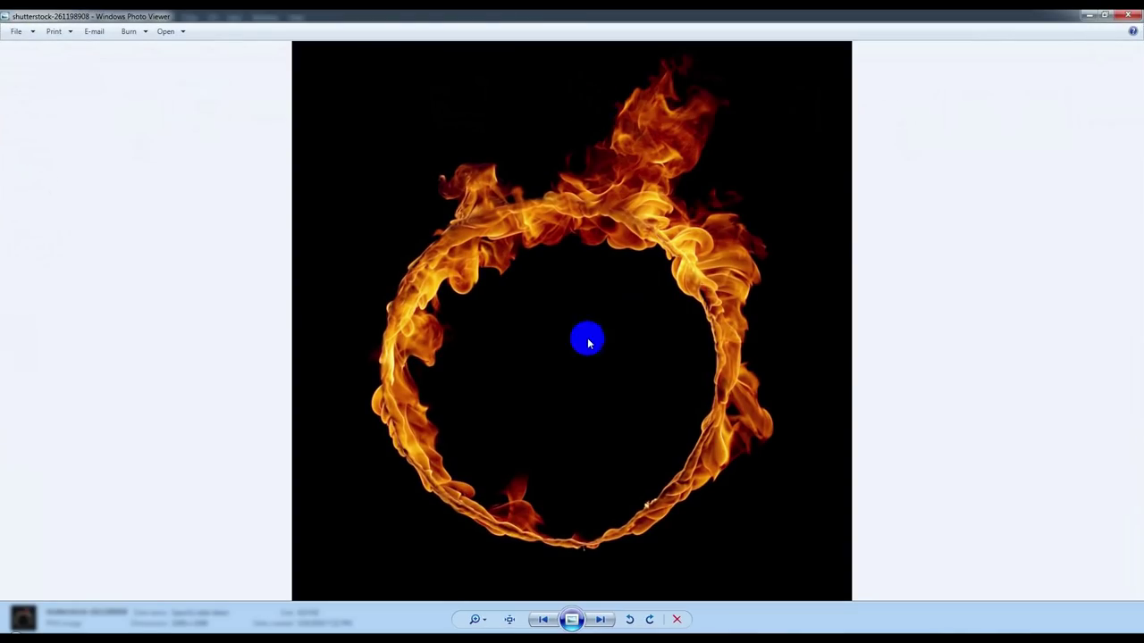
pyautogui.click(1123, 19)
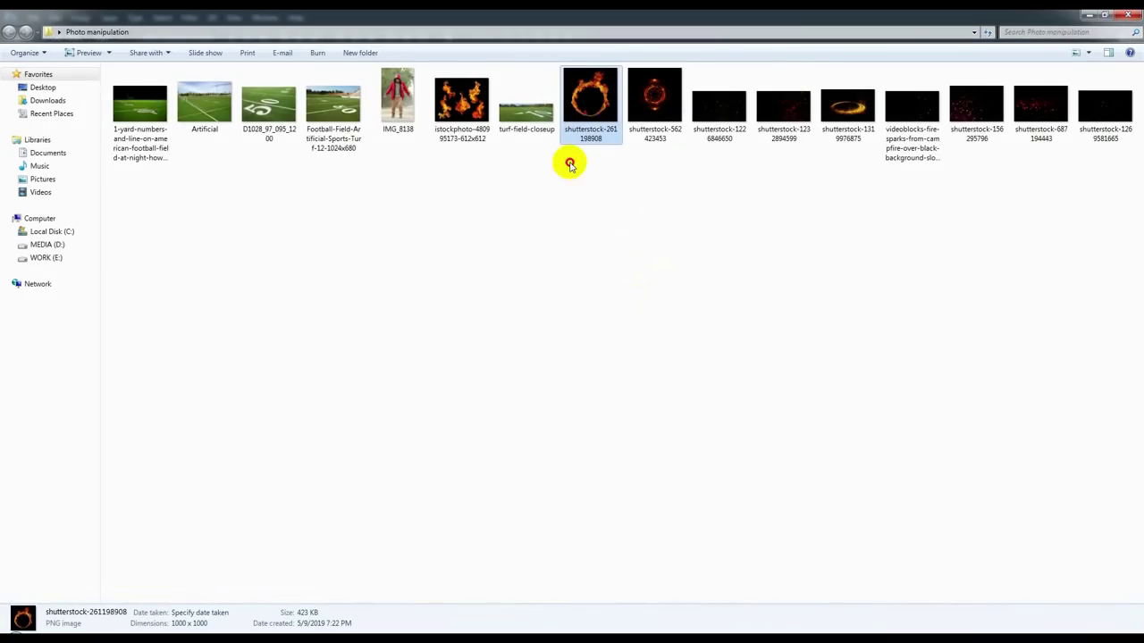
pyautogui.moveTo(585, 107)
pyautogui.mouseDown()
pyautogui.moveTo(114, 626)
pyautogui.moveTo(440, 62)
pyautogui.moveTo(490, 384)
pyautogui.mouseUp()
# Rotate, enlarge and tilt the fire ring around the man's torso, then commit it
pyautogui.moveTo(590, 411); pyautogui.dragTo(360, 449)
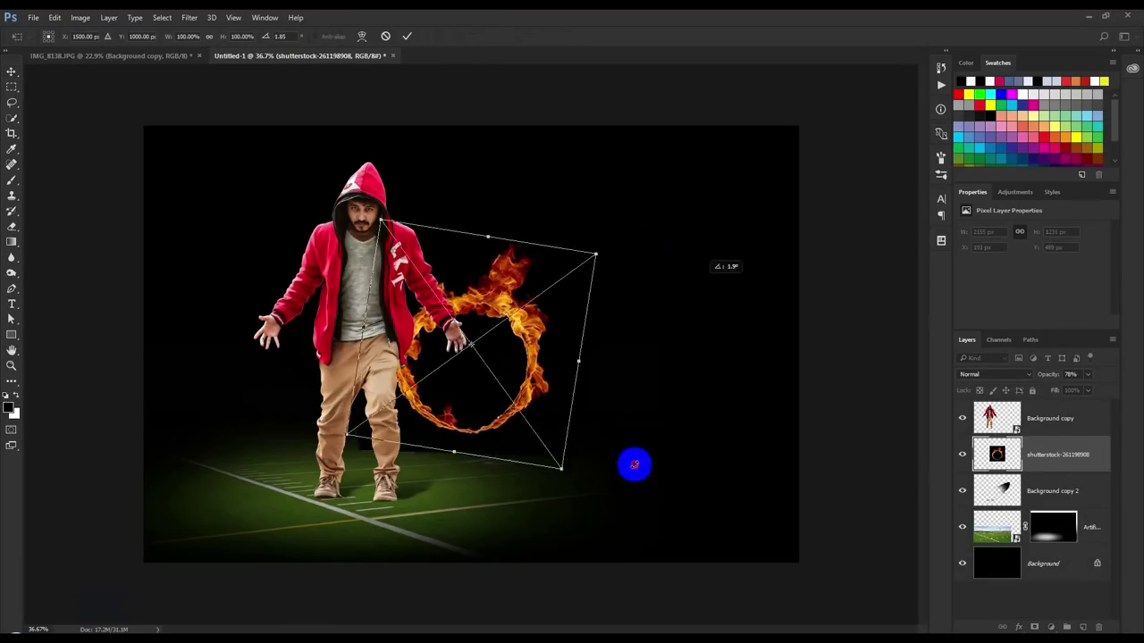
pyautogui.moveTo(554, 345)
pyautogui.mouseDown()
pyautogui.moveTo(462, 388)
pyautogui.moveTo(462, 375)
pyautogui.mouseUp()
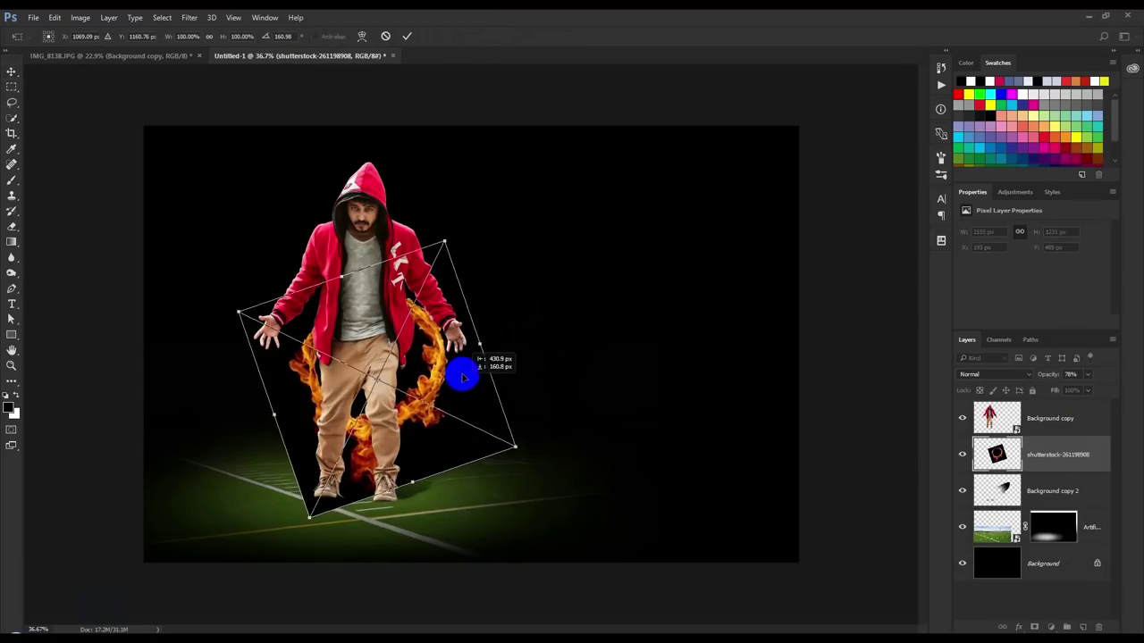
pyautogui.moveTo(549, 339)
pyautogui.mouseDown()
pyautogui.moveTo(454, 398)
pyautogui.moveTo(429, 344)
pyautogui.mouseUp()
pyautogui.moveTo(500, 370); pyautogui.dragTo(542, 403)
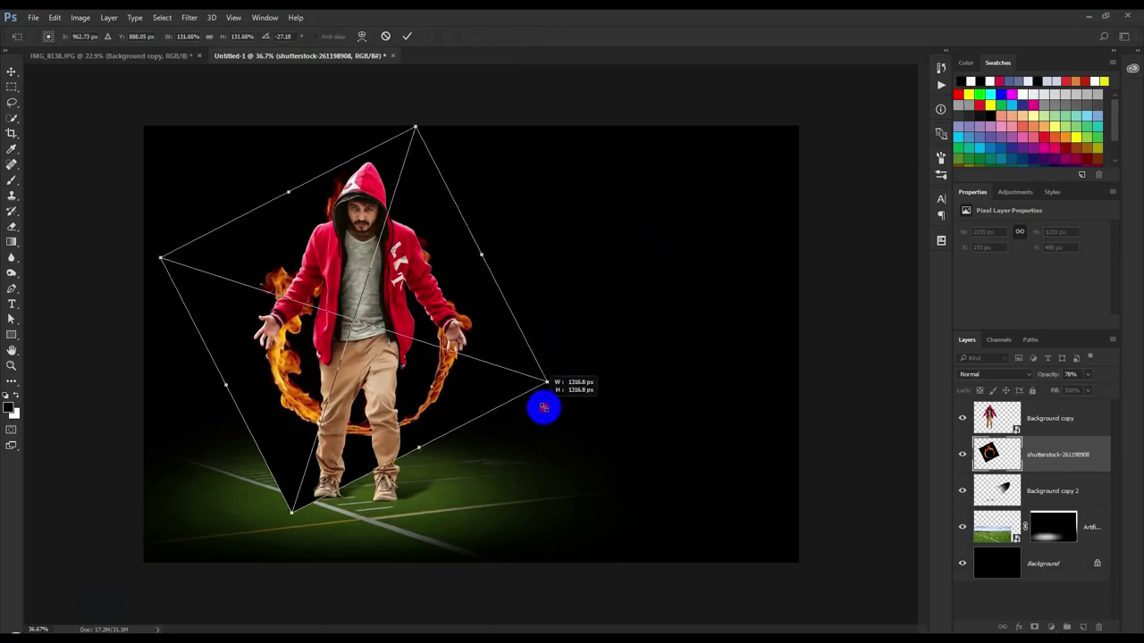
pyautogui.moveTo(429, 323)
pyautogui.mouseDown()
pyautogui.moveTo(444, 364)
pyautogui.moveTo(434, 366)
pyautogui.mouseUp()
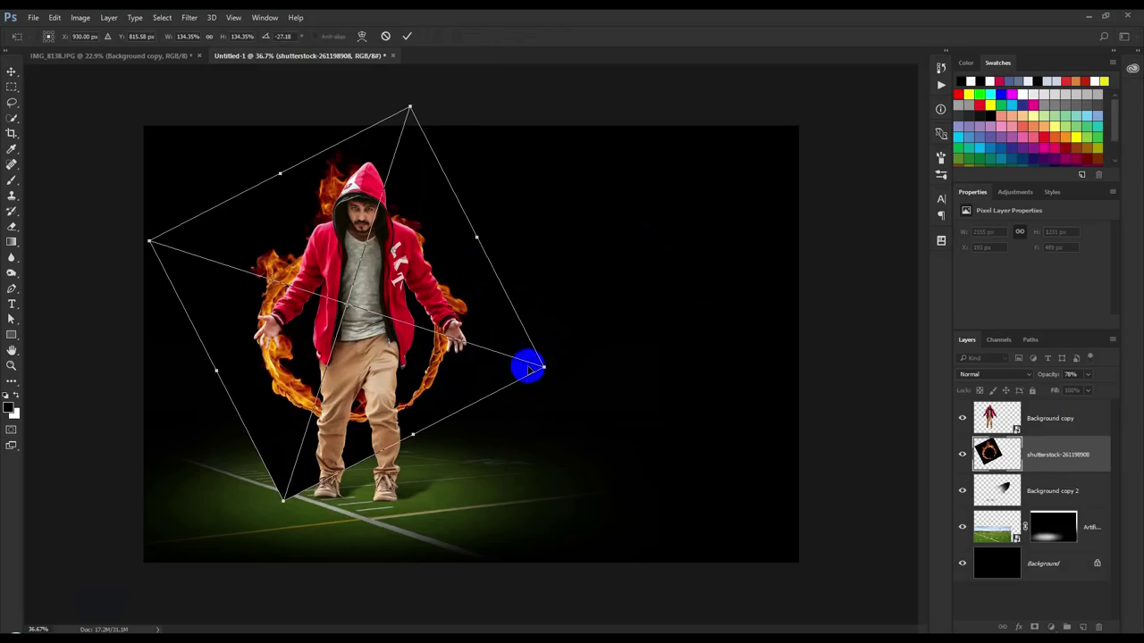
pyautogui.moveTo(543, 366)
pyautogui.mouseDown()
pyautogui.moveTo(557, 384)
pyautogui.moveTo(607, 380)
pyautogui.moveTo(605, 401)
pyautogui.moveTo(587, 406)
pyautogui.mouseUp()
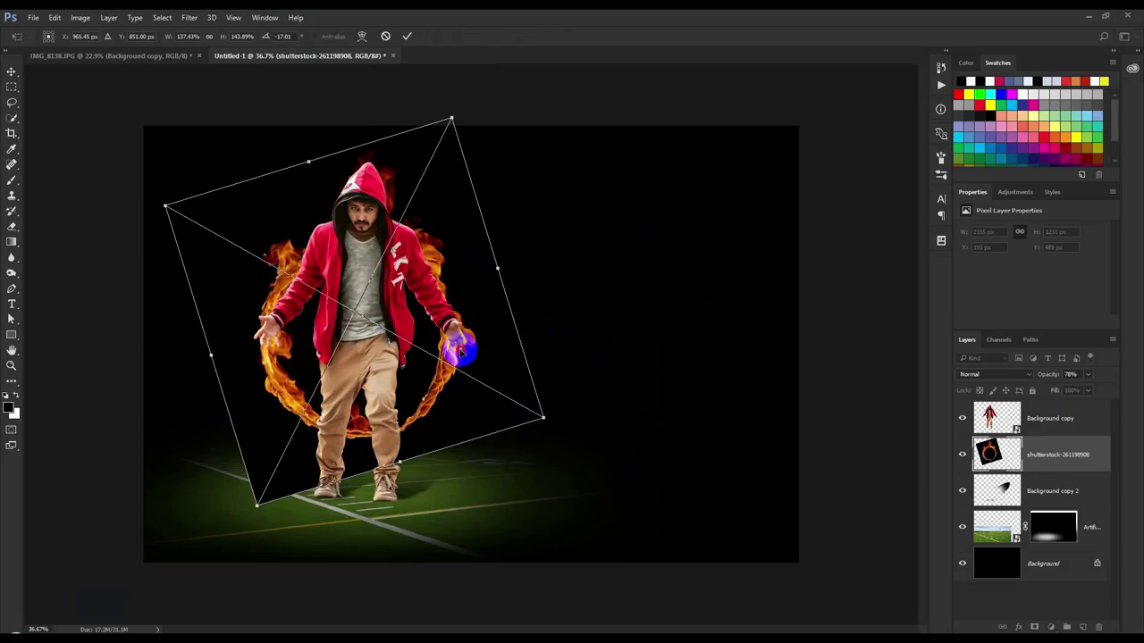
pyautogui.moveTo(439, 319); pyautogui.dragTo(447, 319)
pyautogui.moveTo(563, 329); pyautogui.dragTo(604, 326)
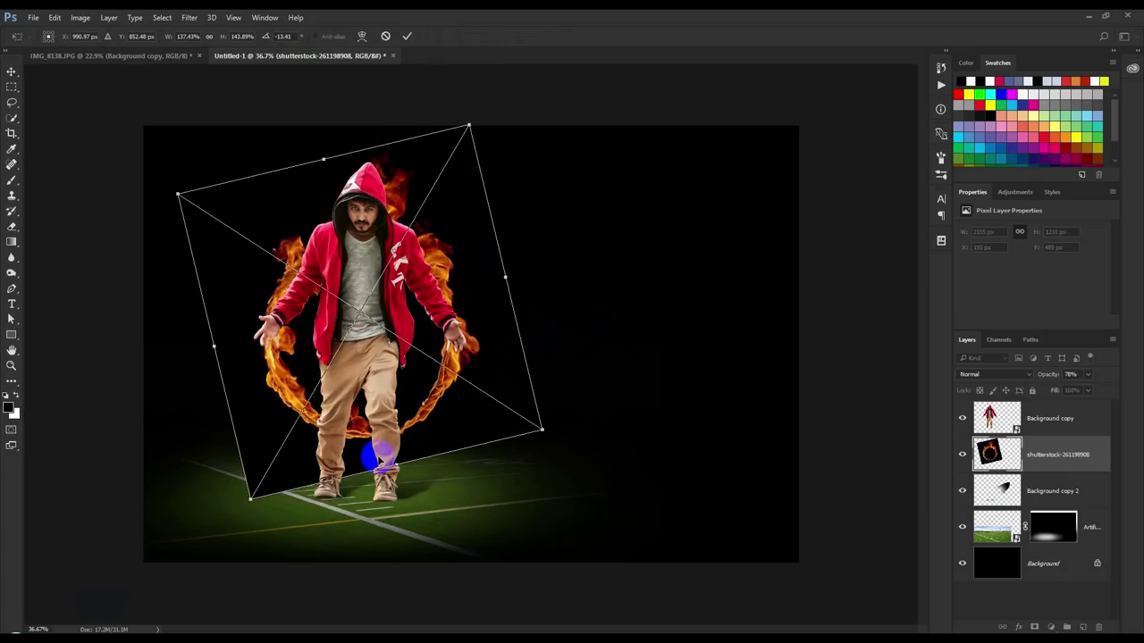
pyautogui.doubleClick(381, 460)
# Blend the fire ring with Screen mode and open the adjustment layer list on Background copy
pyautogui.click(993, 374)
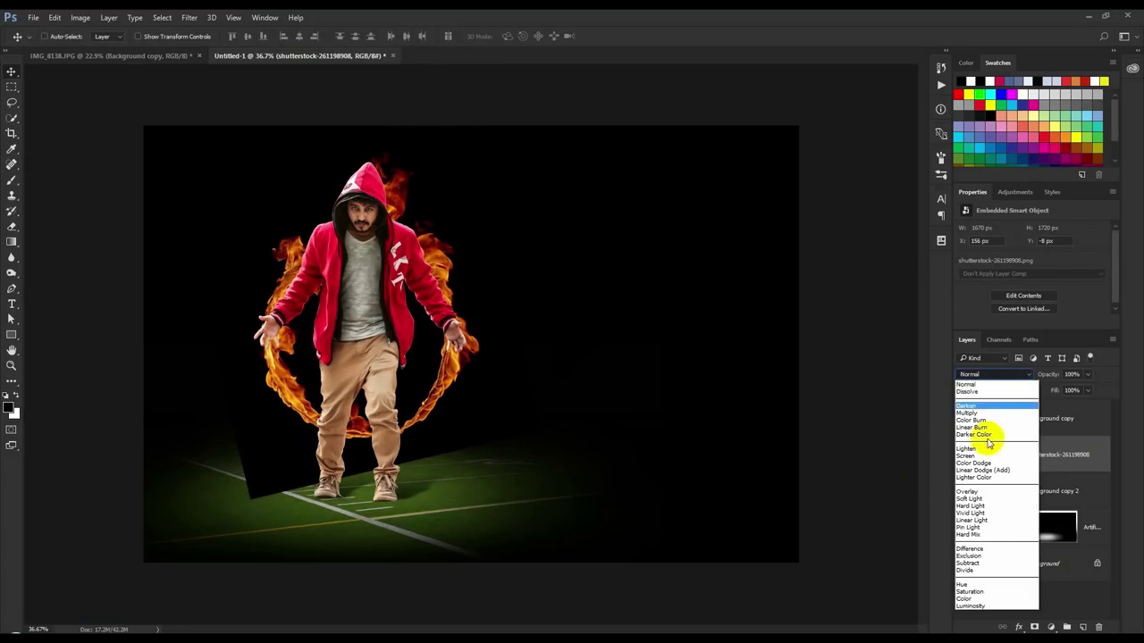
pyautogui.click(982, 439)
pyautogui.scroll(2, 483, 376)
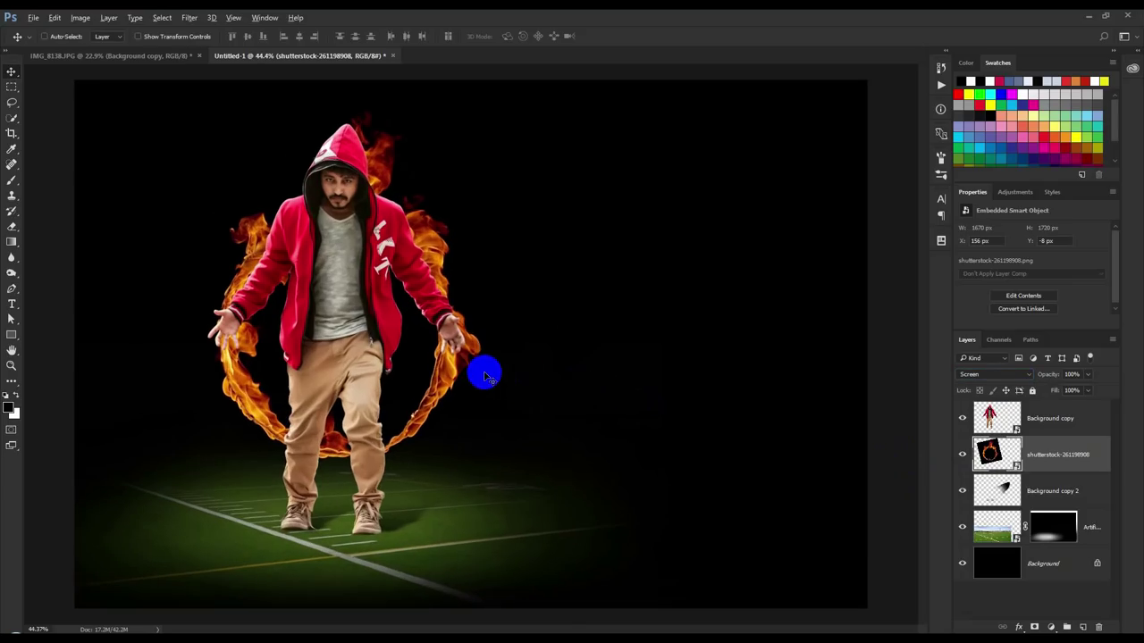
pyautogui.click(1059, 424)
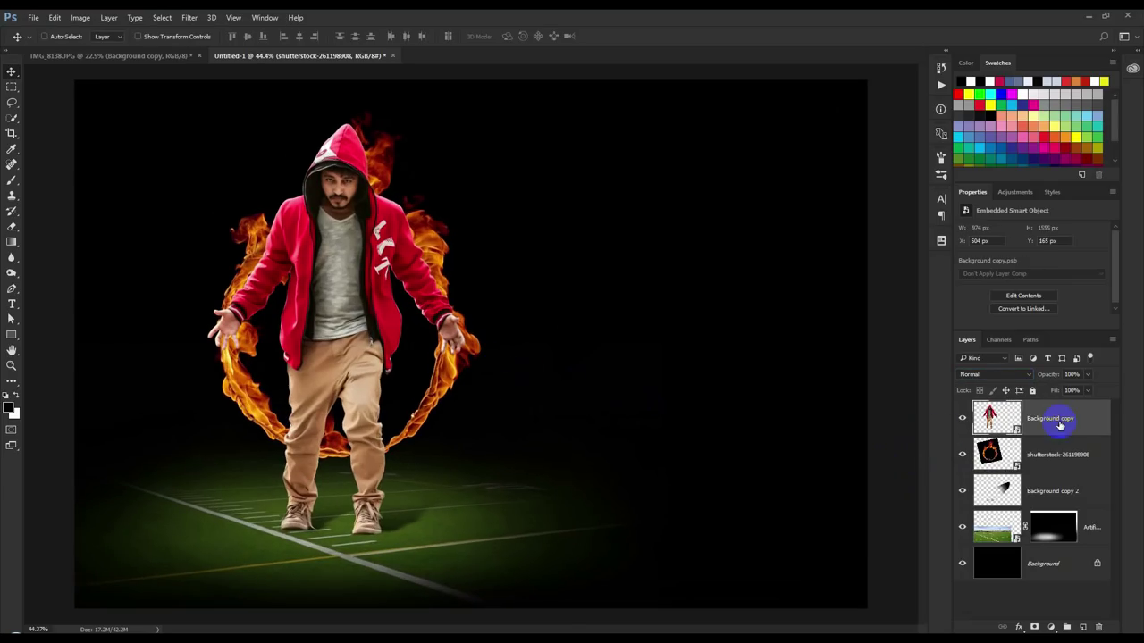
pyautogui.click(1054, 626)
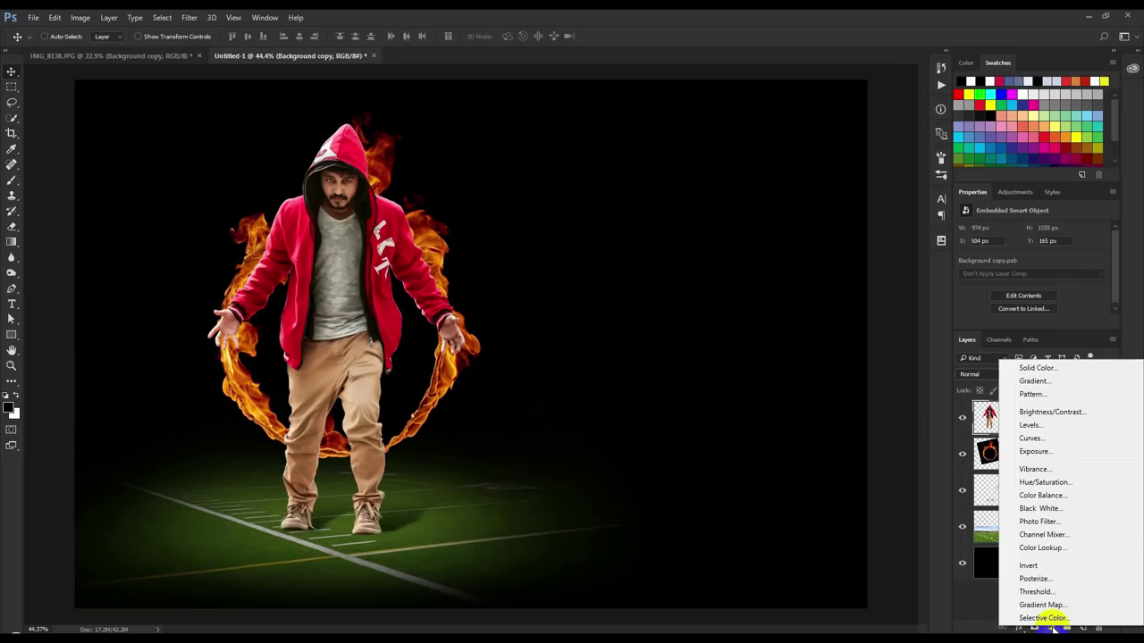
# Add a Hue/Saturation adjustment layer clipped to the man's Background copy layer
pyautogui.click(1043, 482)
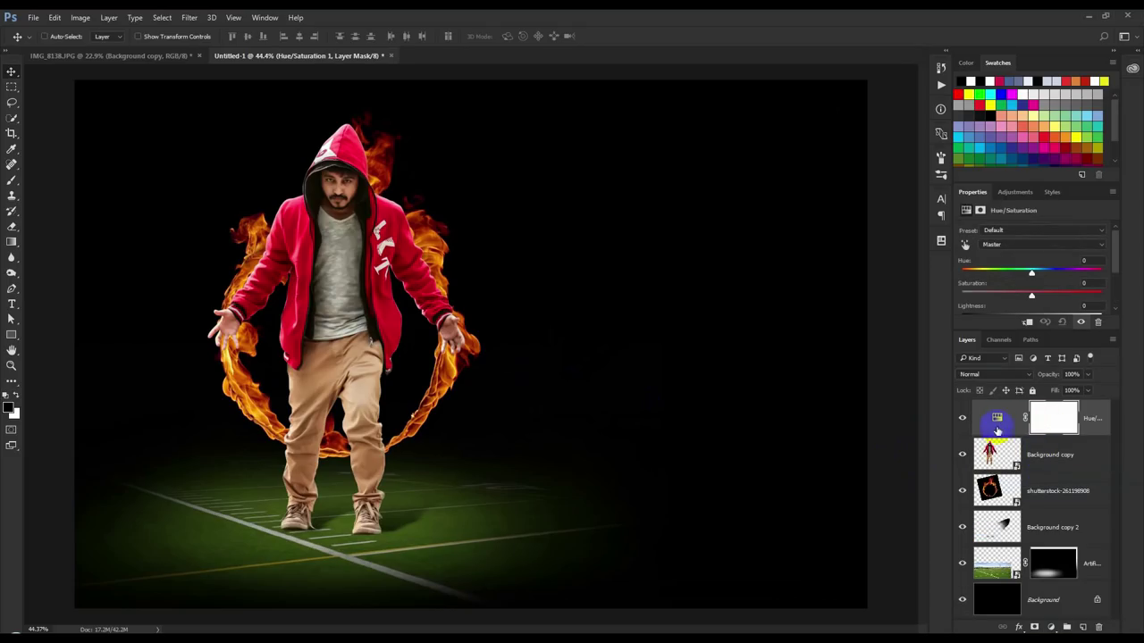
pyautogui.rightClick(997, 431)
pyautogui.click(1087, 433)
pyautogui.rightClick(1087, 433)
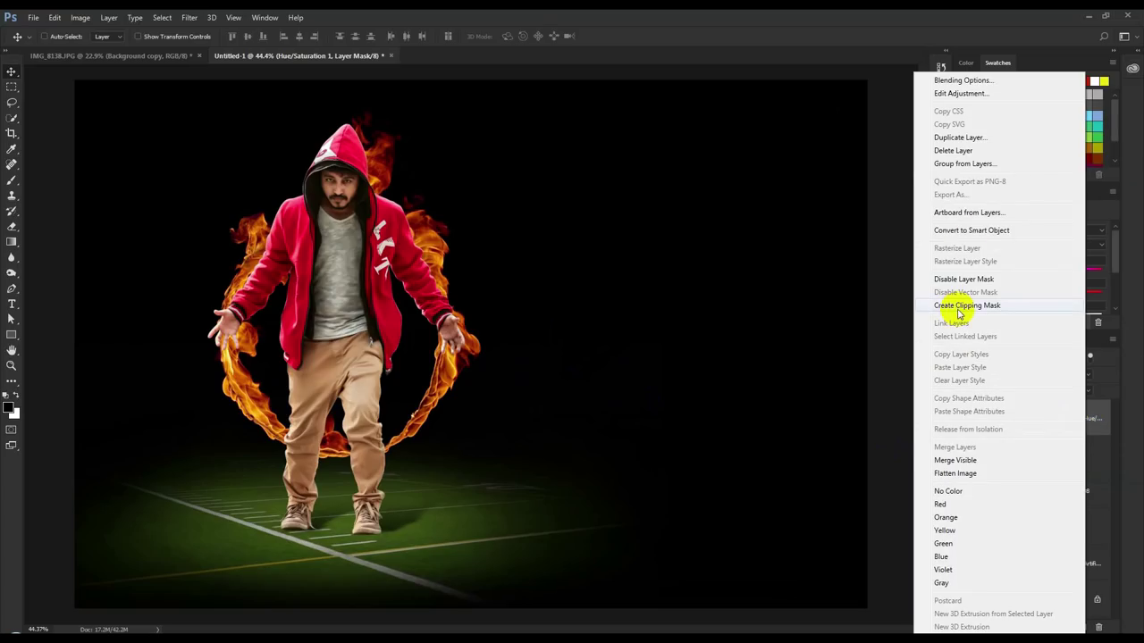
pyautogui.click(958, 306)
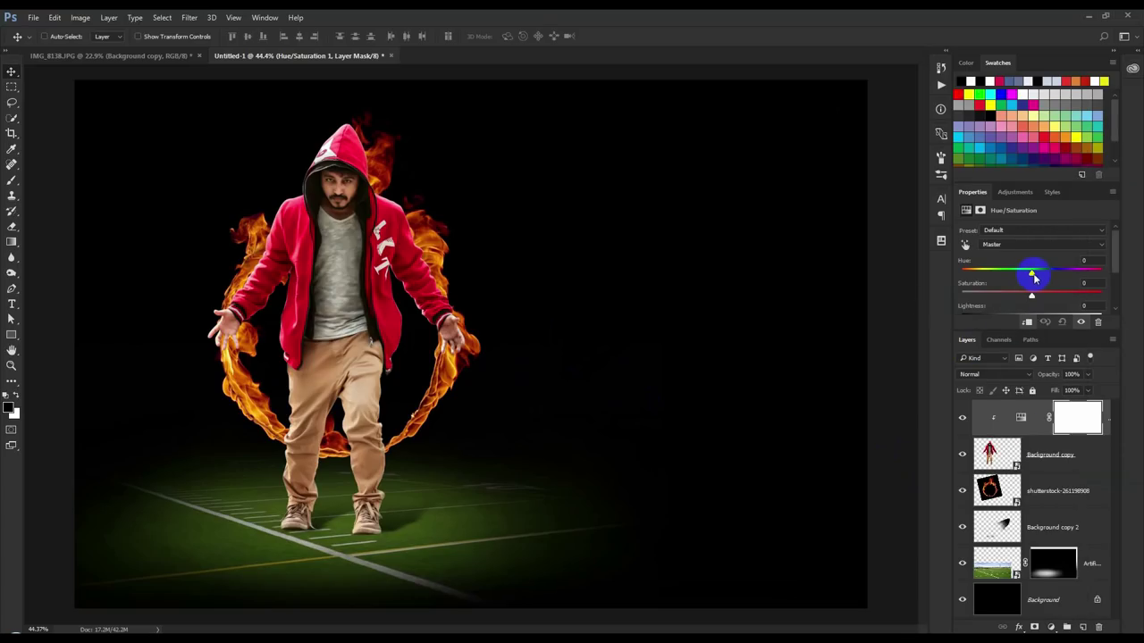
# Target the hoodie's reds and shift their hue to -142 so the hoodie turns blue
pyautogui.click(964, 253)
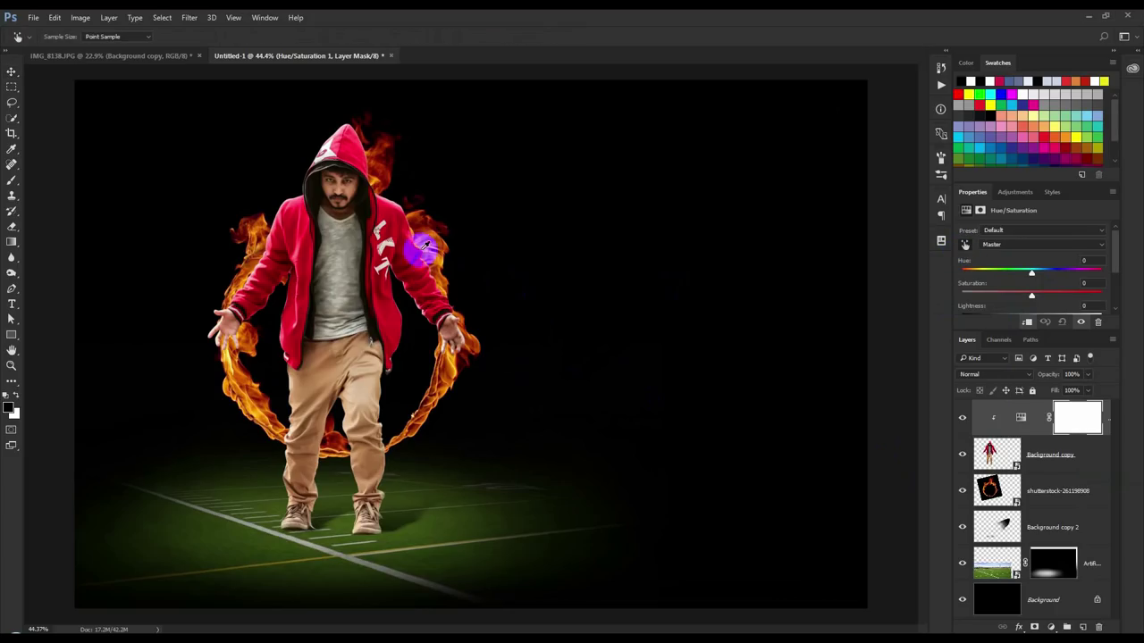
pyautogui.moveTo(386, 206)
pyautogui.mouseDown()
pyautogui.moveTo(395, 217)
pyautogui.moveTo(384, 223)
pyautogui.mouseUp()
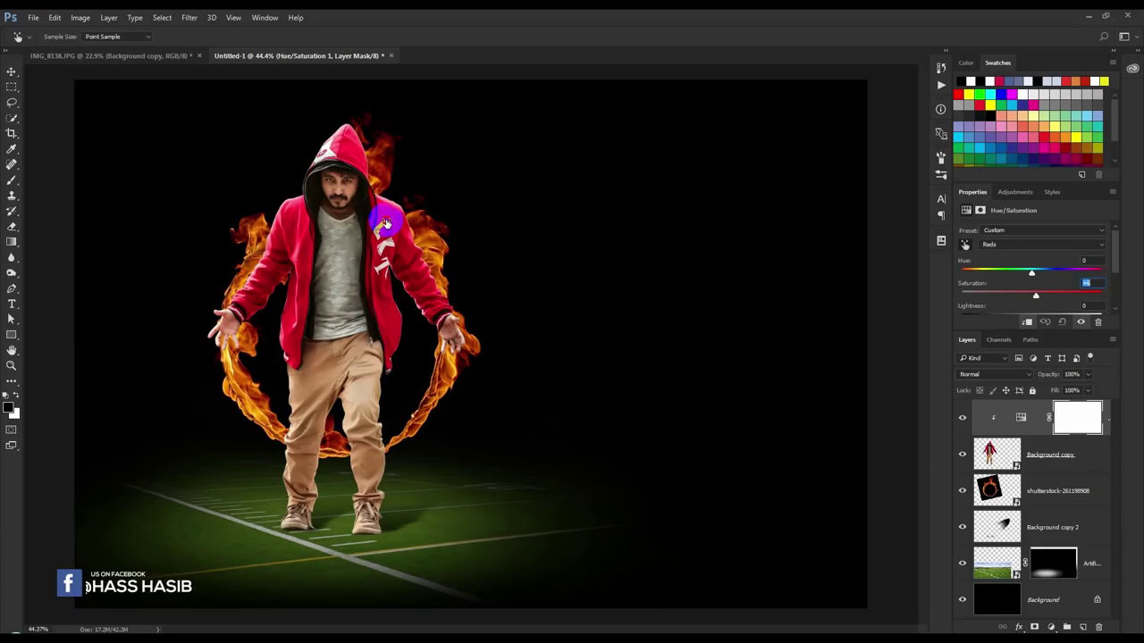
pyautogui.moveTo(1035, 296)
pyautogui.mouseDown()
pyautogui.moveTo(1013, 277)
pyautogui.moveTo(1050, 274)
pyautogui.moveTo(971, 285)
pyautogui.mouseUp()
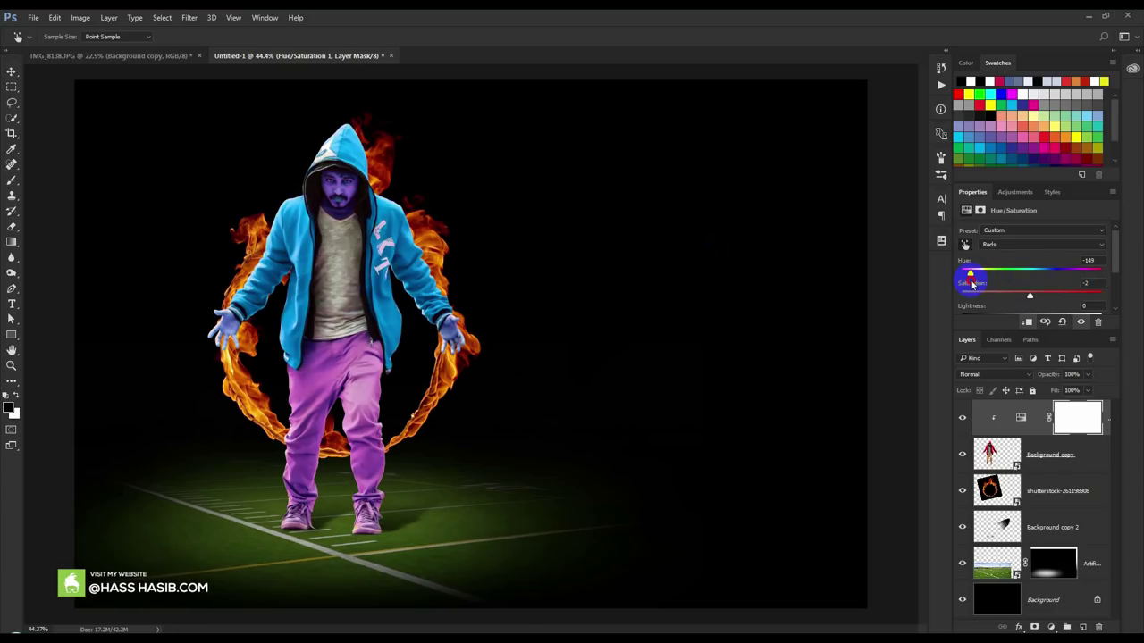
pyautogui.moveTo(971, 284); pyautogui.dragTo(962, 286)
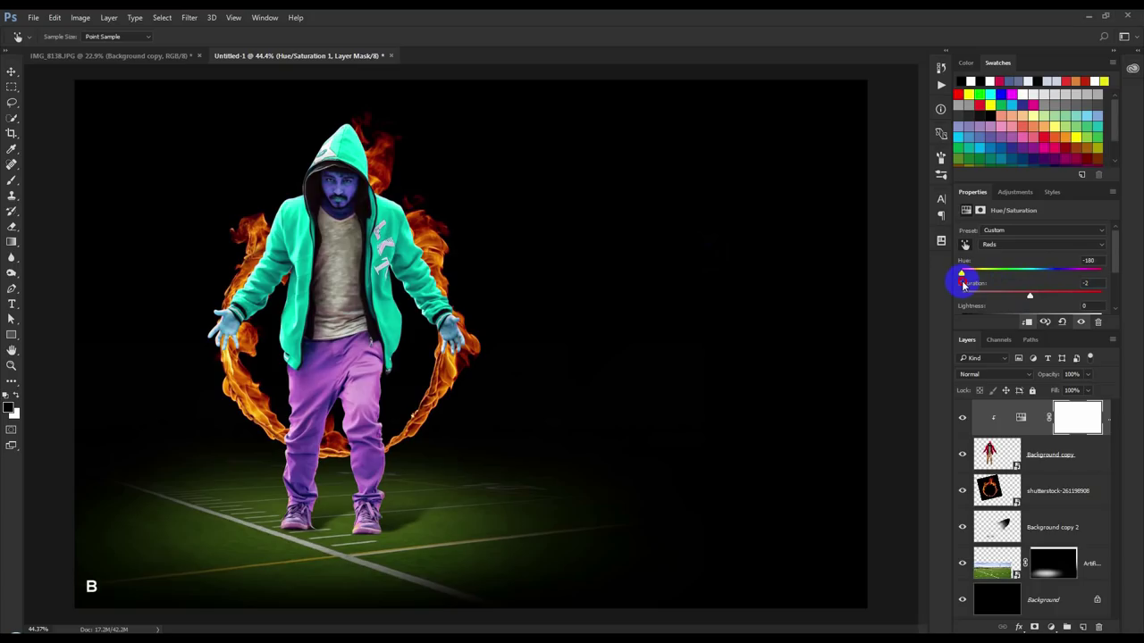
pyautogui.moveTo(962, 286); pyautogui.dragTo(972, 281)
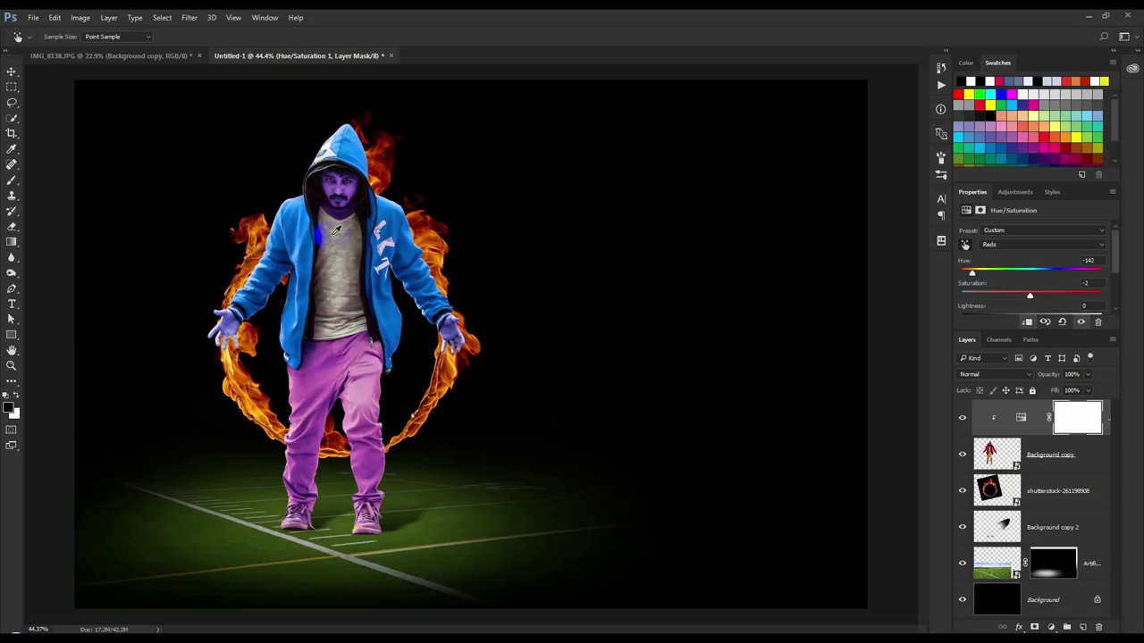
pyautogui.click(1097, 429)
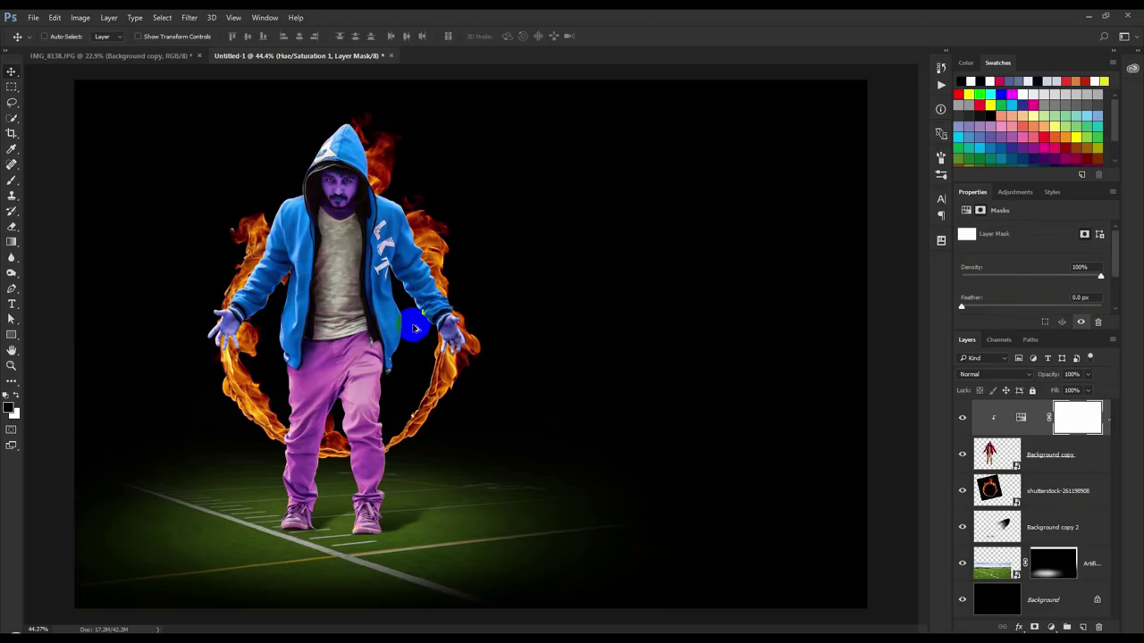
# Paint black on the mask with a 72 px, 100% opacity brush to restore the face
pyautogui.scroll(3, 413, 328)
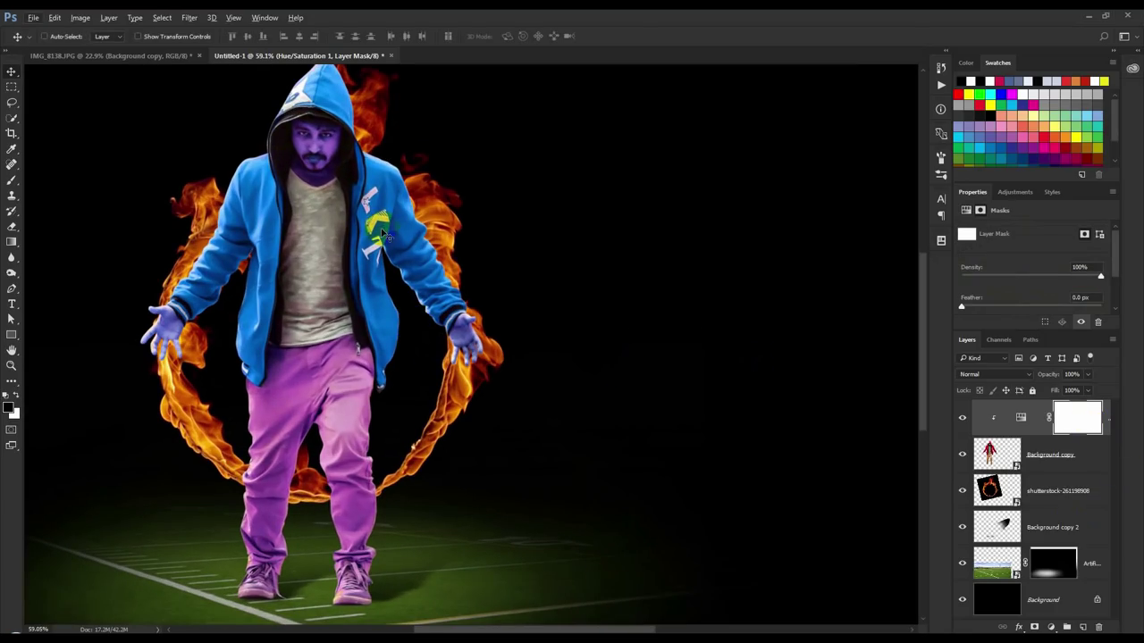
pyautogui.click(12, 179)
pyautogui.scroll(3, 276, 158)
pyautogui.scroll(2, 382, 199)
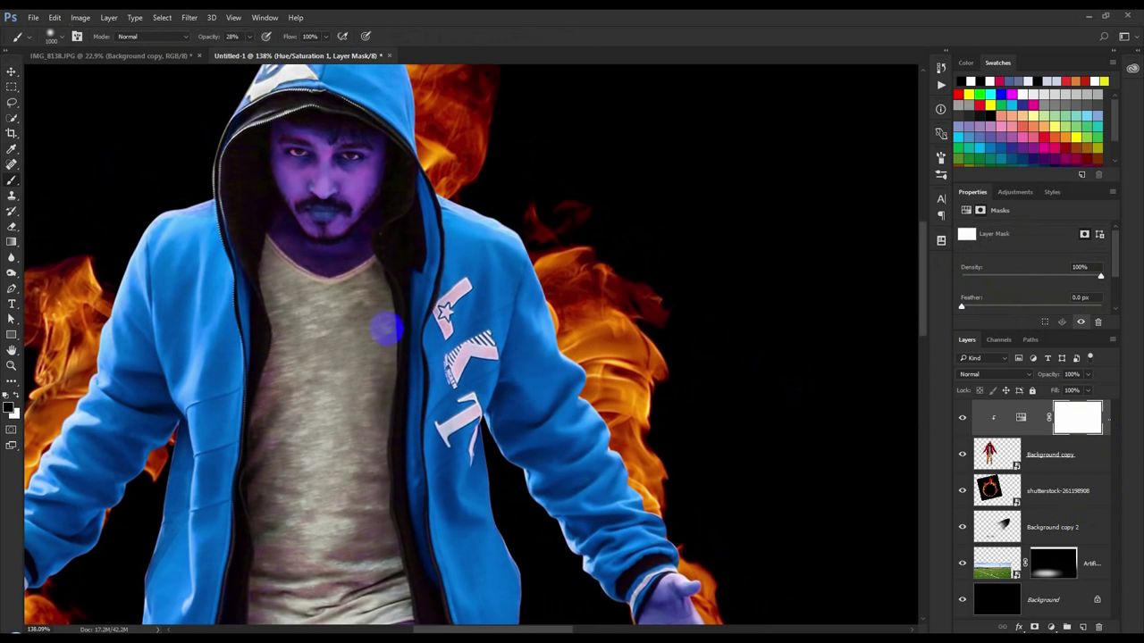
pyautogui.rightClick(386, 329)
pyautogui.click(510, 331)
pyautogui.click(317, 204)
pyautogui.moveTo(212, 40); pyautogui.dragTo(364, 43)
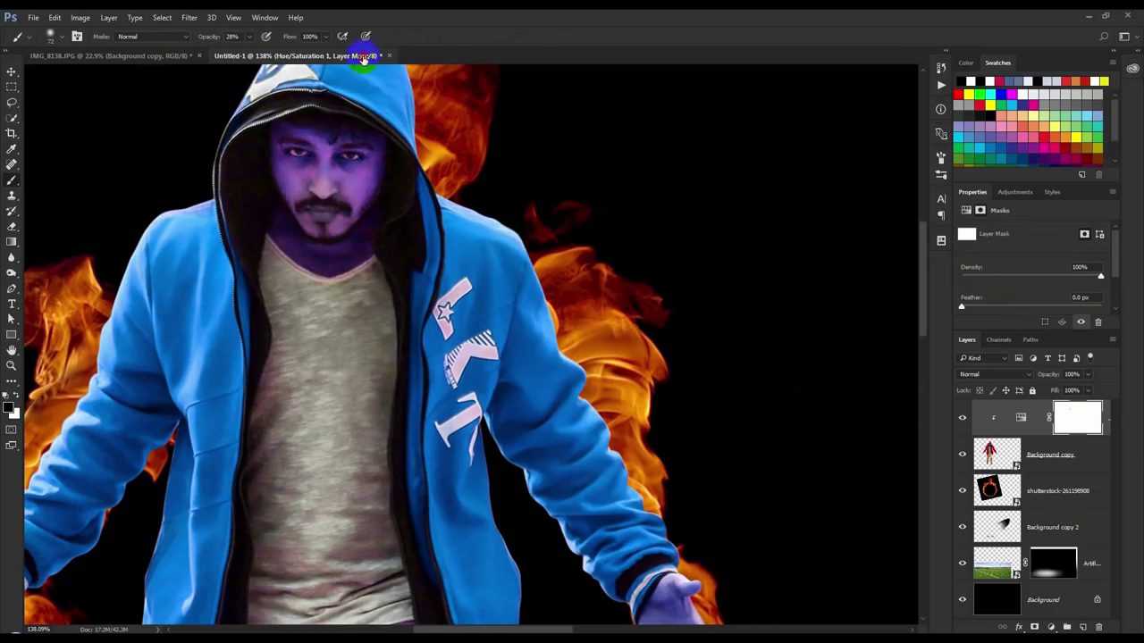
pyautogui.moveTo(353, 232)
pyautogui.mouseDown()
pyautogui.moveTo(279, 225)
pyautogui.moveTo(269, 146)
pyautogui.moveTo(308, 134)
pyautogui.moveTo(362, 174)
pyautogui.moveTo(323, 264)
pyautogui.moveTo(301, 224)
pyautogui.mouseUp()
pyautogui.moveTo(327, 434); pyautogui.dragTo(364, 256)
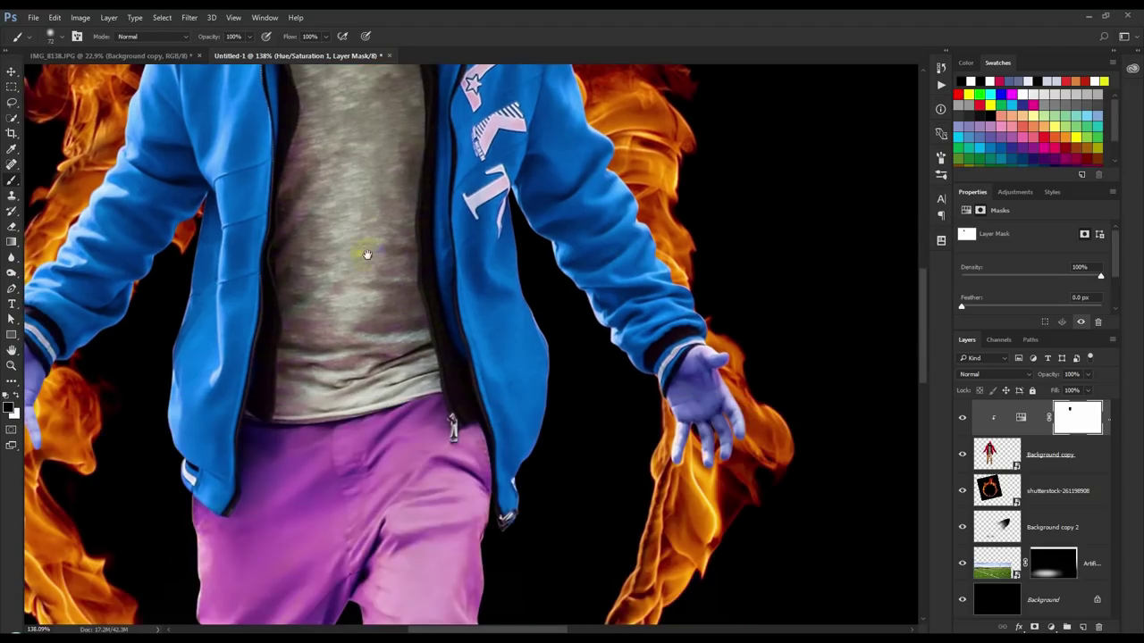
# Paint the mask over both hands to restore their natural colour
pyautogui.moveTo(374, 367); pyautogui.dragTo(482, 197)
pyautogui.moveTo(209, 235)
pyautogui.mouseDown()
pyautogui.moveTo(133, 301)
pyautogui.moveTo(71, 223)
pyautogui.moveTo(79, 178)
pyautogui.moveTo(102, 188)
pyautogui.mouseUp()
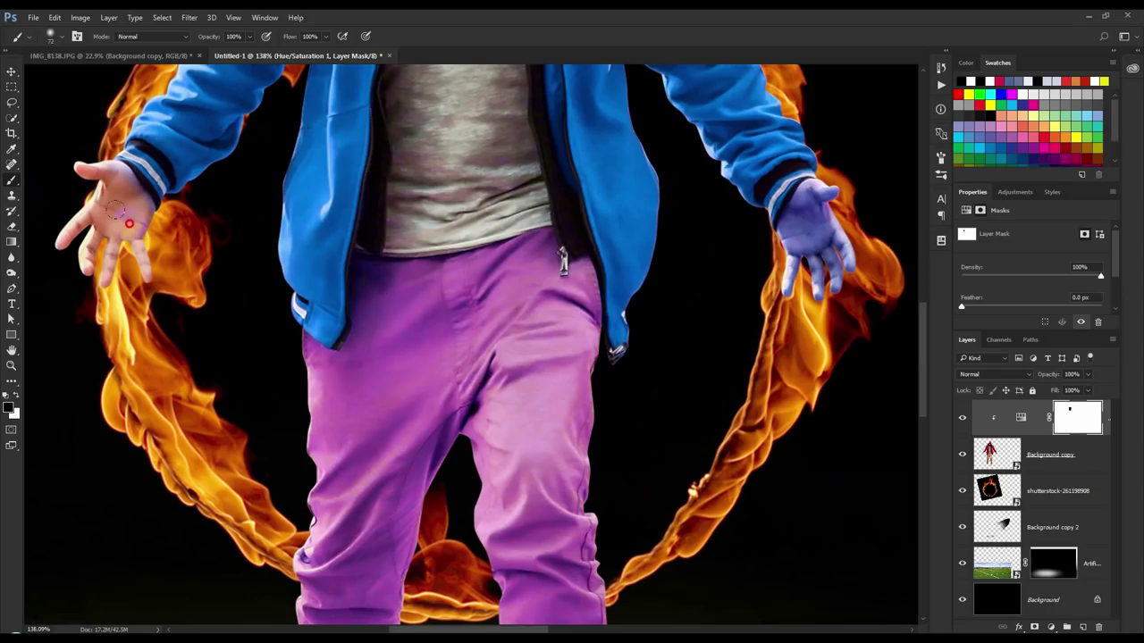
pyautogui.moveTo(768, 293); pyautogui.dragTo(803, 274)
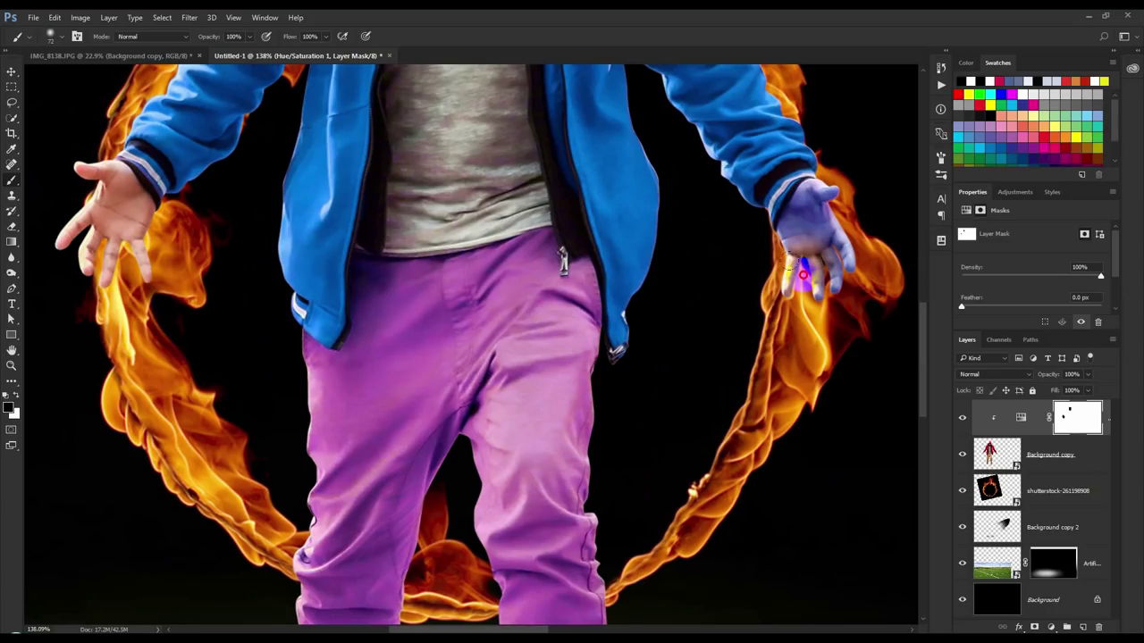
pyautogui.moveTo(798, 223)
pyautogui.mouseDown()
pyautogui.moveTo(835, 259)
pyautogui.moveTo(837, 312)
pyautogui.mouseUp()
pyautogui.scroll(-5, 574, 256)
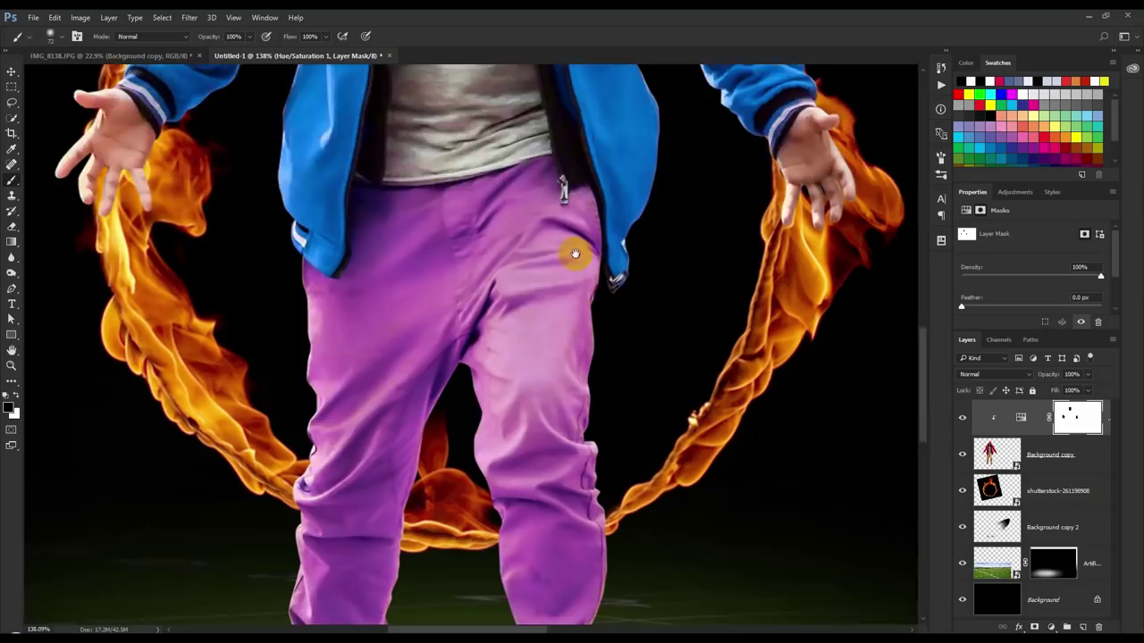
pyautogui.scroll(-3, 567, 382)
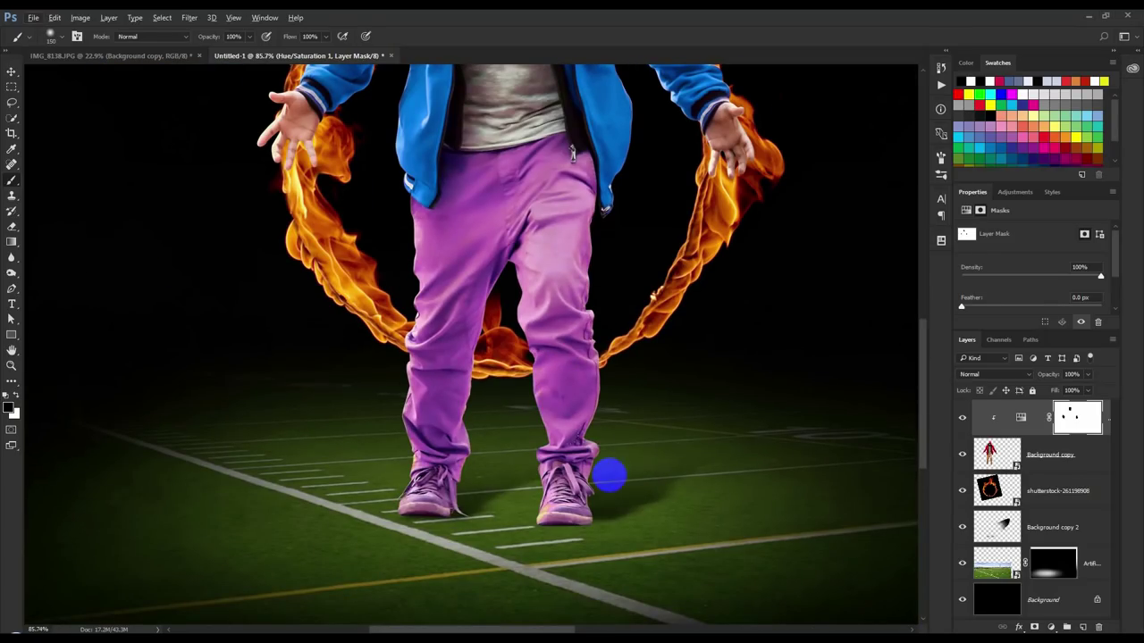
# Restore the shoes and trousers to tan, touching up the hip and waistband edges
pyautogui.moveTo(608, 473)
pyautogui.mouseDown()
pyautogui.moveTo(669, 461)
pyautogui.moveTo(393, 358)
pyautogui.moveTo(416, 276)
pyautogui.moveTo(401, 256)
pyautogui.moveTo(420, 201)
pyautogui.moveTo(504, 159)
pyautogui.moveTo(578, 306)
pyautogui.mouseUp()
pyautogui.press('[')
pyautogui.press('[')
pyautogui.press('[')
pyautogui.press('[')
pyautogui.press('[')
pyautogui.moveTo(572, 159); pyautogui.dragTo(572, 153)
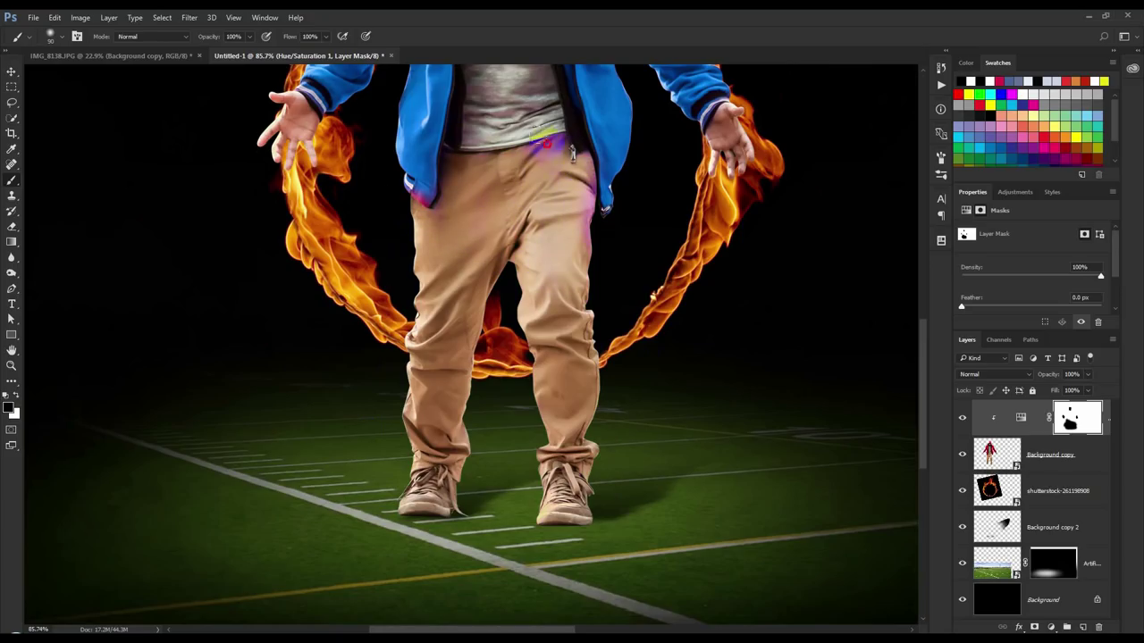
pyautogui.click(314, 274)
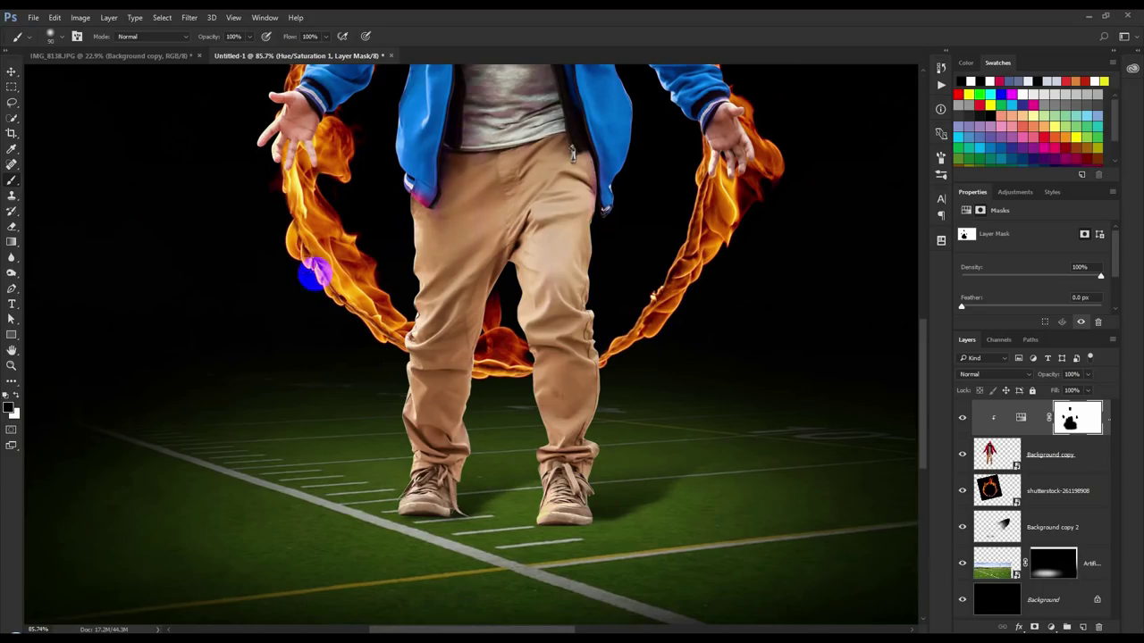
pyautogui.click(16, 395)
pyautogui.moveTo(373, 223); pyautogui.dragTo(425, 198)
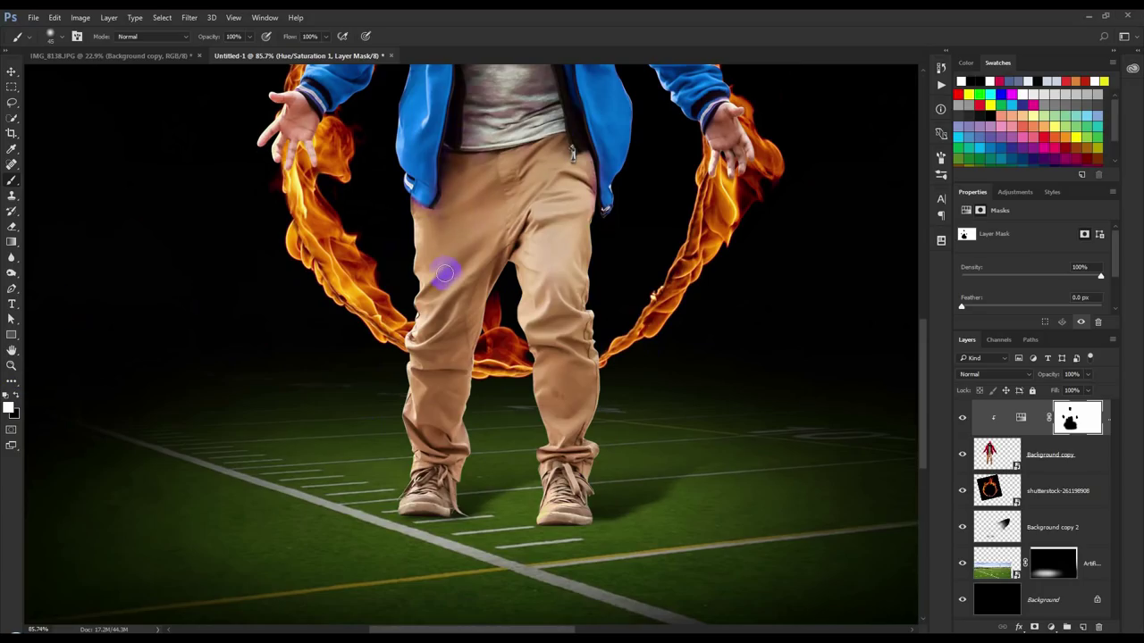
pyautogui.hotkey('ctrl', '0')
pyautogui.scroll(3, 301, 325)
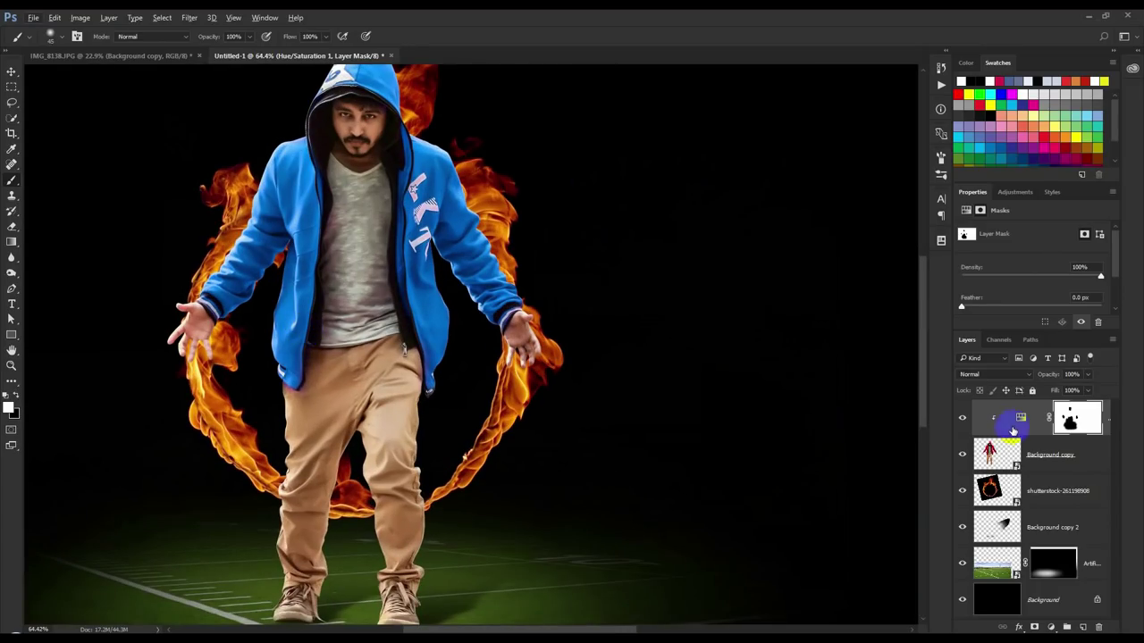
# Duplicate the Hue/Saturation adjustment to tint the fire ring, then delete the copy
pyautogui.click(1039, 461)
pyautogui.click(1051, 496)
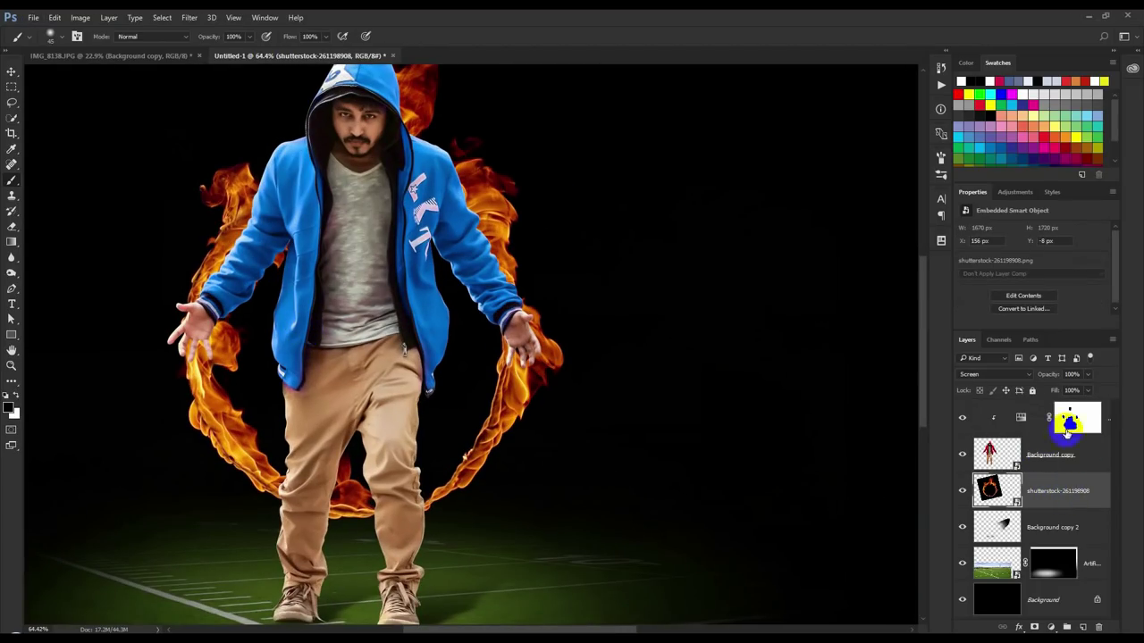
pyautogui.click(1034, 422)
pyautogui.rightClick(1028, 420)
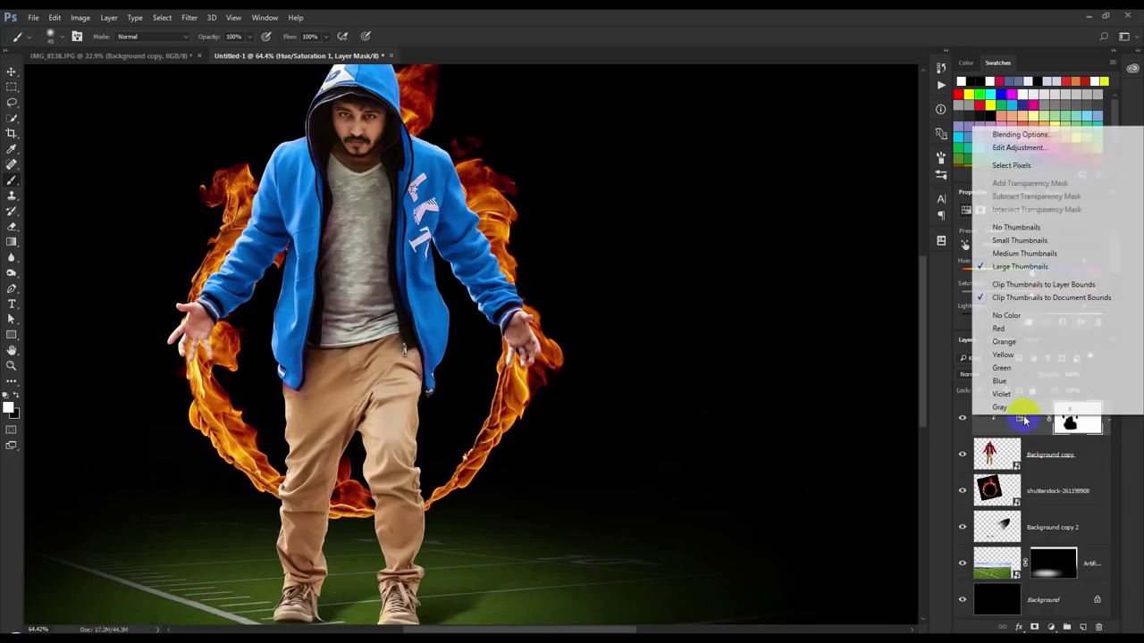
pyautogui.click(1039, 427)
pyautogui.hotkey('ctrl', 'j')
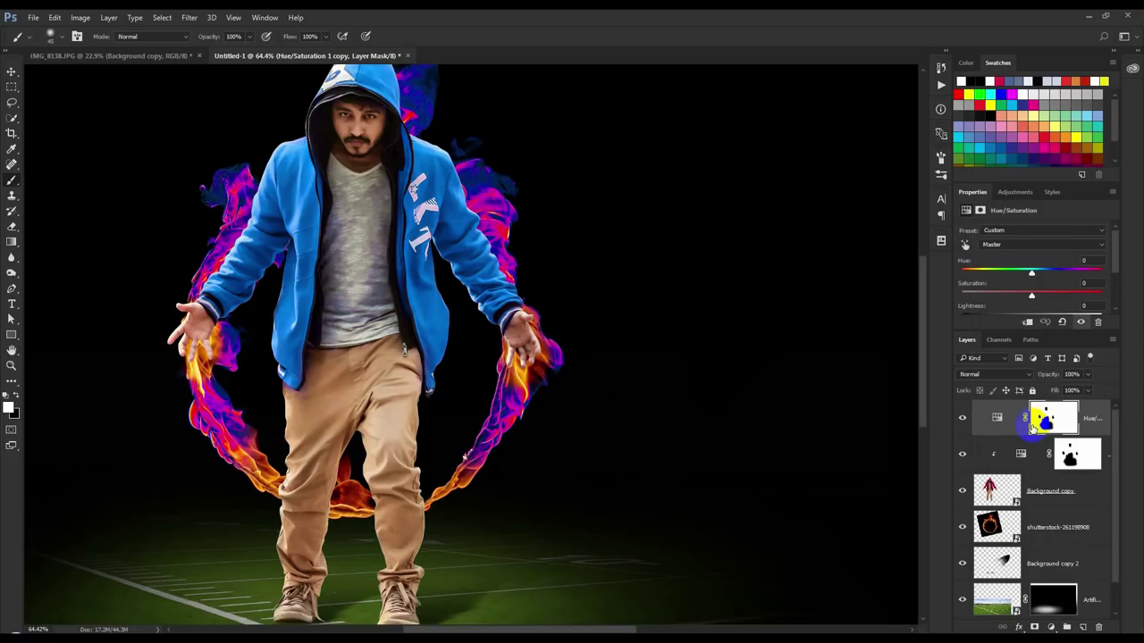
pyautogui.moveTo(1011, 425)
pyautogui.mouseDown()
pyautogui.moveTo(1063, 505)
pyautogui.moveTo(1078, 500)
pyautogui.mouseUp()
pyautogui.click(1078, 500)
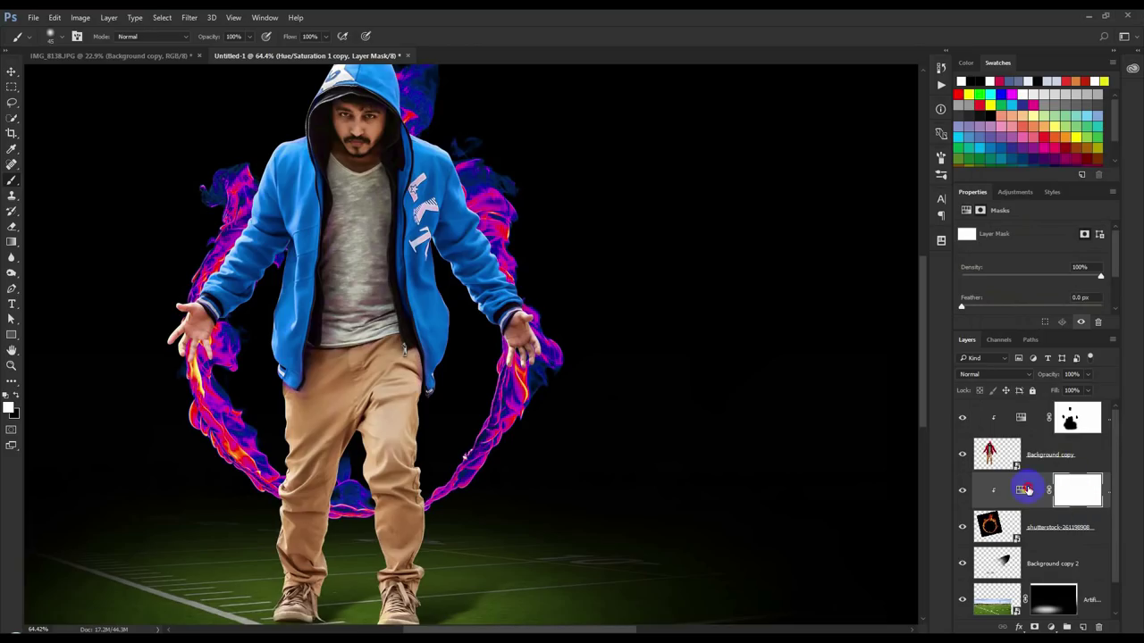
pyautogui.click(1023, 486)
pyautogui.press('Delete')
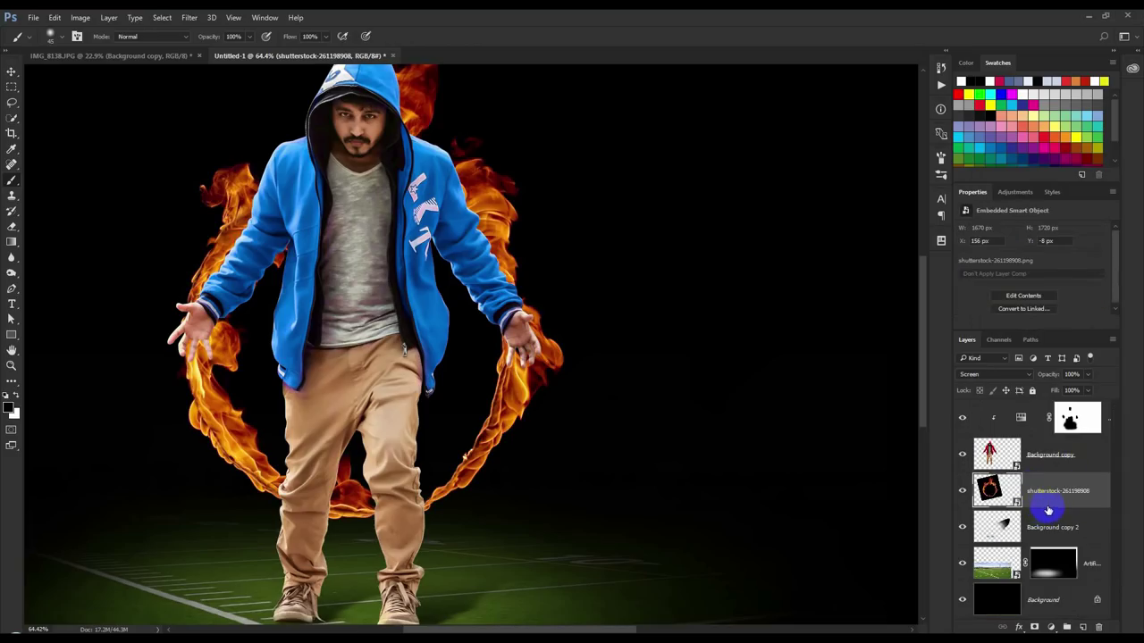
# Rasterize the fire ring layer and open the Image menu's adjustments
pyautogui.rightClick(1048, 509)
pyautogui.click(934, 279)
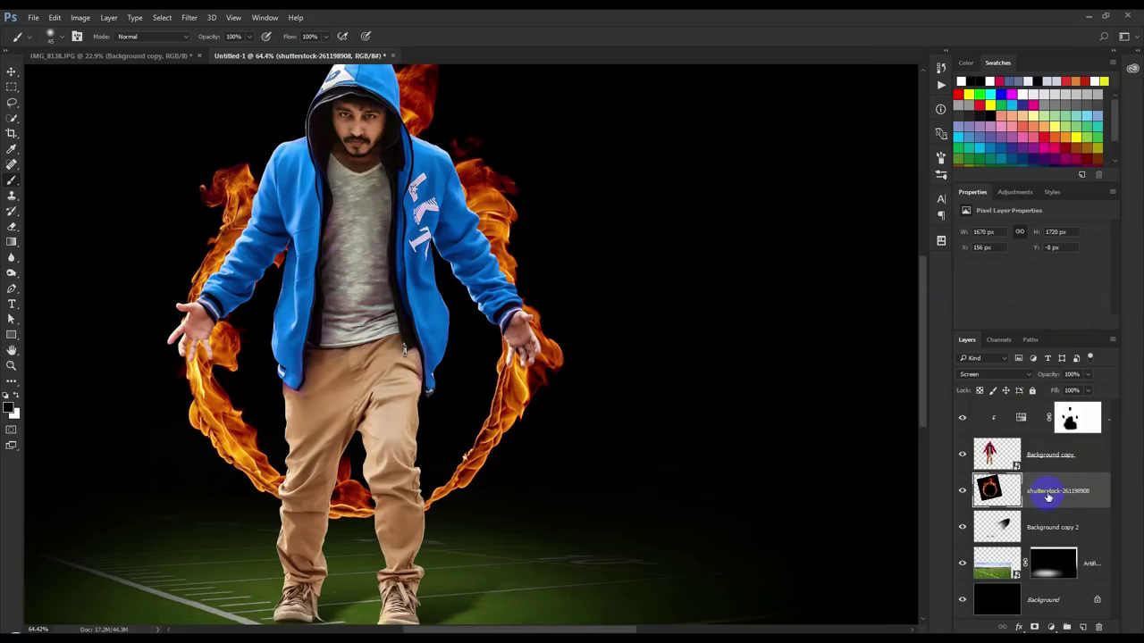
pyautogui.click(79, 17)
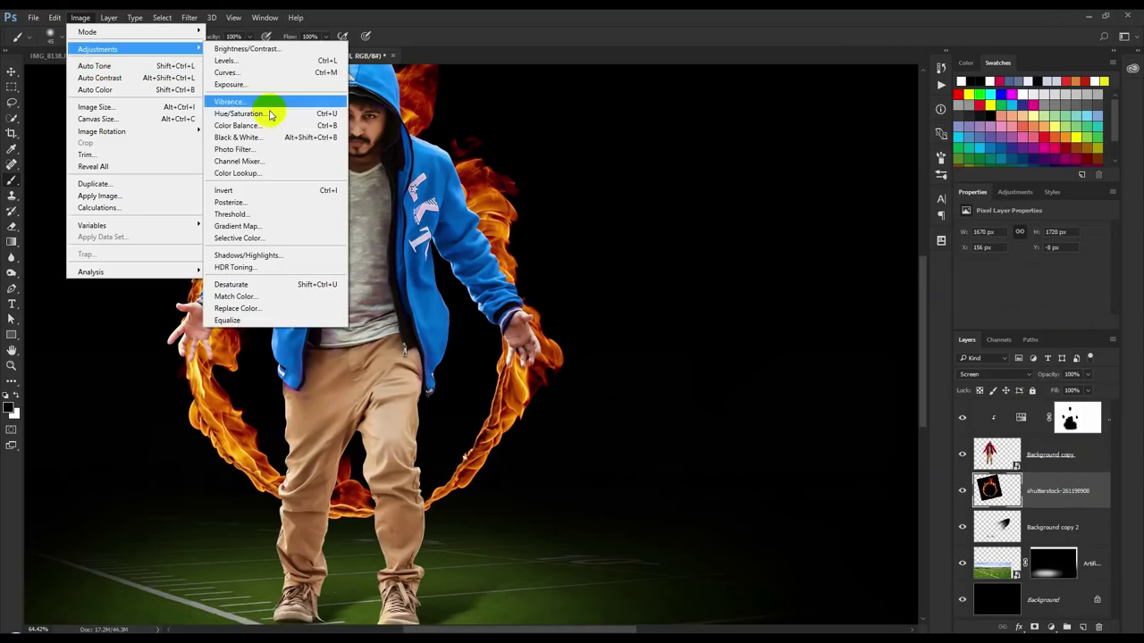
# Apply a Hue/Saturation adjustment shifting the fire ring's hue toward purple
pyautogui.click(265, 113)
pyautogui.moveTo(915, 187)
pyautogui.mouseDown()
pyautogui.moveTo(863, 194)
pyautogui.moveTo(876, 188)
pyautogui.mouseUp()
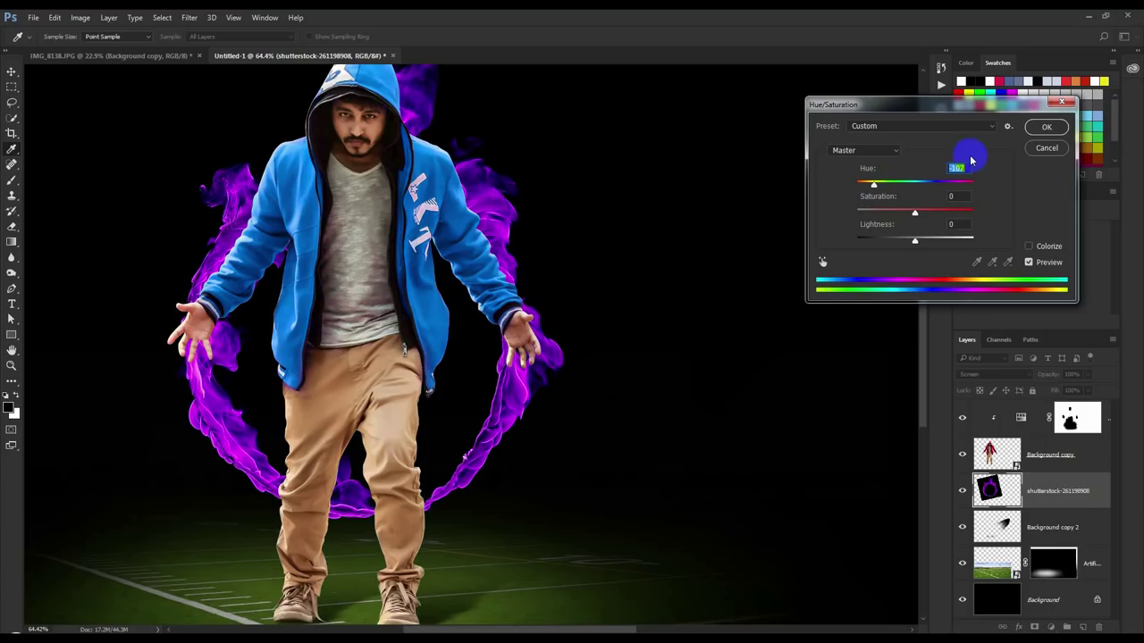
pyautogui.click(1044, 130)
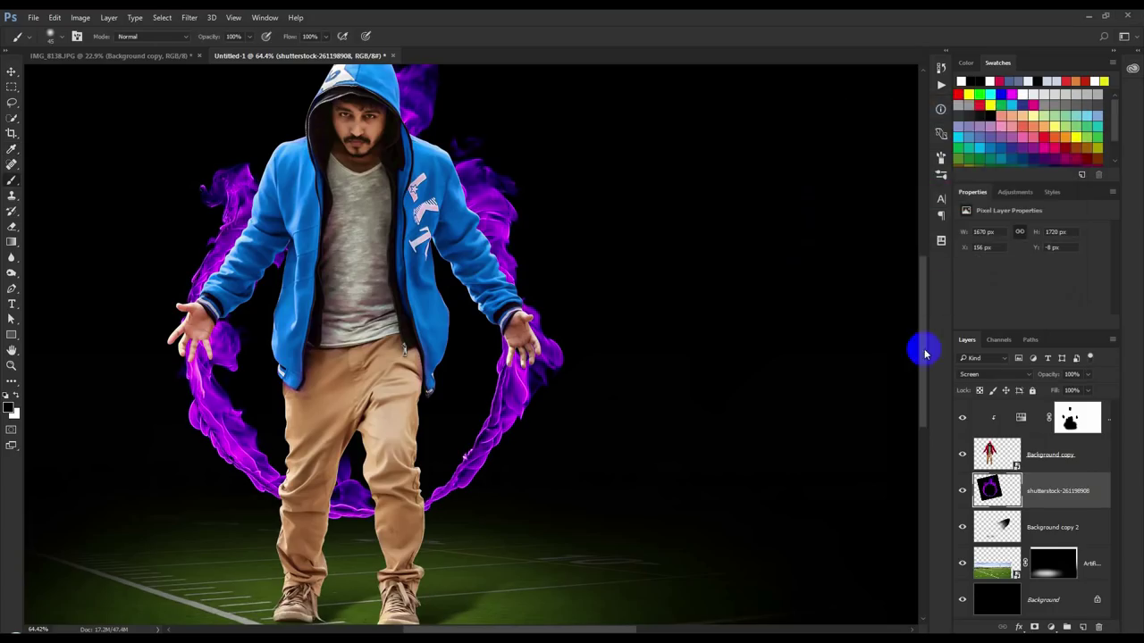
# Try a different hue on the hoodie's Hue/Saturation adjustment, then revert it
pyautogui.click(1021, 416)
pyautogui.moveTo(1031, 277)
pyautogui.mouseDown()
pyautogui.moveTo(1055, 266)
pyautogui.moveTo(1029, 274)
pyautogui.moveTo(1071, 275)
pyautogui.mouseUp()
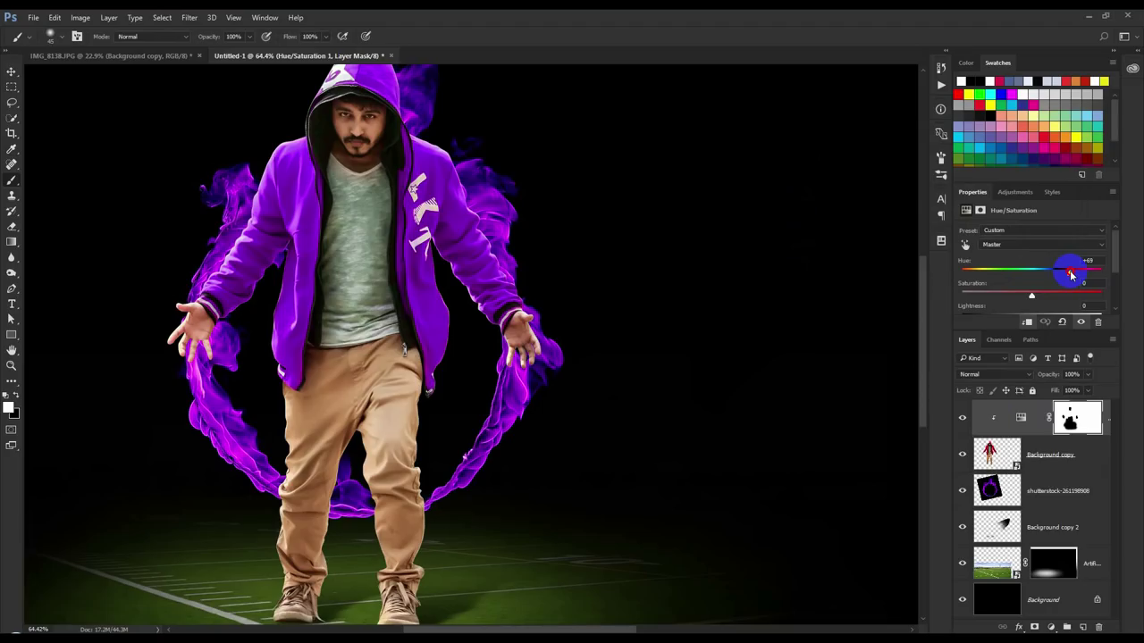
pyautogui.scroll(-2, 536, 203)
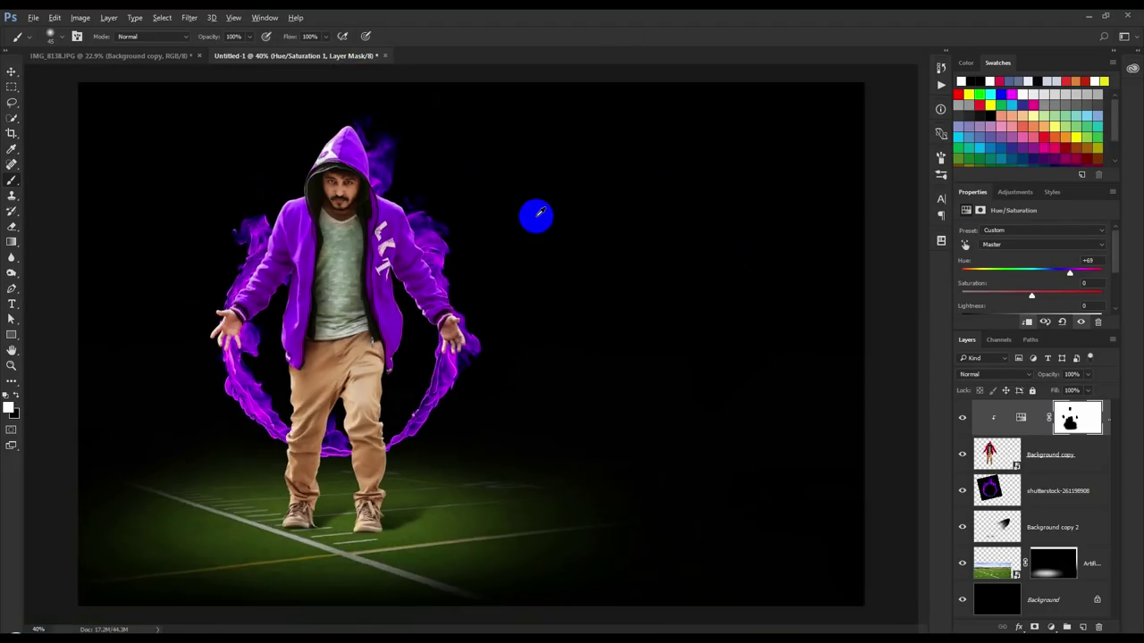
pyautogui.scroll(-1, 532, 210)
pyautogui.scroll(1, 497, 242)
pyautogui.scroll(1, 498, 241)
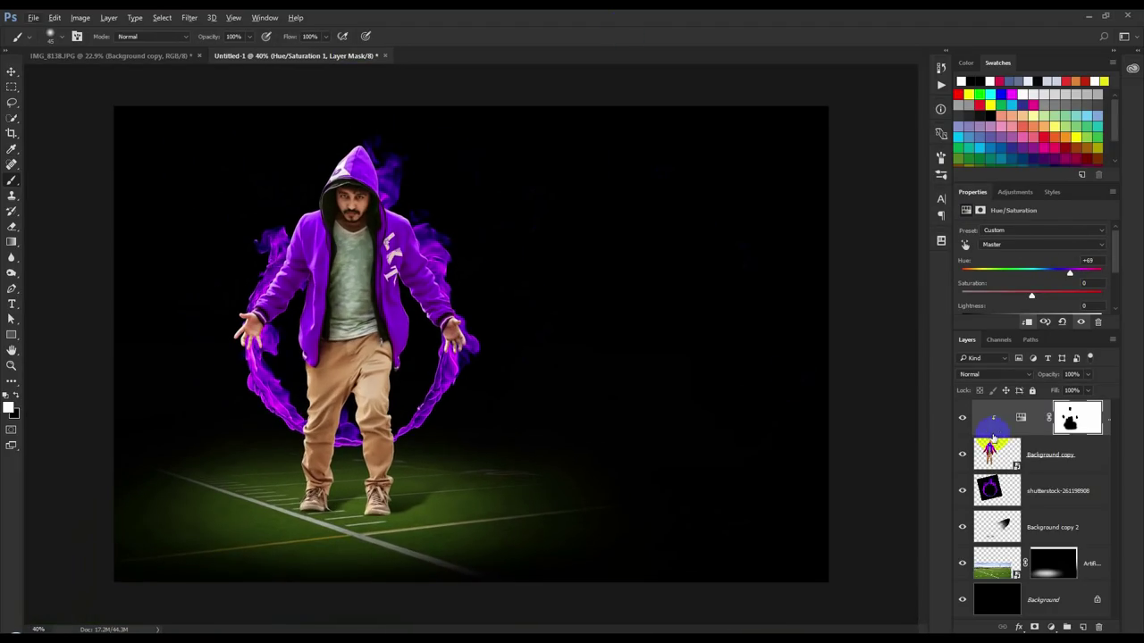
# Hide and delete the hoodie's Hue/Saturation 1 layer, undoing once before deleting it again
pyautogui.click(962, 426)
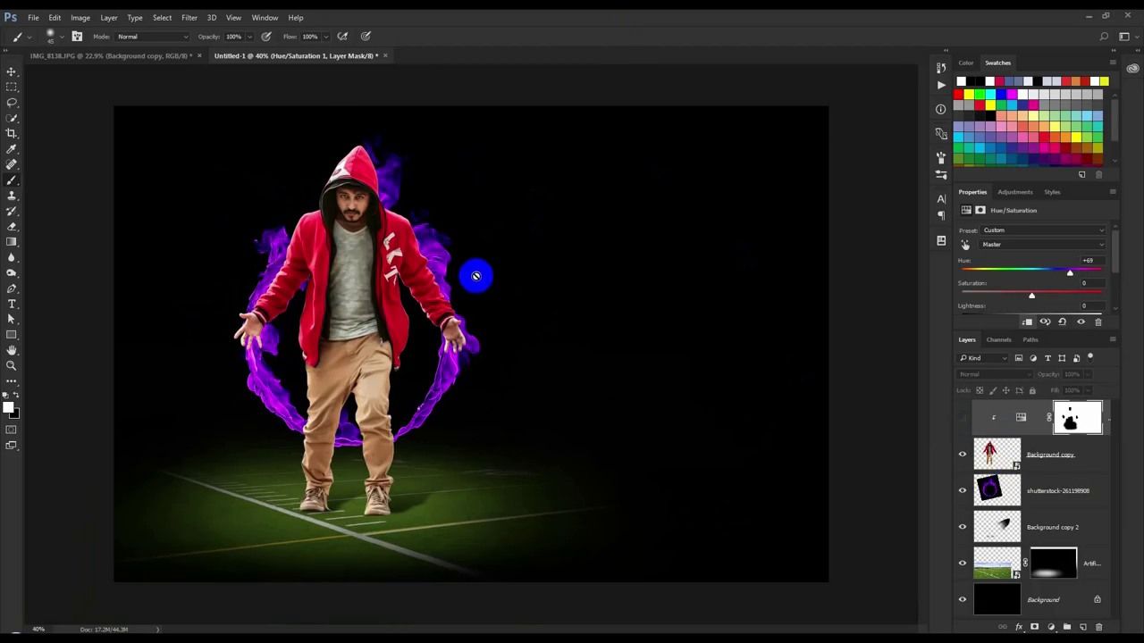
pyautogui.press('Delete')
pyautogui.hotkey('ctrl', 'alt', 'z')
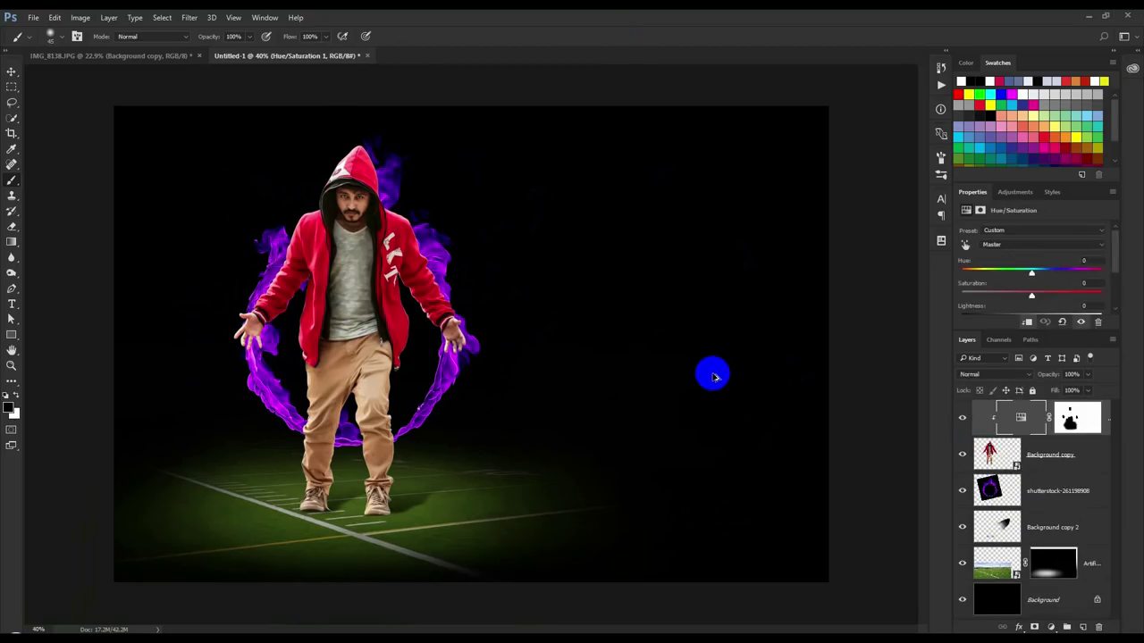
pyautogui.hotkey('ctrl', 'alt', 'z')
pyautogui.hotkey('ctrl', 'alt', 'z')
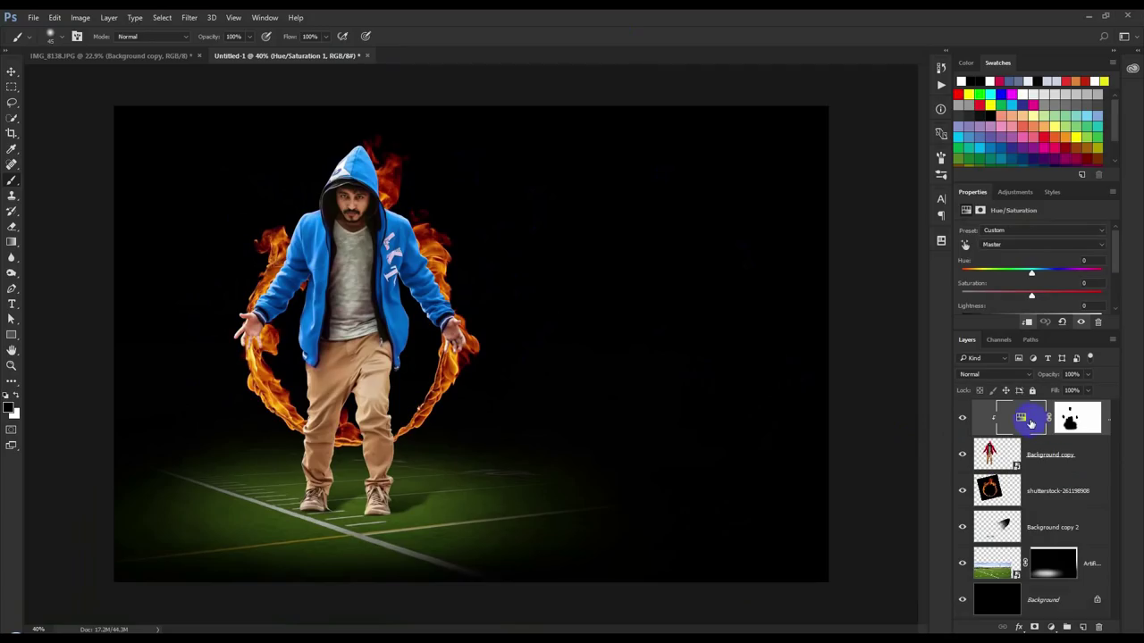
pyautogui.press('Delete')
pyautogui.scroll(1, 559, 321)
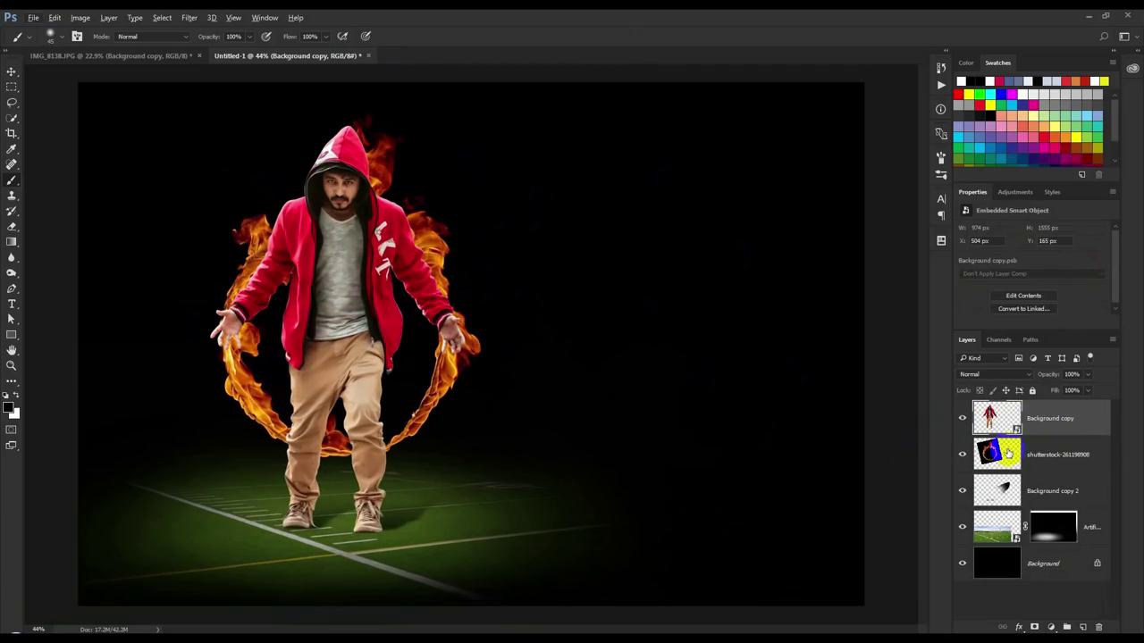
# Preview a Hue/Saturation shift on the fire ring layer, cancel it, and reselect the hoodie's adjustment layer
pyautogui.click(1004, 452)
pyautogui.click(80, 17)
pyautogui.moveTo(98, 49)
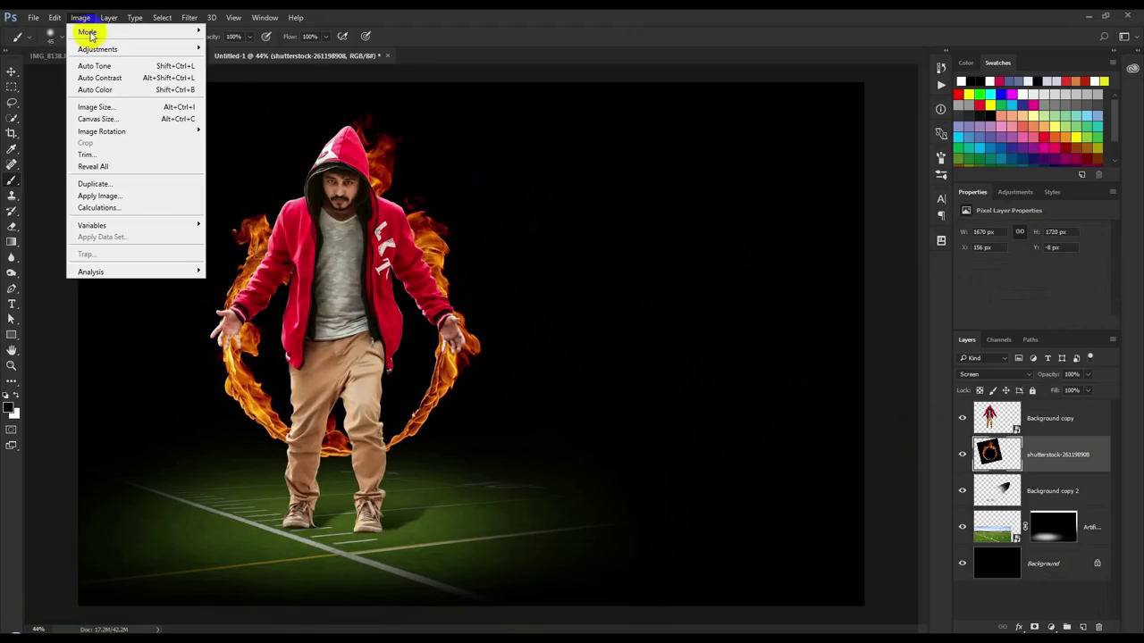
pyautogui.click(237, 113)
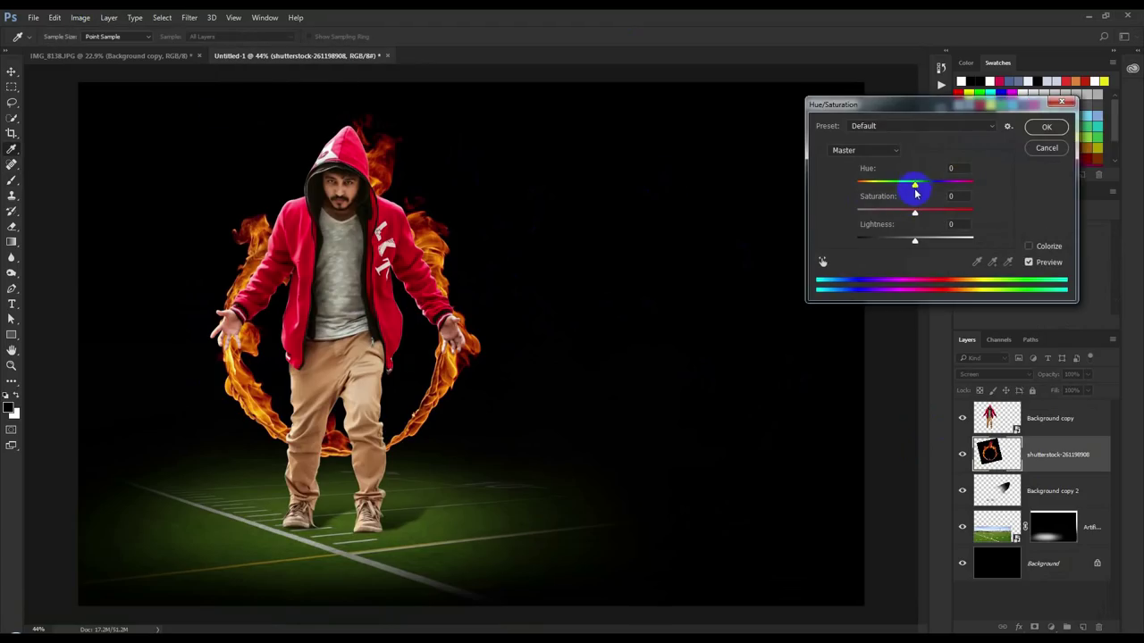
pyautogui.moveTo(922, 185)
pyautogui.mouseDown()
pyautogui.moveTo(901, 190)
pyautogui.moveTo(924, 187)
pyautogui.mouseUp()
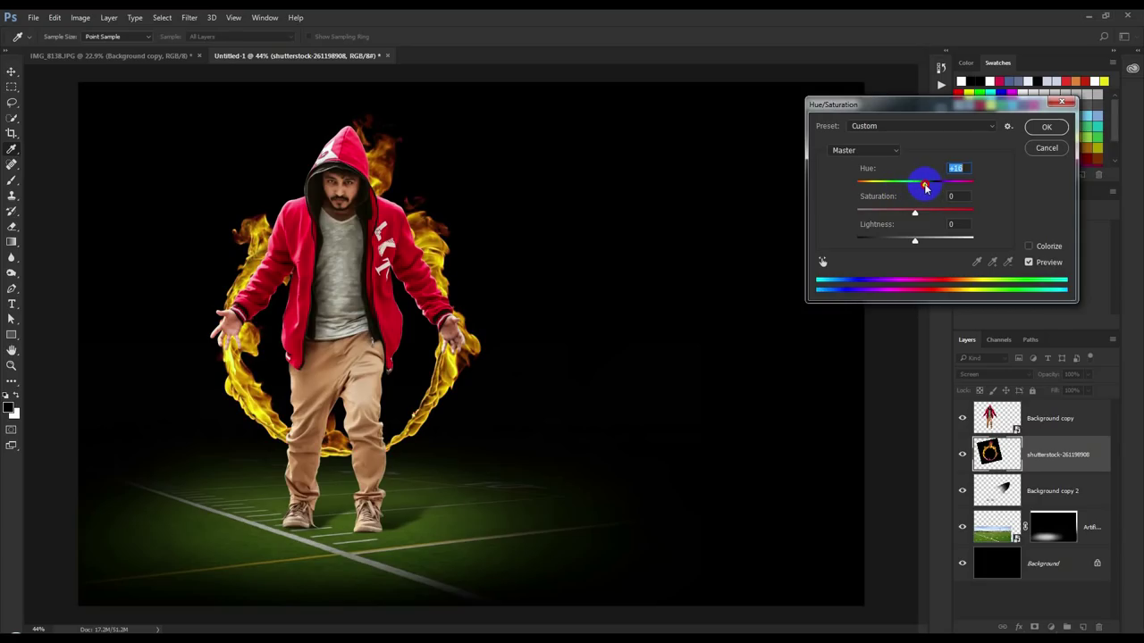
pyautogui.click(1050, 149)
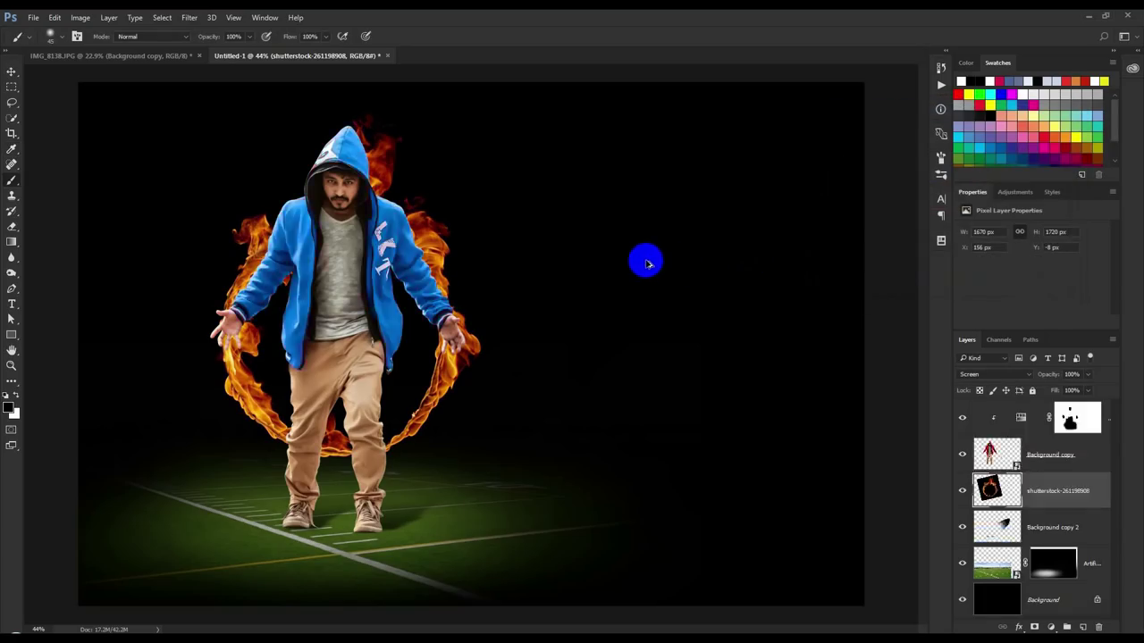
pyautogui.click(1021, 420)
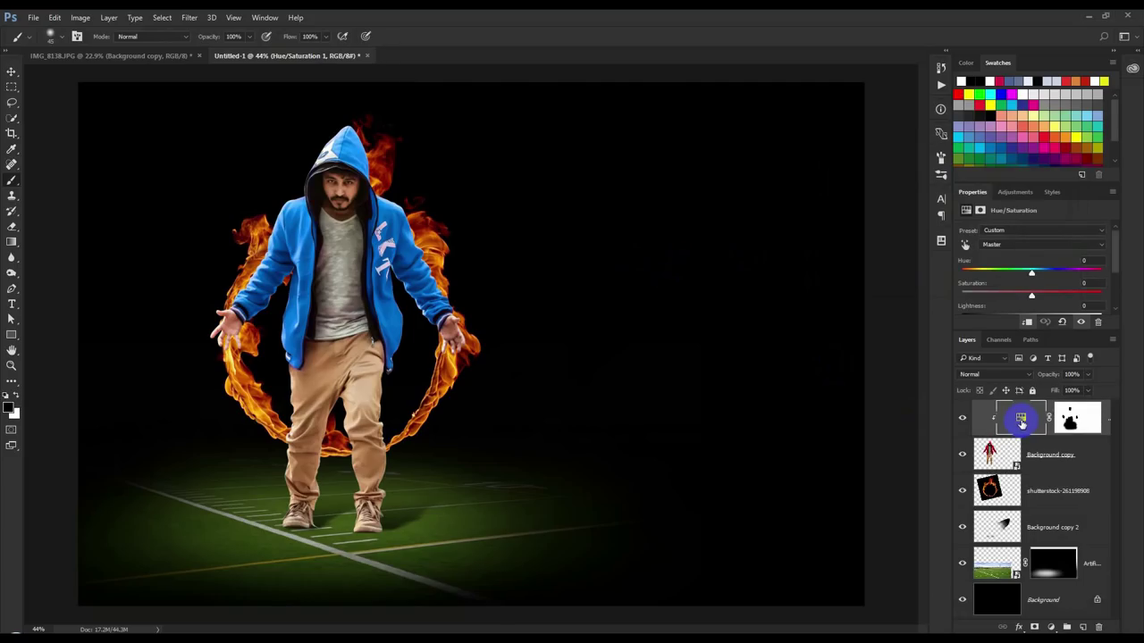
# Set the hoodie adjustment's hue to +180 and recolour the fire ring yellow with Hue +18
pyautogui.moveTo(1031, 275); pyautogui.dragTo(1105, 284)
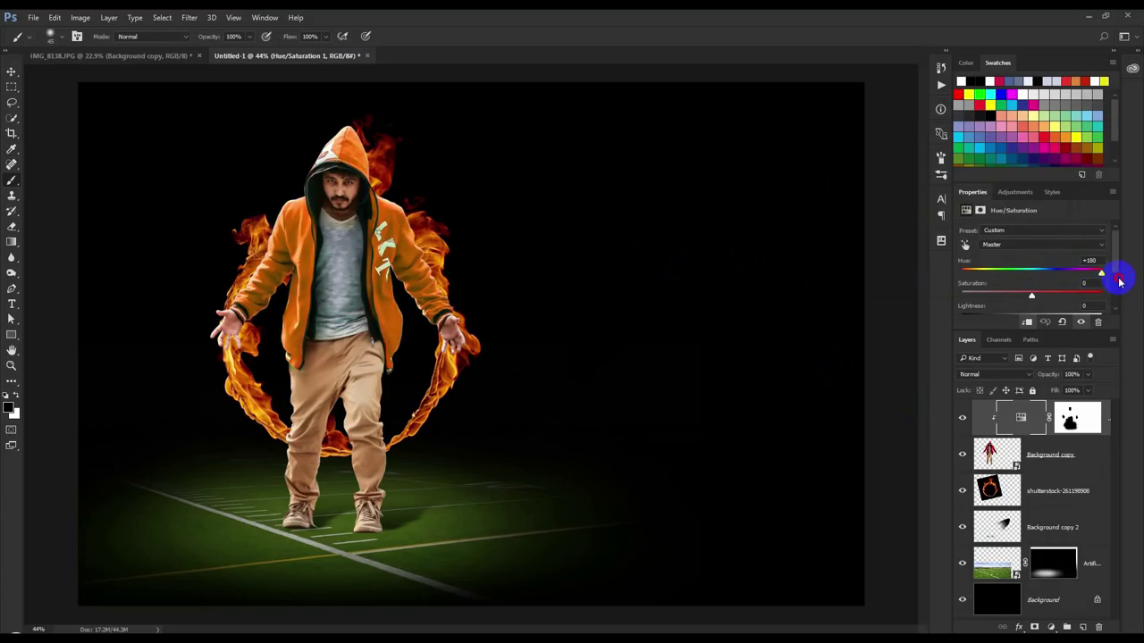
pyautogui.click(1001, 485)
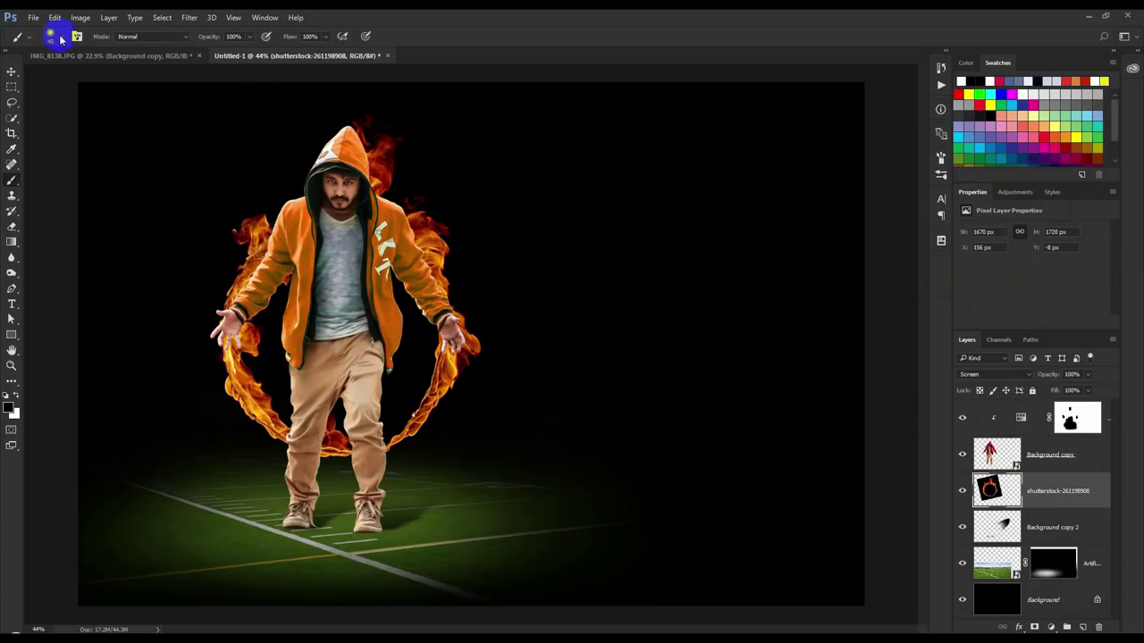
pyautogui.click(75, 19)
pyautogui.click(250, 113)
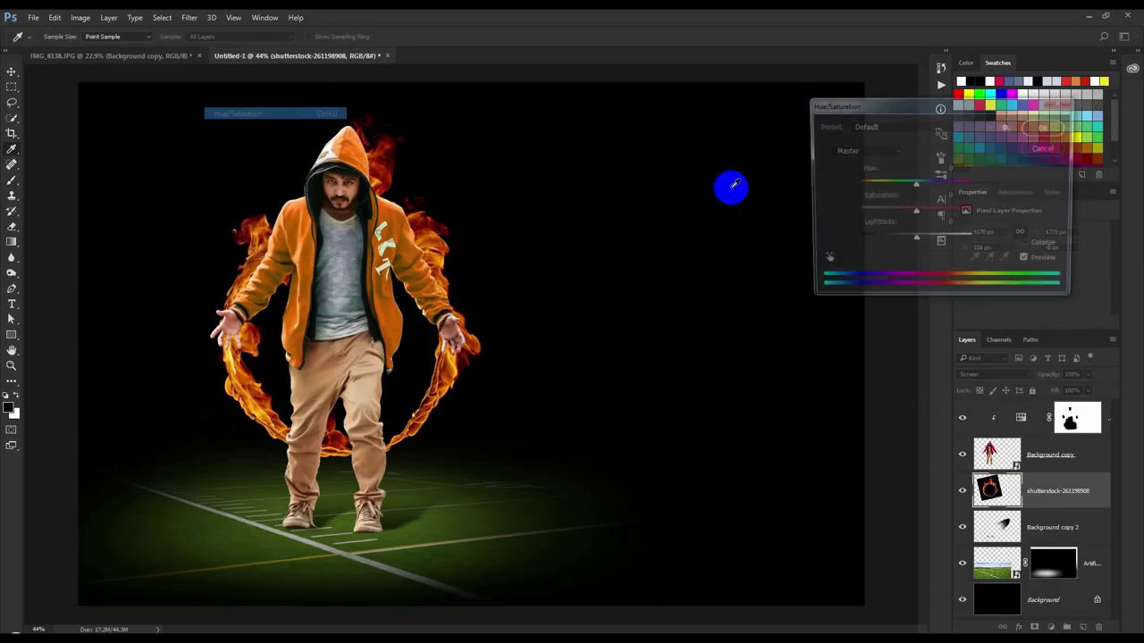
pyautogui.moveTo(915, 184); pyautogui.dragTo(927, 186)
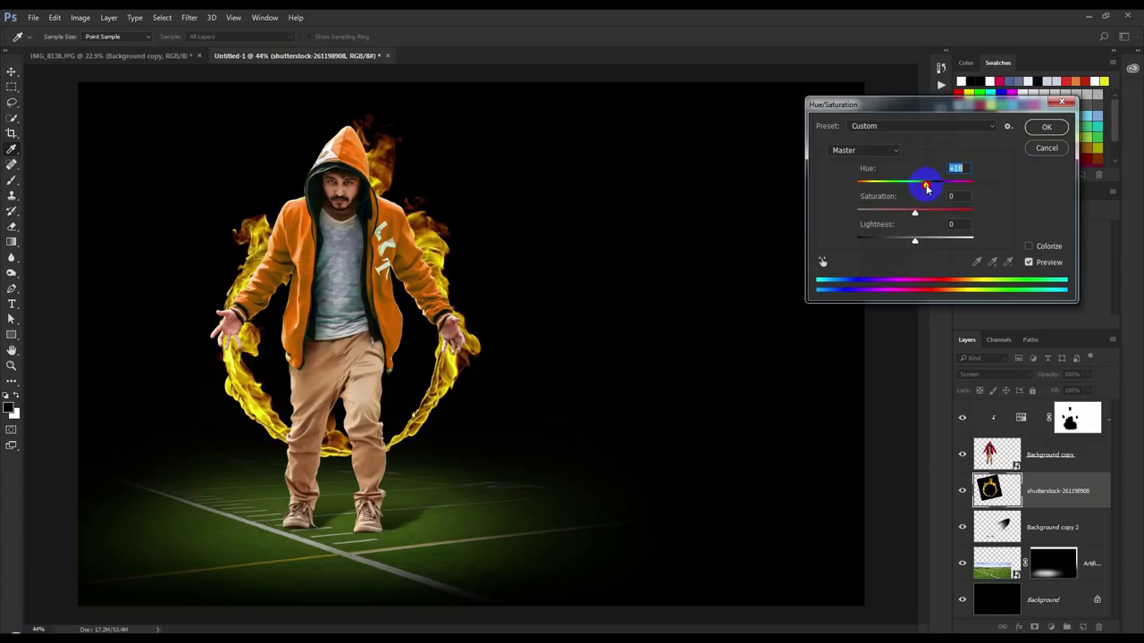
pyautogui.click(1045, 127)
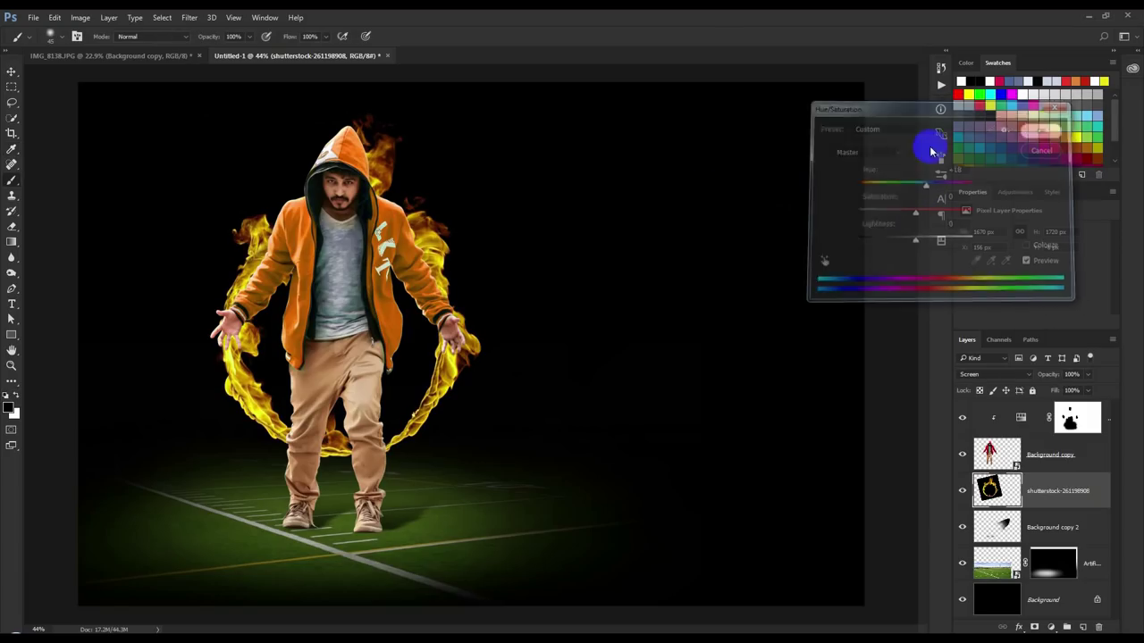
# Free-transform the fire ring wider, tilted about -3° and shortened from the bottom, then commit
pyautogui.click(7, 72)
pyautogui.scroll(1, 467, 268)
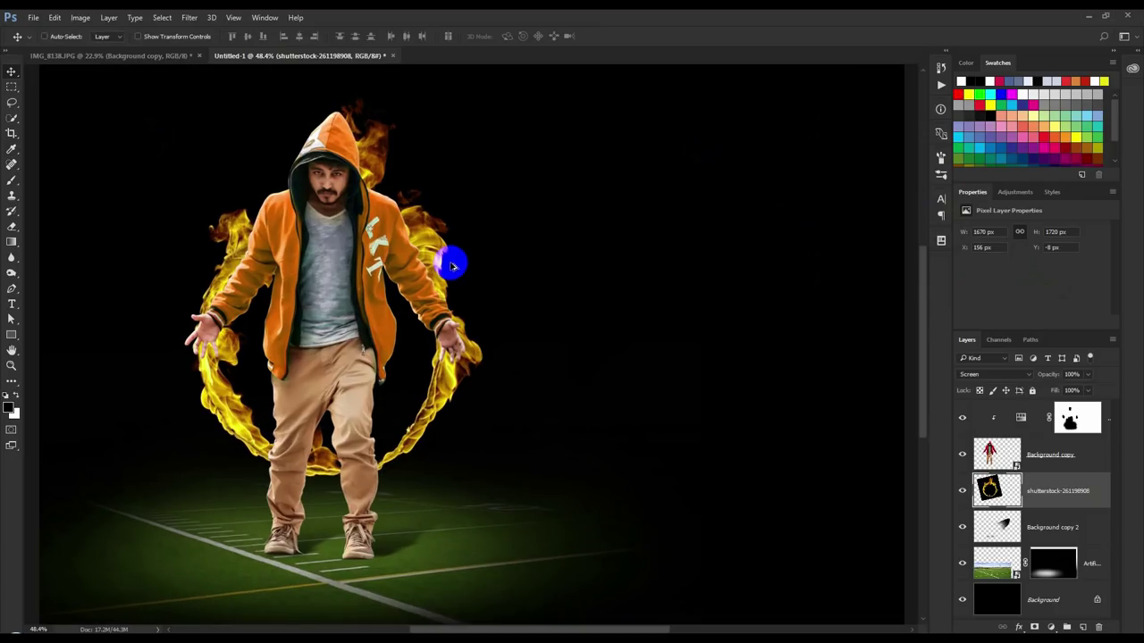
pyautogui.scroll(-1, 452, 263)
pyautogui.hotkey('ctrl', 't')
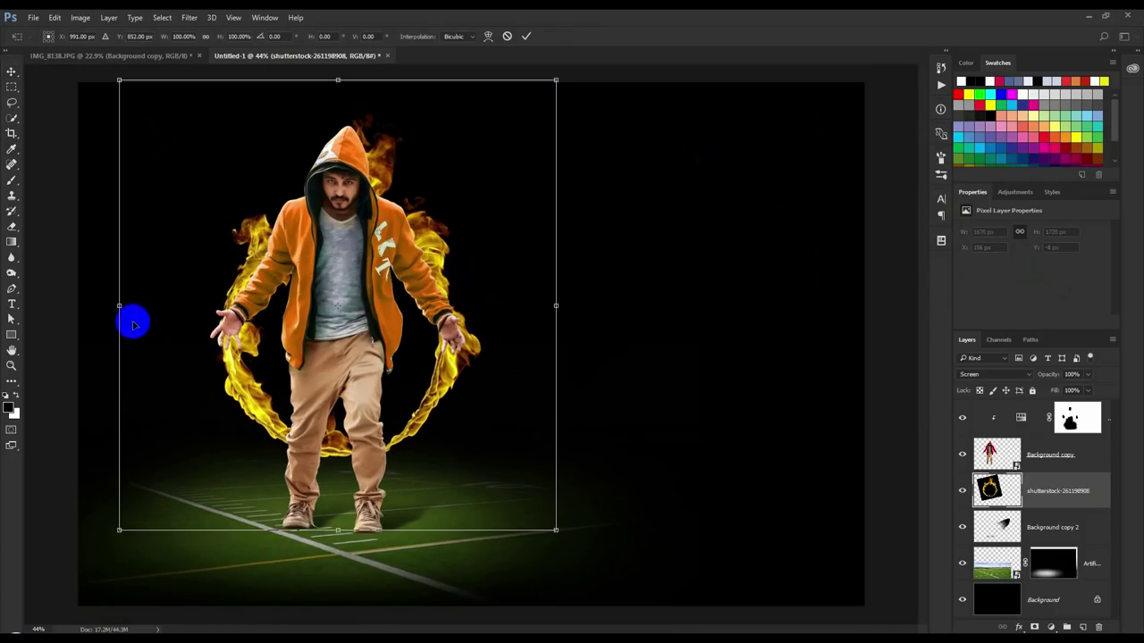
pyautogui.moveTo(117, 305); pyautogui.dragTo(98, 305)
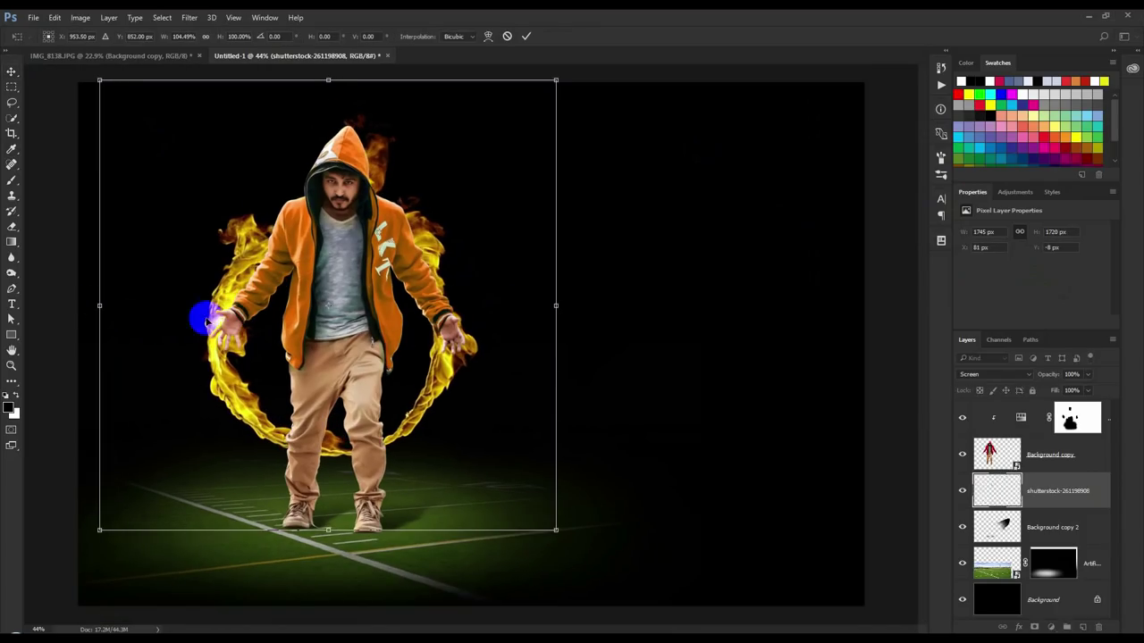
pyautogui.moveTo(577, 317); pyautogui.dragTo(591, 307)
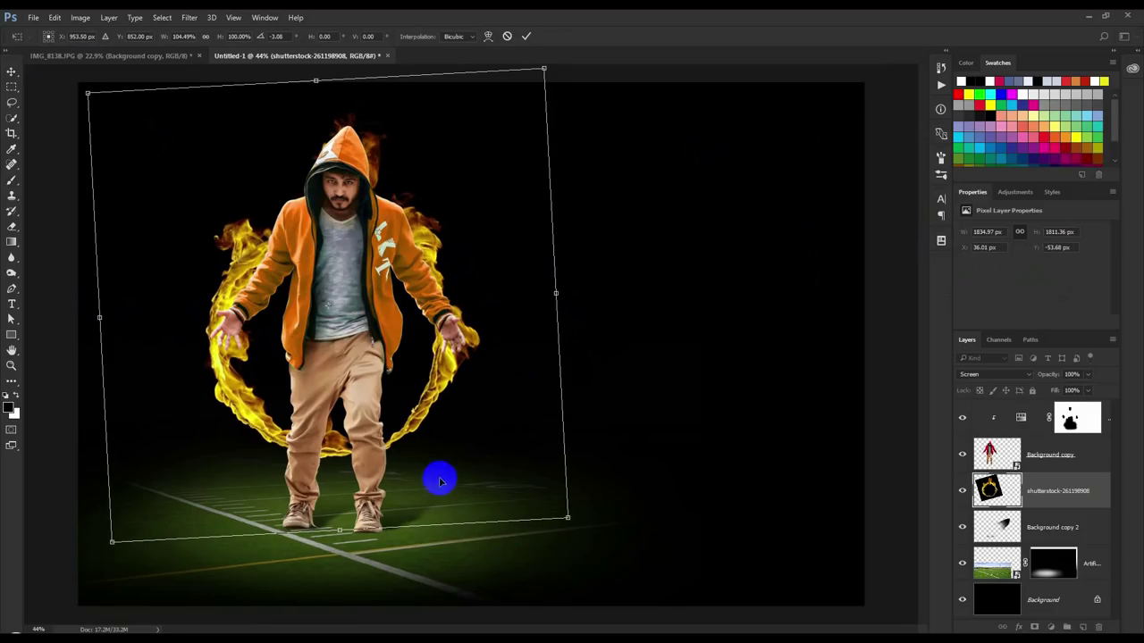
pyautogui.moveTo(338, 531); pyautogui.dragTo(340, 519)
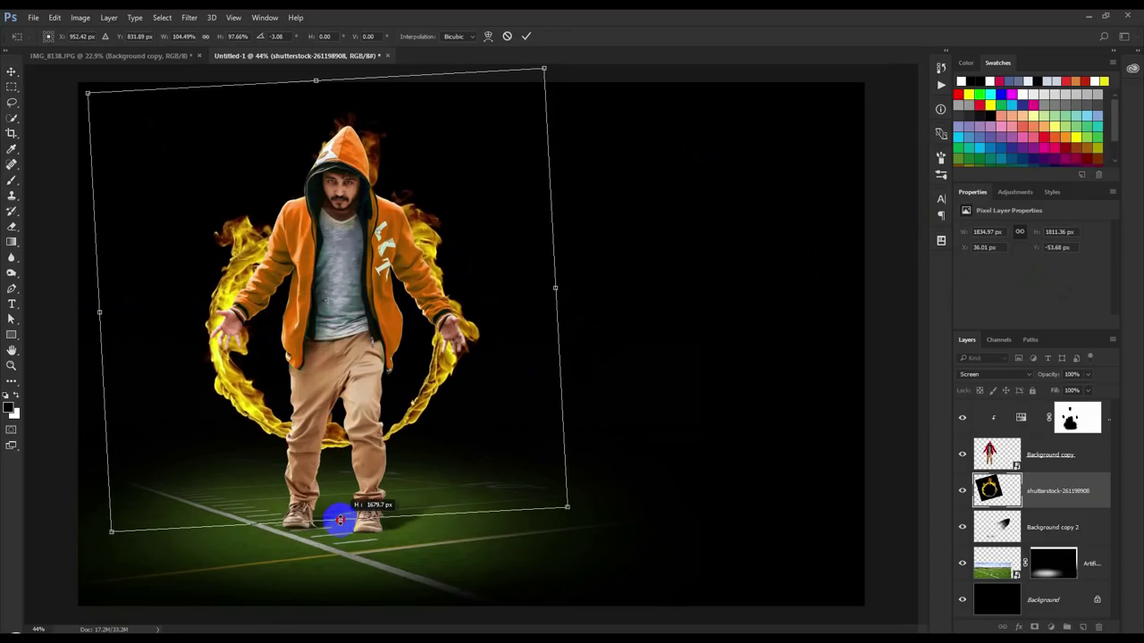
pyautogui.press('Return')
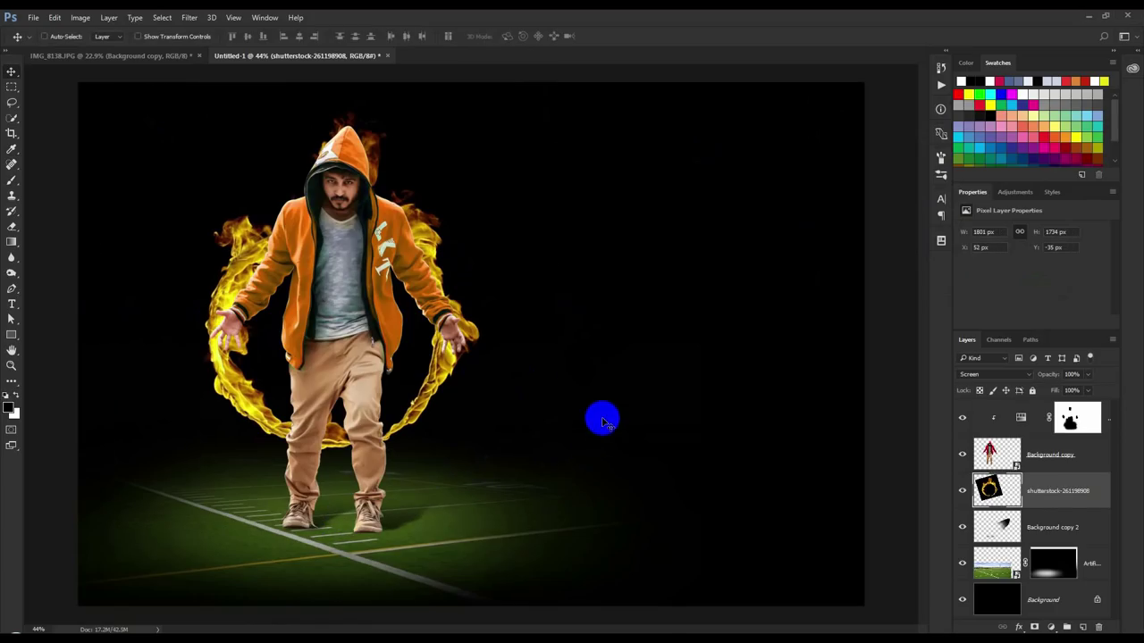
pyautogui.scroll(1, 554, 404)
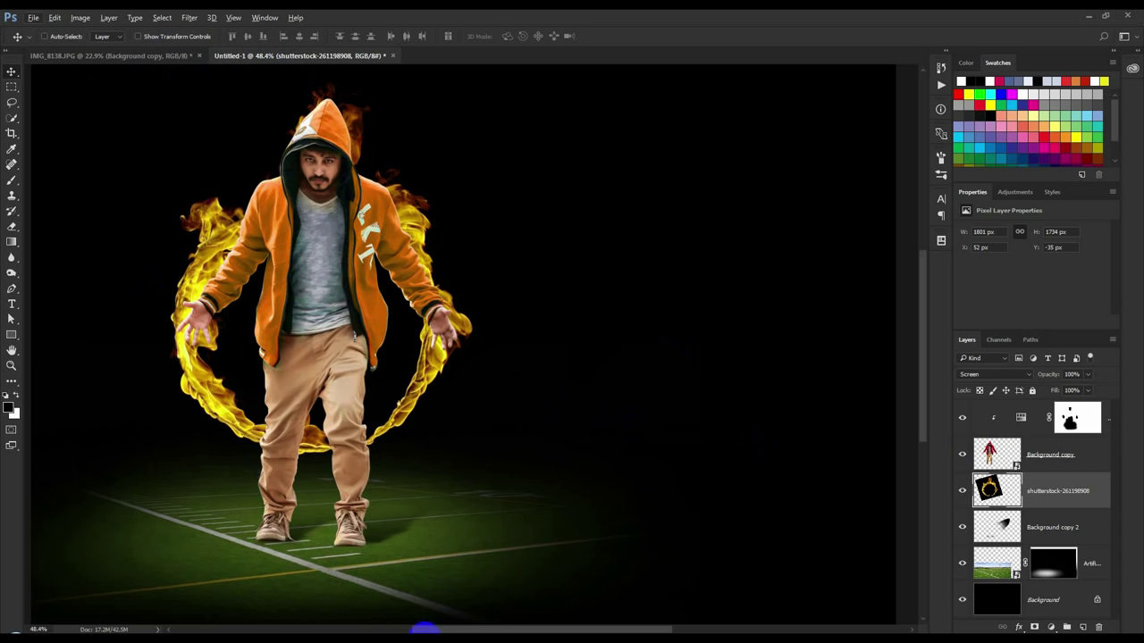
# Save the IMG_8138 cutout as IMG_8138.psd and close it
pyautogui.click(164, 55)
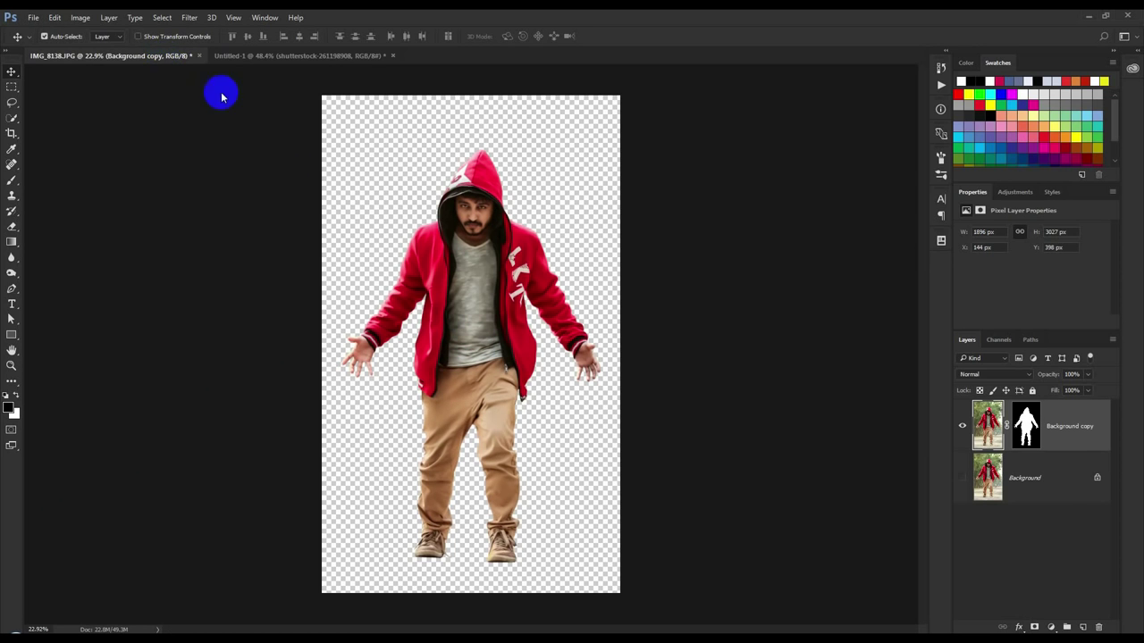
pyautogui.hotkey('ctrl', 'shift', 's')
pyautogui.click(1034, 613)
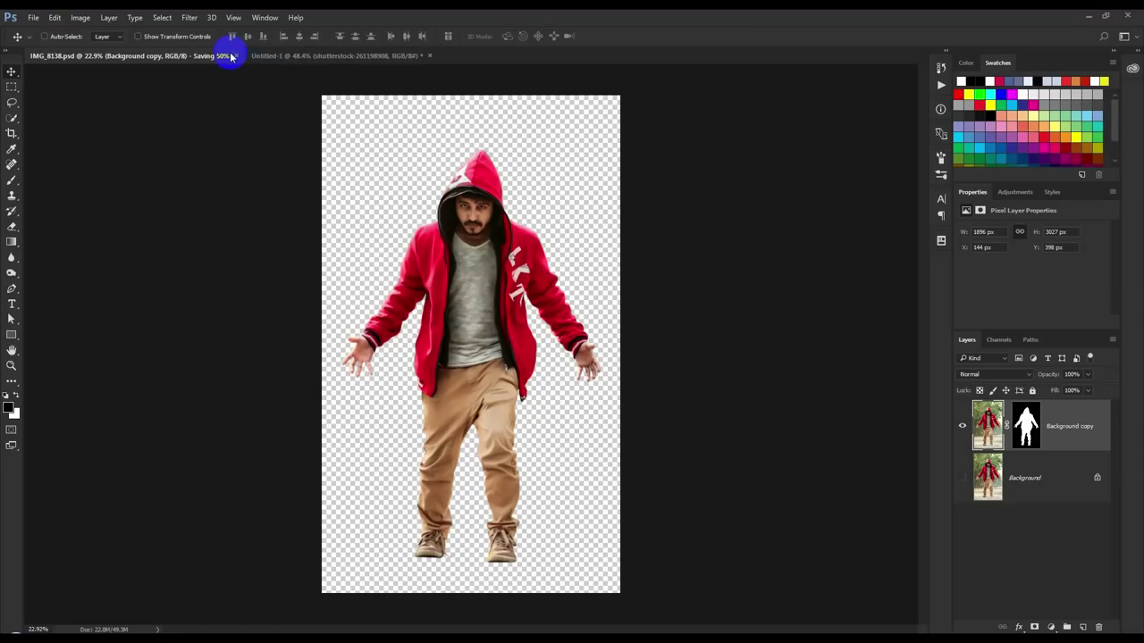
pyautogui.click(191, 55)
# Save the fire composite as manipulation.psd
pyautogui.hotkey('ctrl', 'shift', 's')
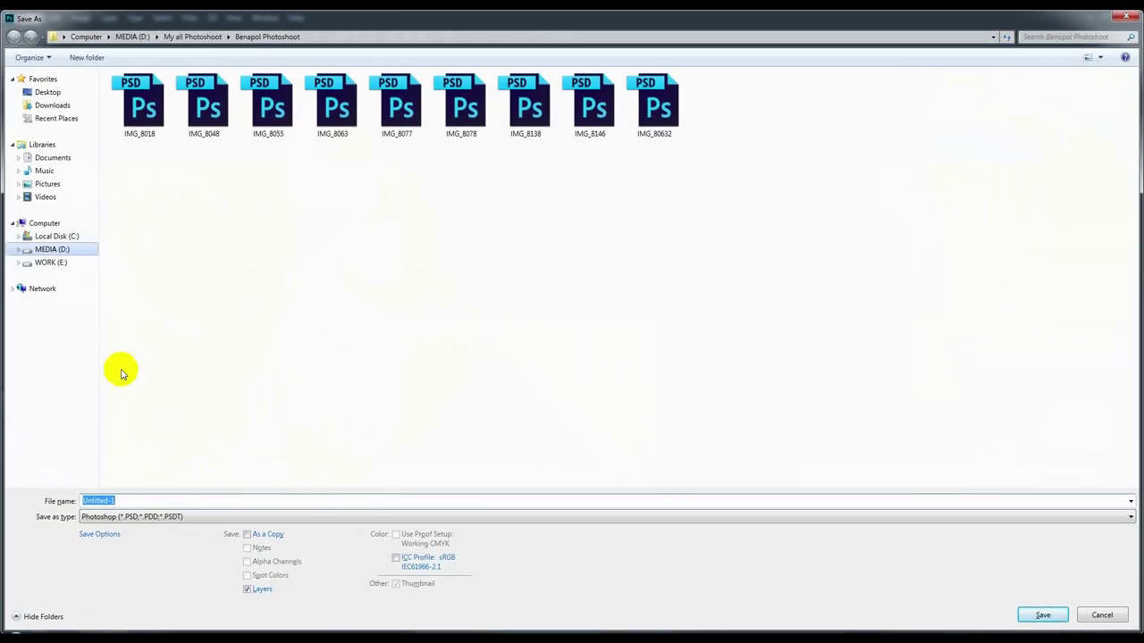
pyautogui.write('manipulation')
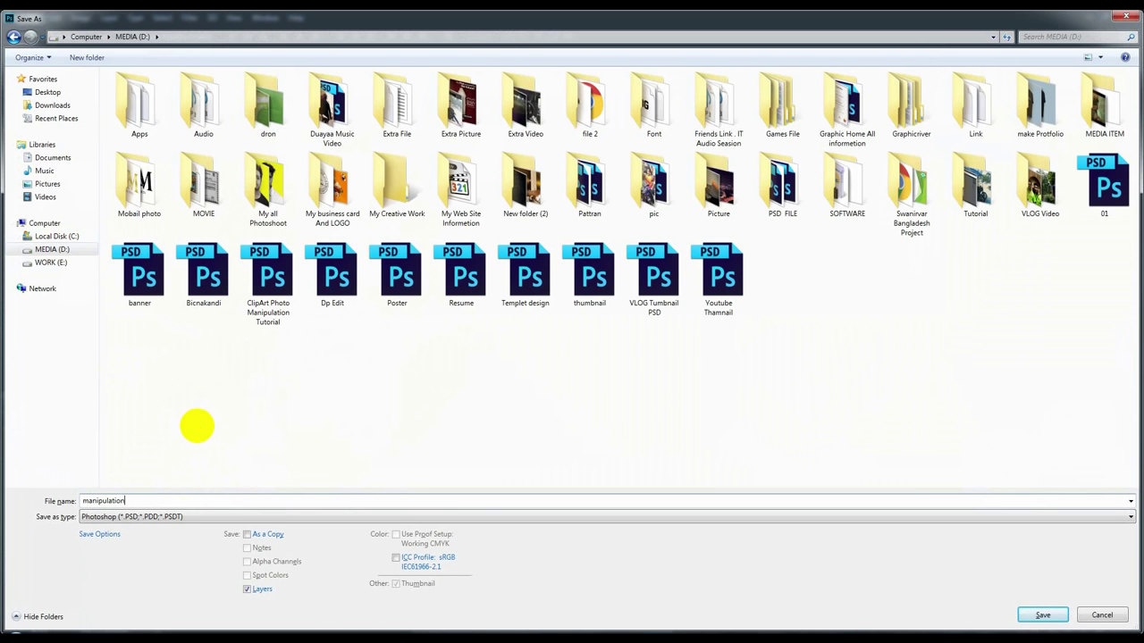
pyautogui.press('Return')
# Add a Hue/Saturation adjustment above the Artificial field layer and clip it to that layer
pyautogui.scroll(1, 447, 426)
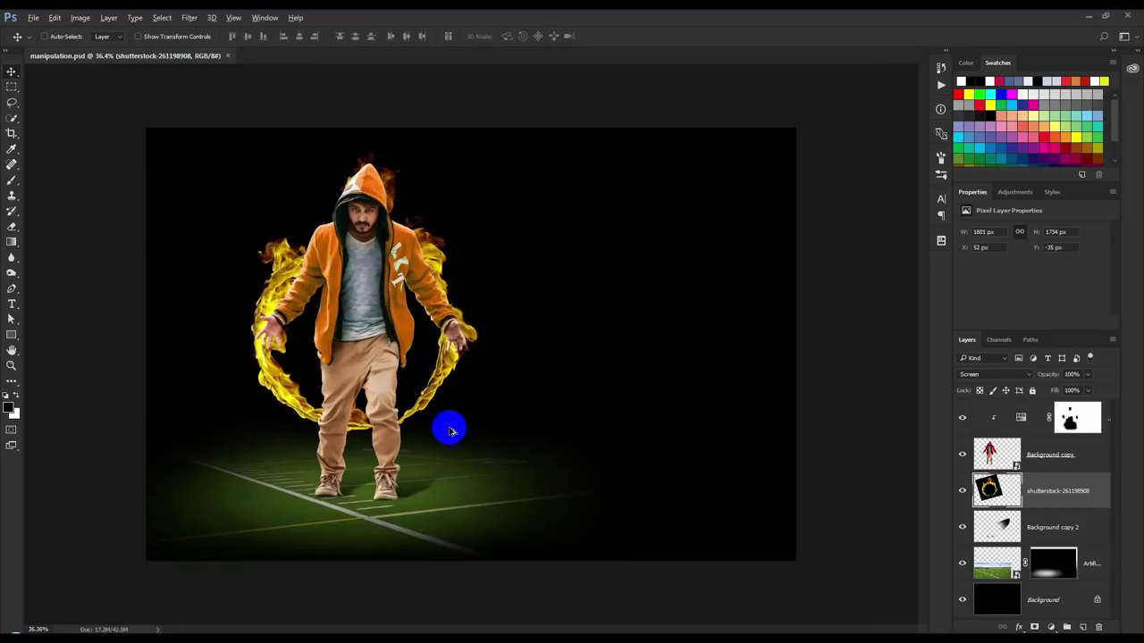
pyautogui.scroll(1, 446, 434)
pyautogui.click(1024, 563)
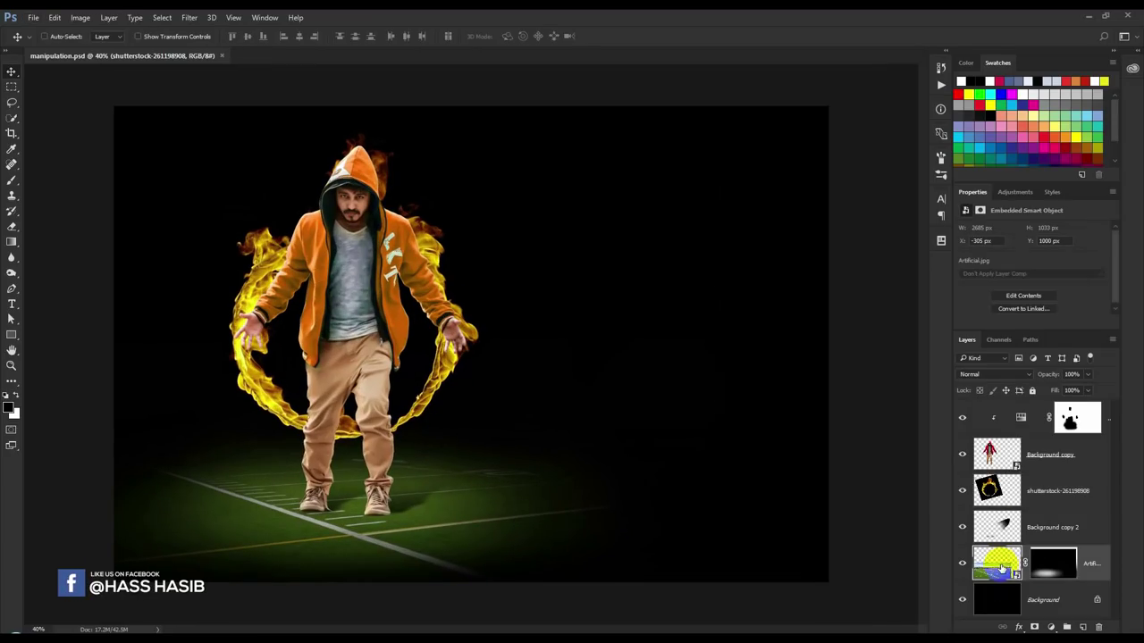
pyautogui.click(1052, 628)
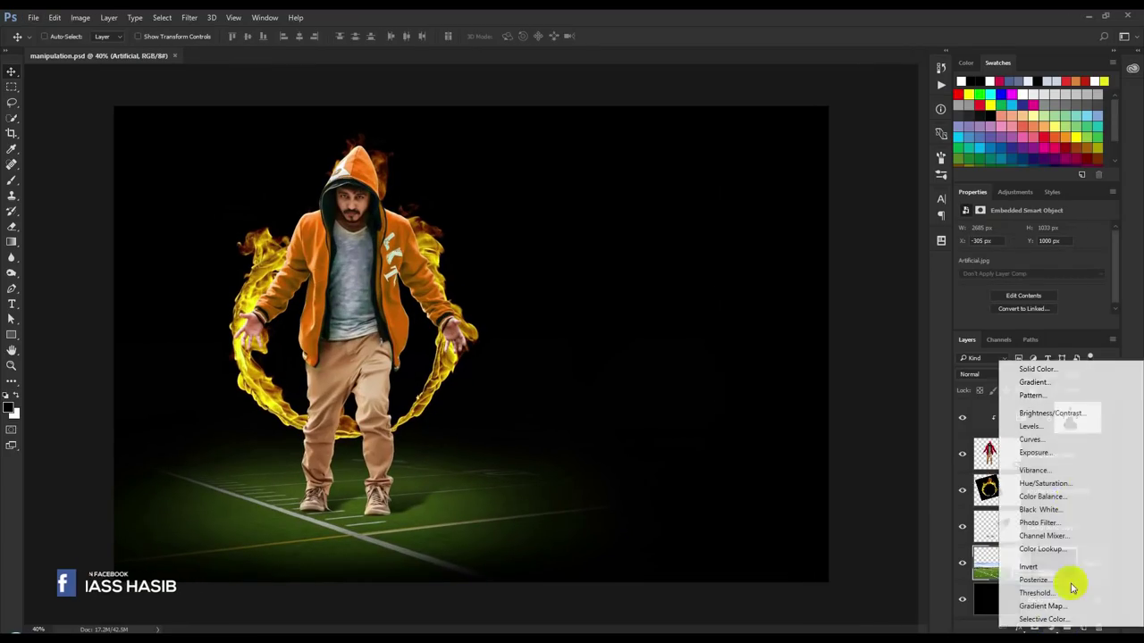
pyautogui.click(1048, 487)
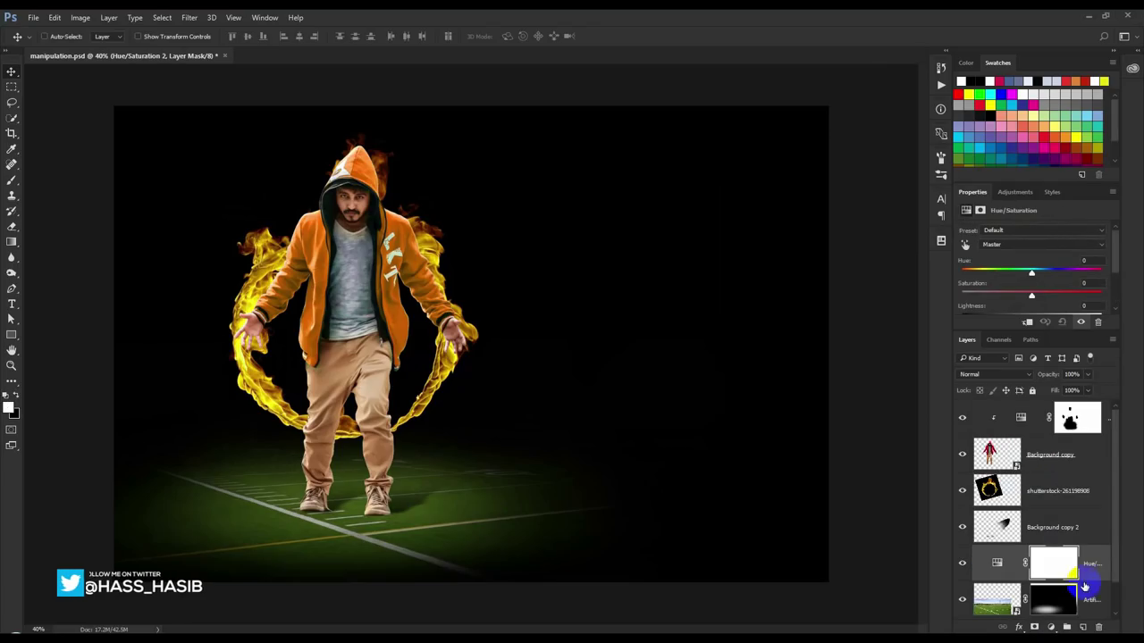
pyautogui.keyDown('alt'); pyautogui.click(1096, 579); pyautogui.keyUp('alt')
pyautogui.scroll(-1, 1066, 478)
pyautogui.click(1060, 528)
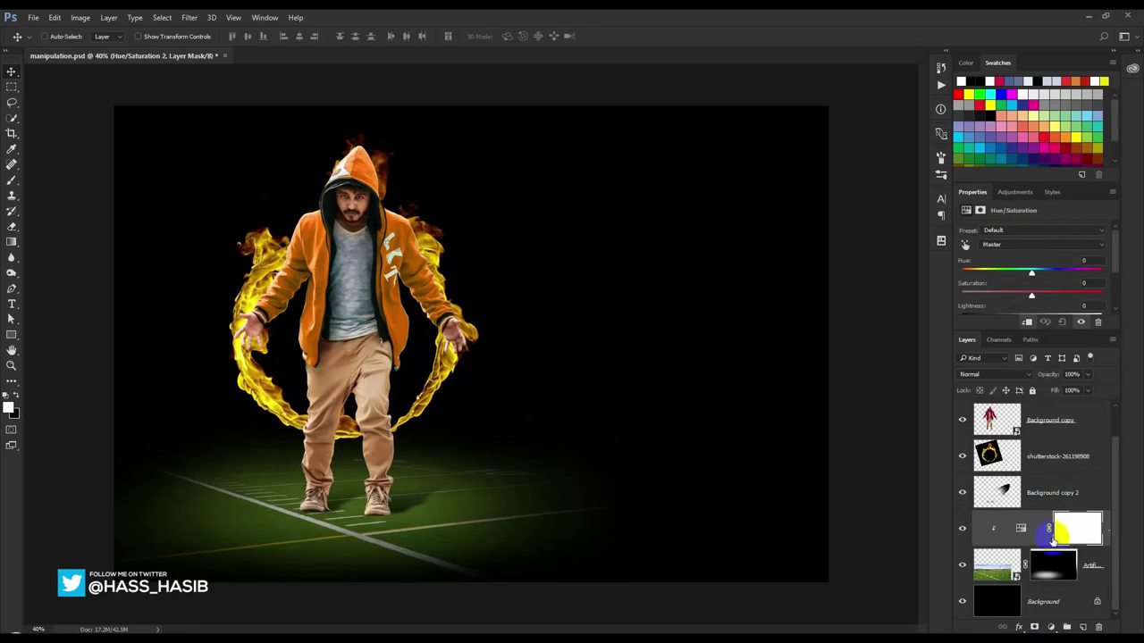
pyautogui.rightClick(1095, 535)
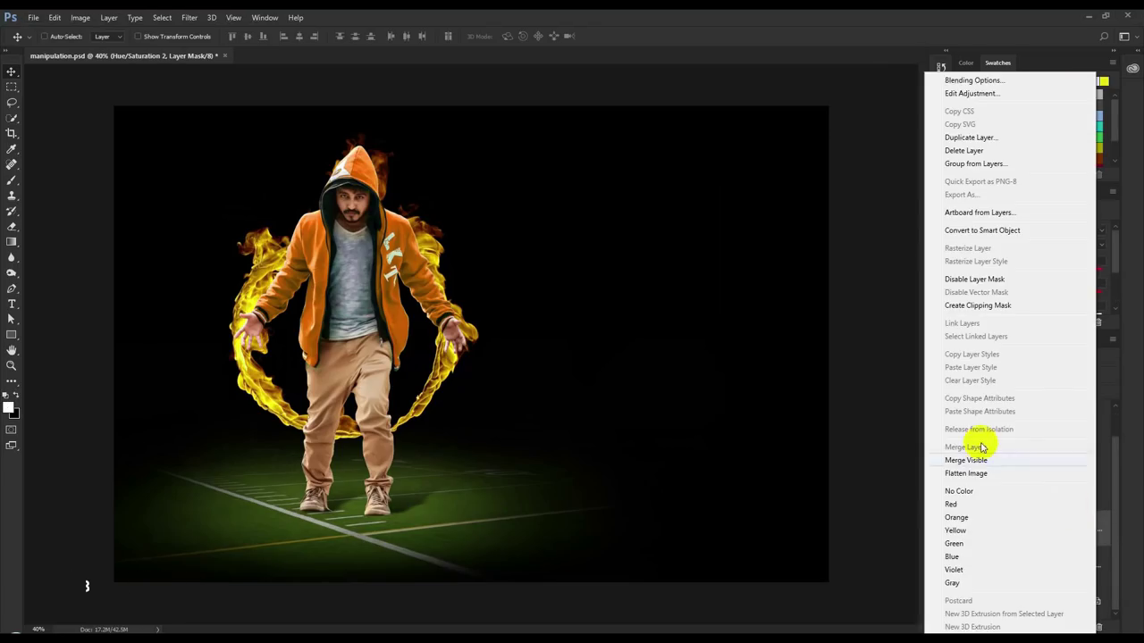
pyautogui.click(977, 305)
# Widen the side panels and set the clipped adjustment's hue to -27 for an olive field
pyautogui.click(961, 530)
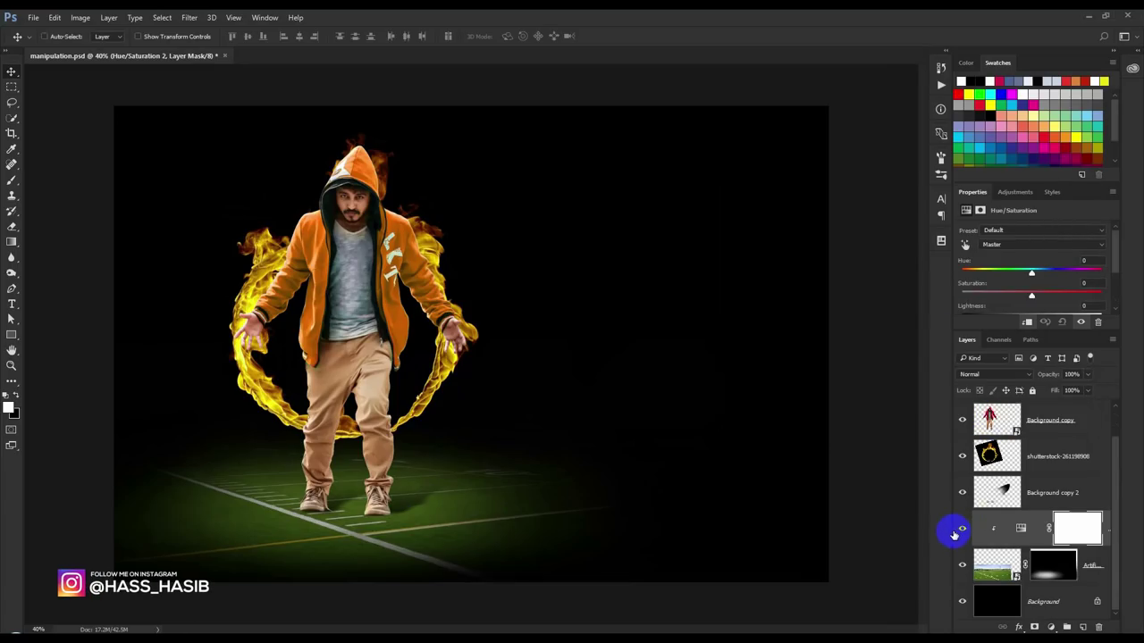
pyautogui.moveTo(951, 530); pyautogui.dragTo(915, 531)
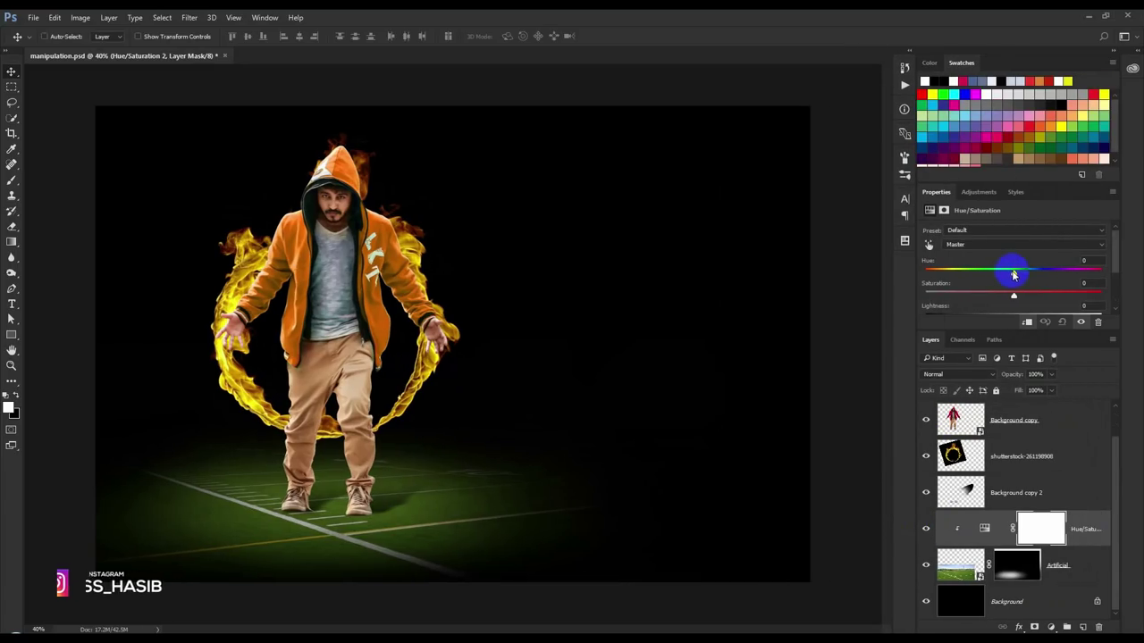
pyautogui.moveTo(1039, 275)
pyautogui.mouseDown()
pyautogui.moveTo(971, 279)
pyautogui.moveTo(995, 270)
pyautogui.mouseUp()
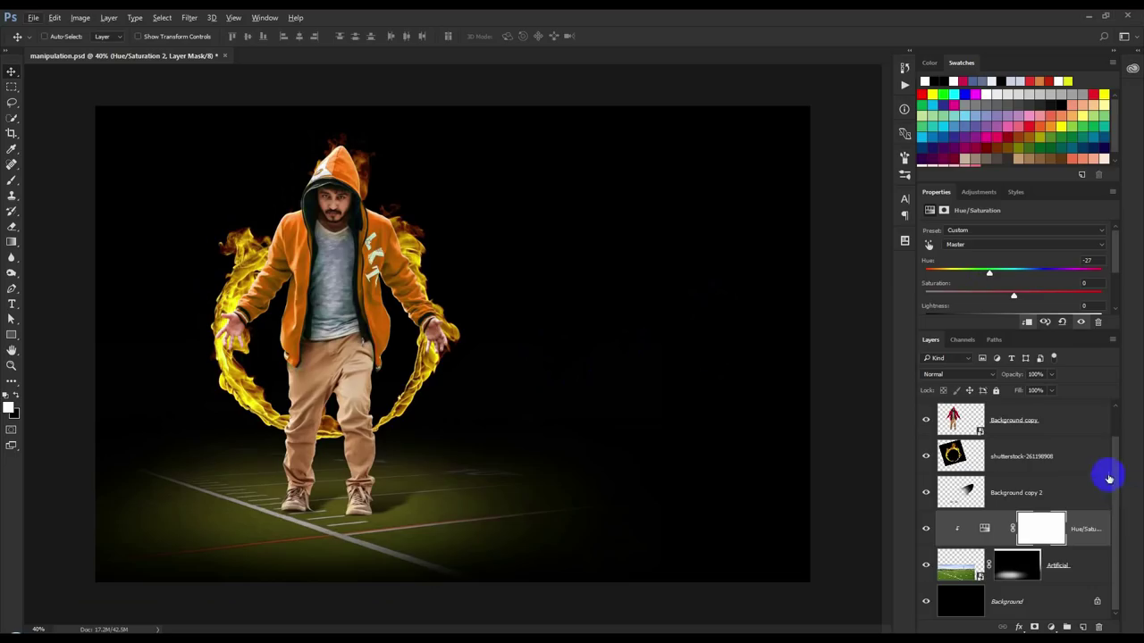
pyautogui.scroll(1, 1029, 482)
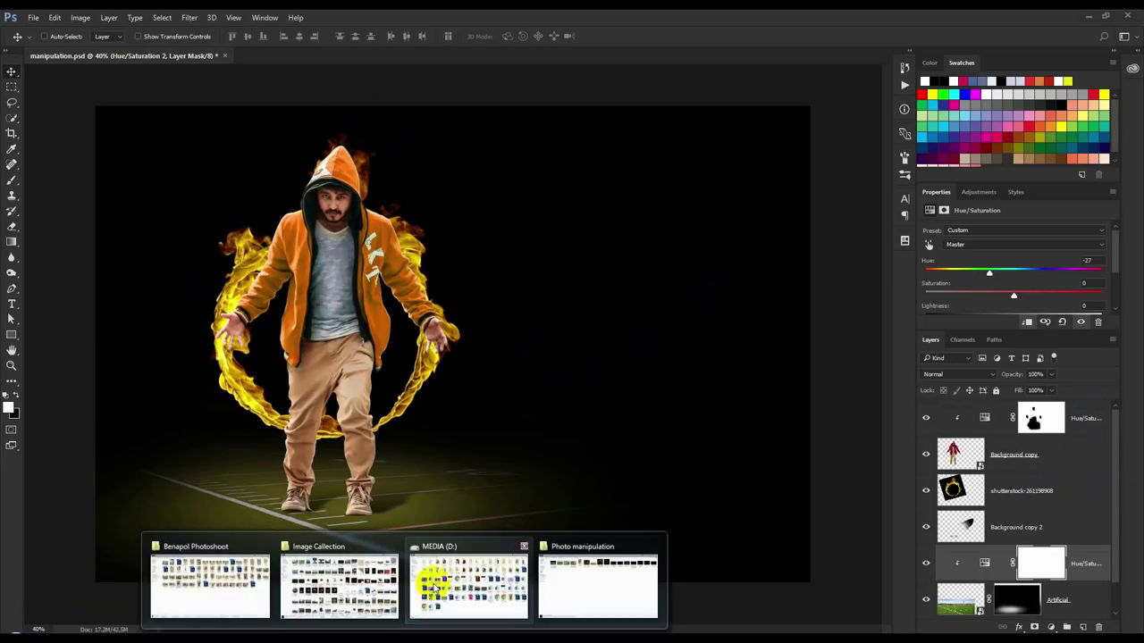
# Place shutterstock-687194443 over the figure's head and rotate it counter-clockwise
pyautogui.click(600, 568)
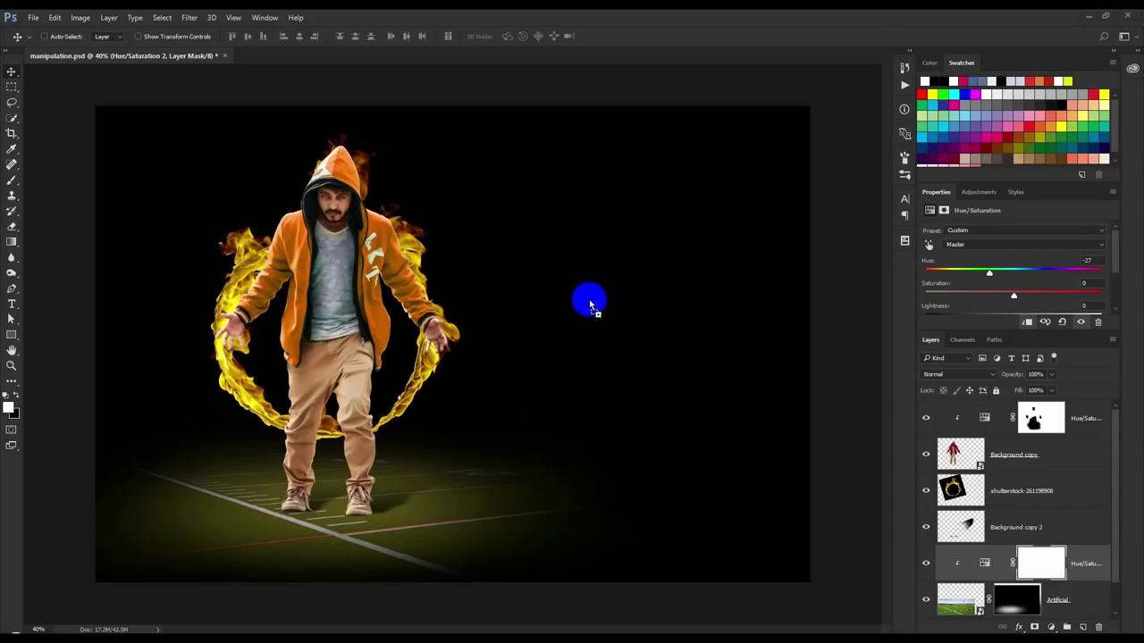
pyautogui.moveTo(589, 304)
pyautogui.mouseDown()
pyautogui.moveTo(536, 311)
pyautogui.moveTo(462, 224)
pyautogui.mouseUp()
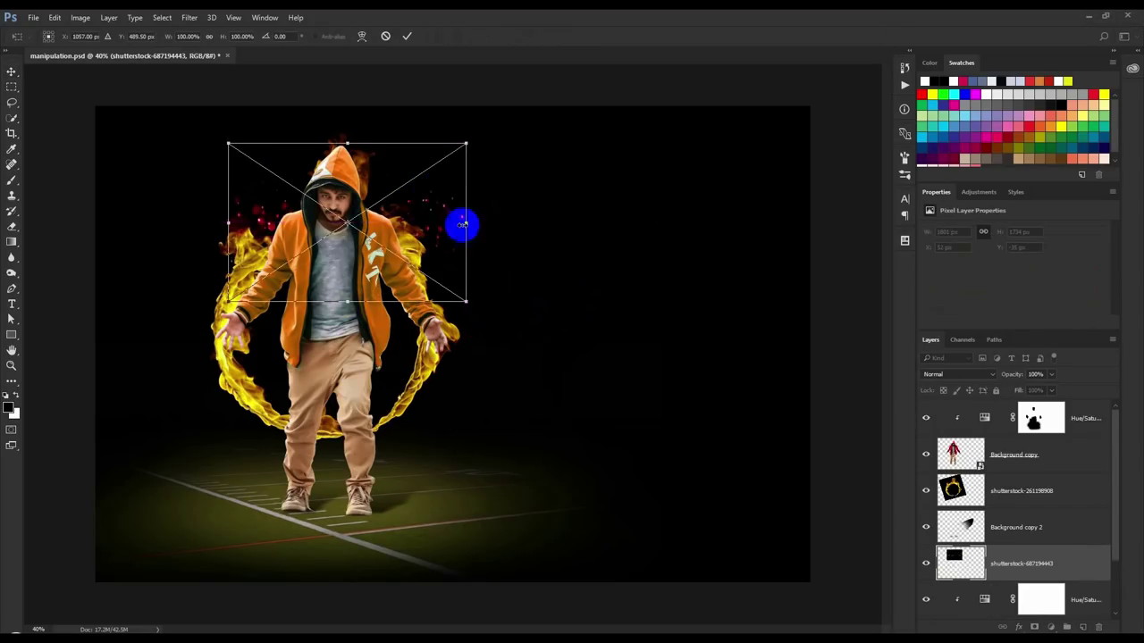
pyautogui.scroll(2, 406, 198)
pyautogui.moveTo(641, 189)
pyautogui.mouseDown()
pyautogui.moveTo(455, 127)
pyautogui.moveTo(459, 306)
pyautogui.moveTo(439, 378)
pyautogui.moveTo(404, 171)
pyautogui.mouseUp()
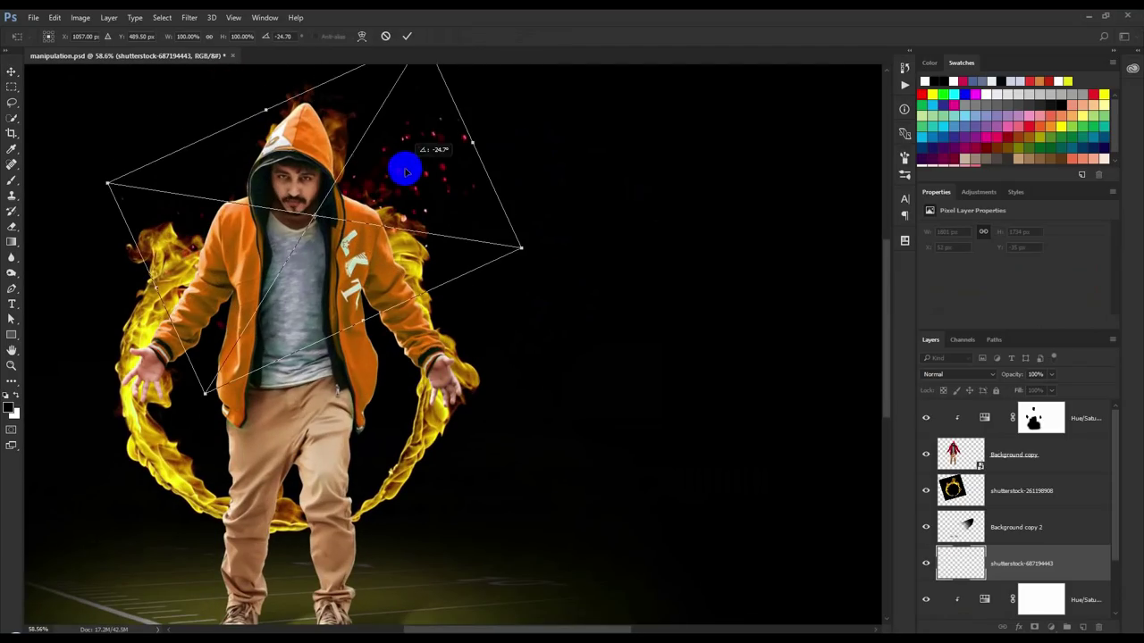
pyautogui.scroll(1, 405, 237)
pyautogui.moveTo(363, 204)
pyautogui.mouseDown()
pyautogui.moveTo(451, 284)
pyautogui.moveTo(401, 268)
pyautogui.mouseUp()
# Shrink and rotate the sparks further over the hood, then commit the placement
pyautogui.moveTo(420, 223)
pyautogui.mouseDown()
pyautogui.moveTo(462, 206)
pyautogui.moveTo(460, 245)
pyautogui.mouseUp()
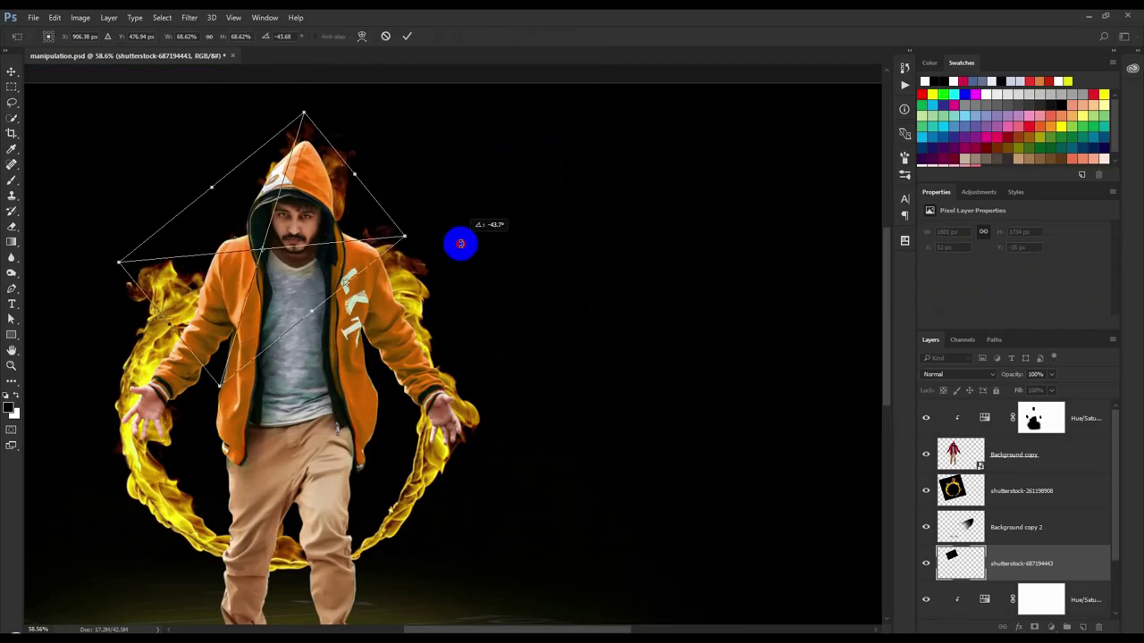
pyautogui.moveTo(372, 214); pyautogui.dragTo(356, 204)
pyautogui.moveTo(427, 244); pyautogui.dragTo(454, 222)
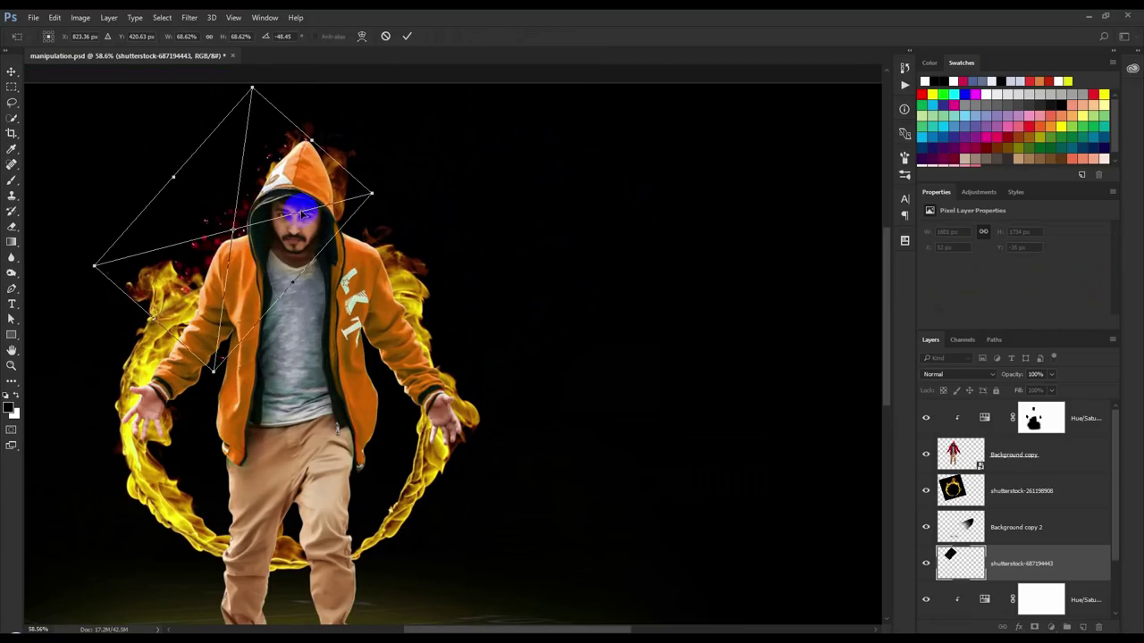
pyautogui.moveTo(296, 176); pyautogui.dragTo(315, 196)
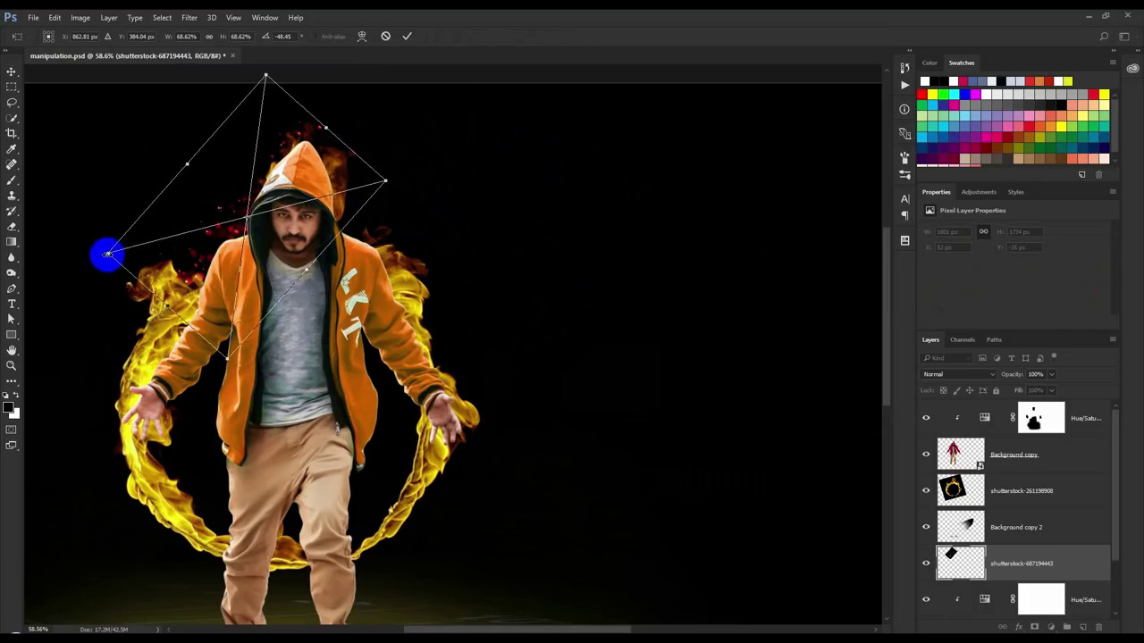
pyautogui.moveTo(107, 255); pyautogui.dragTo(140, 247)
pyautogui.moveTo(429, 312); pyautogui.dragTo(420, 299)
pyautogui.moveTo(334, 242); pyautogui.dragTo(306, 243)
pyautogui.press('Return')
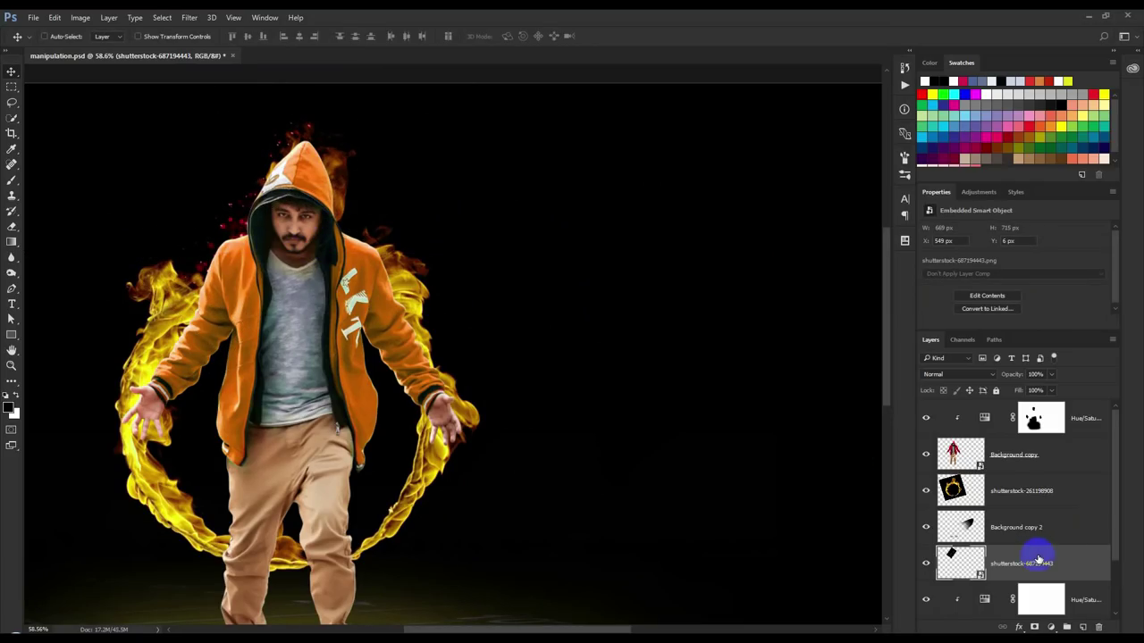
pyautogui.rightClick(1039, 559)
# Rasterize the first sparks layer and recolour it with Hue/Saturation
pyautogui.click(906, 276)
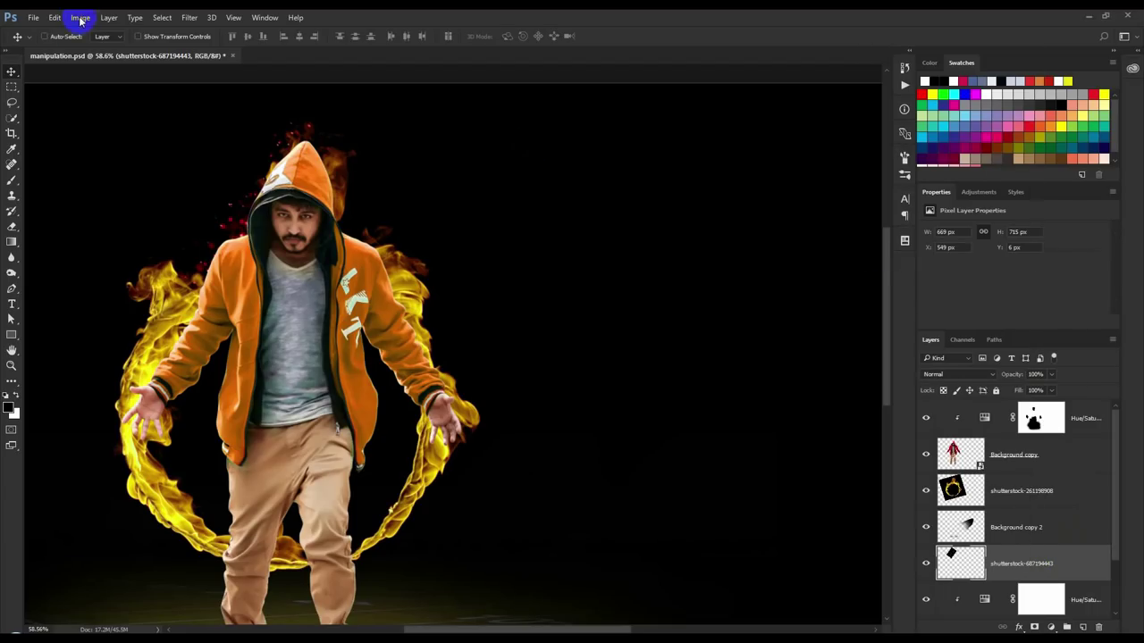
pyautogui.click(80, 18)
pyautogui.moveTo(116, 105)
pyautogui.click(271, 106)
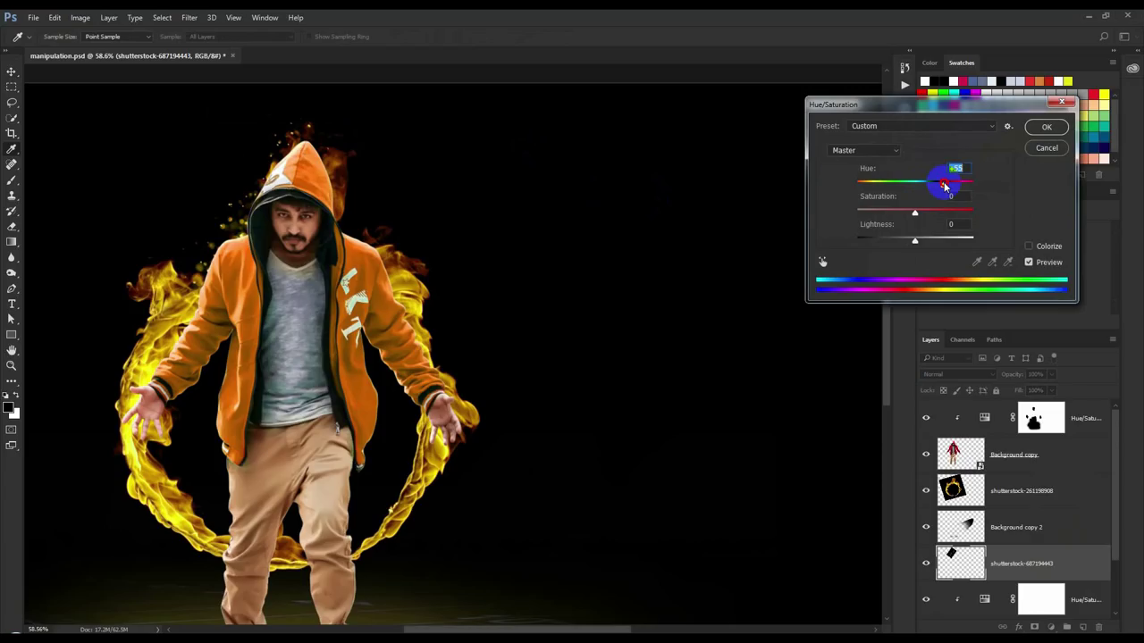
pyautogui.click(1043, 129)
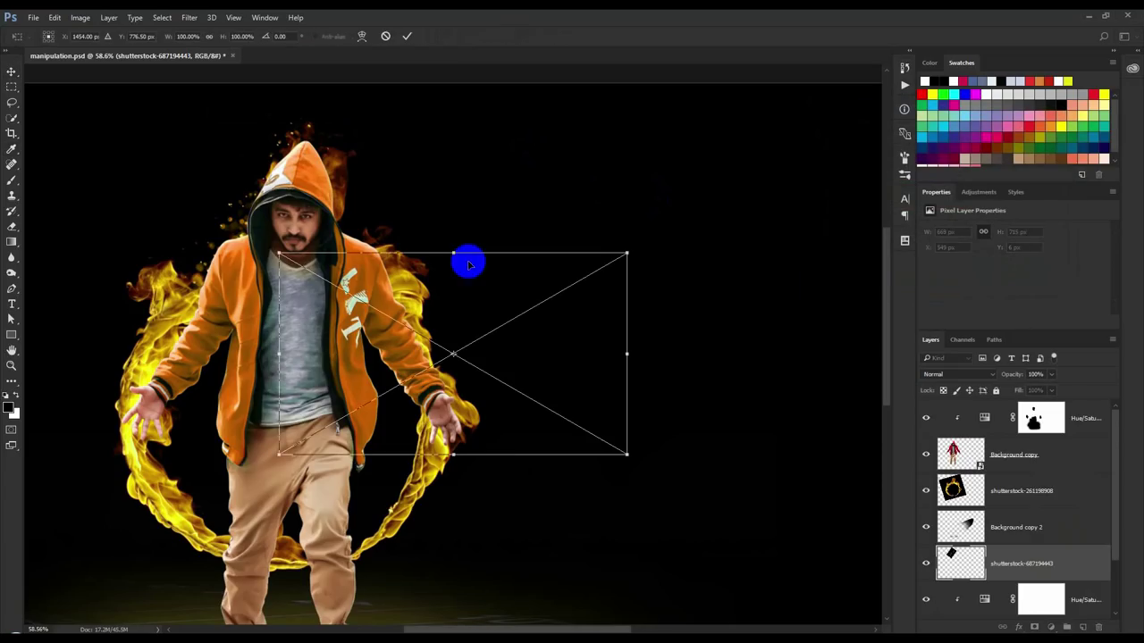
pyautogui.moveTo(498, 280); pyautogui.dragTo(355, 173)
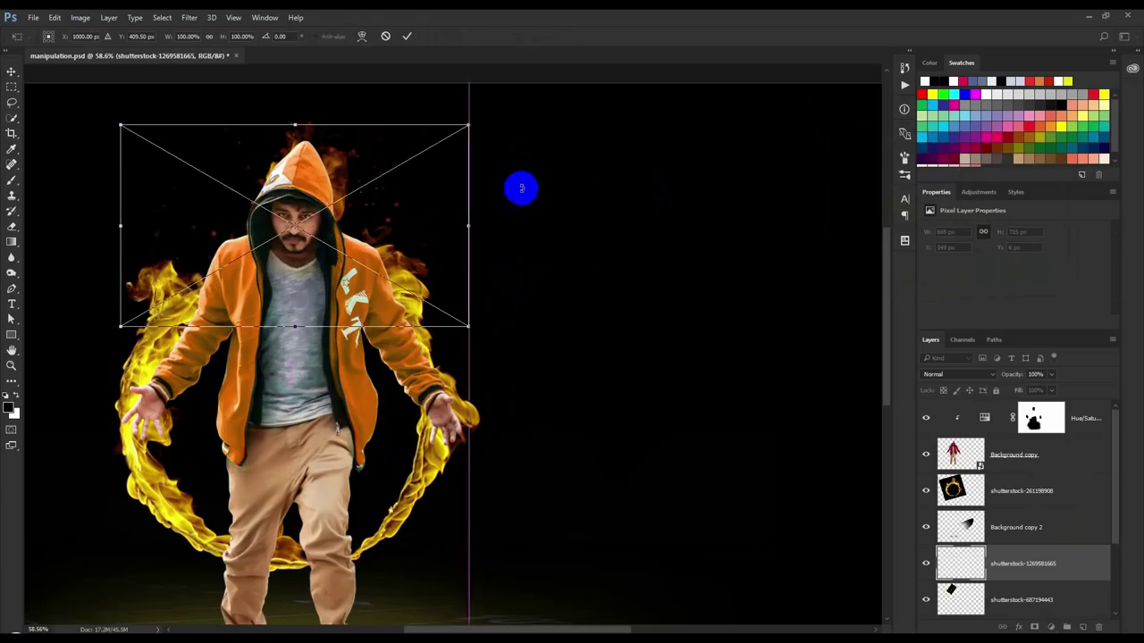
pyautogui.moveTo(521, 186); pyautogui.dragTo(500, 360)
pyautogui.moveTo(390, 285); pyautogui.dragTo(393, 306)
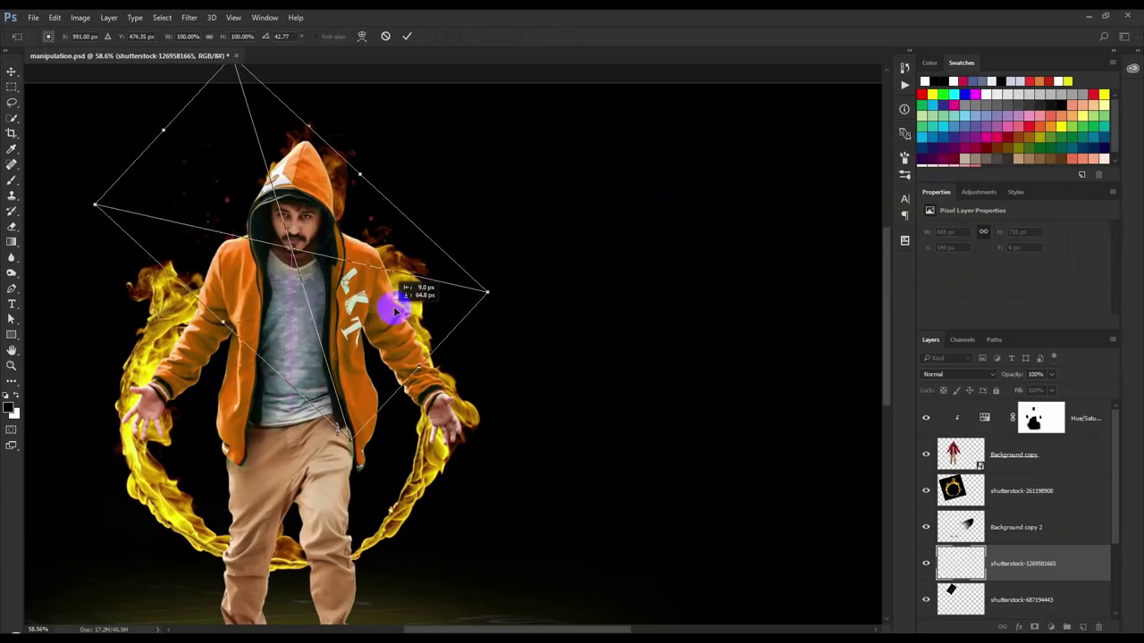
pyautogui.click(405, 37)
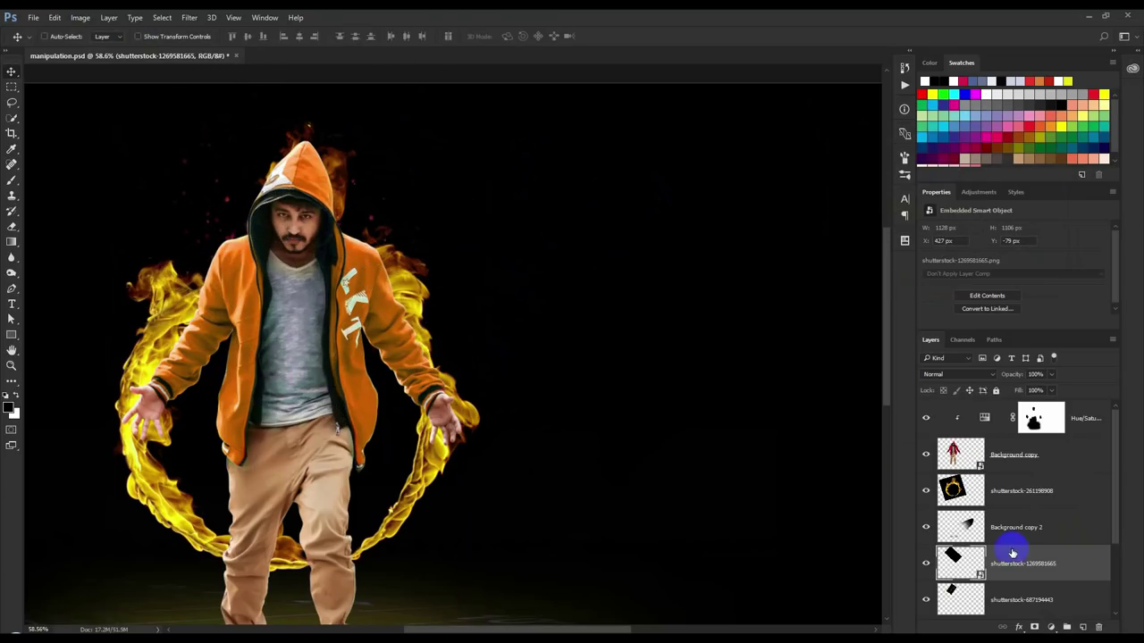
pyautogui.rightClick(1013, 553)
pyautogui.click(901, 274)
# Recolour the second sparks layer with Hue/Saturation, then browse to the next sparks image
pyautogui.click(80, 17)
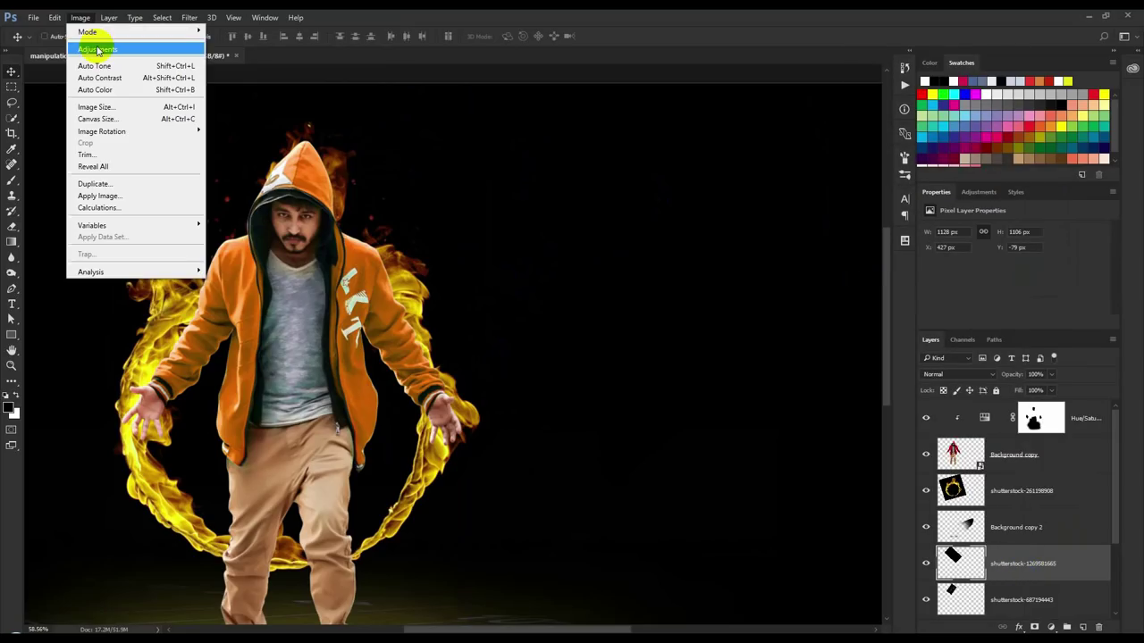
pyautogui.moveTo(97, 49)
pyautogui.click(263, 115)
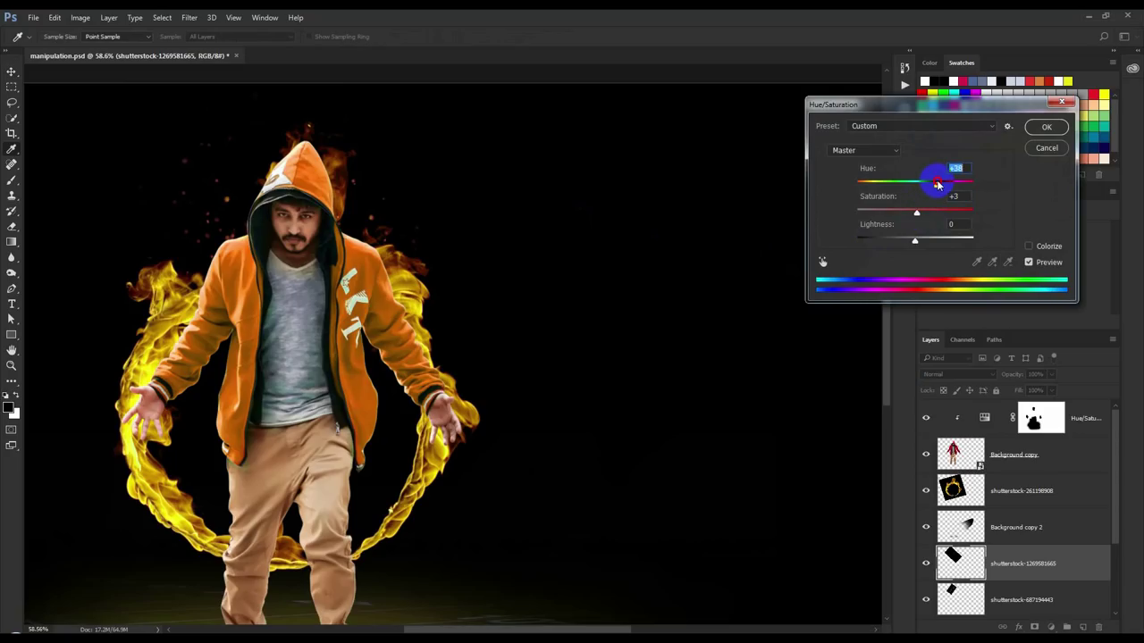
pyautogui.click(1033, 132)
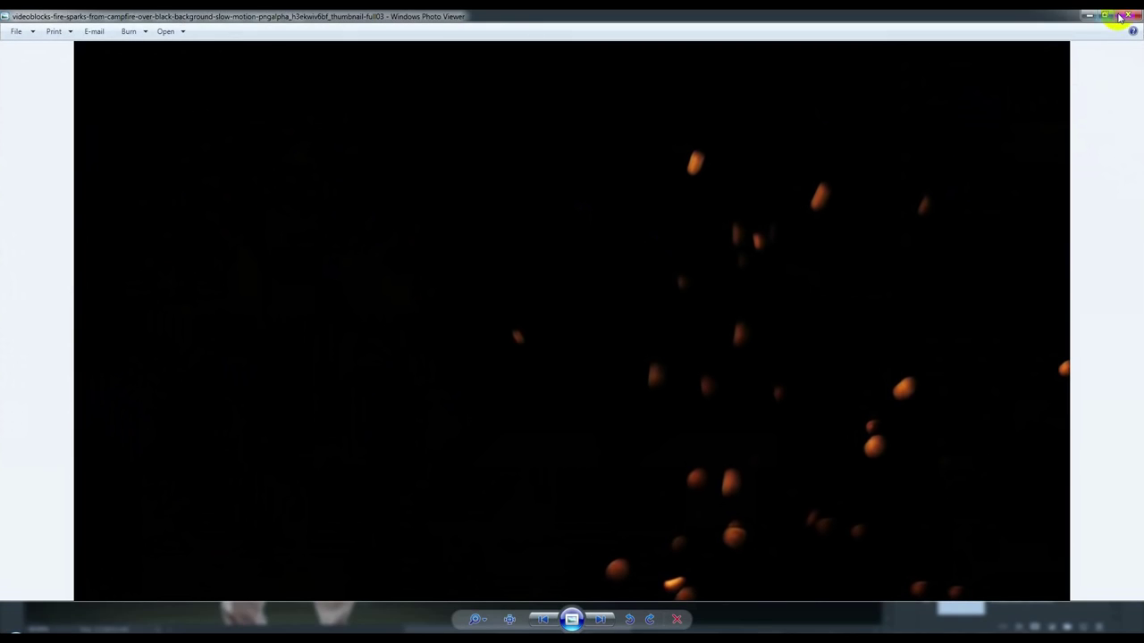
pyautogui.click(1120, 17)
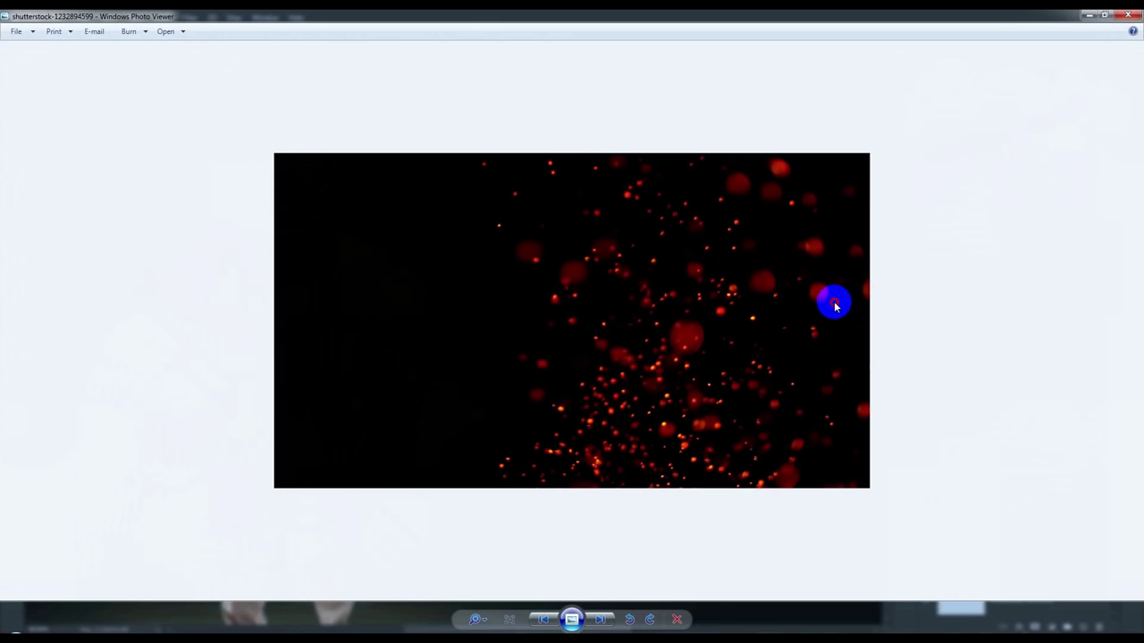
pyautogui.press('Left')
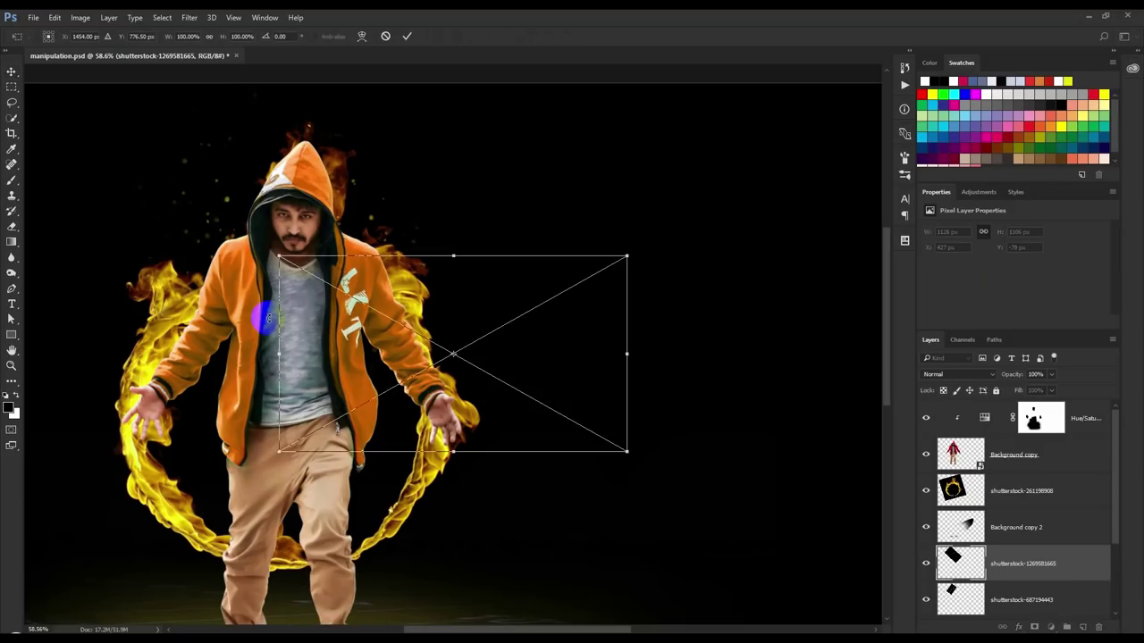
pyautogui.moveTo(266, 314)
pyautogui.mouseDown()
pyautogui.moveTo(184, 253)
pyautogui.moveTo(465, 439)
pyautogui.moveTo(408, 311)
pyautogui.moveTo(477, 332)
pyautogui.mouseUp()
pyautogui.moveTo(531, 359); pyautogui.dragTo(605, 297)
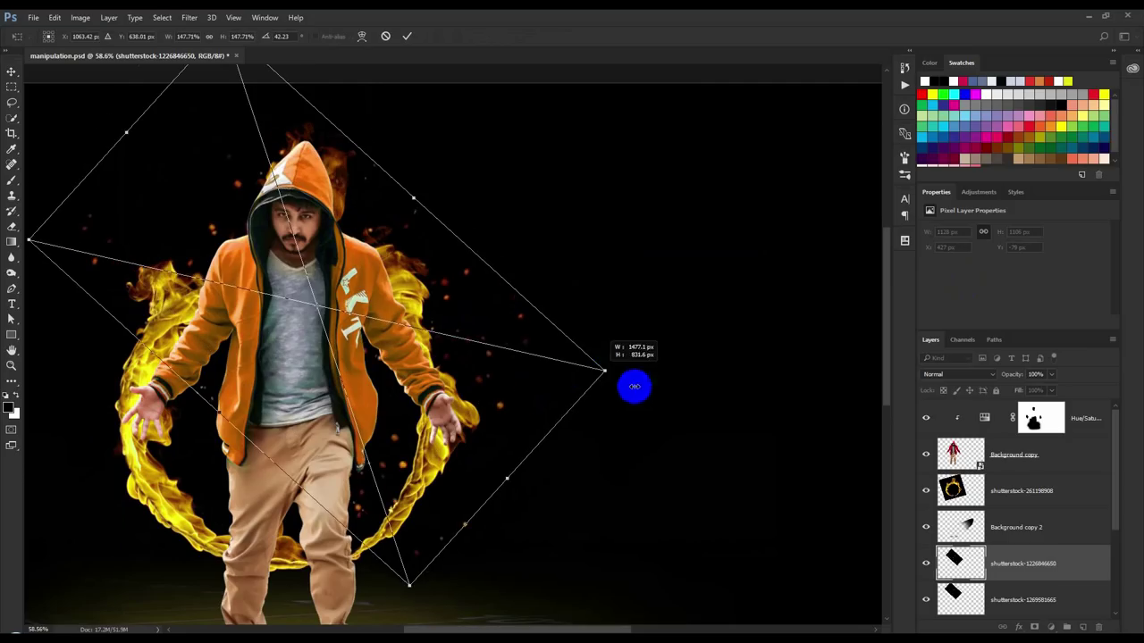
pyautogui.moveTo(533, 306)
pyautogui.mouseDown()
pyautogui.moveTo(426, 316)
pyautogui.moveTo(374, 265)
pyautogui.mouseUp()
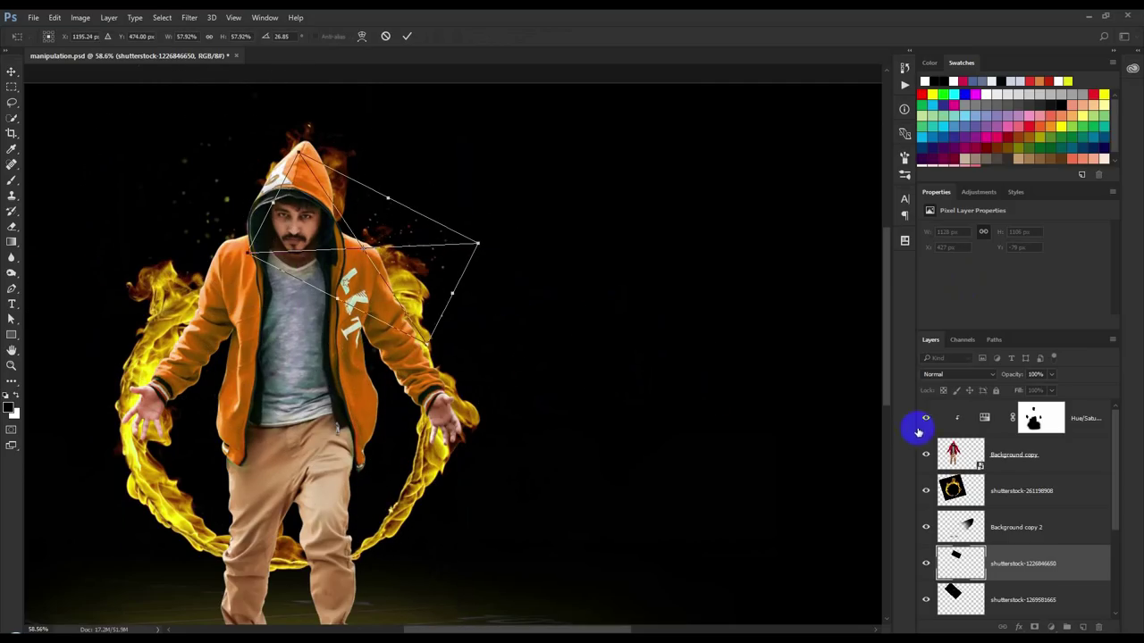
pyautogui.click(947, 376)
pyautogui.click(934, 455)
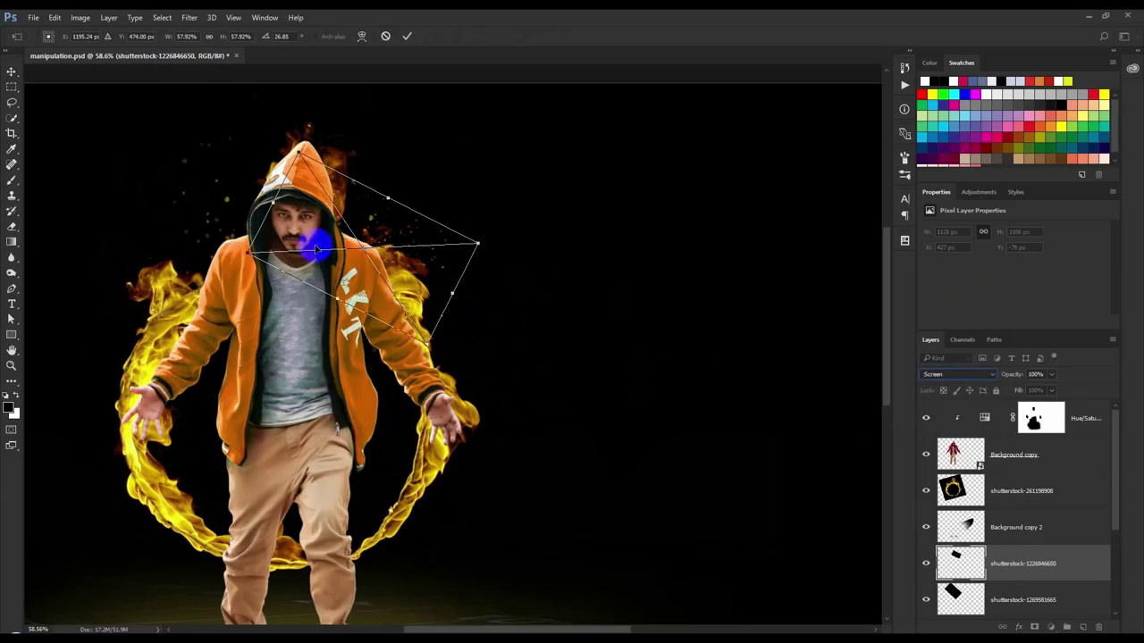
pyautogui.click(408, 36)
pyautogui.scroll(-1, 1037, 536)
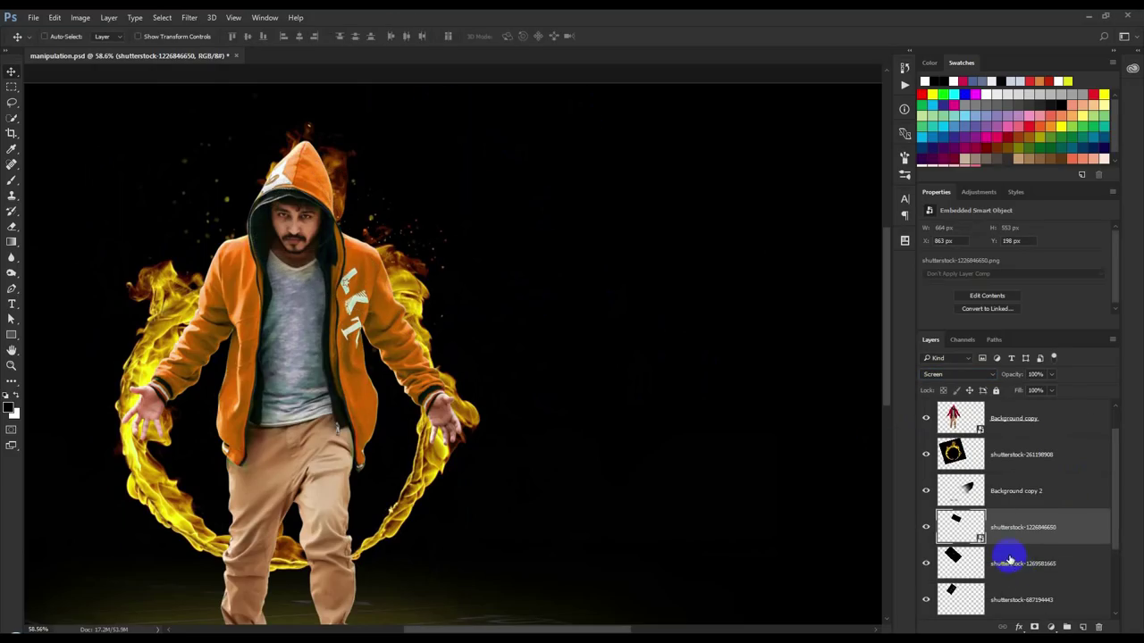
# Set the two earlier sparks layers to Screen blending and reselect the third sparks layer
pyautogui.click(1008, 563)
pyautogui.keyDown('shift'); pyautogui.click(1009, 595); pyautogui.keyUp('shift')
pyautogui.click(958, 375)
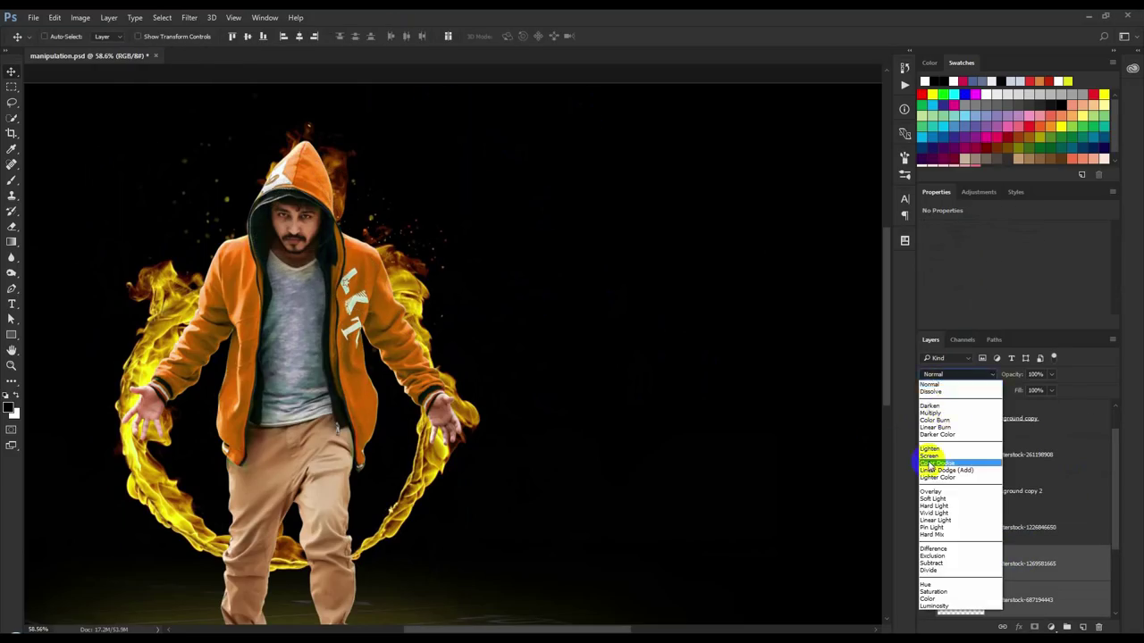
pyautogui.click(932, 456)
pyautogui.scroll(-1, 1045, 551)
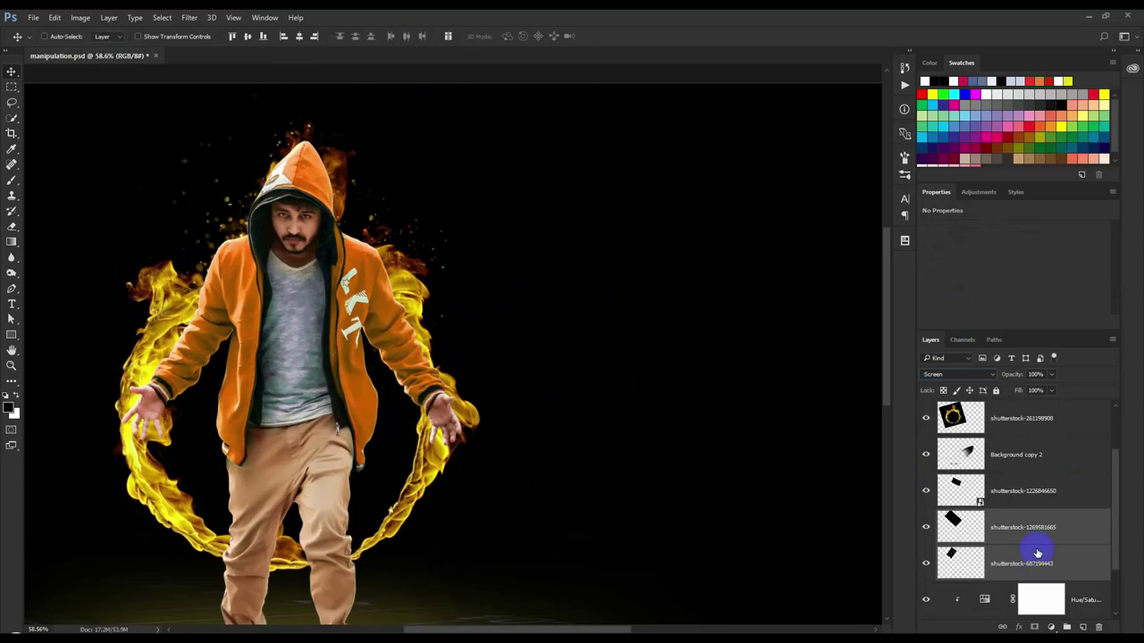
pyautogui.click(995, 490)
# Duplicate the hood sparks, rotate about -70°, shrink to 47%, and place beside the left arm
pyautogui.moveTo(518, 227)
pyautogui.mouseDown()
pyautogui.moveTo(480, 206)
pyautogui.moveTo(382, 307)
pyautogui.mouseUp()
pyautogui.hotkey('ctrl', 't')
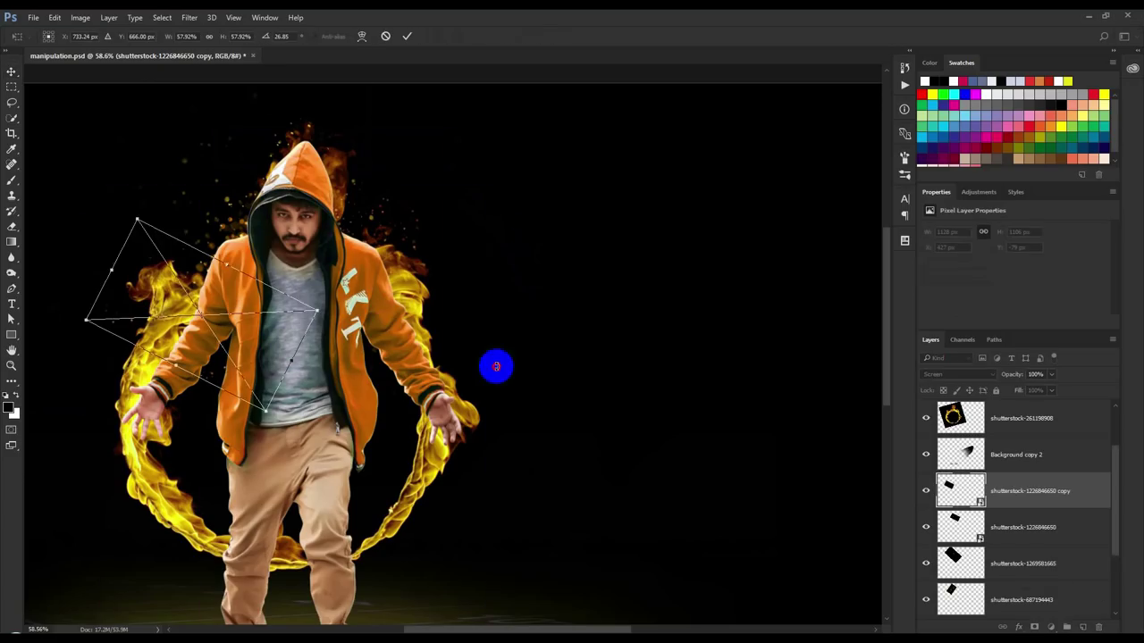
pyautogui.moveTo(331, 173)
pyautogui.mouseDown()
pyautogui.moveTo(200, 318)
pyautogui.moveTo(199, 296)
pyautogui.mouseUp()
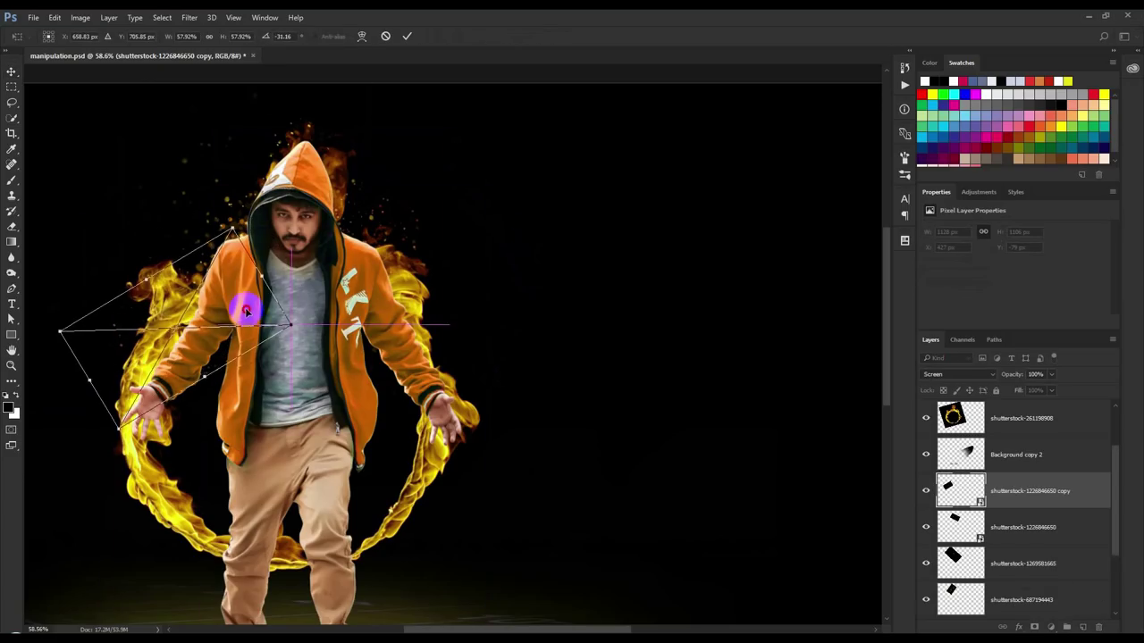
pyautogui.moveTo(332, 294); pyautogui.dragTo(320, 241)
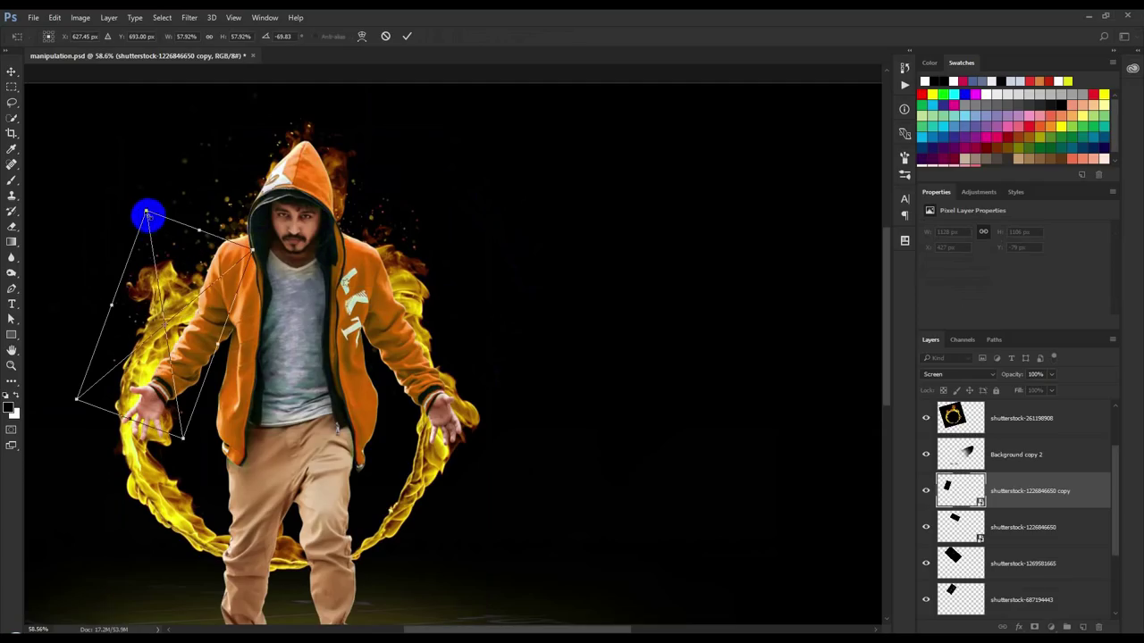
pyautogui.moveTo(148, 214); pyautogui.dragTo(158, 229)
pyautogui.moveTo(191, 268); pyautogui.dragTo(194, 274)
pyautogui.press('Return')
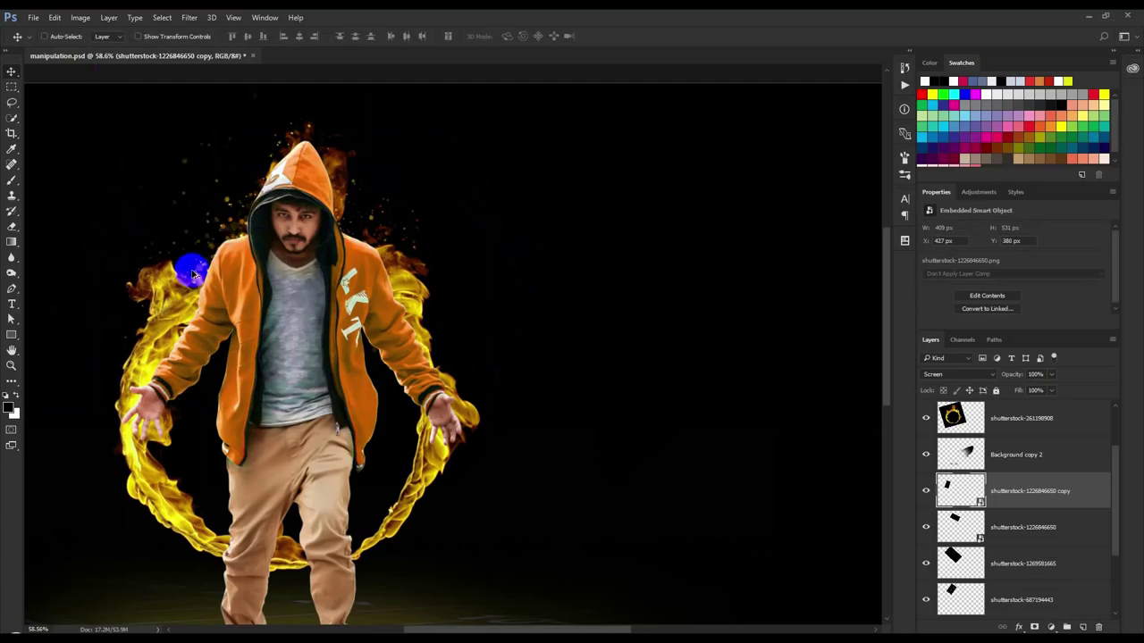
# Rasterize the sparkle copy and the original sparkle layer and shift both hues with Hue/Saturation
pyautogui.rightClick(1047, 506)
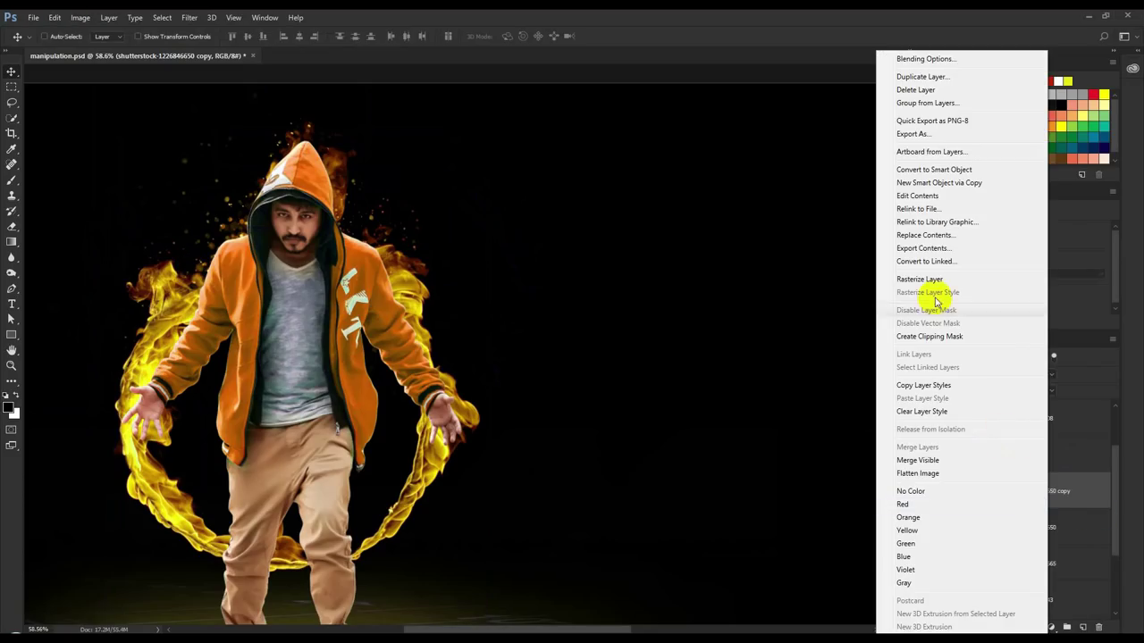
pyautogui.click(920, 279)
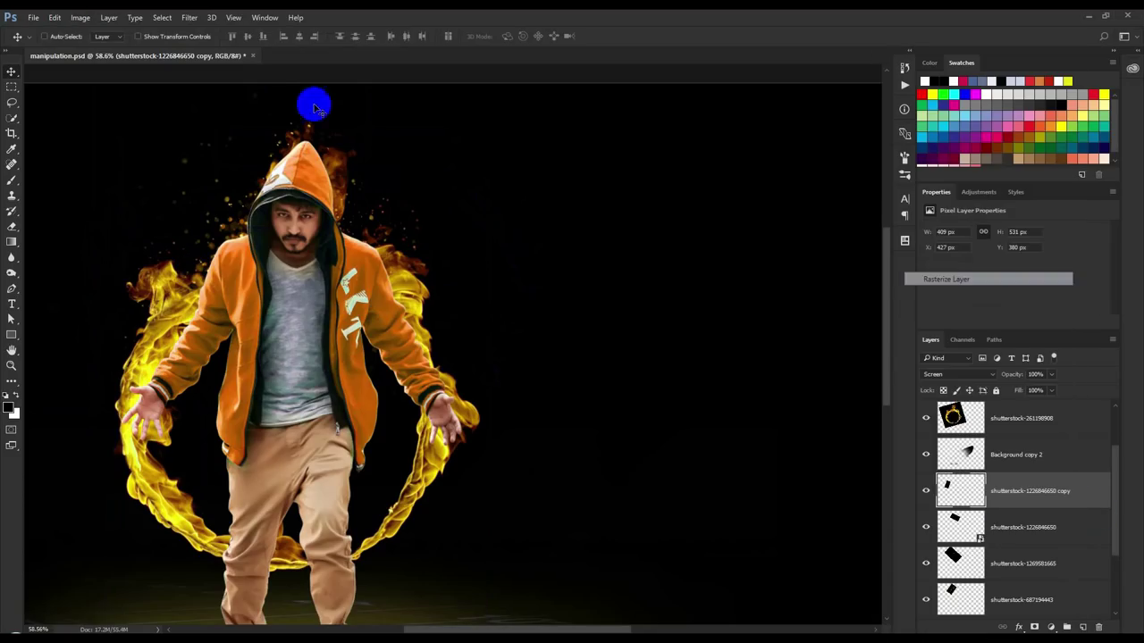
pyautogui.click(78, 18)
pyautogui.click(239, 113)
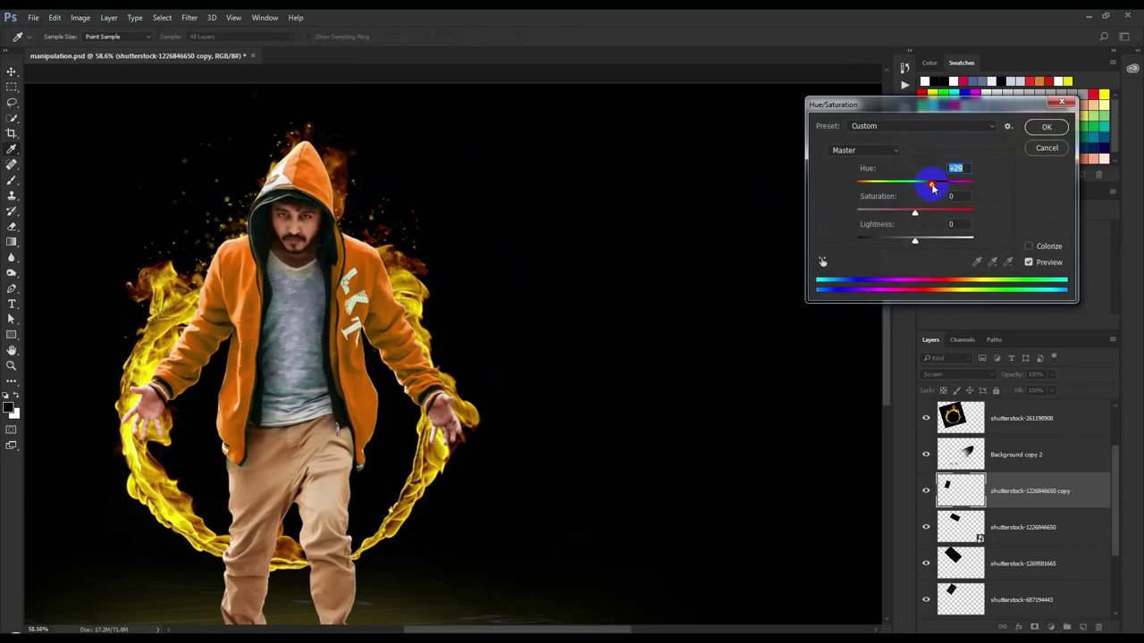
pyautogui.click(1037, 130)
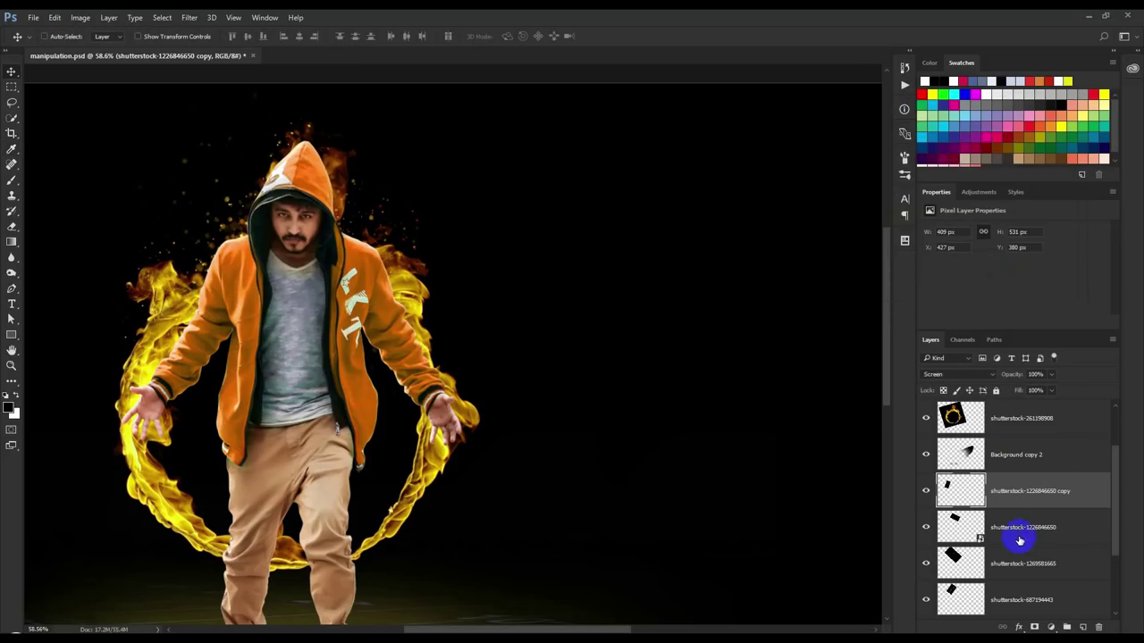
pyautogui.click(1019, 532)
pyautogui.rightClick(1019, 532)
pyautogui.click(910, 279)
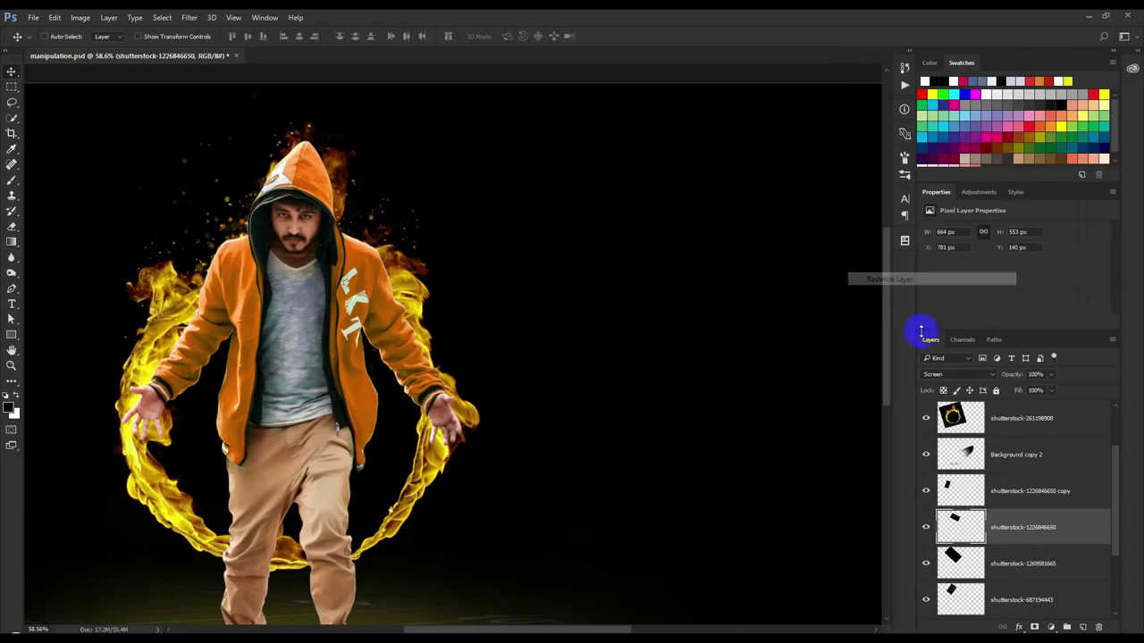
pyautogui.click(80, 18)
pyautogui.click(240, 114)
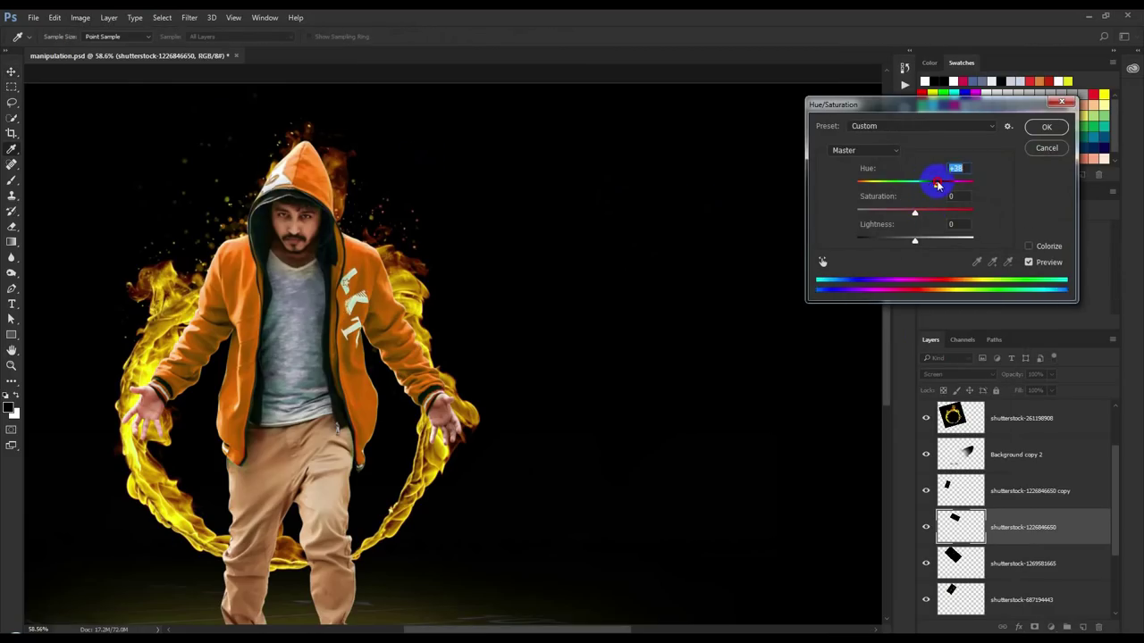
pyautogui.click(1046, 134)
# Duplicate both sparkle layers, move the copies up the layer stack, and shift them right and down
pyautogui.press('v')
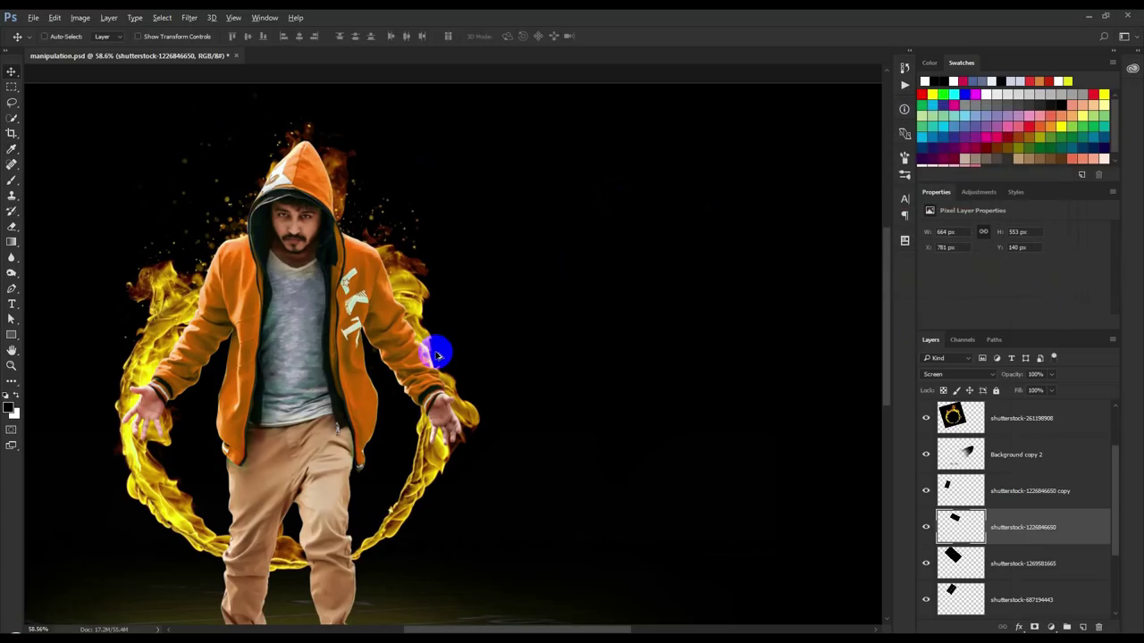
pyautogui.keyDown('shift'); pyautogui.click(1021, 503); pyautogui.keyUp('shift')
pyautogui.moveTo(230, 375); pyautogui.dragTo(556, 395)
pyautogui.moveTo(1013, 492)
pyautogui.mouseDown()
pyautogui.moveTo(984, 307)
pyautogui.moveTo(994, 404)
pyautogui.mouseUp()
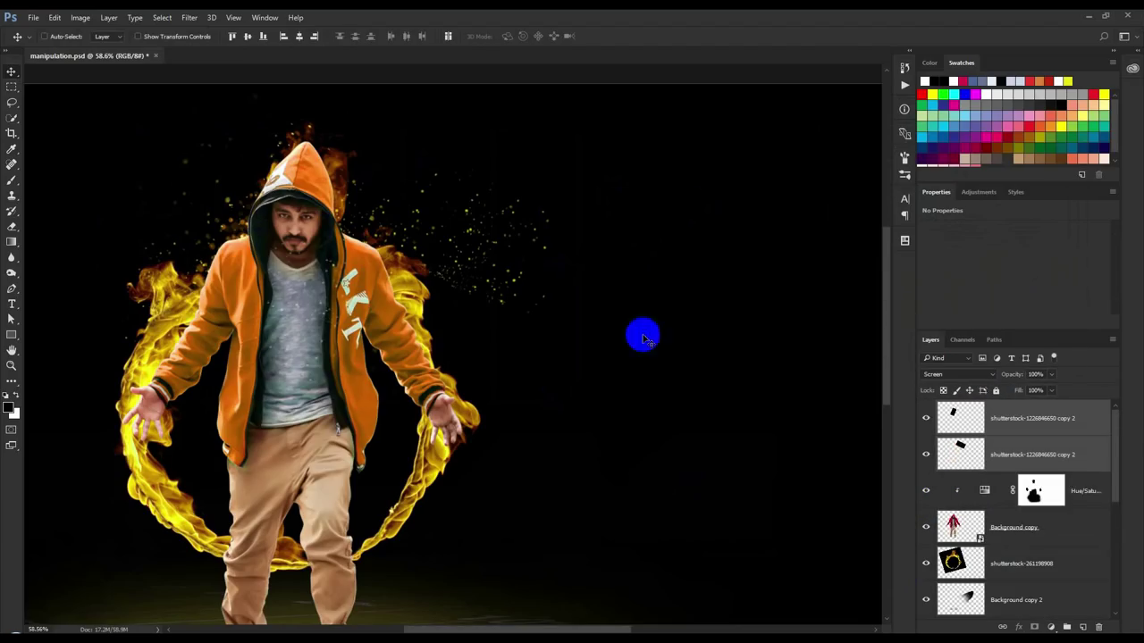
pyautogui.moveTo(449, 275); pyautogui.dragTo(516, 301)
# Move the top sparkle copy onto the chest, shrink it to about 65%, and hue-shift it
pyautogui.click(958, 417)
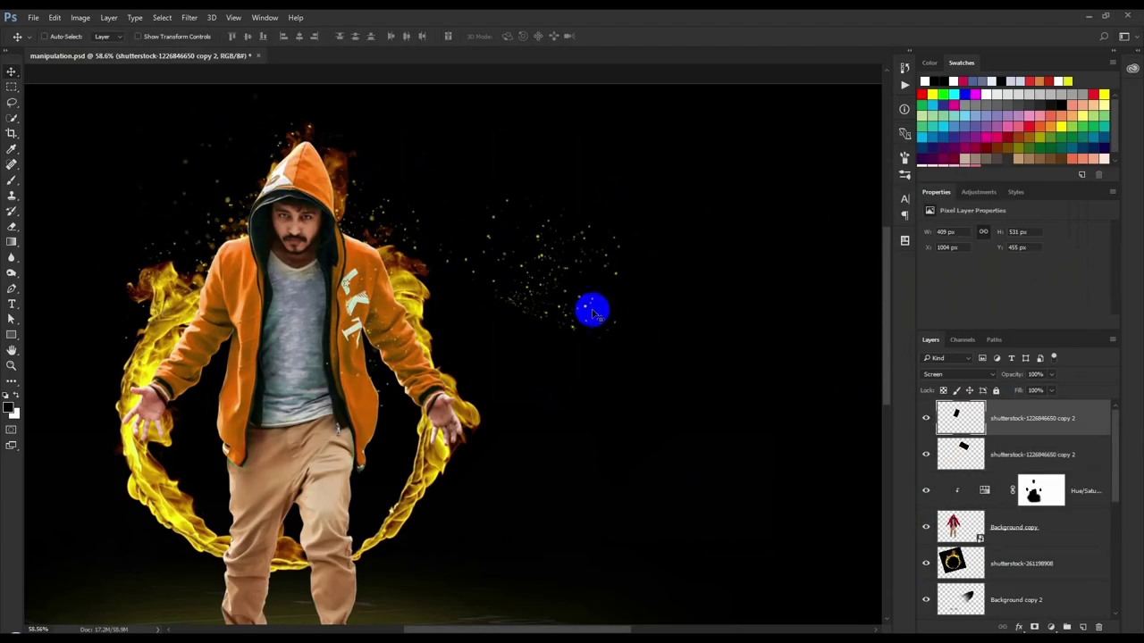
pyautogui.moveTo(593, 313)
pyautogui.mouseDown()
pyautogui.moveTo(614, 323)
pyautogui.moveTo(548, 268)
pyautogui.mouseUp()
pyautogui.hotkey('ctrl', 't')
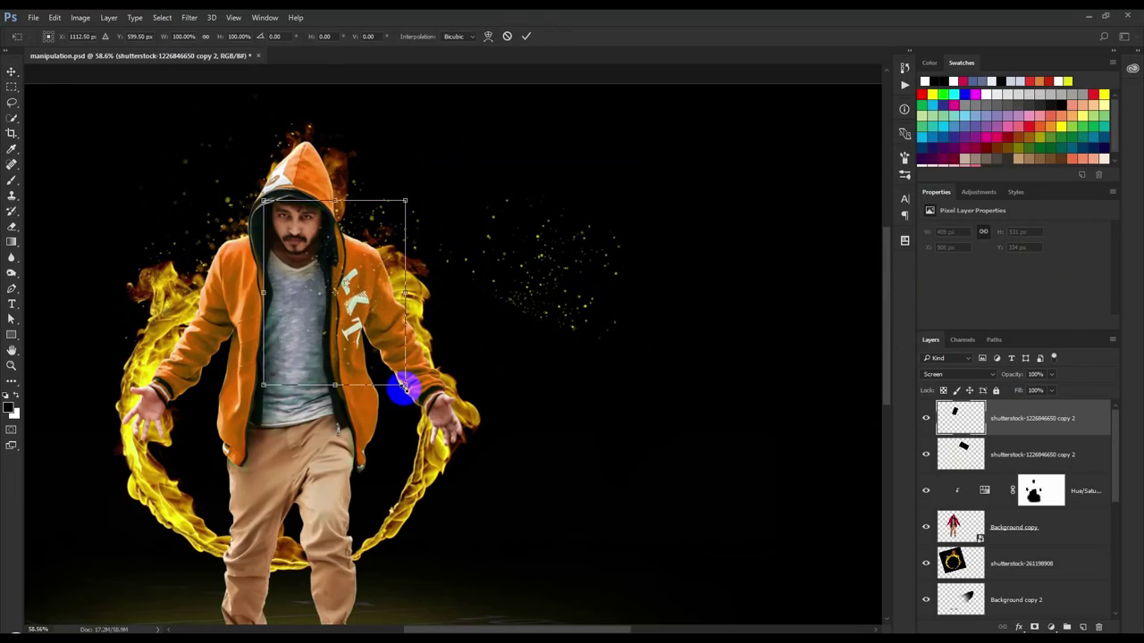
pyautogui.moveTo(387, 377); pyautogui.dragTo(399, 309)
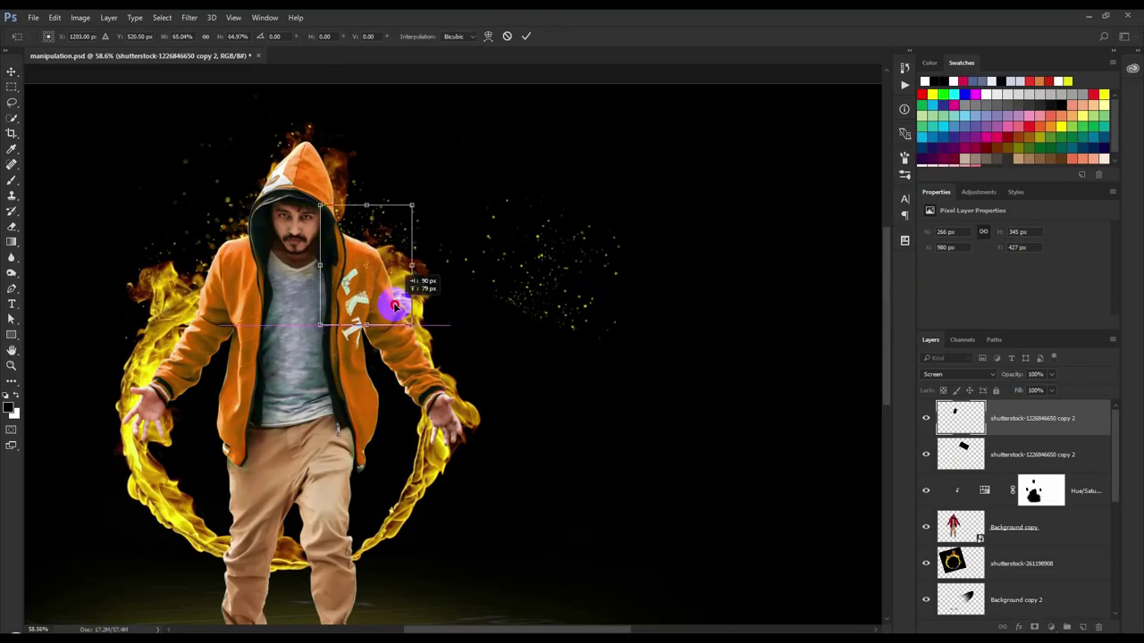
pyautogui.press('Return')
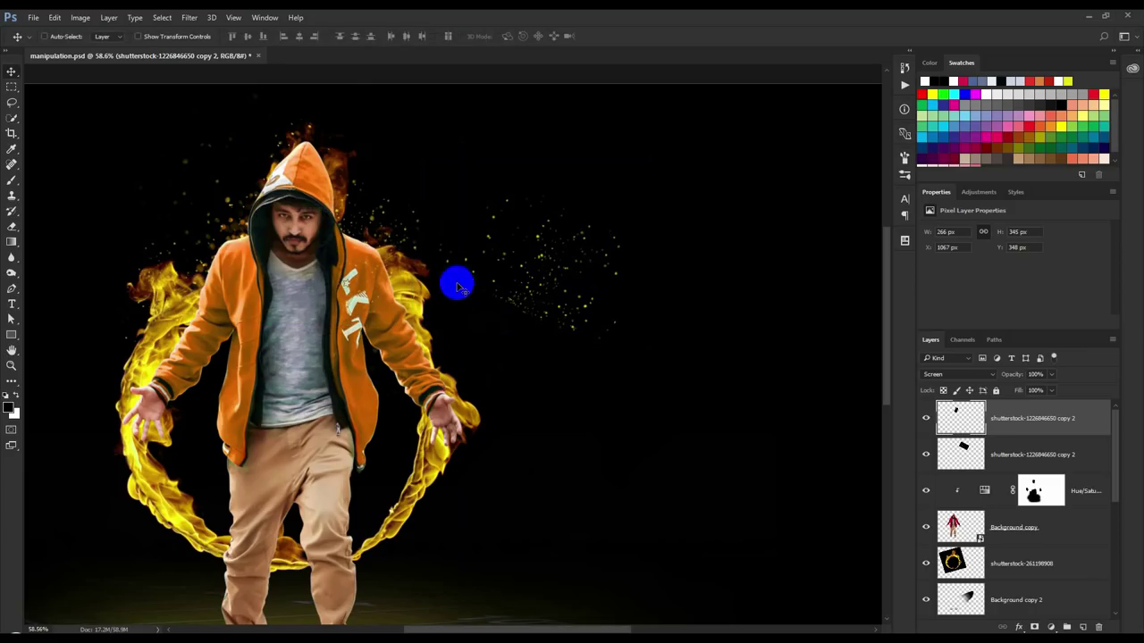
pyautogui.scroll(5, 368, 257)
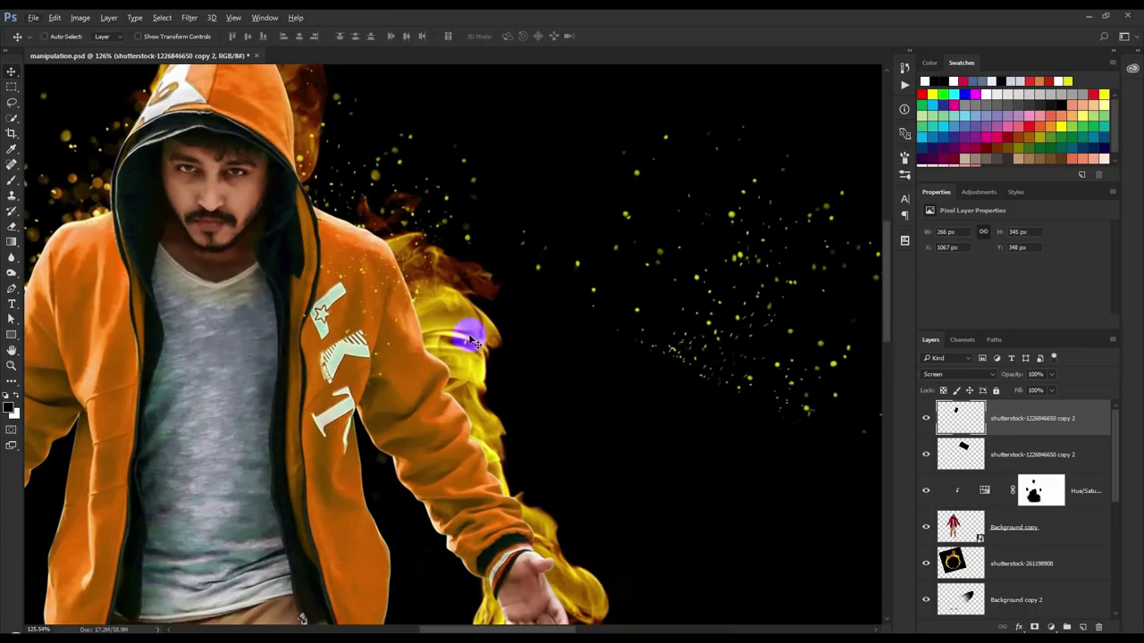
pyautogui.click(80, 17)
pyautogui.moveTo(97, 49)
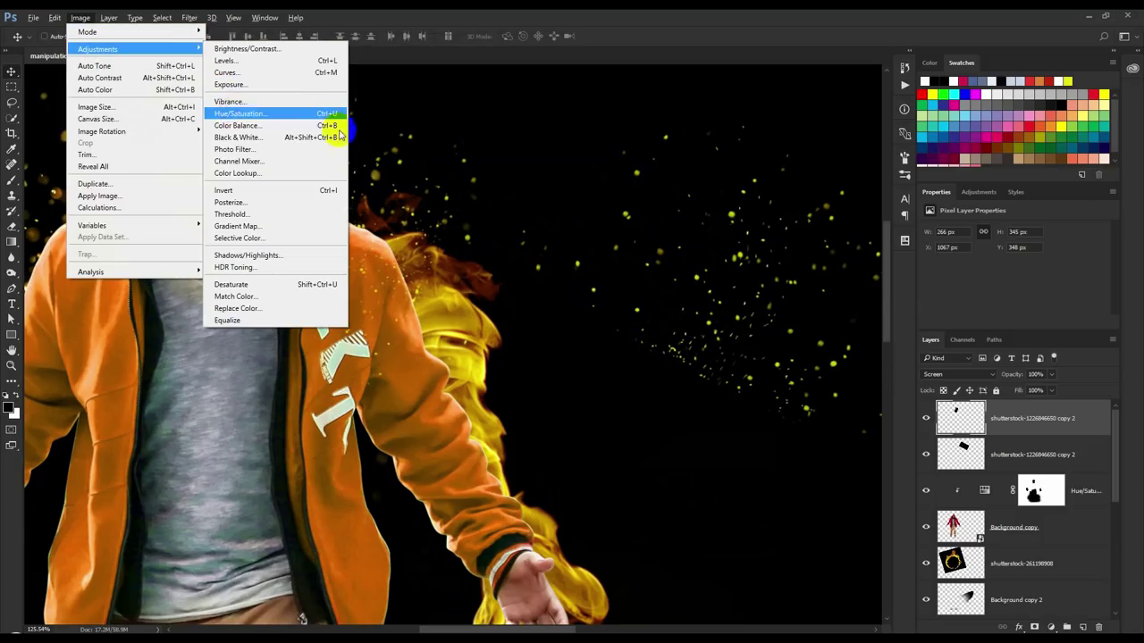
pyautogui.click(331, 120)
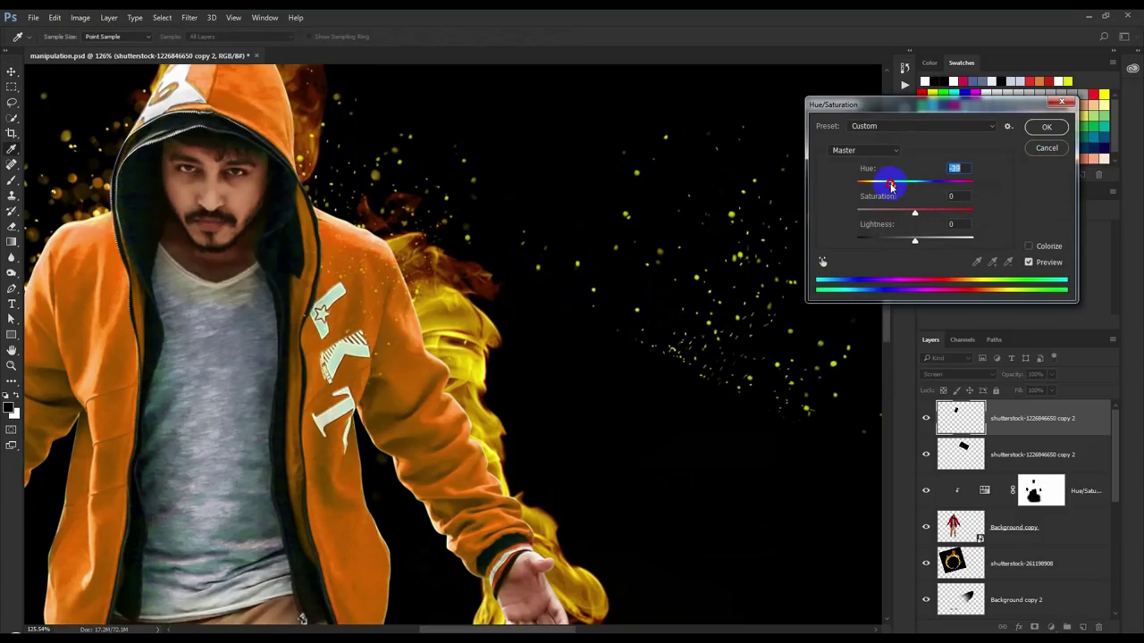
pyautogui.click(1046, 127)
# Move the other sparkle copy left onto the man's body and hue-shift it
pyautogui.click(1009, 446)
pyautogui.moveTo(753, 324); pyautogui.dragTo(427, 383)
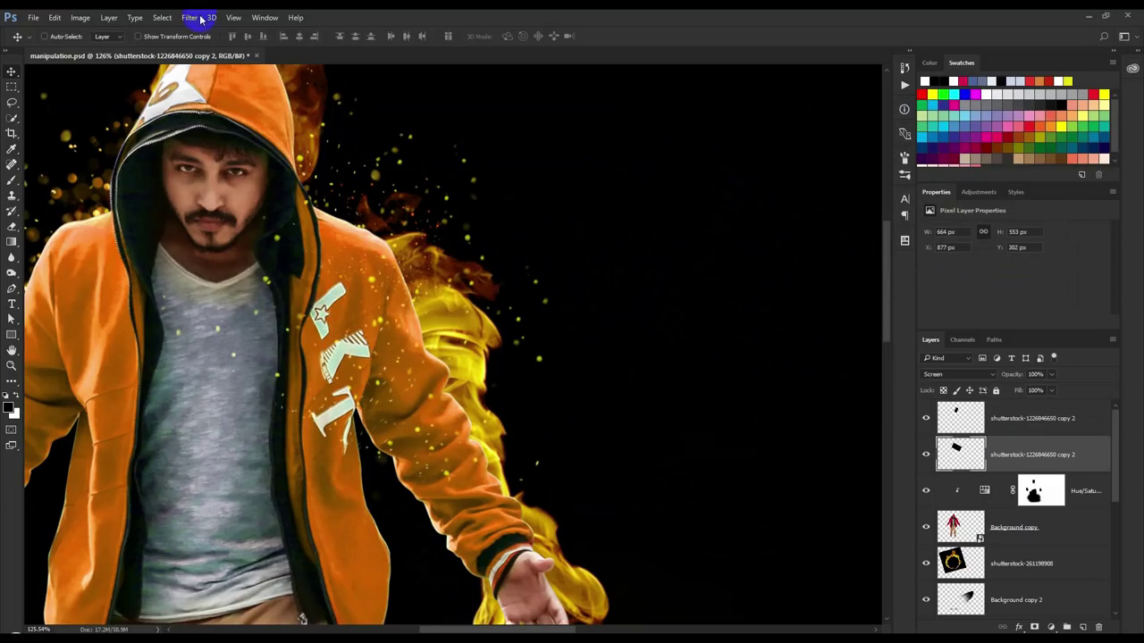
pyautogui.click(79, 17)
pyautogui.moveTo(98, 49)
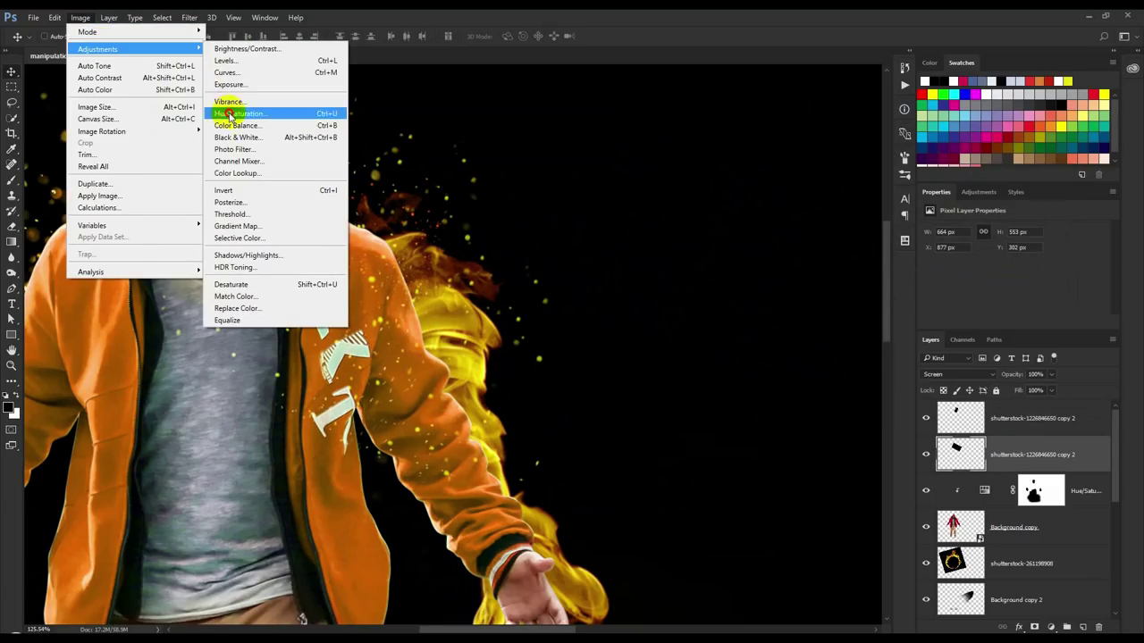
pyautogui.click(224, 110)
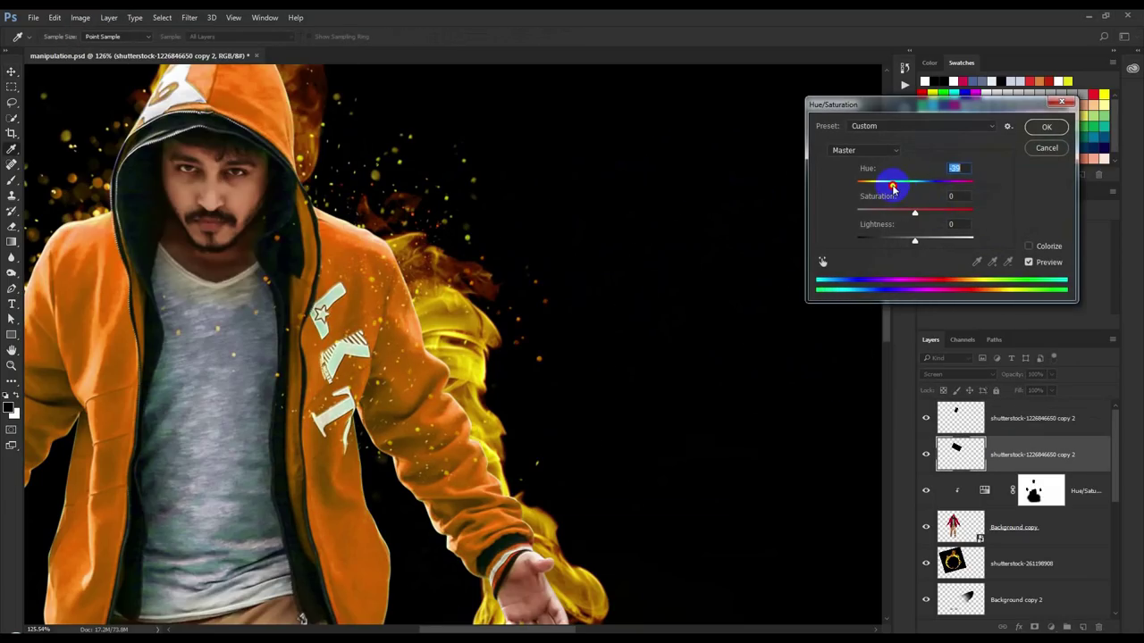
pyautogui.click(1046, 127)
# Rotate that sparkle copy about -63° and move it down onto the left shoulder
pyautogui.scroll(-3, 536, 268)
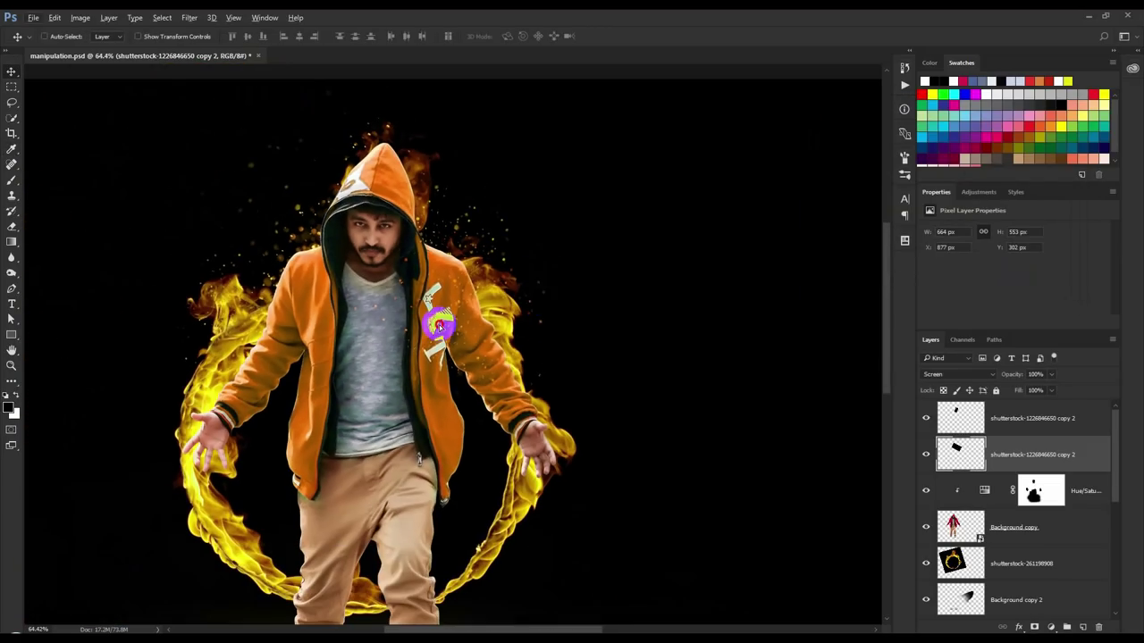
pyautogui.press('v')
pyautogui.hotkey('ctrl', 't')
pyautogui.moveTo(459, 212); pyautogui.dragTo(400, 307)
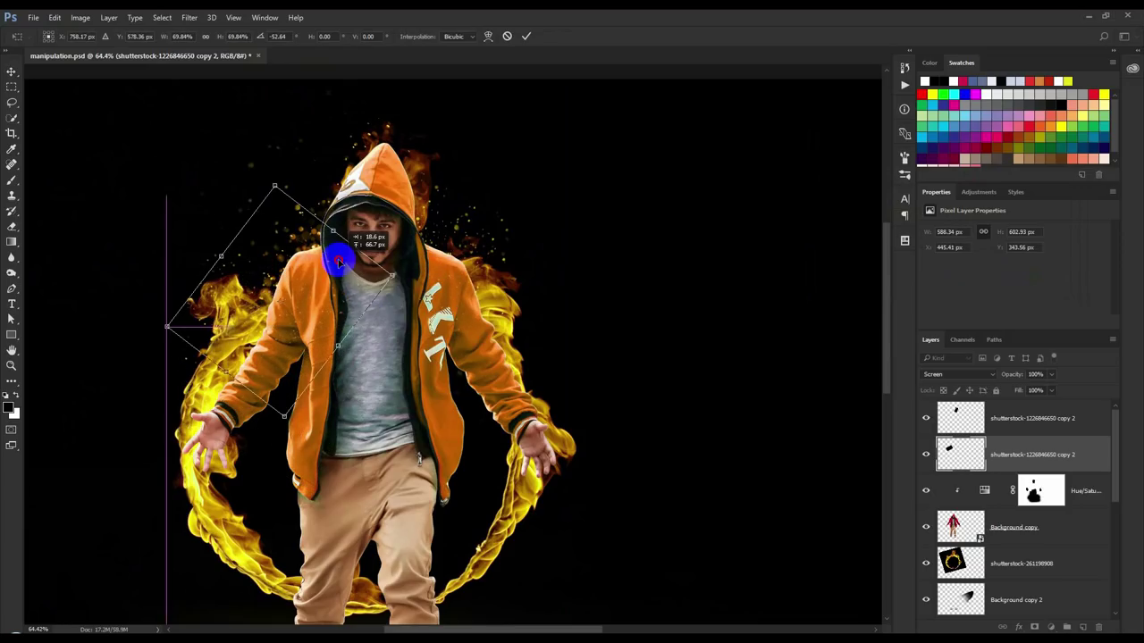
pyautogui.press('Return')
pyautogui.keyDown('alt'); pyautogui.scroll(3, 341, 289); pyautogui.keyUp('alt')
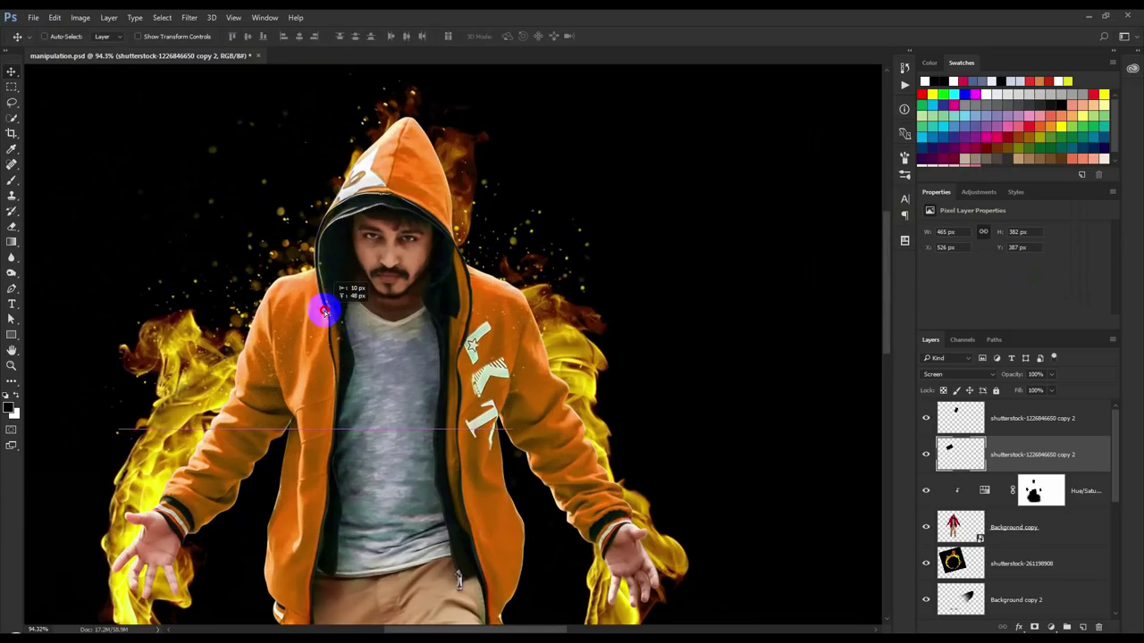
pyautogui.moveTo(324, 311); pyautogui.dragTo(311, 376)
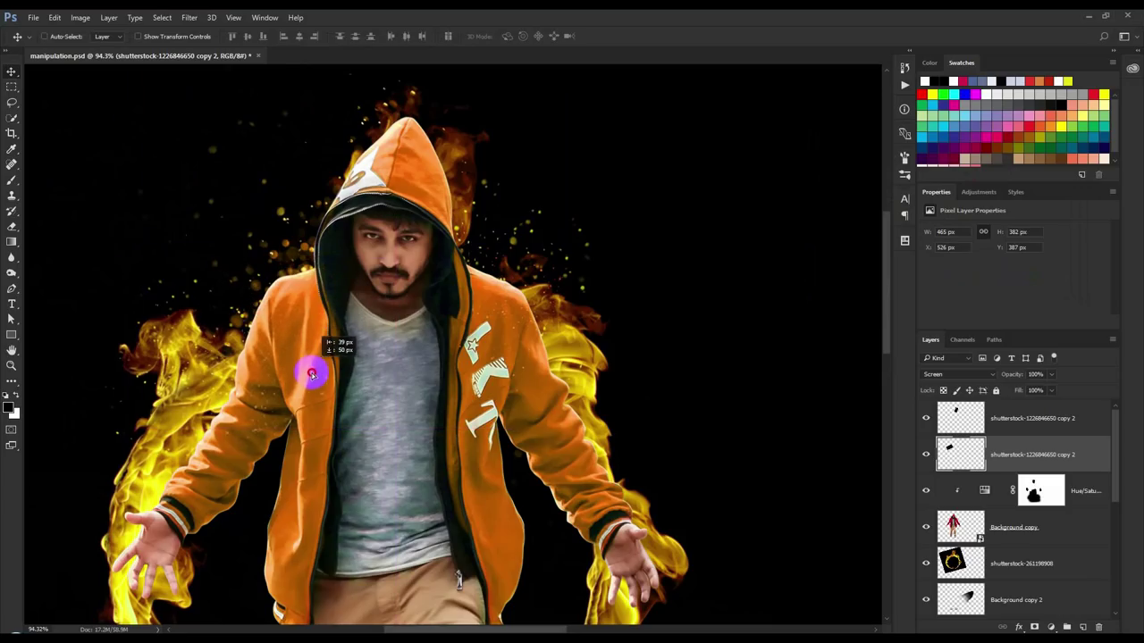
# Duplicate the sparkles above the hood, scaled to about 64% and rotated about -26°
pyautogui.moveTo(314, 382); pyautogui.dragTo(442, 163)
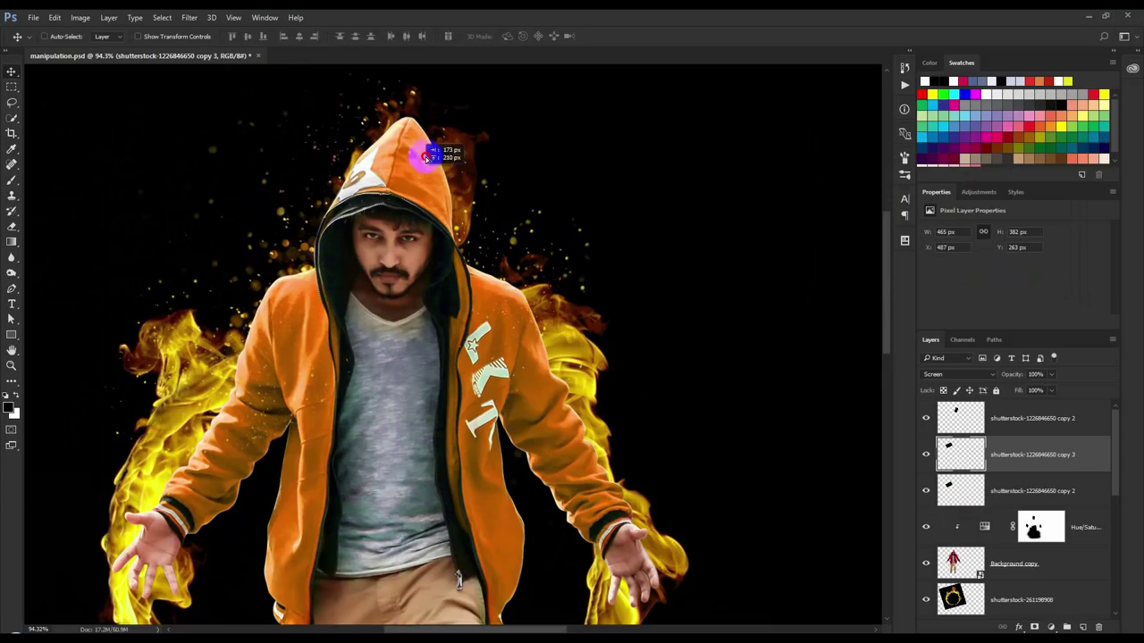
pyautogui.keyDown('alt'); pyautogui.scroll(2, 446, 165); pyautogui.keyUp('alt')
pyautogui.keyDown('alt'); pyautogui.scroll(2, 454, 192); pyautogui.keyUp('alt')
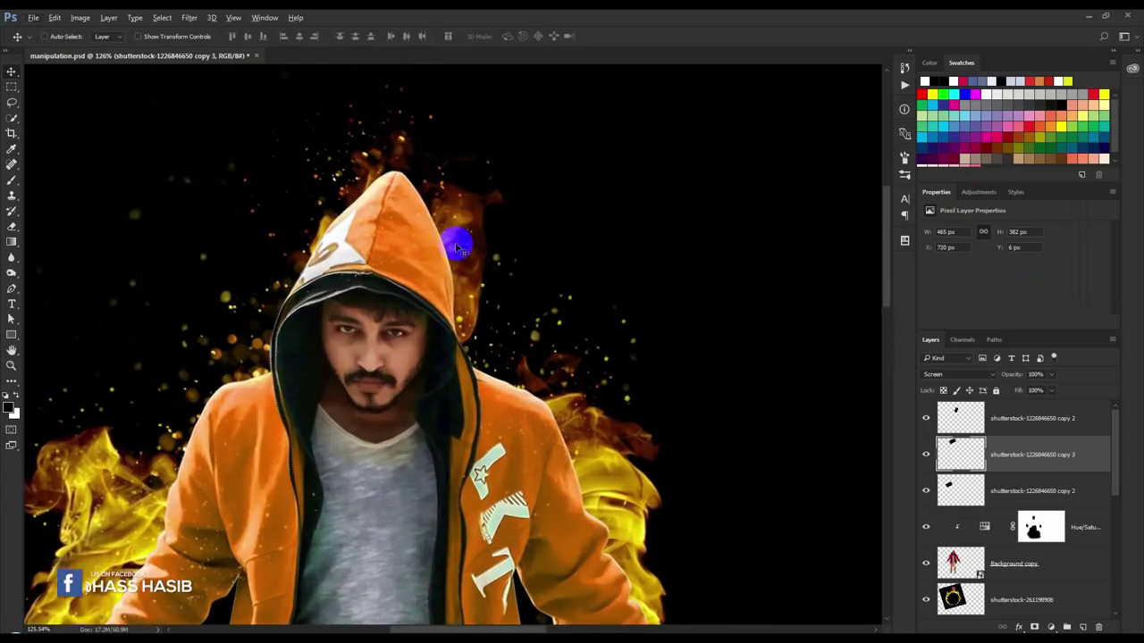
pyautogui.hotkey('ctrl', 't')
pyautogui.moveTo(481, 342); pyautogui.dragTo(447, 319)
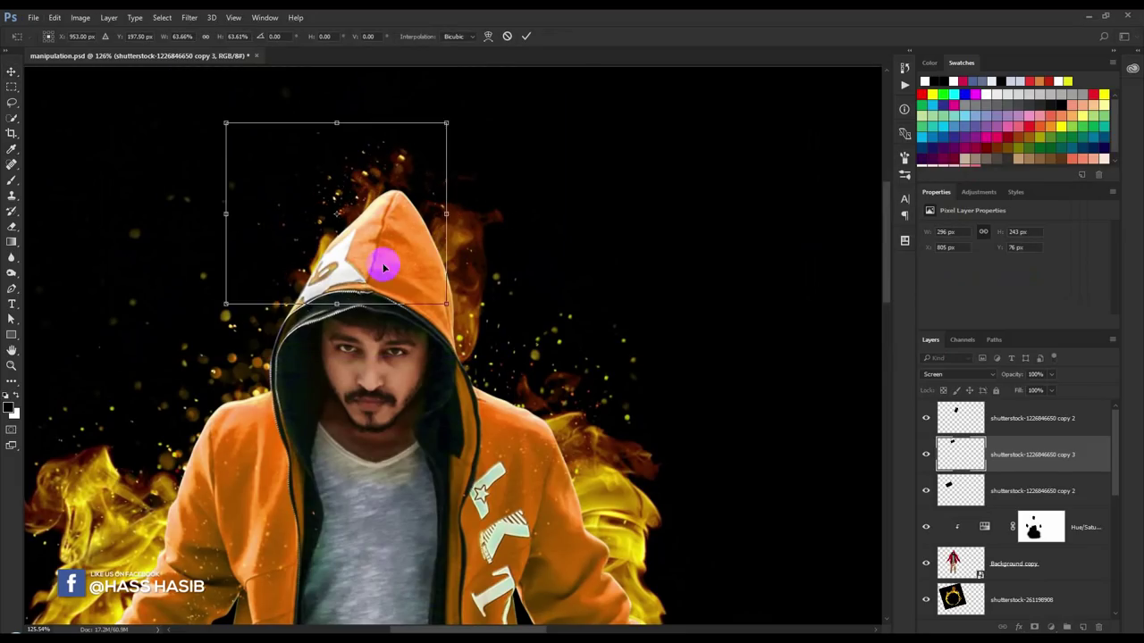
pyautogui.moveTo(382, 262); pyautogui.dragTo(434, 273)
pyautogui.moveTo(524, 263); pyautogui.dragTo(544, 198)
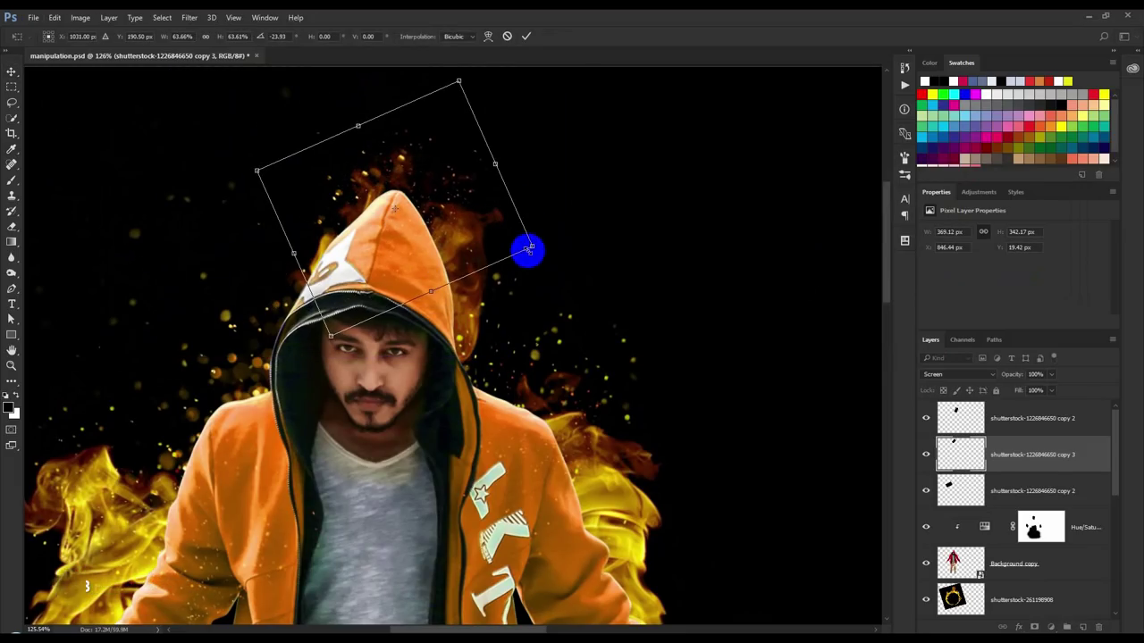
pyautogui.moveTo(533, 239)
pyautogui.mouseDown()
pyautogui.moveTo(554, 244)
pyautogui.moveTo(490, 223)
pyautogui.mouseUp()
pyautogui.press('Return')
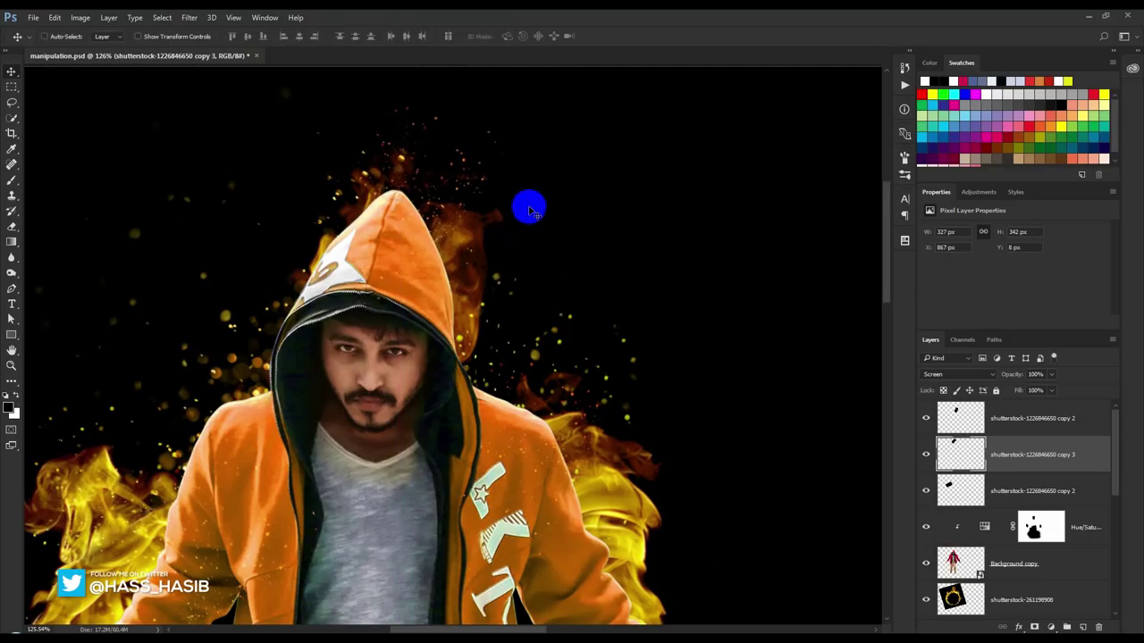
pyautogui.hotkey('ctrl', 't')
pyautogui.moveTo(626, 184); pyautogui.dragTo(395, 378)
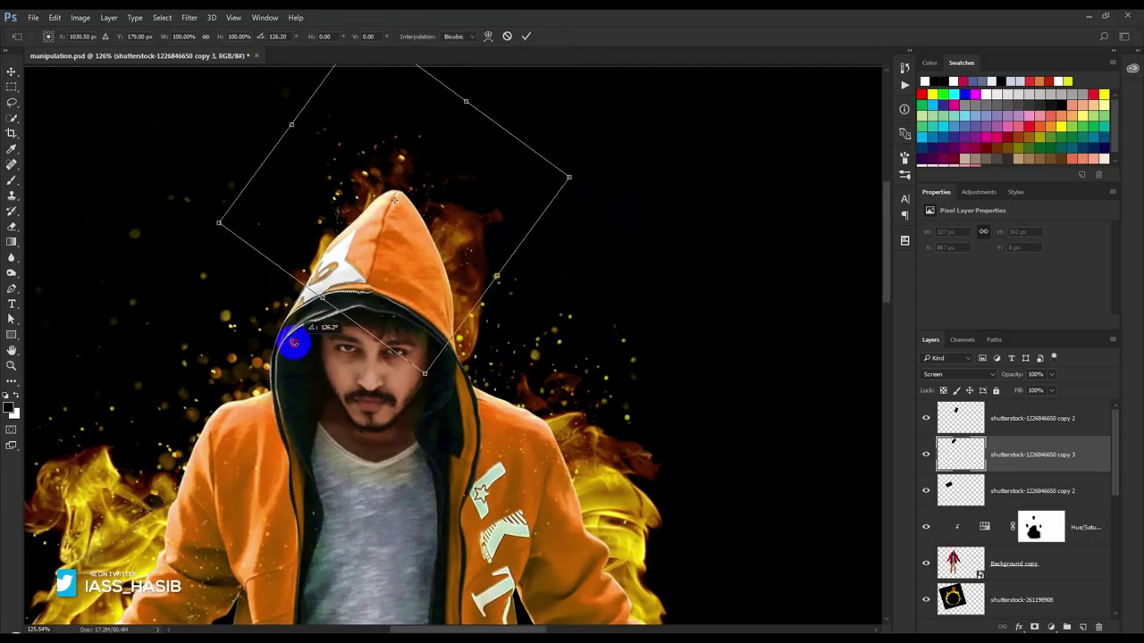
pyautogui.moveTo(293, 340)
pyautogui.mouseDown()
pyautogui.moveTo(470, 270)
pyautogui.moveTo(465, 288)
pyautogui.mouseUp()
pyautogui.press('Return')
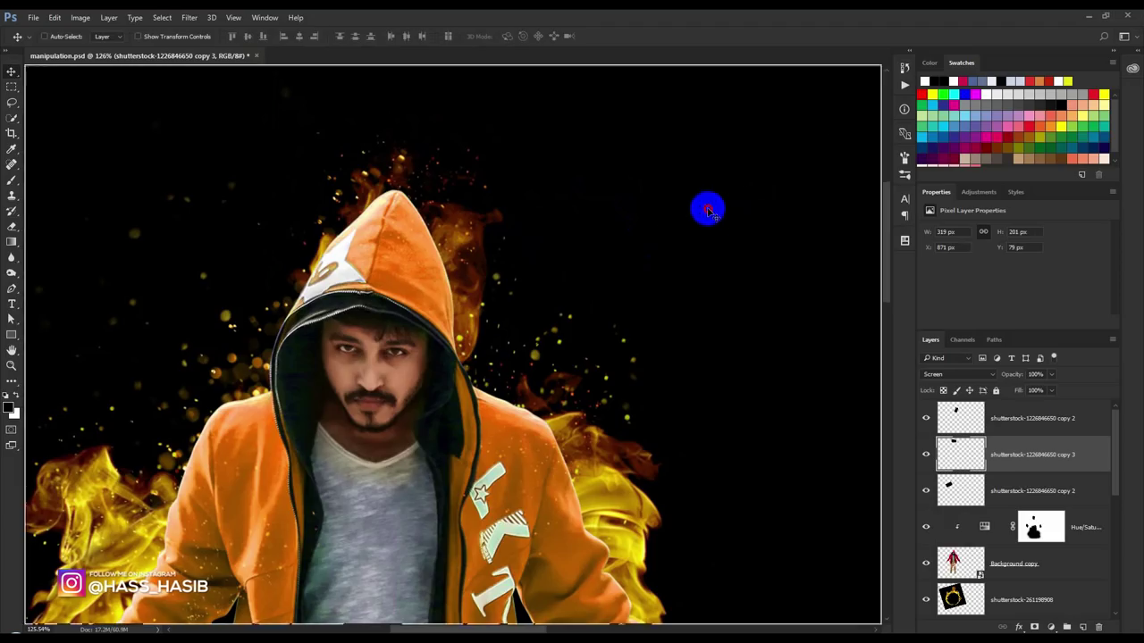
pyautogui.moveTo(707, 207); pyautogui.dragTo(667, 240)
# Set the particle layer to Screen, then shrink and tilt it about 30° around the head
pyautogui.click(976, 377)
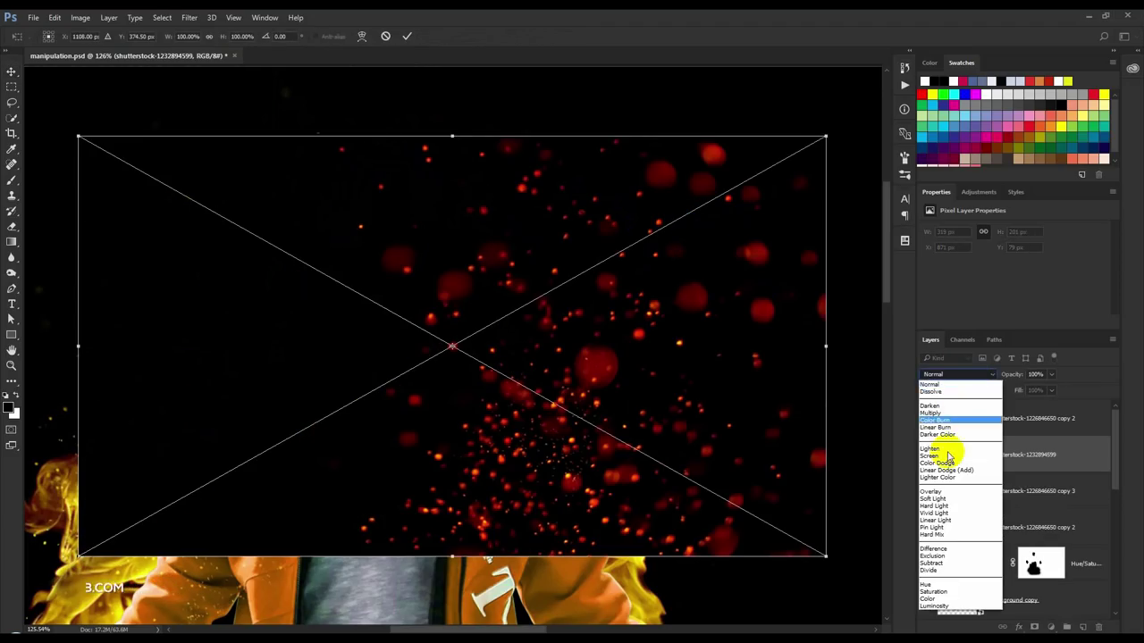
pyautogui.click(947, 450)
pyautogui.moveTo(750, 389); pyautogui.dragTo(521, 287)
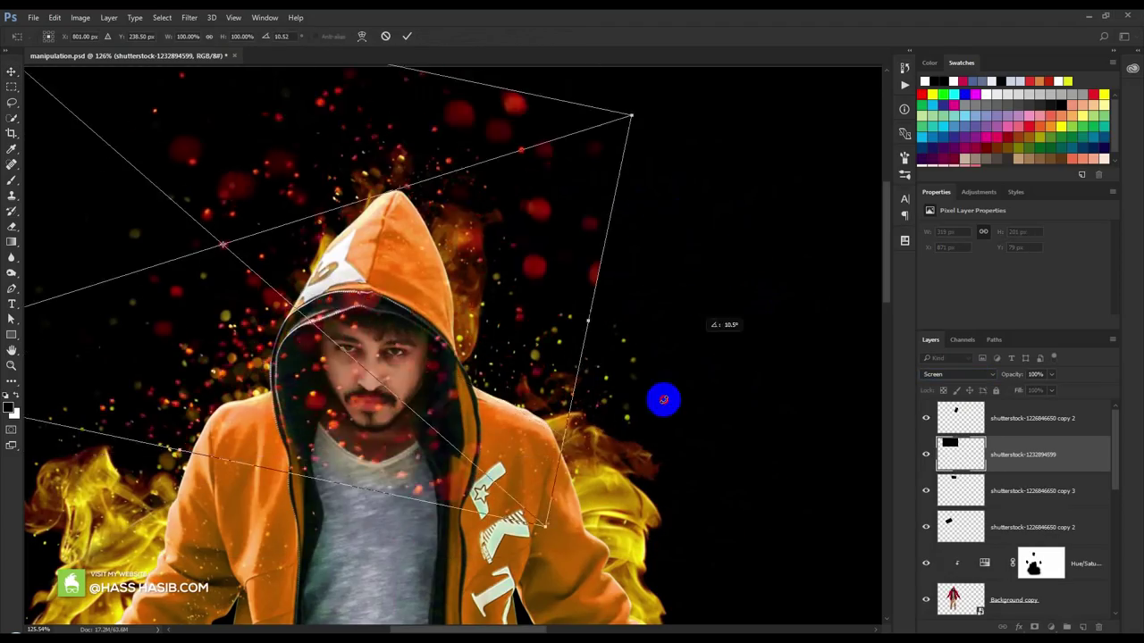
pyautogui.moveTo(688, 219)
pyautogui.mouseDown()
pyautogui.moveTo(653, 286)
pyautogui.moveTo(421, 333)
pyautogui.moveTo(477, 226)
pyautogui.moveTo(452, 271)
pyautogui.moveTo(487, 287)
pyautogui.mouseUp()
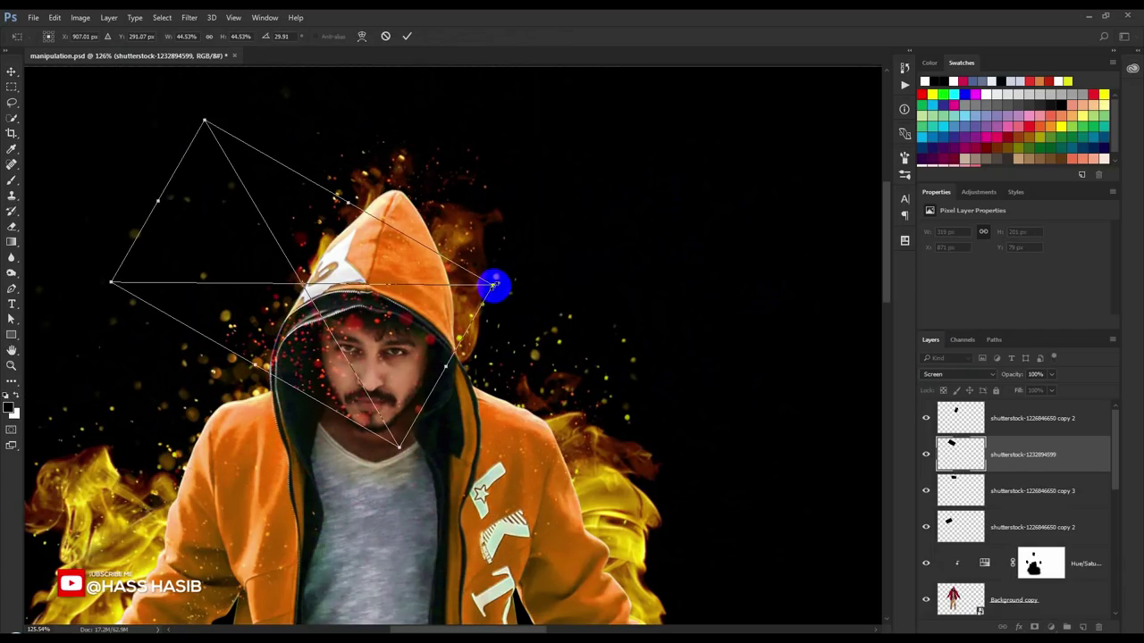
pyautogui.moveTo(494, 286)
pyautogui.mouseDown()
pyautogui.moveTo(487, 258)
pyautogui.moveTo(695, 320)
pyautogui.moveTo(646, 217)
pyautogui.moveTo(434, 288)
pyautogui.moveTo(416, 282)
pyautogui.moveTo(472, 366)
pyautogui.mouseUp()
pyautogui.moveTo(572, 209); pyautogui.dragTo(569, 268)
pyautogui.moveTo(362, 276)
pyautogui.mouseDown()
pyautogui.moveTo(429, 285)
pyautogui.moveTo(416, 283)
pyautogui.mouseUp()
pyautogui.press('Return')
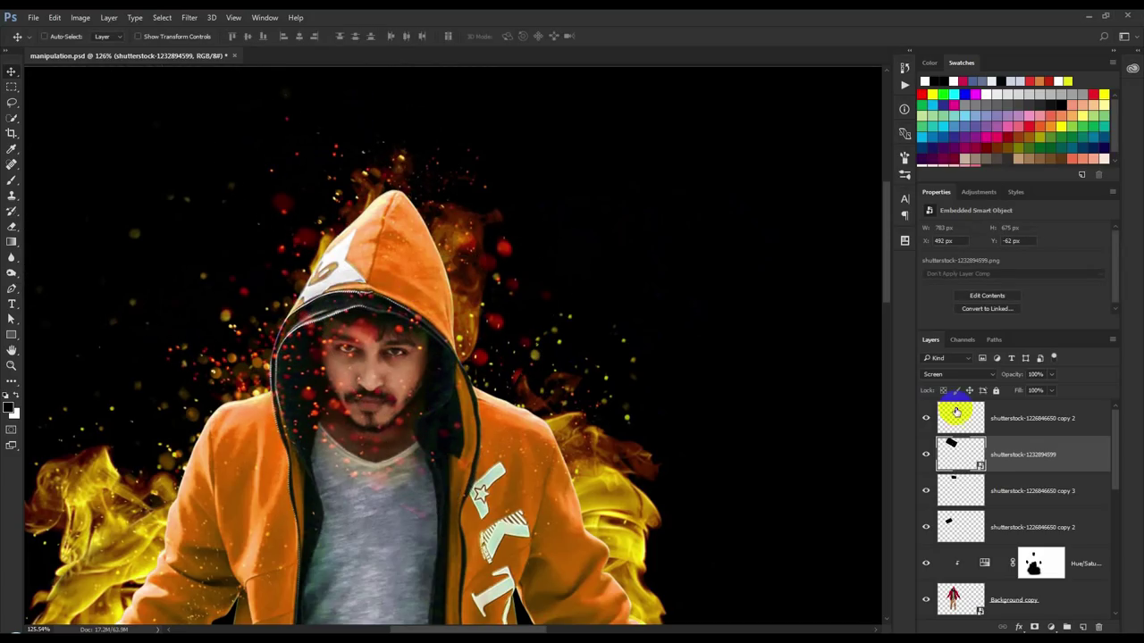
# Rasterize the sparks layer and shift its hue by +33 from red to gold
pyautogui.click(971, 380)
pyautogui.rightClick(1037, 451)
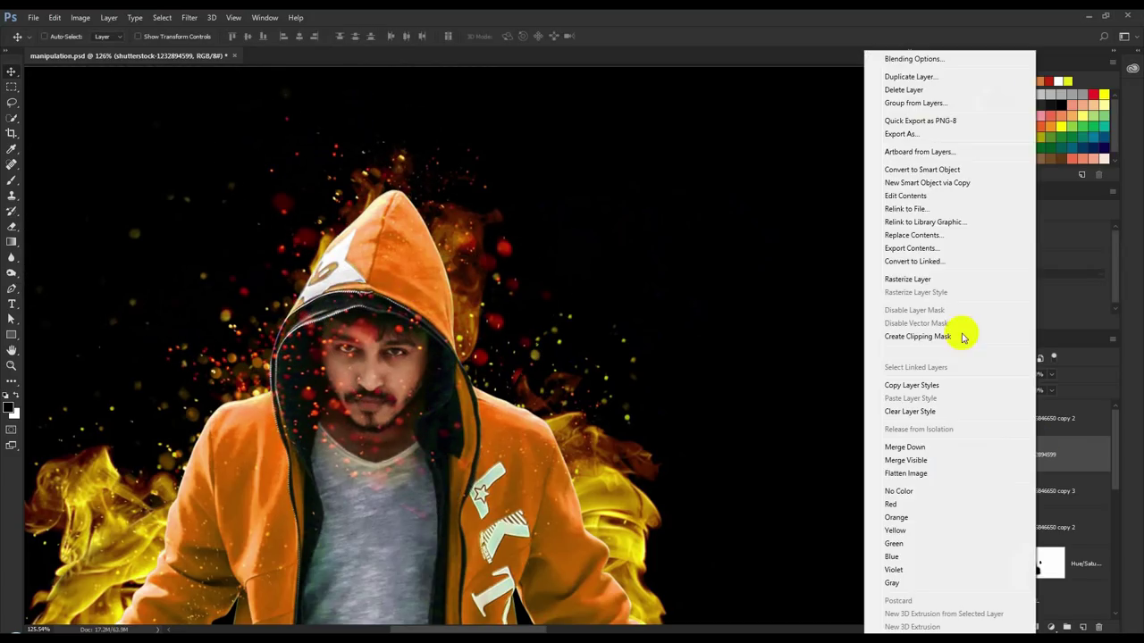
pyautogui.click(907, 279)
pyautogui.click(79, 17)
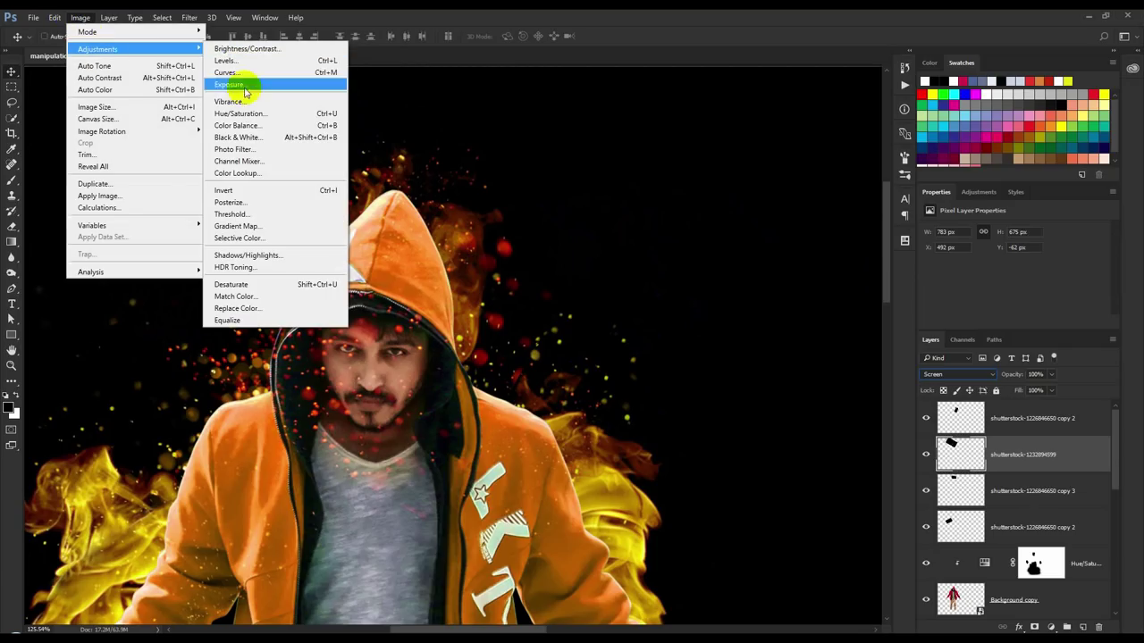
pyautogui.click(292, 116)
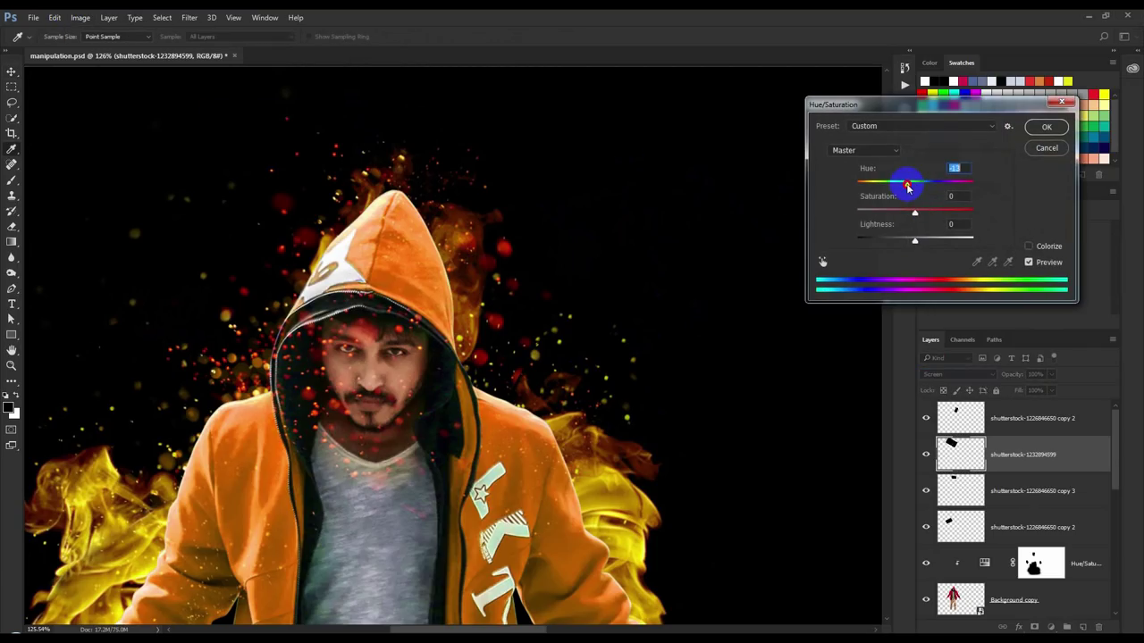
pyautogui.moveTo(900, 185); pyautogui.dragTo(935, 183)
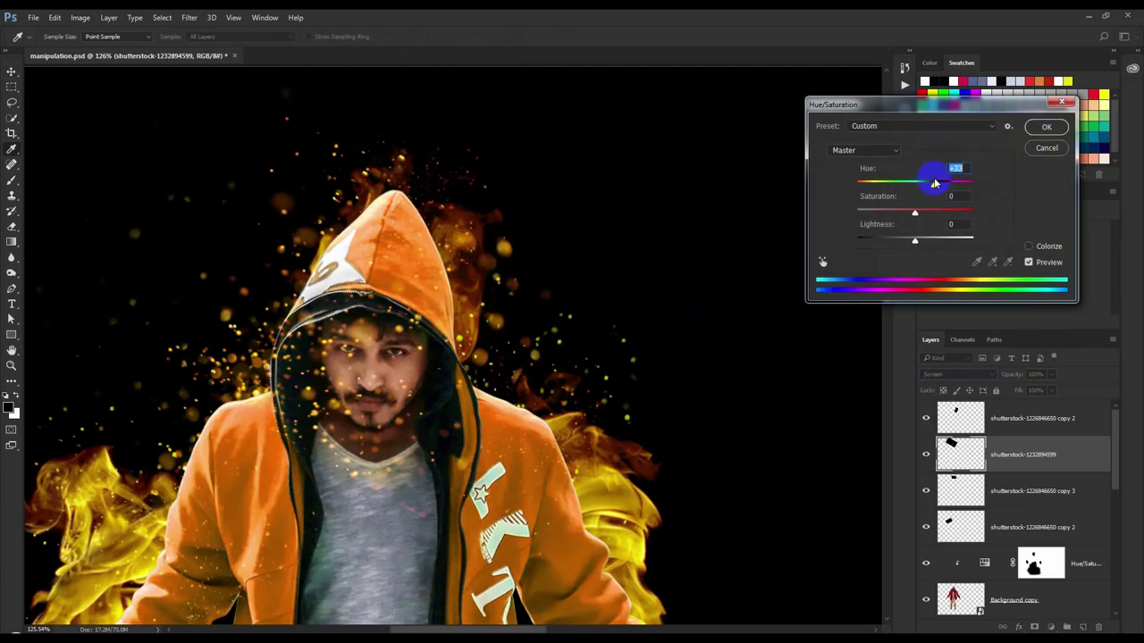
pyautogui.click(1047, 127)
# Erase the sparks covering the lower face and beard
pyautogui.click(13, 227)
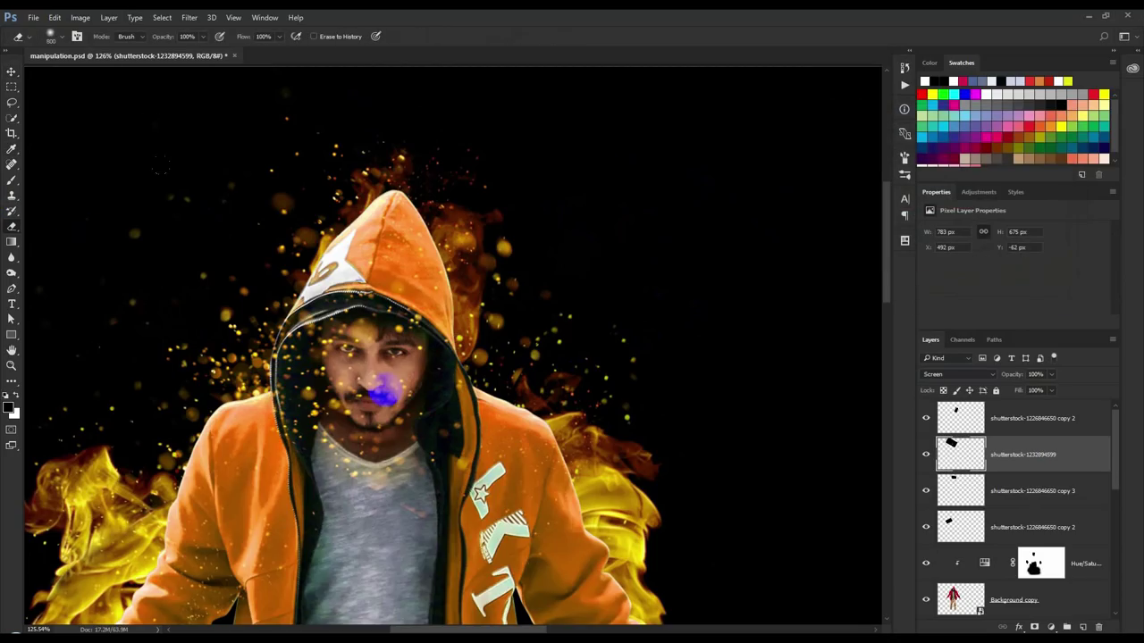
pyautogui.moveTo(376, 418)
pyautogui.mouseDown()
pyautogui.moveTo(381, 370)
pyautogui.moveTo(294, 344)
pyautogui.mouseUp()
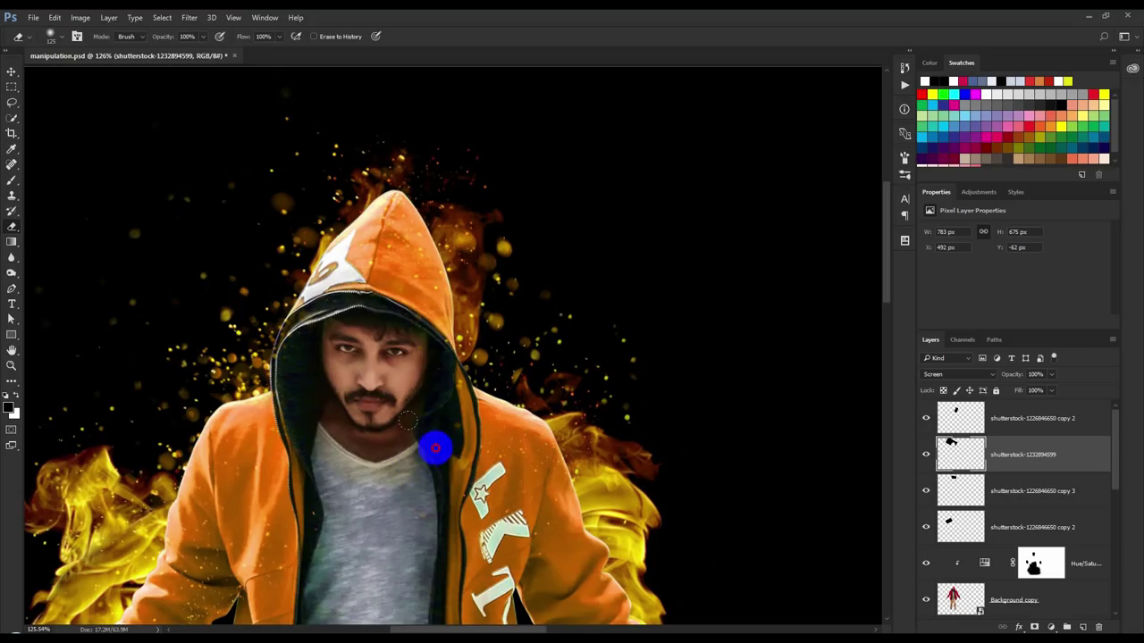
pyautogui.scroll(-3, 364, 434)
pyautogui.scroll(-3, 370, 438)
pyautogui.scroll(-2, 306, 384)
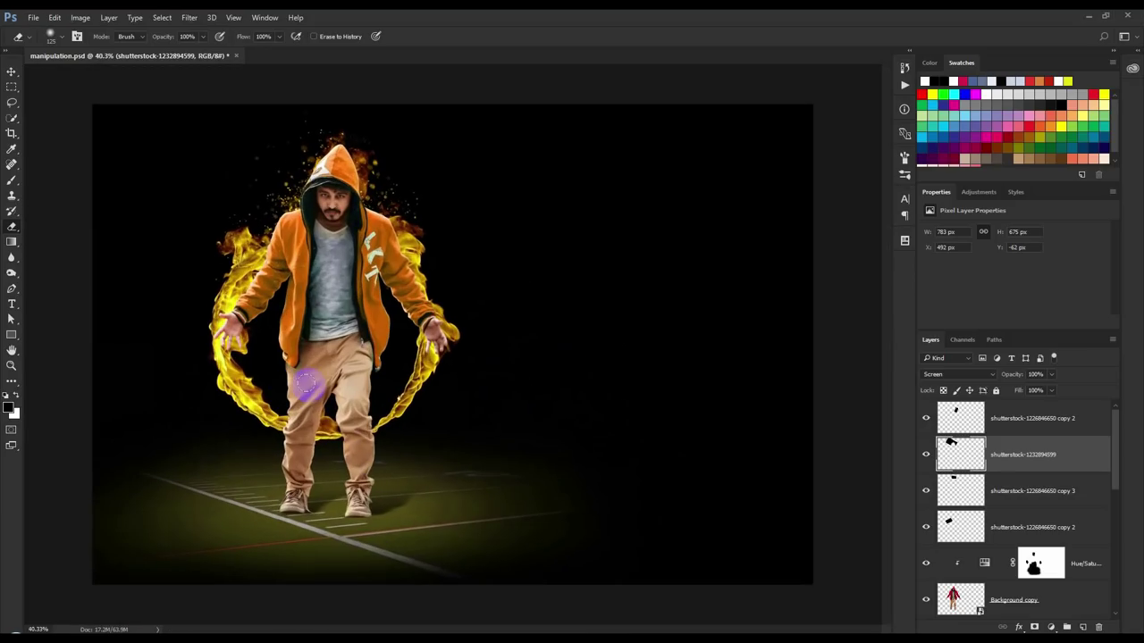
pyautogui.click(11, 71)
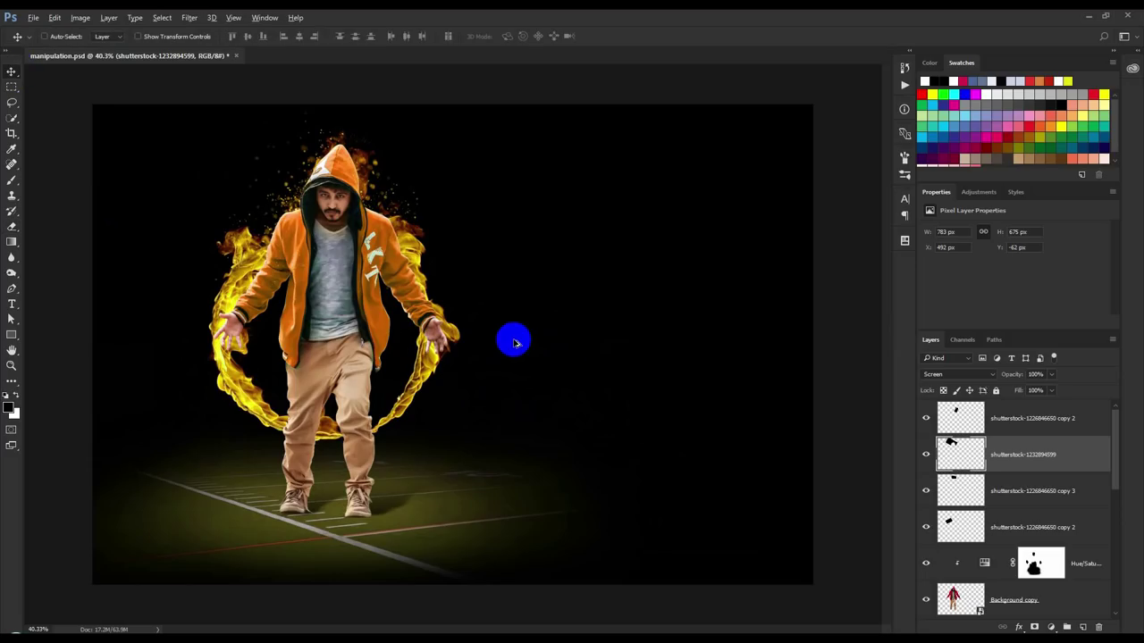
# Move the fire ring image below the figure, enlarge it, and blend it in Screen mode
pyautogui.scroll(1, 510, 337)
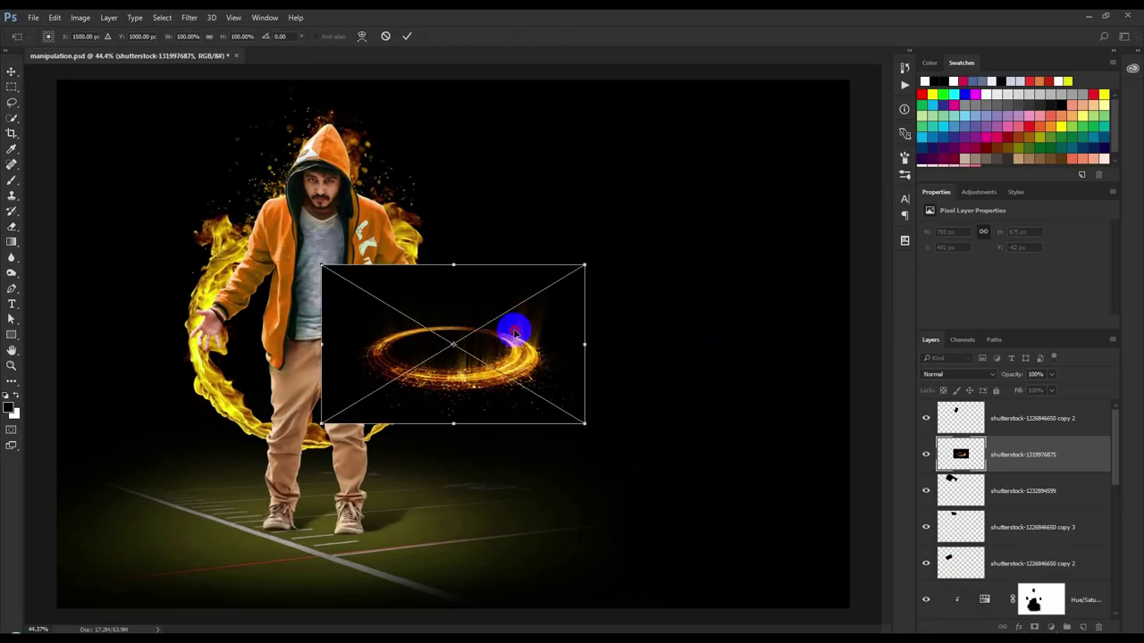
pyautogui.moveTo(510, 325); pyautogui.dragTo(401, 466)
pyautogui.moveTo(462, 419); pyautogui.dragTo(527, 362)
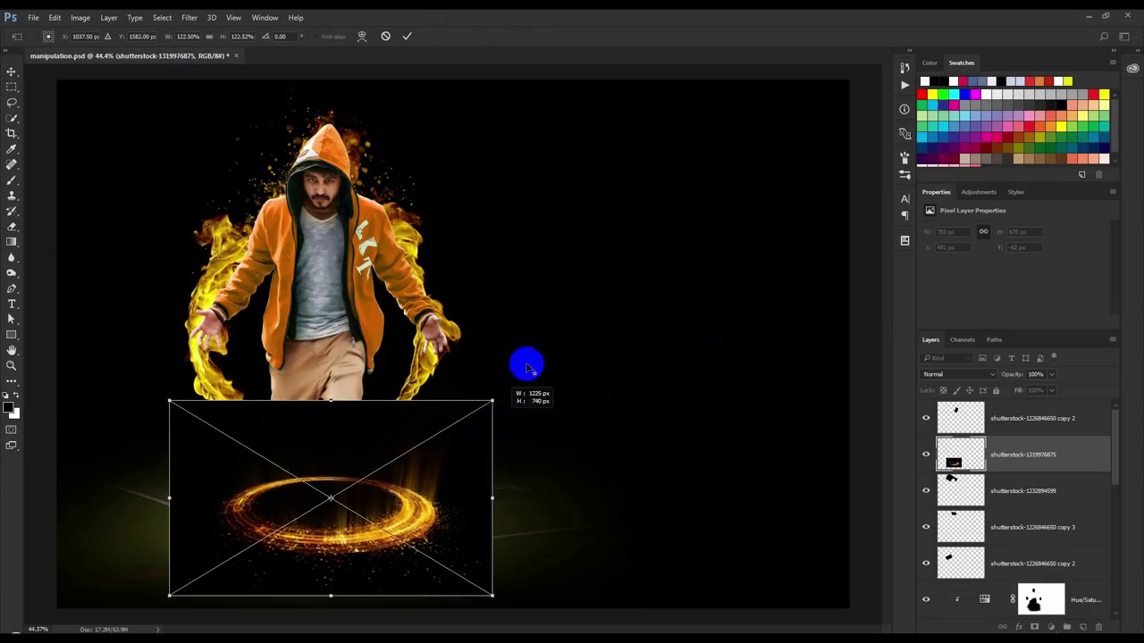
pyautogui.click(406, 36)
pyautogui.click(932, 373)
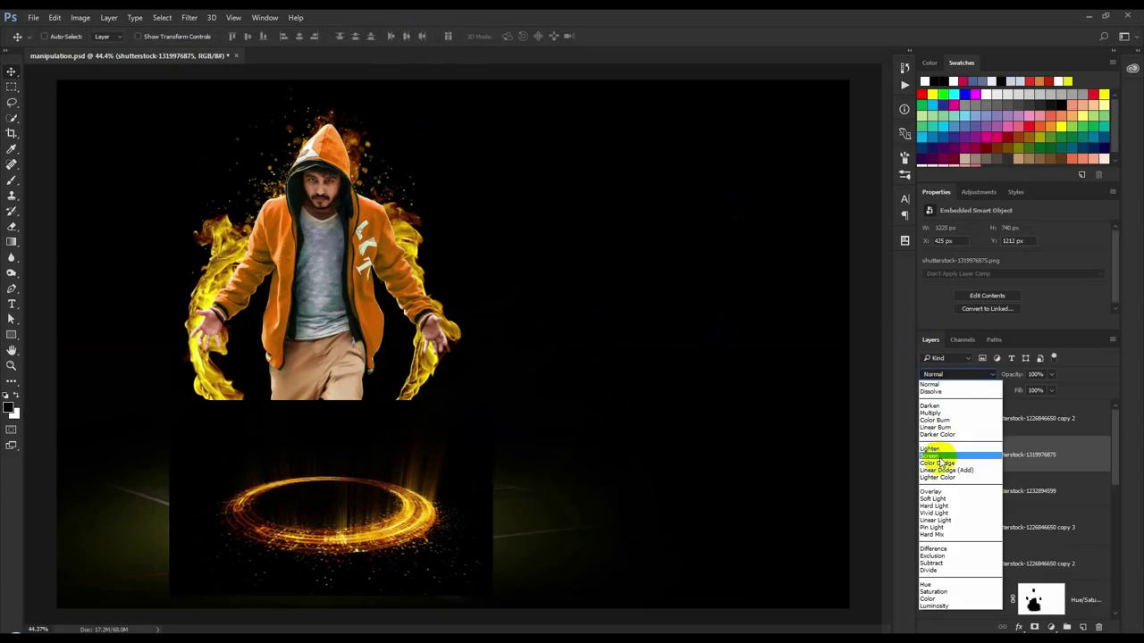
pyautogui.click(936, 456)
# Put the ring layer beneath the man, flip it horizontally, and flatten it around his feet
pyautogui.moveTo(1012, 466); pyautogui.dragTo(1013, 536)
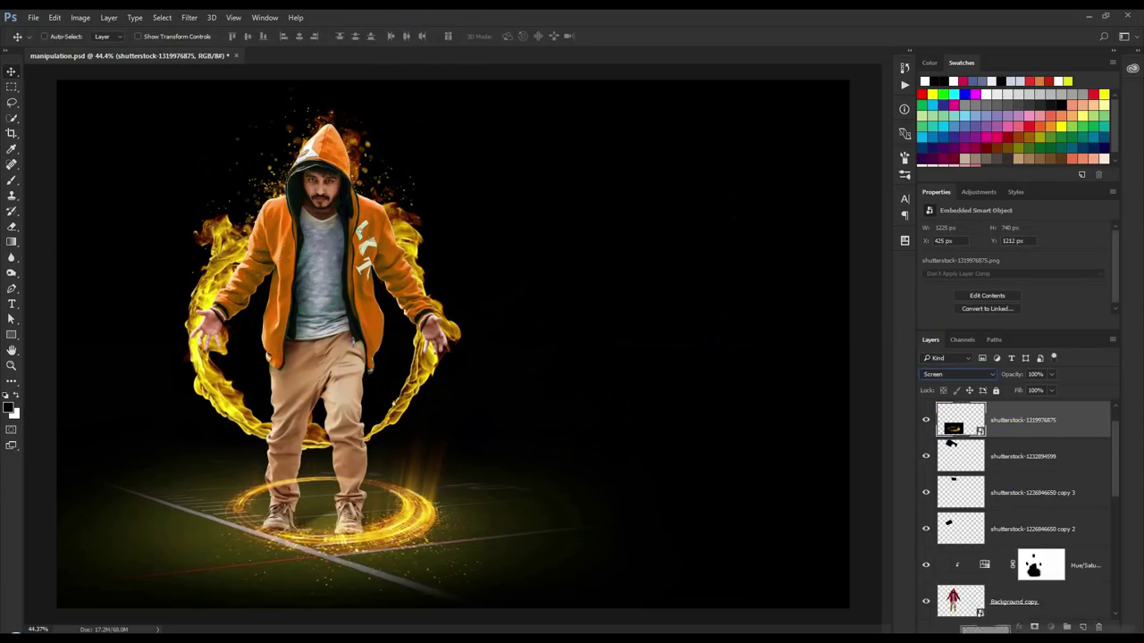
pyautogui.moveTo(502, 469); pyautogui.dragTo(474, 477)
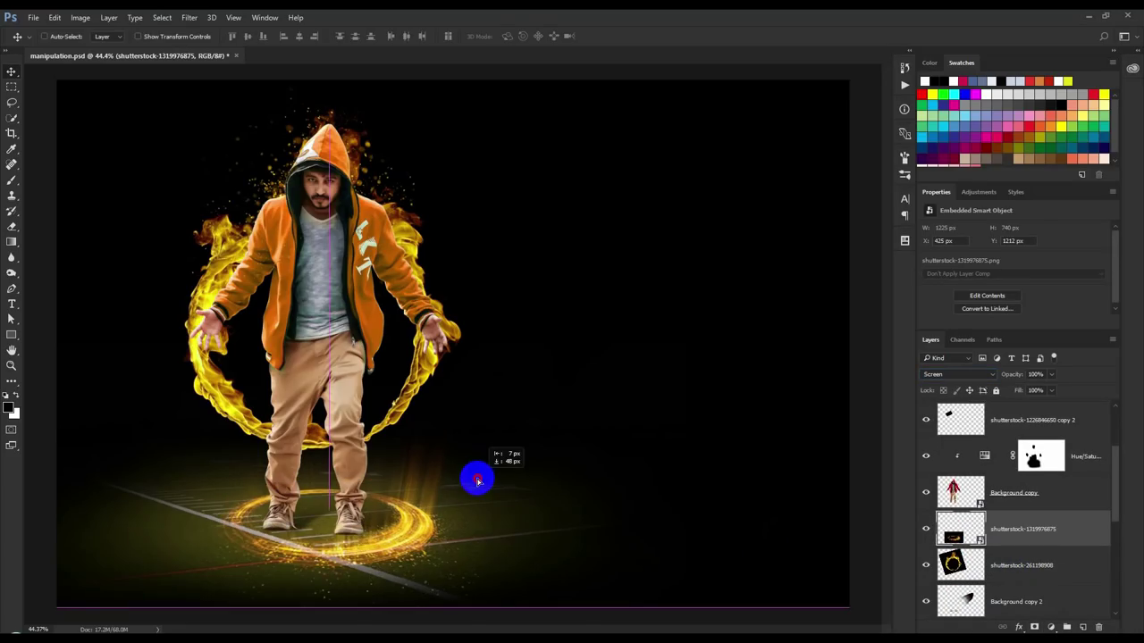
pyautogui.hotkey('ctrl', 't')
pyautogui.rightClick(379, 485)
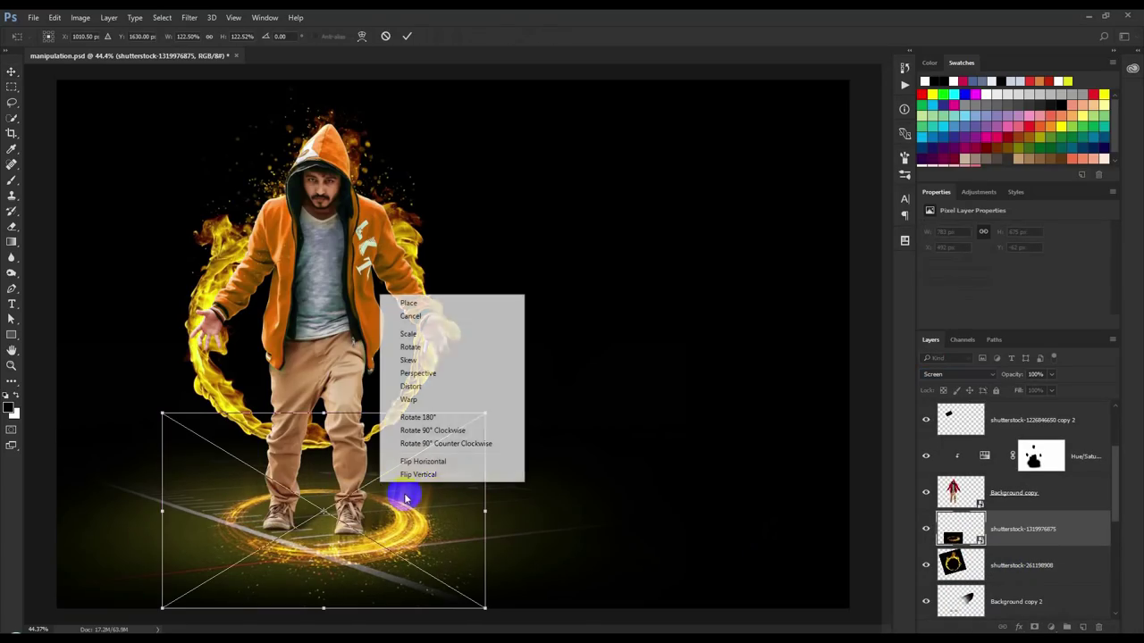
pyautogui.click(434, 461)
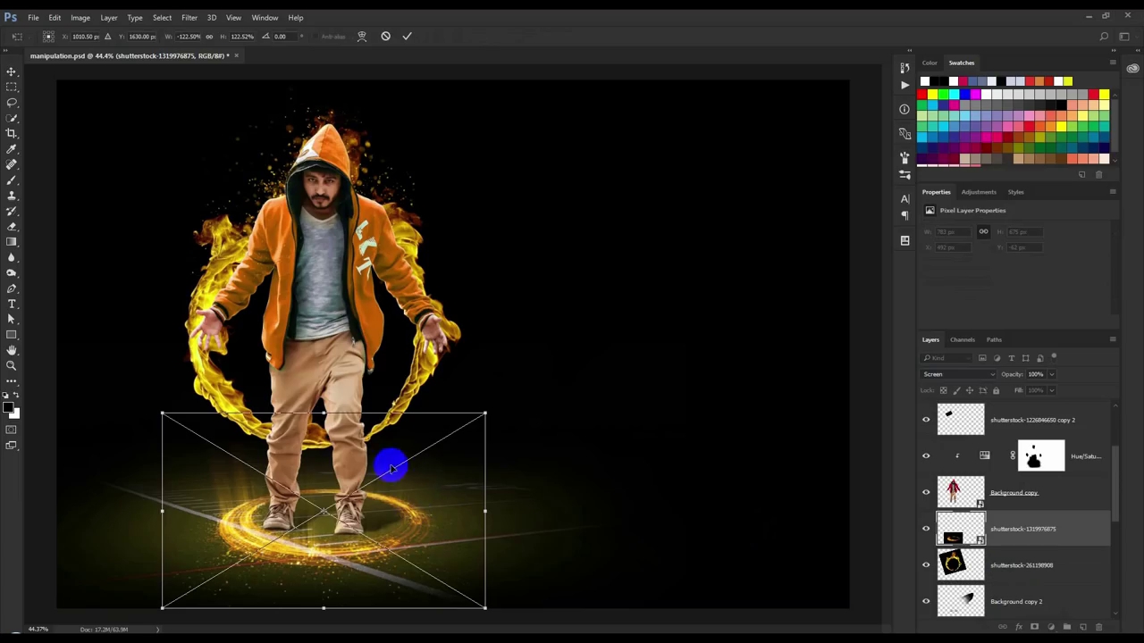
pyautogui.moveTo(324, 414)
pyautogui.mouseDown()
pyautogui.moveTo(327, 457)
pyautogui.moveTo(364, 442)
pyautogui.mouseUp()
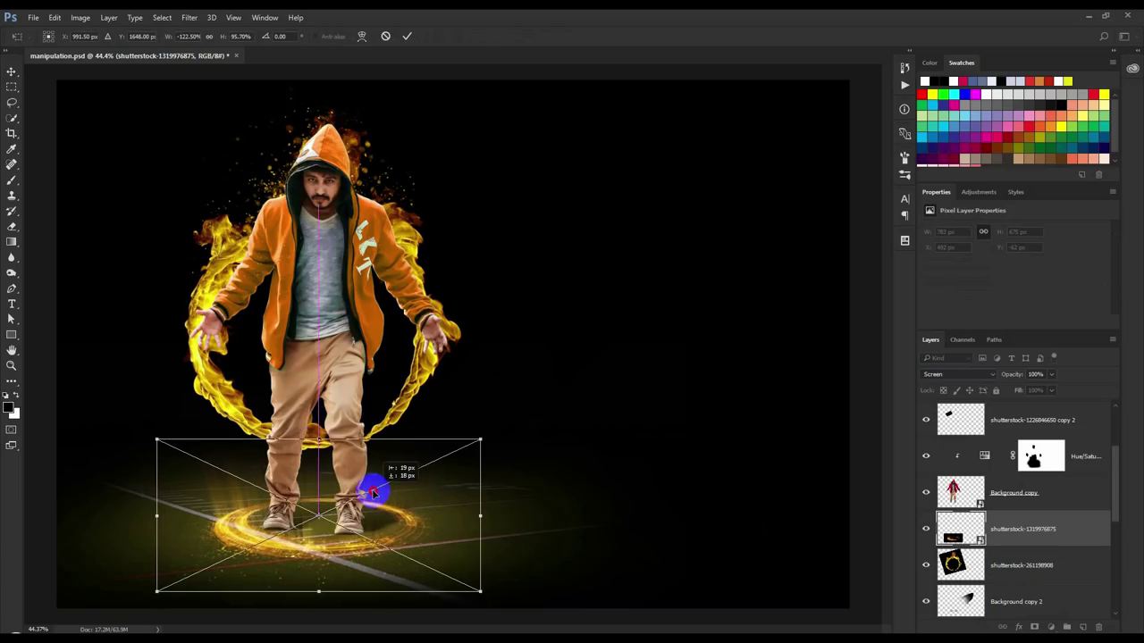
pyautogui.moveTo(526, 505); pyautogui.dragTo(528, 510)
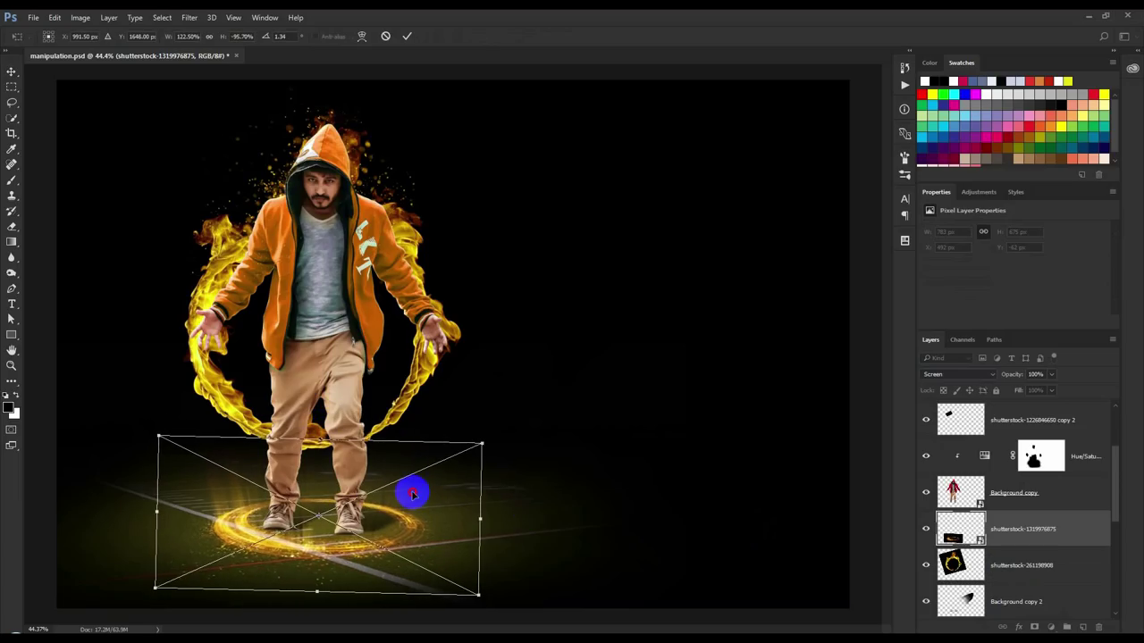
pyautogui.moveTo(408, 490); pyautogui.dragTo(412, 491)
pyautogui.press('Return')
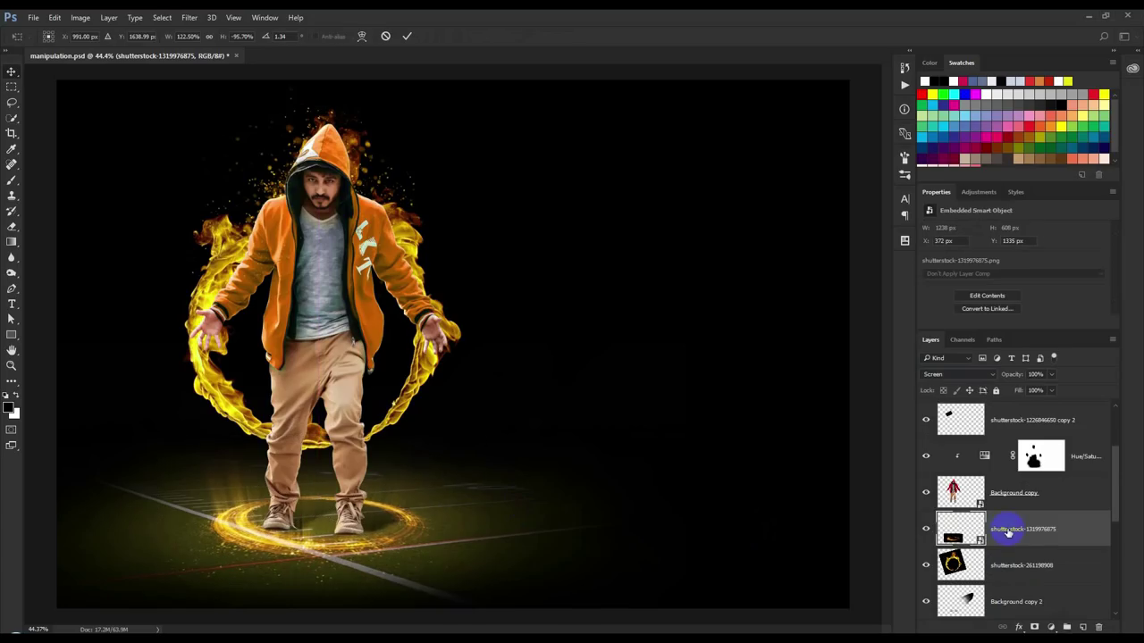
# Move Background copy 2 above the ring layer and reselect the fire ring layer
pyautogui.scroll(-1, 1003, 528)
pyautogui.scroll(-1, 1009, 566)
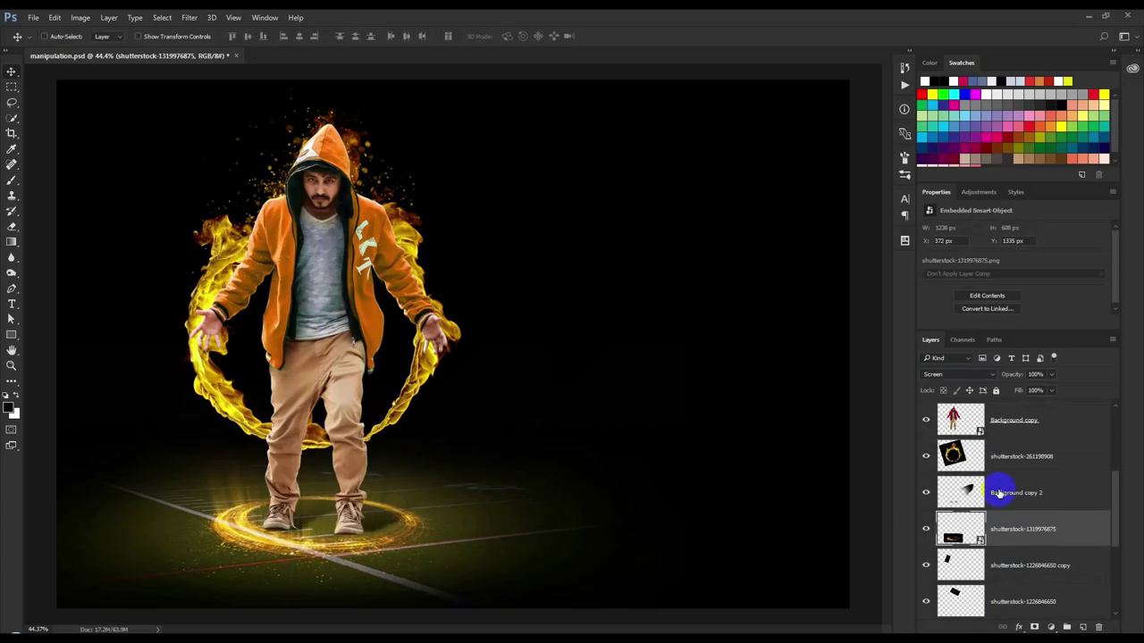
pyautogui.moveTo(1001, 492); pyautogui.dragTo(993, 451)
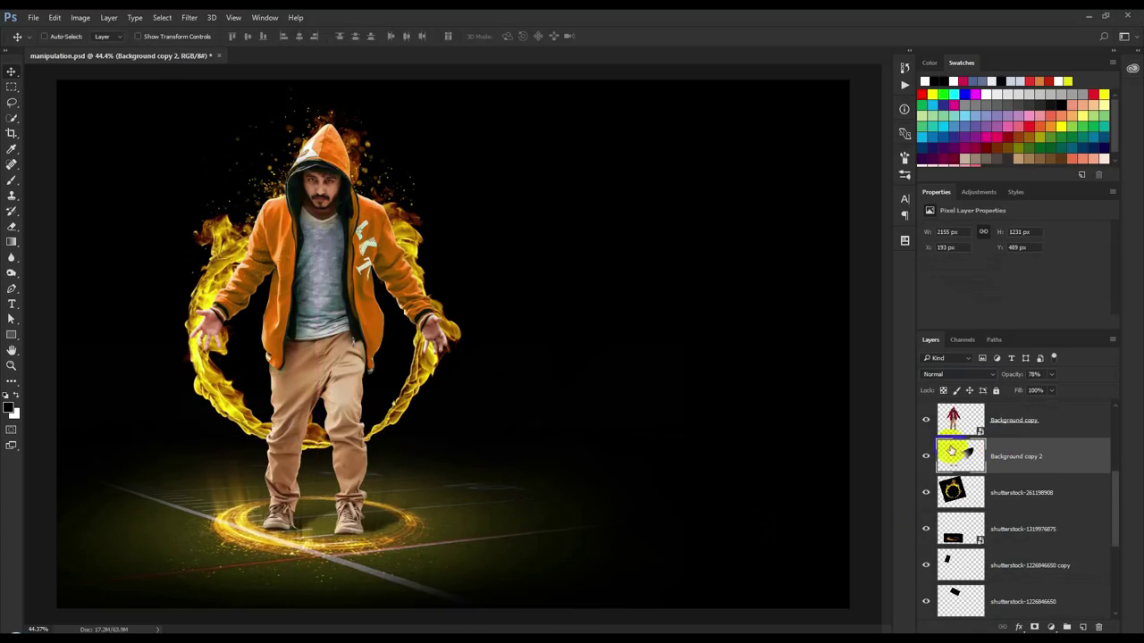
pyautogui.click(1010, 543)
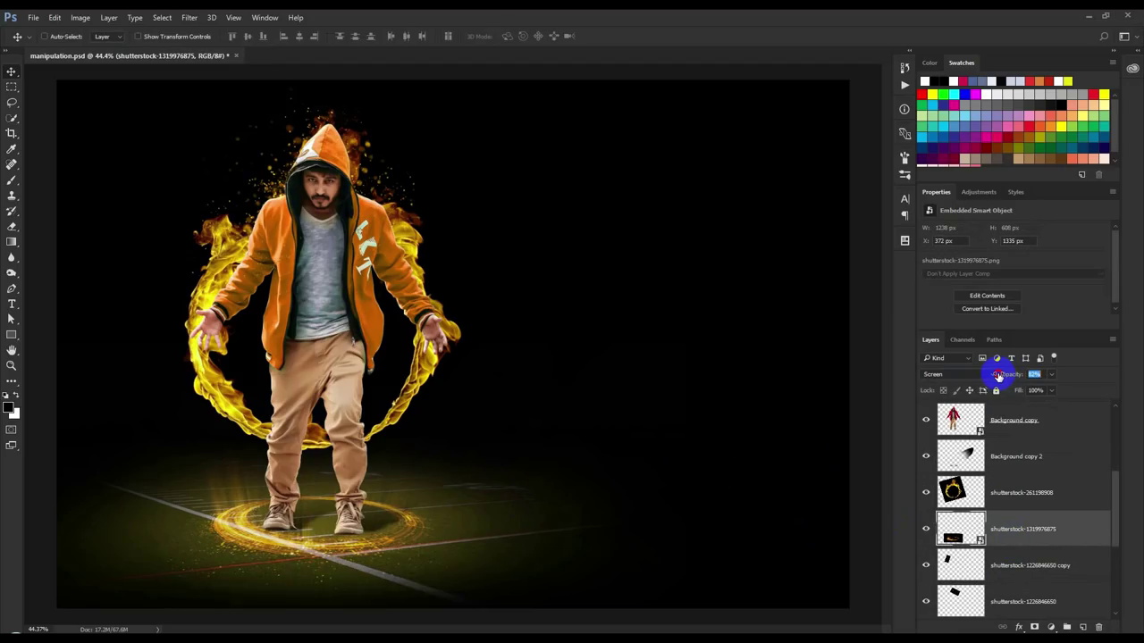
pyautogui.scroll(-1, 980, 375)
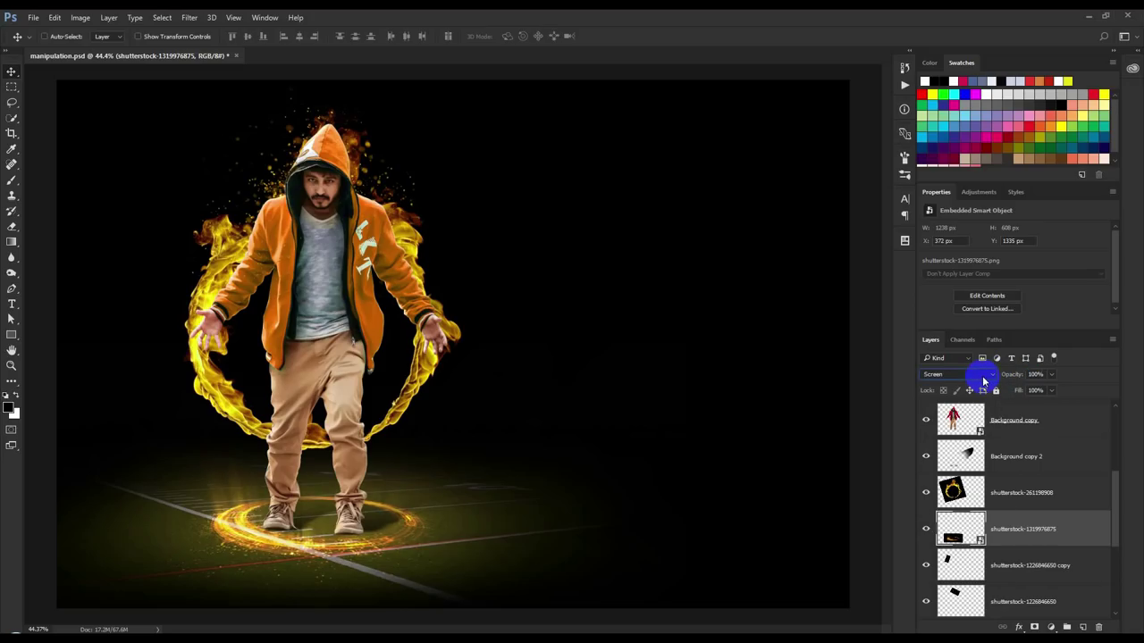
pyautogui.scroll(-1, 983, 382)
pyautogui.scroll(-1, 983, 382)
pyautogui.scroll(1, 983, 382)
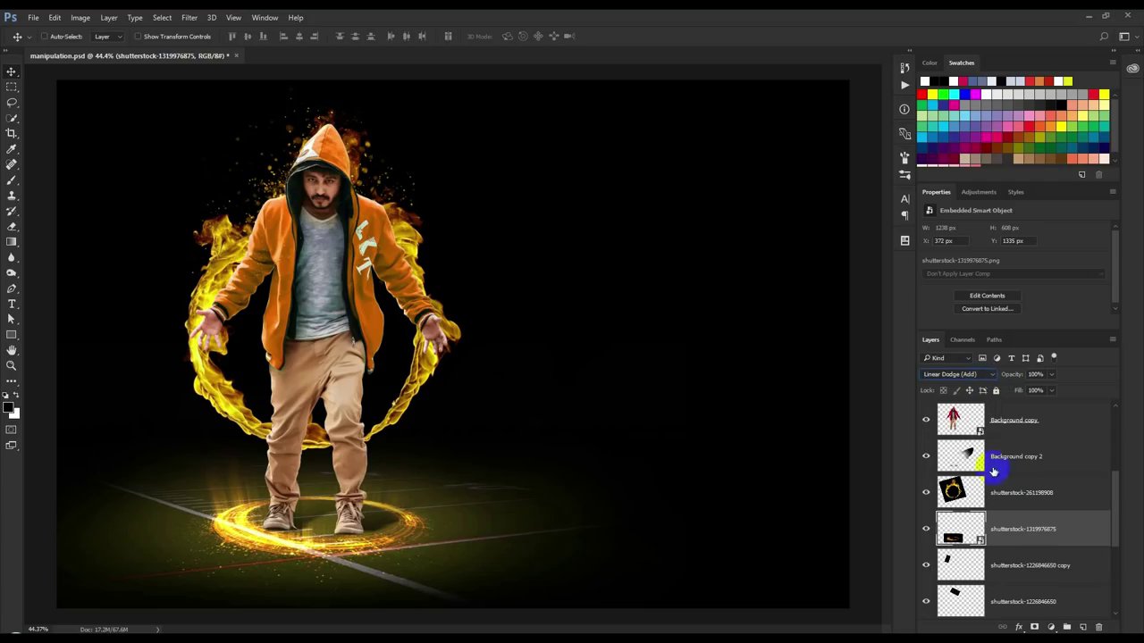
# Set the fire ring layer's blend mode to Linear Dodge (Add)
pyautogui.click(996, 489)
pyautogui.click(966, 379)
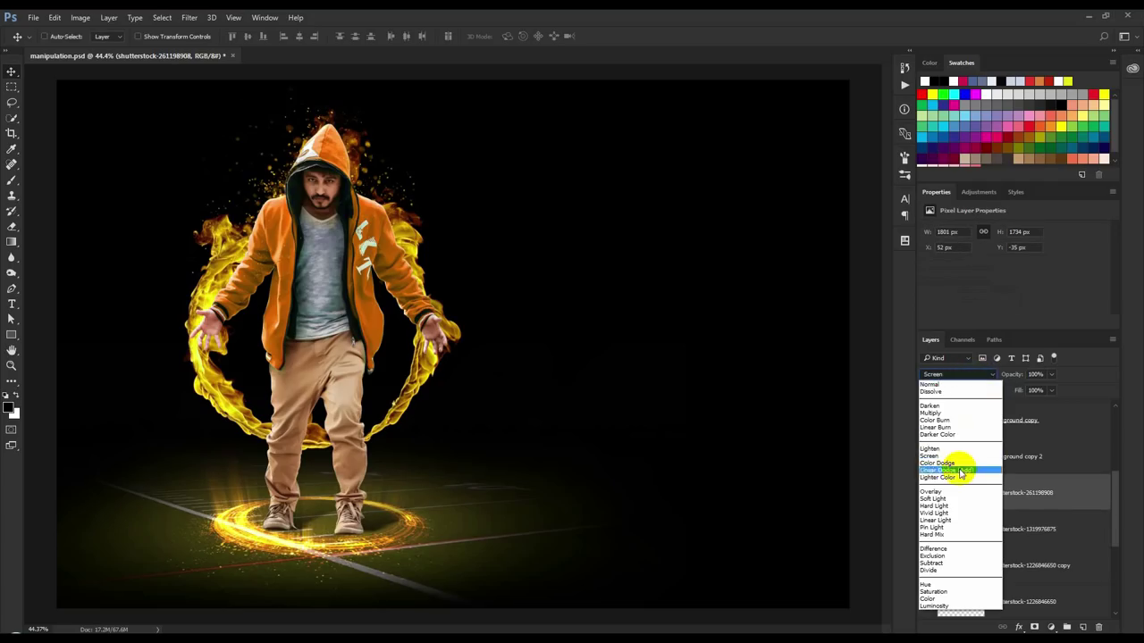
pyautogui.click(960, 471)
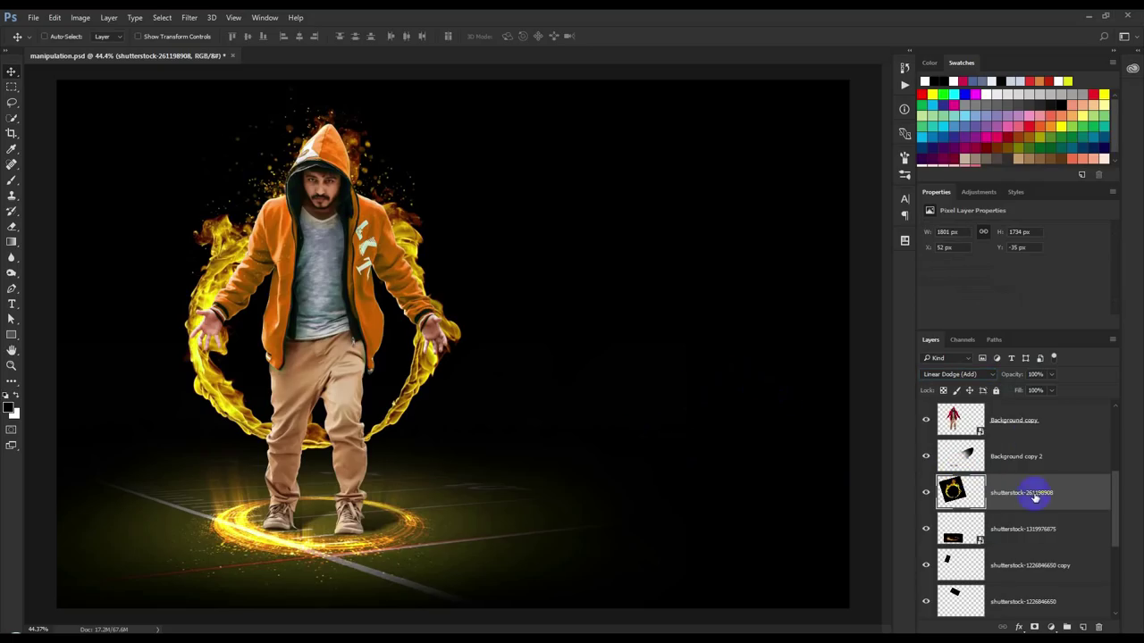
pyautogui.scroll(4, 1029, 431)
pyautogui.scroll(1, 1029, 430)
# Place the glowing orb at half size on the right-side hand, blended Linear Dodge (Add)
pyautogui.click(1029, 431)
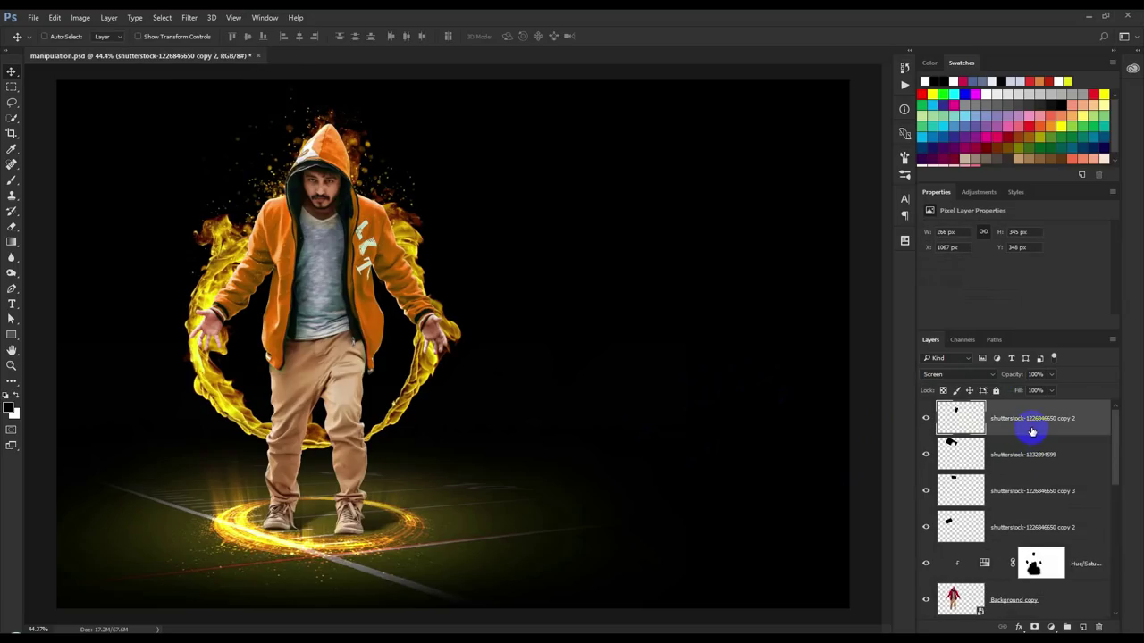
pyautogui.hotkey('ctrl', 's')
pyautogui.moveTo(581, 474); pyautogui.dragTo(521, 411)
pyautogui.click(934, 374)
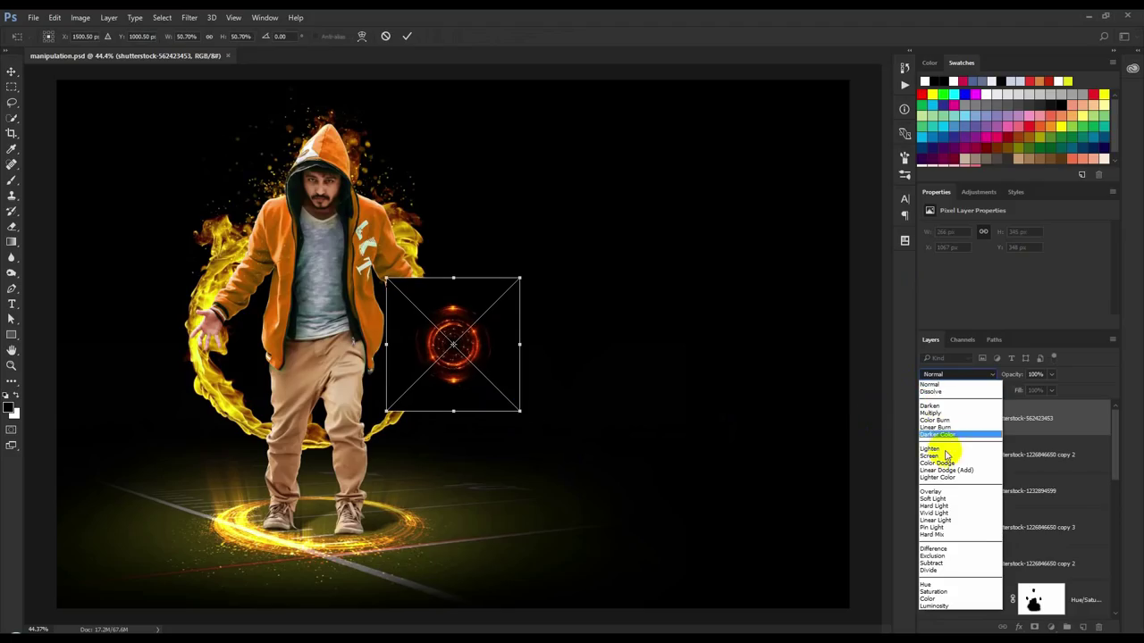
pyautogui.click(938, 456)
pyautogui.click(951, 376)
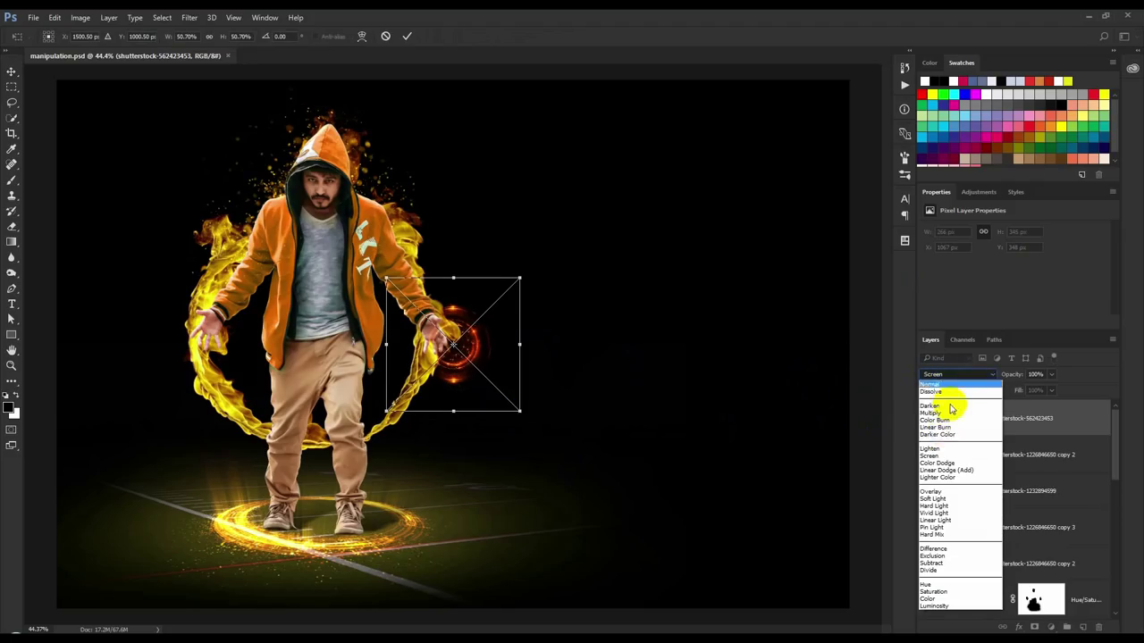
pyautogui.click(950, 471)
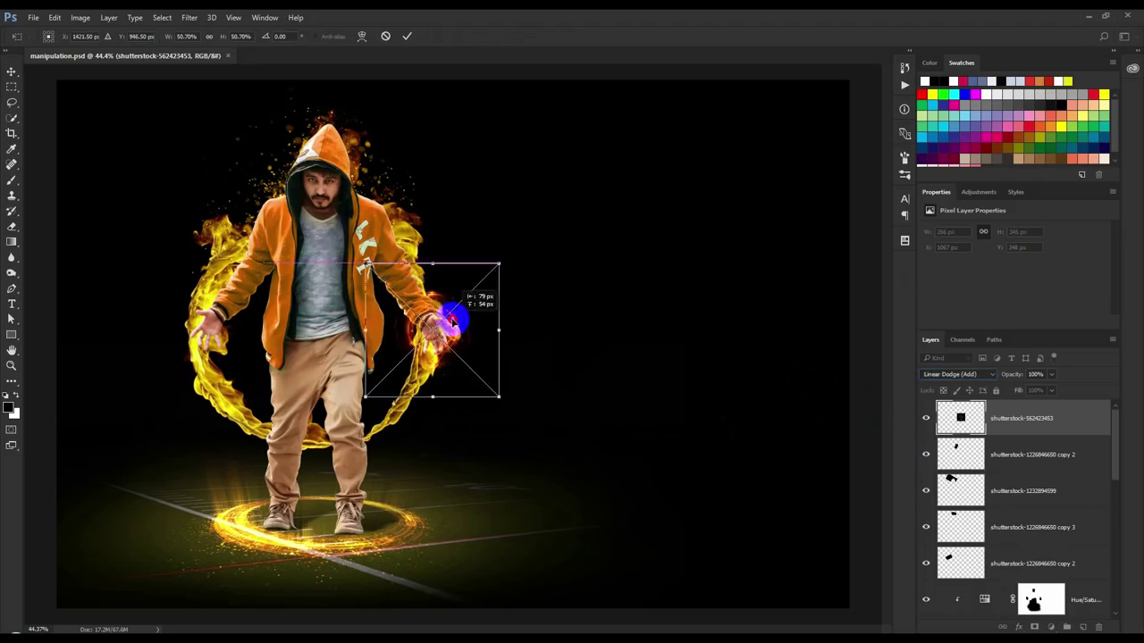
pyautogui.moveTo(498, 316)
pyautogui.mouseDown()
pyautogui.moveTo(476, 302)
pyautogui.moveTo(455, 347)
pyautogui.mouseUp()
pyautogui.click(407, 38)
# Rasterize the orb layer and shift its hue toward red (+11) with Hue/Saturation
pyautogui.scroll(5, 438, 329)
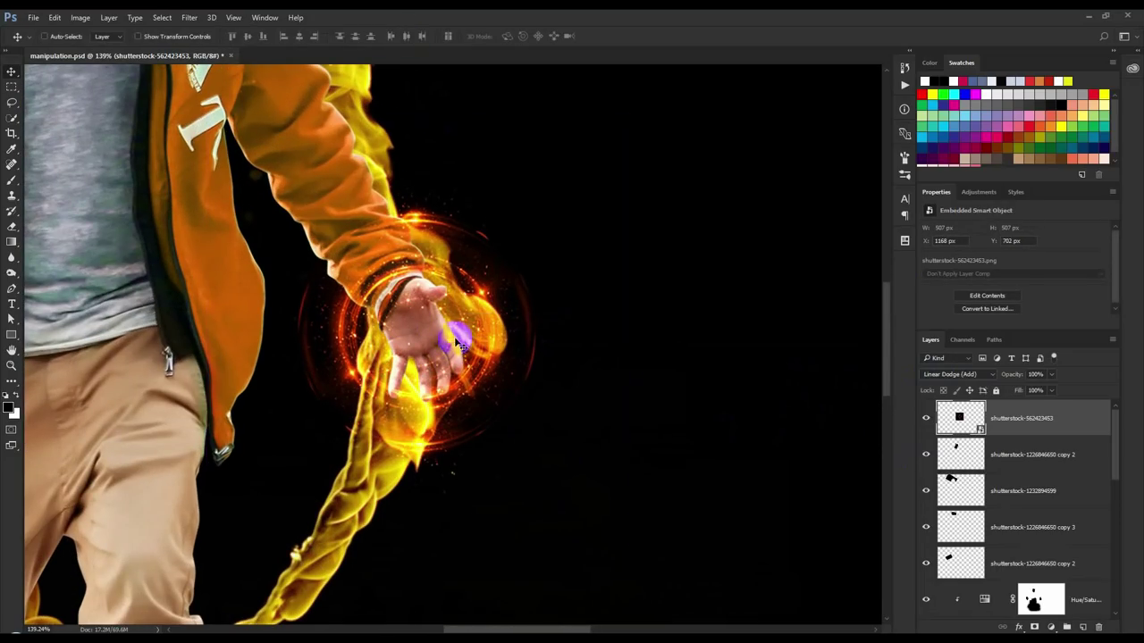
pyautogui.rightClick(978, 427)
pyautogui.click(919, 277)
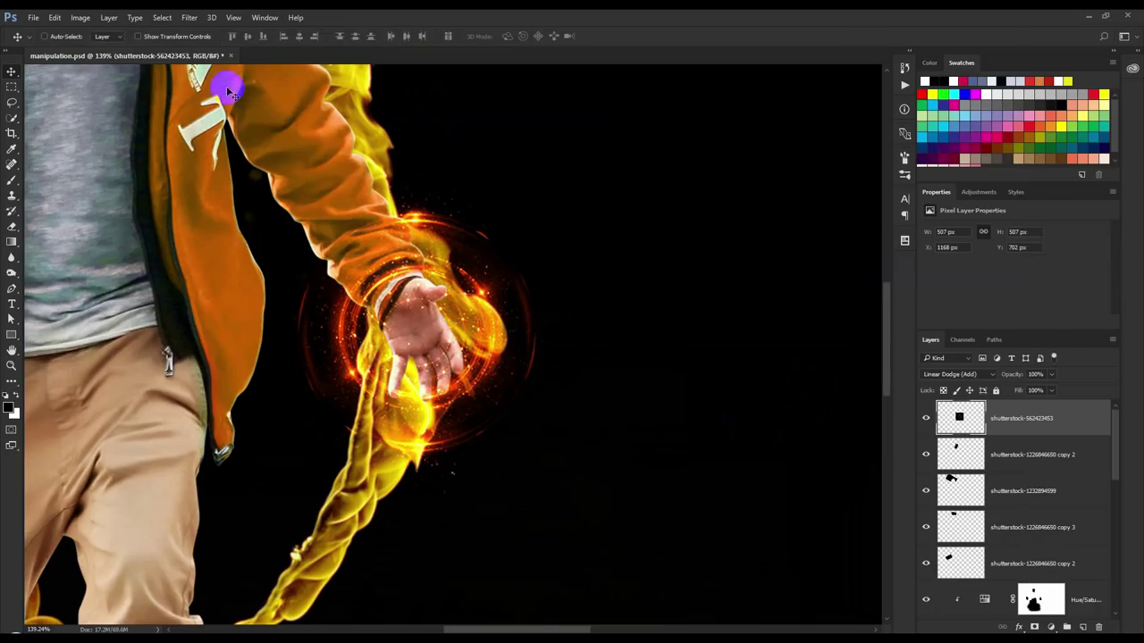
pyautogui.click(95, 18)
pyautogui.moveTo(134, 49)
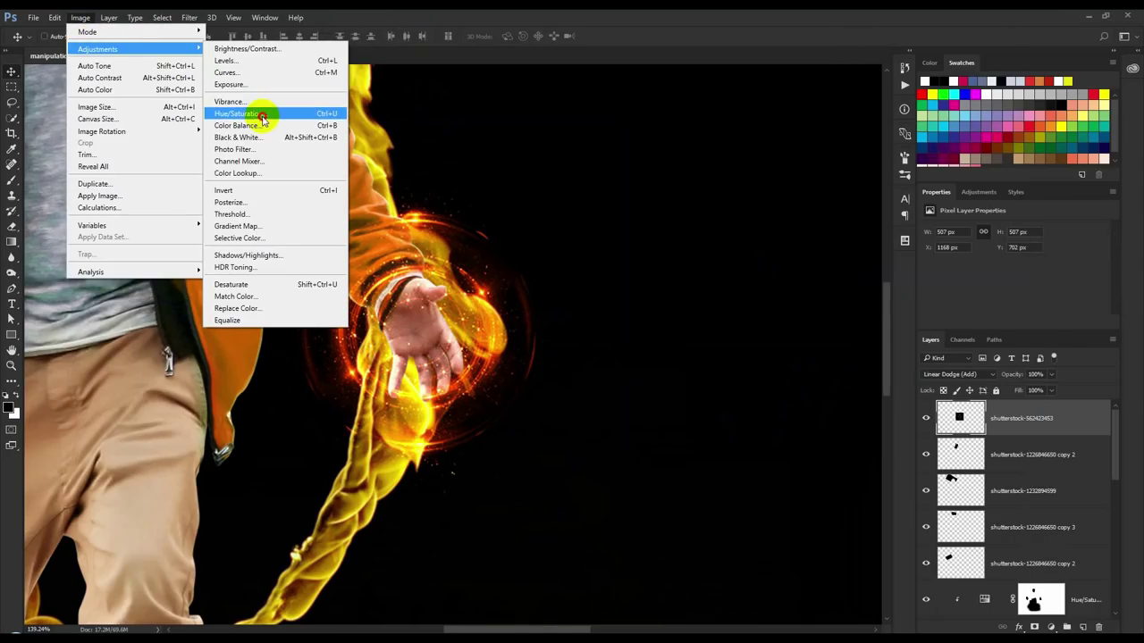
pyautogui.click(259, 117)
pyautogui.moveTo(915, 189)
pyautogui.mouseDown()
pyautogui.moveTo(876, 188)
pyautogui.moveTo(921, 188)
pyautogui.mouseUp()
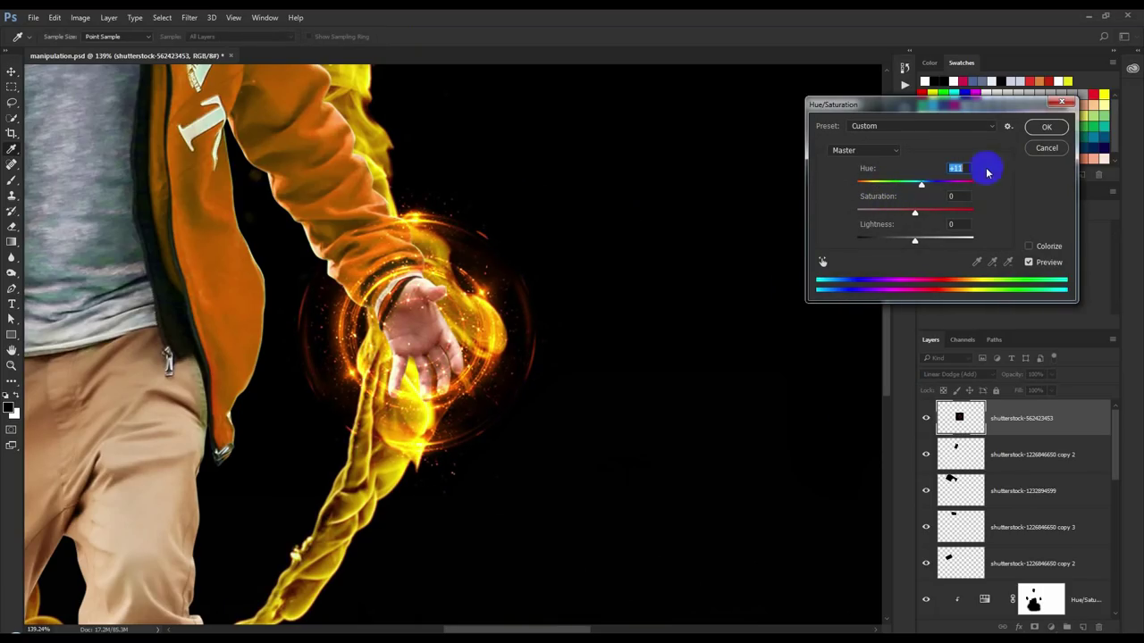
pyautogui.click(1046, 128)
pyautogui.hotkey('ctrl', '0')
# Copy the orb onto the left-side hand, enlarged and rotated
pyautogui.moveTo(674, 312); pyautogui.dragTo(384, 308)
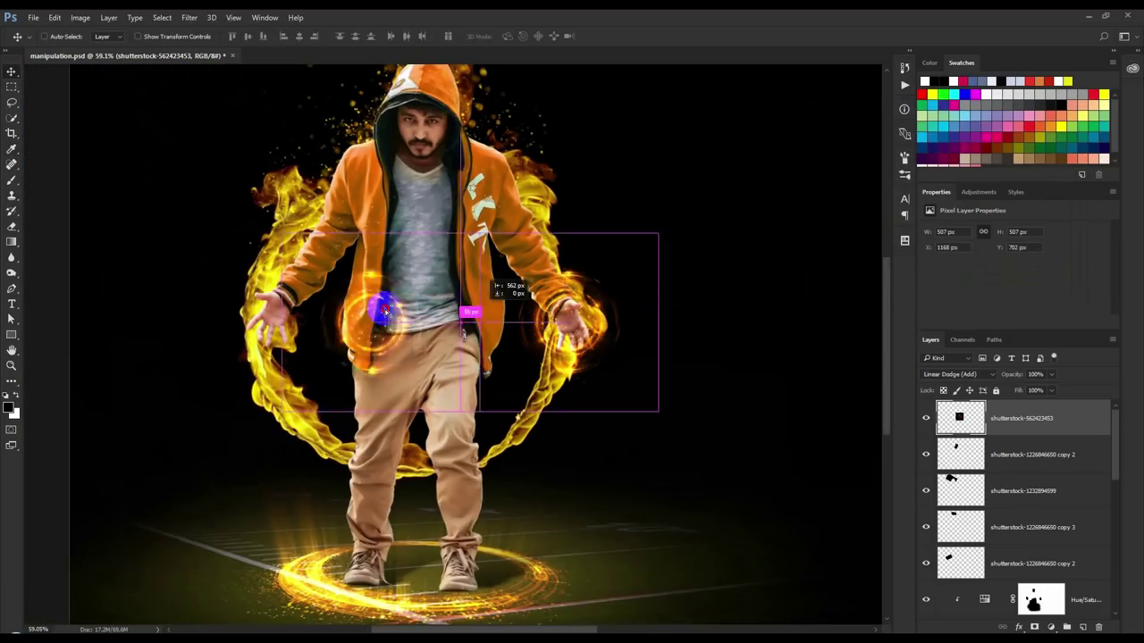
pyautogui.scroll(2, 219, 327)
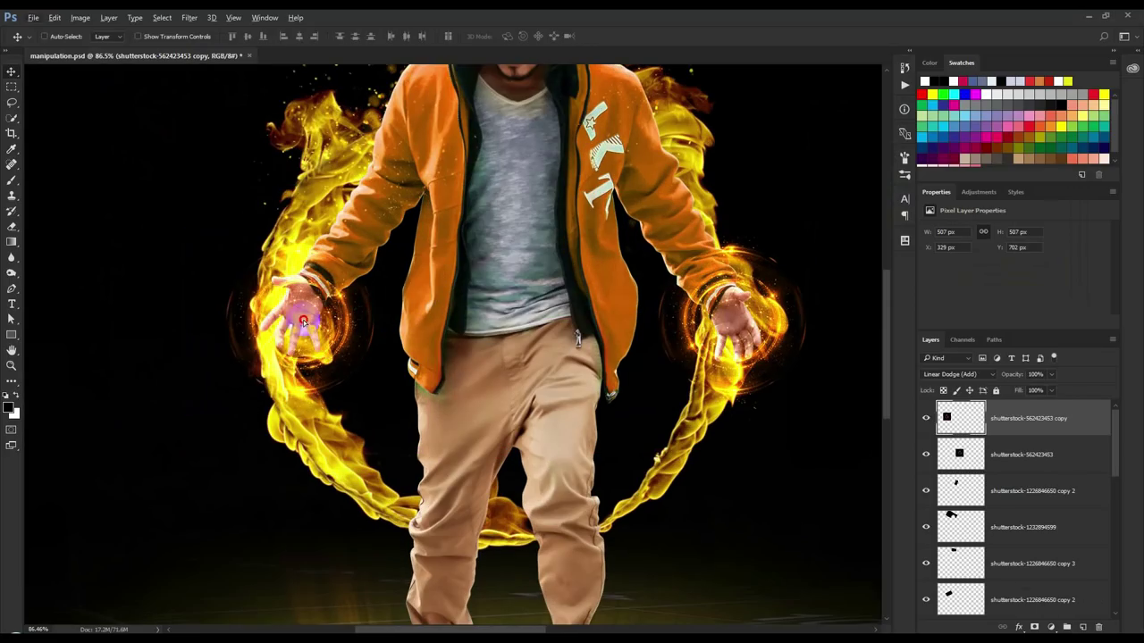
pyautogui.moveTo(305, 315); pyautogui.dragTo(304, 322)
pyautogui.hotkey('ctrl', 't')
pyautogui.moveTo(477, 373)
pyautogui.mouseDown()
pyautogui.moveTo(483, 308)
pyautogui.moveTo(552, 265)
pyautogui.mouseUp()
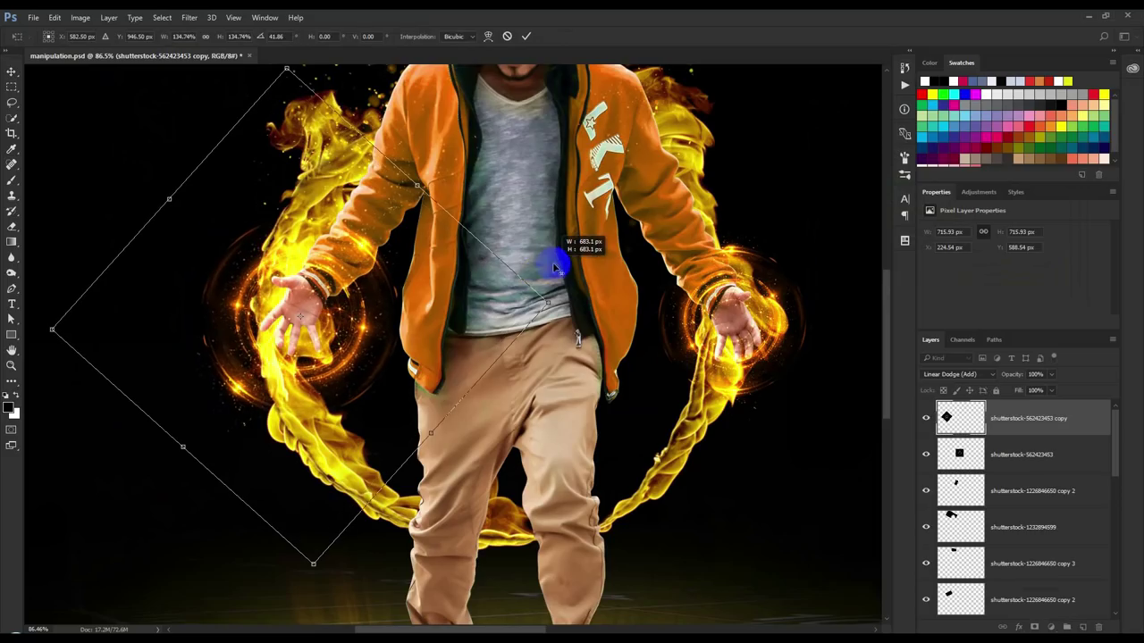
pyautogui.press('Return')
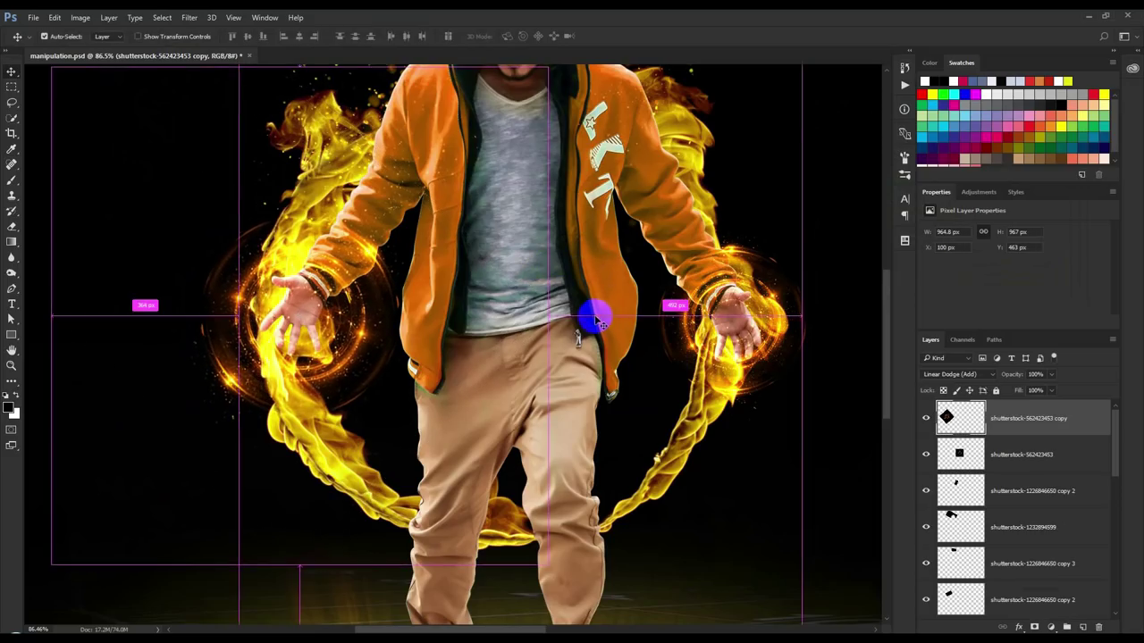
# Add a smaller orb copy, skewed toward the shoulder and rotated about 57°
pyautogui.moveTo(597, 321); pyautogui.dragTo(596, 322)
pyautogui.hotkey('ctrl', 't')
pyautogui.moveTo(548, 68); pyautogui.dragTo(396, 141)
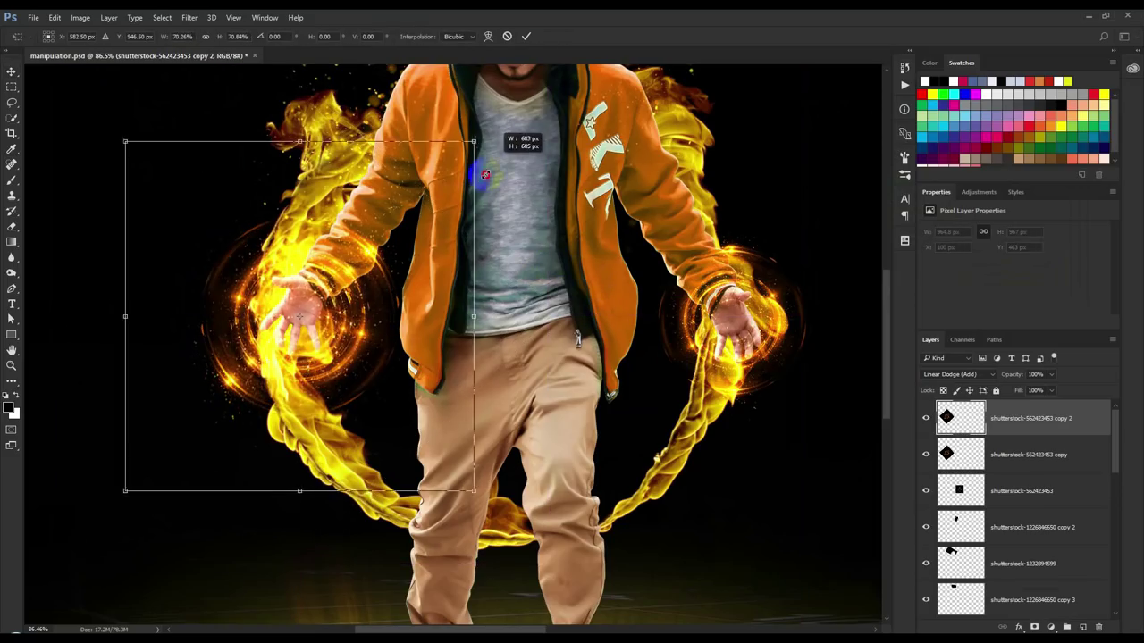
pyautogui.moveTo(497, 434); pyautogui.dragTo(370, 237)
pyautogui.moveTo(346, 109); pyautogui.dragTo(356, 234)
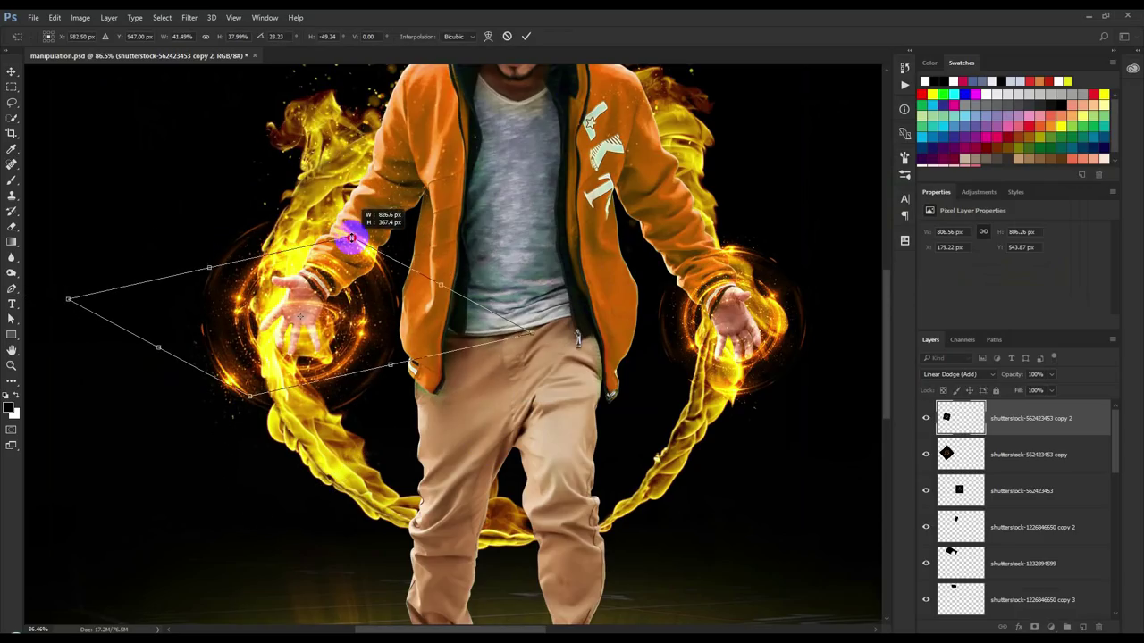
pyautogui.moveTo(356, 235); pyautogui.dragTo(334, 174)
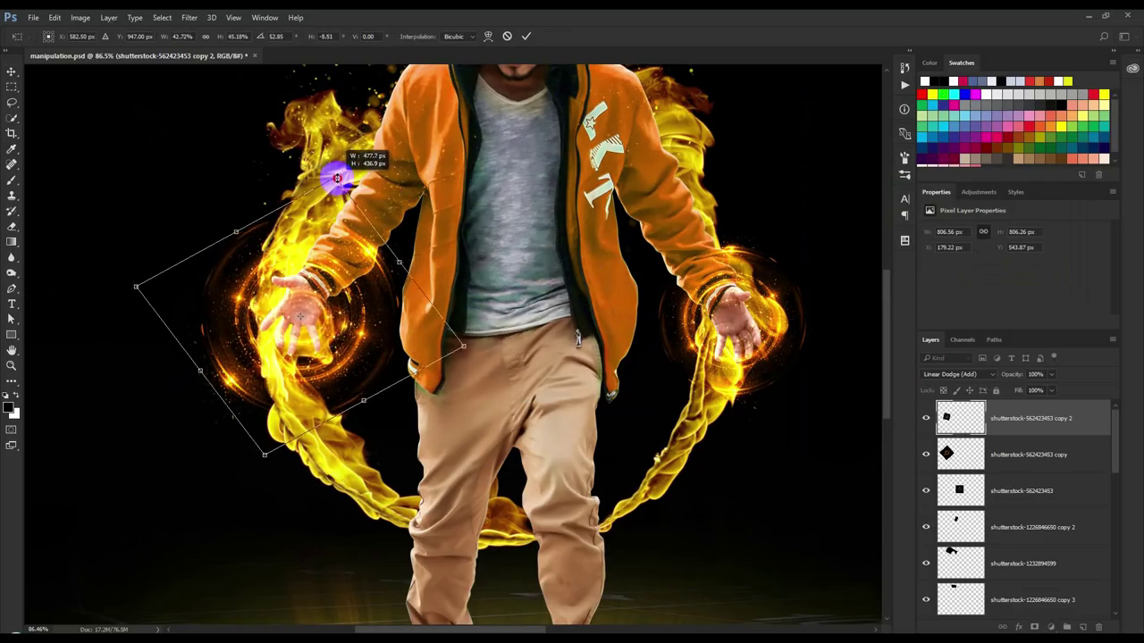
pyautogui.moveTo(454, 212); pyautogui.dragTo(485, 235)
pyautogui.press('Return')
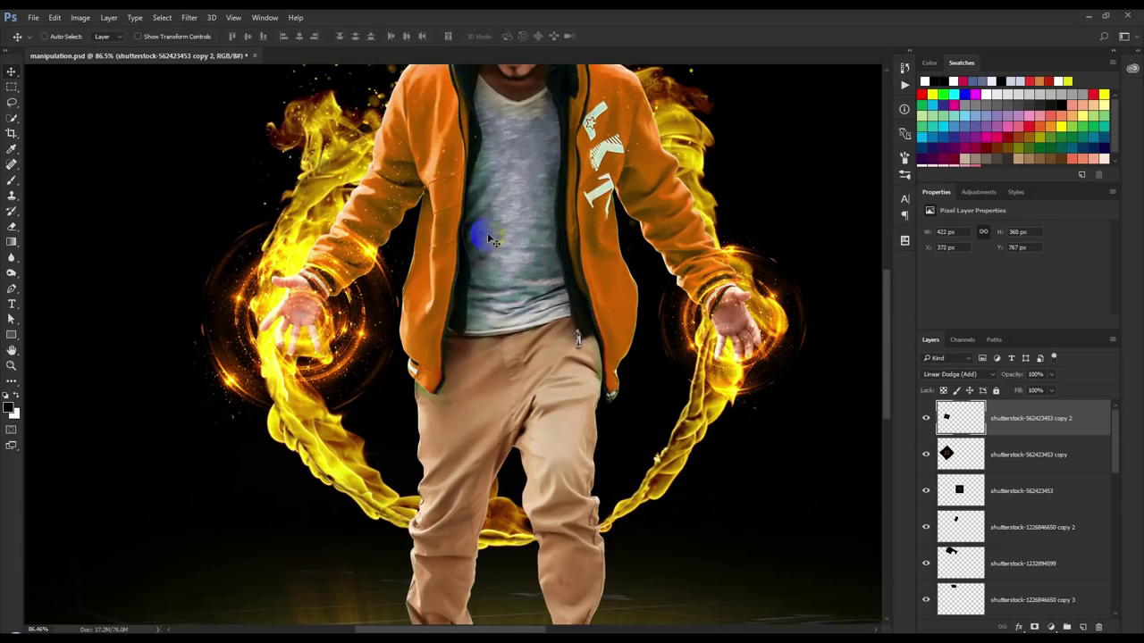
pyautogui.scroll(-2, 500, 255)
pyautogui.scroll(-1, 472, 273)
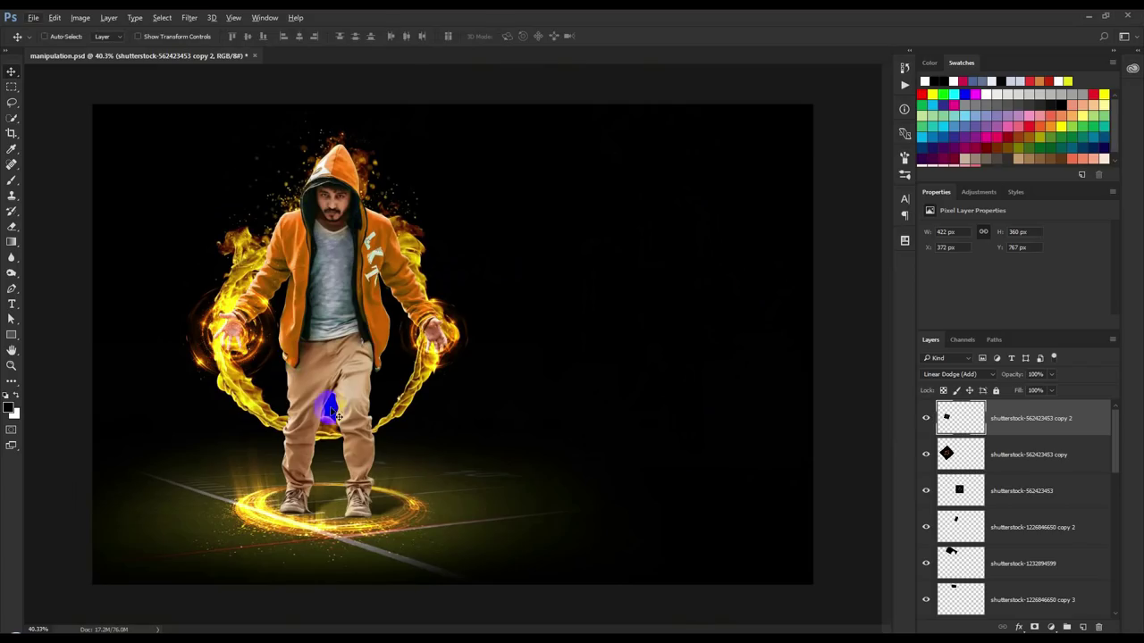
pyautogui.scroll(-2, 1007, 502)
pyautogui.scroll(-2, 995, 498)
# Nudge the ground fire down and paste the sparks image over the ground ring
pyautogui.click(995, 525)
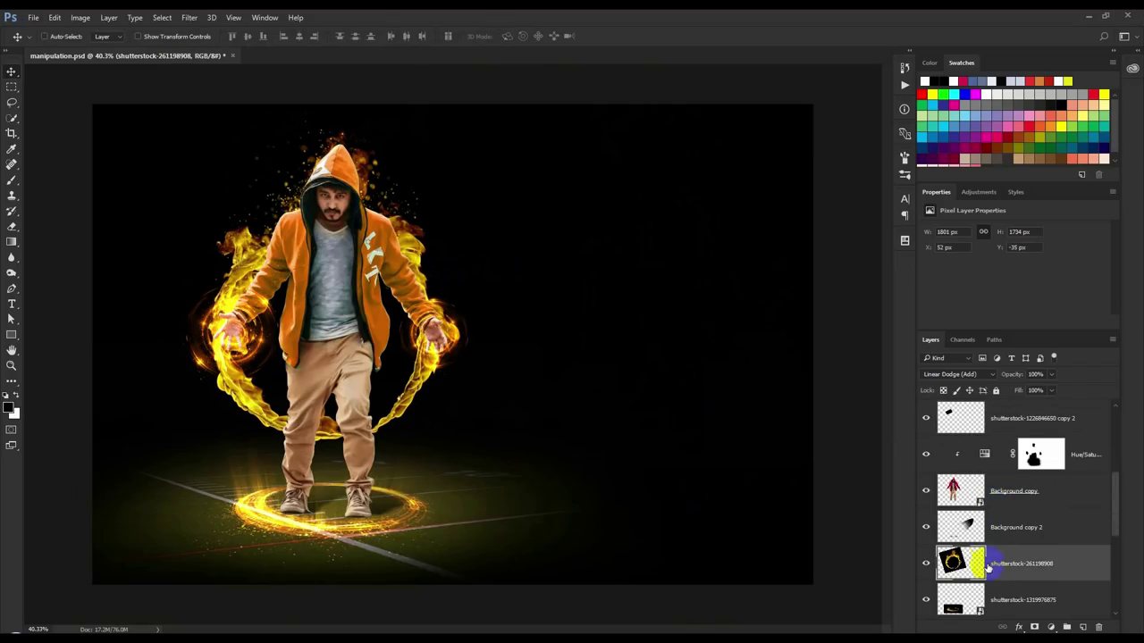
pyautogui.click(987, 563)
pyautogui.moveTo(396, 506); pyautogui.dragTo(394, 509)
pyautogui.hotkey('ctrl', 'v')
pyautogui.hotkey('ctrl', 't')
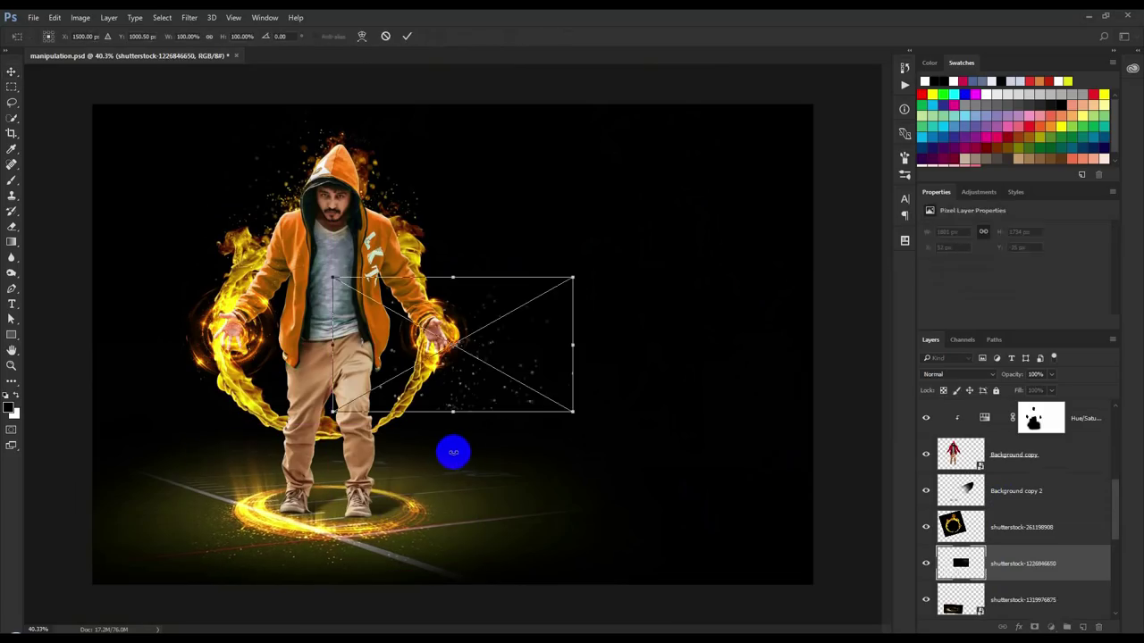
pyautogui.moveTo(511, 348)
pyautogui.mouseDown()
pyautogui.moveTo(393, 484)
pyautogui.moveTo(386, 473)
pyautogui.mouseUp()
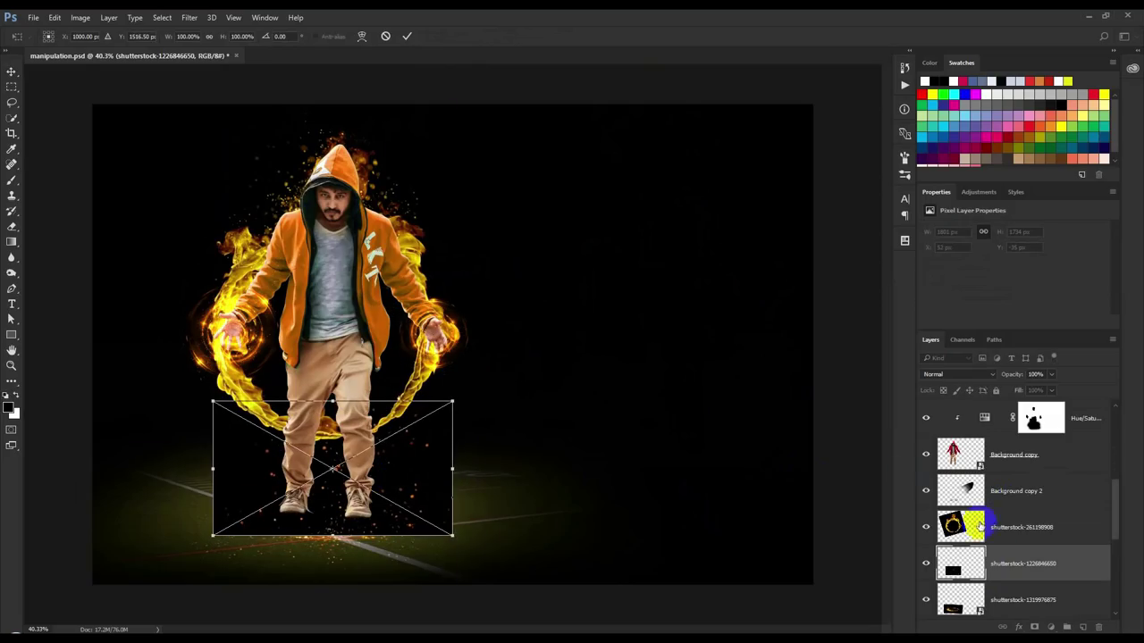
pyautogui.press('Return')
# Move the sparks layer higher in the stack and blend it in Screen mode
pyautogui.moveTo(996, 561); pyautogui.dragTo(971, 446)
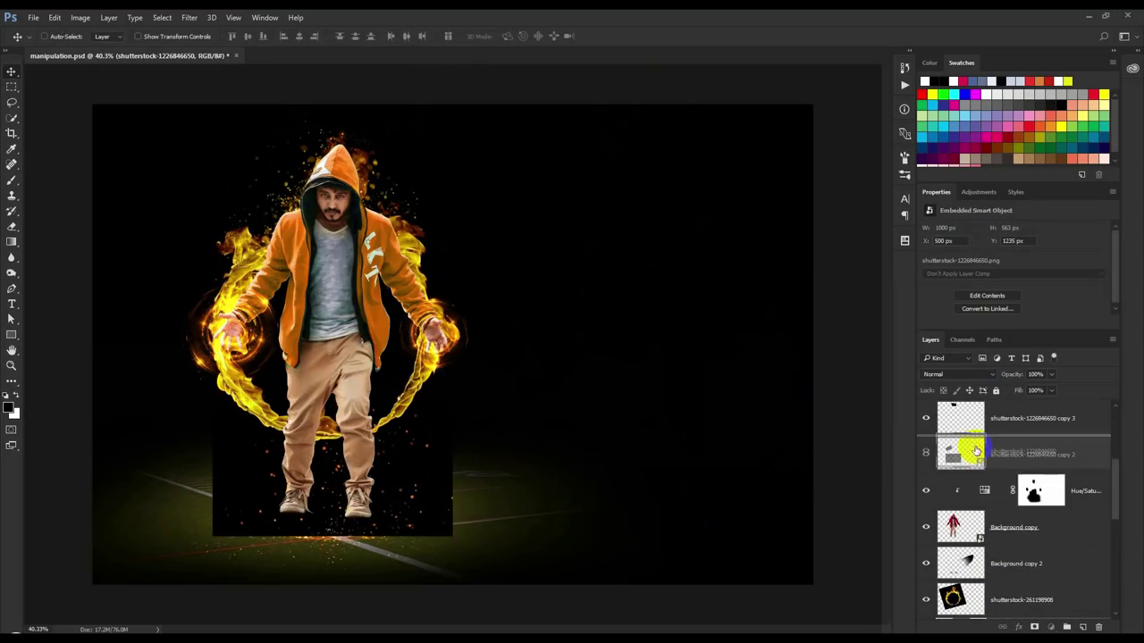
pyautogui.click(956, 375)
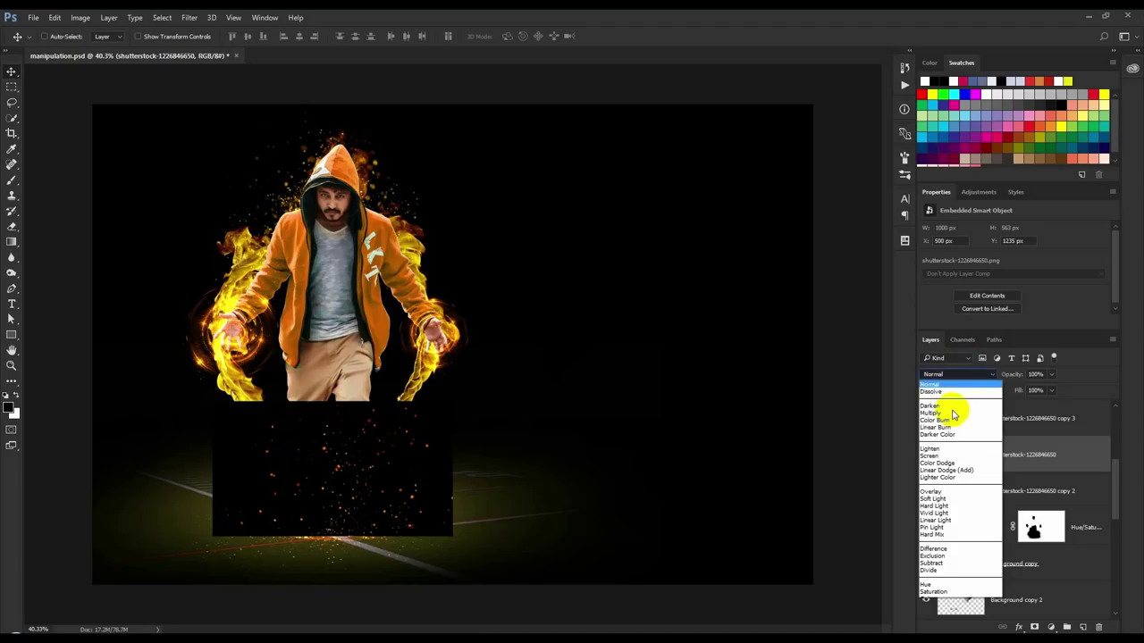
pyautogui.click(947, 454)
pyautogui.moveTo(442, 479); pyautogui.dragTo(442, 473)
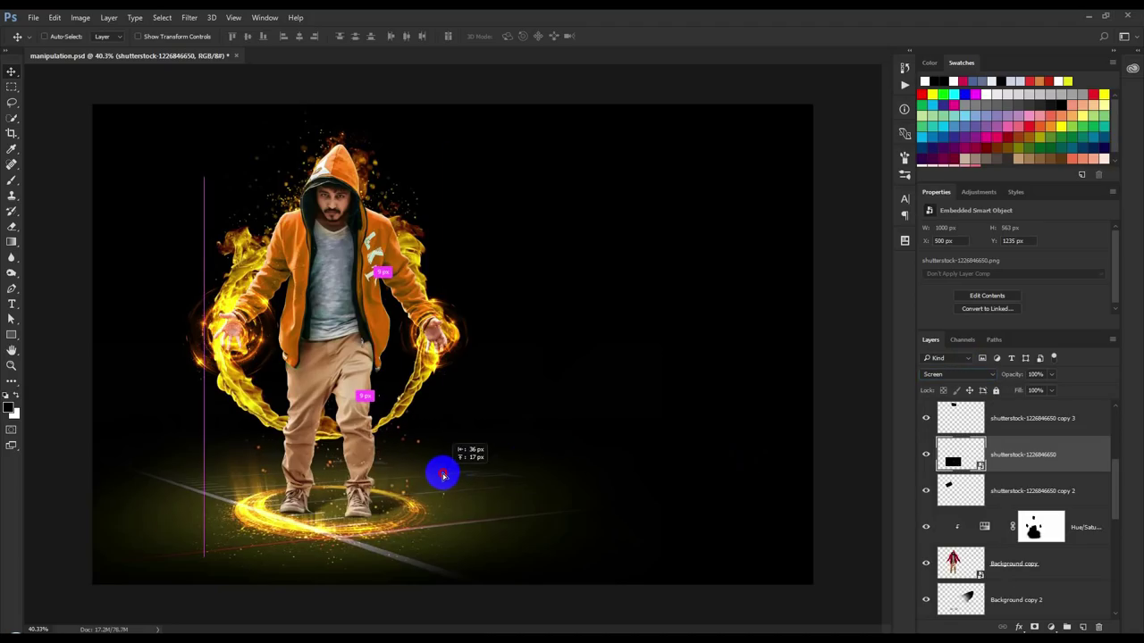
pyautogui.scroll(3, 444, 478)
pyautogui.scroll(2, 365, 477)
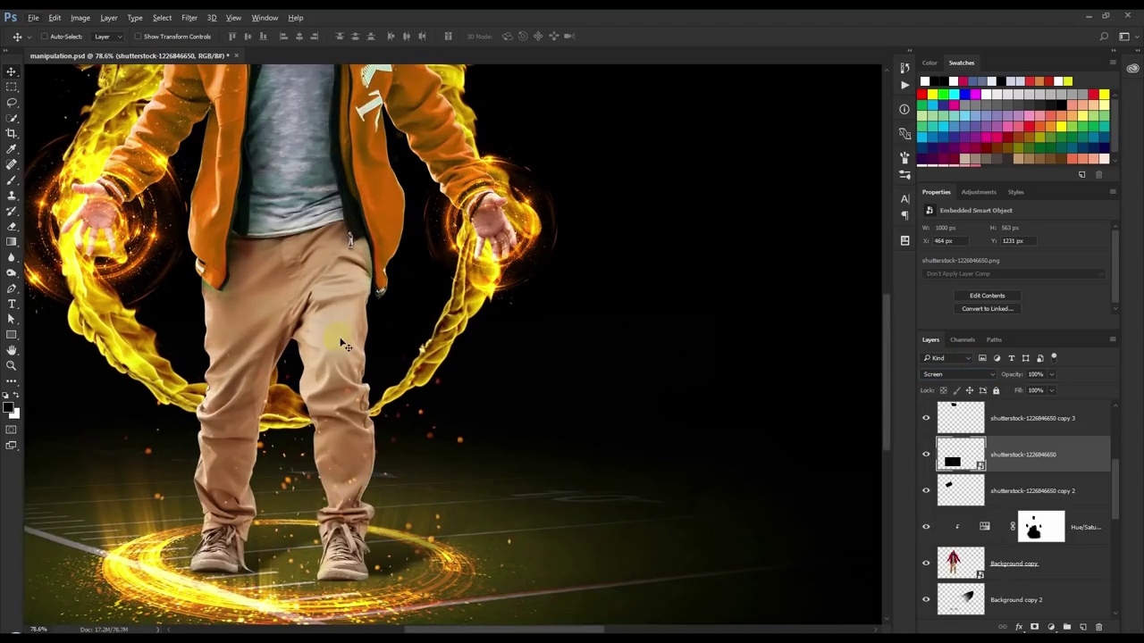
# Rasterize the sparks layer and shift its hue with Hue/Saturation
pyautogui.rightClick(1076, 447)
pyautogui.click(936, 279)
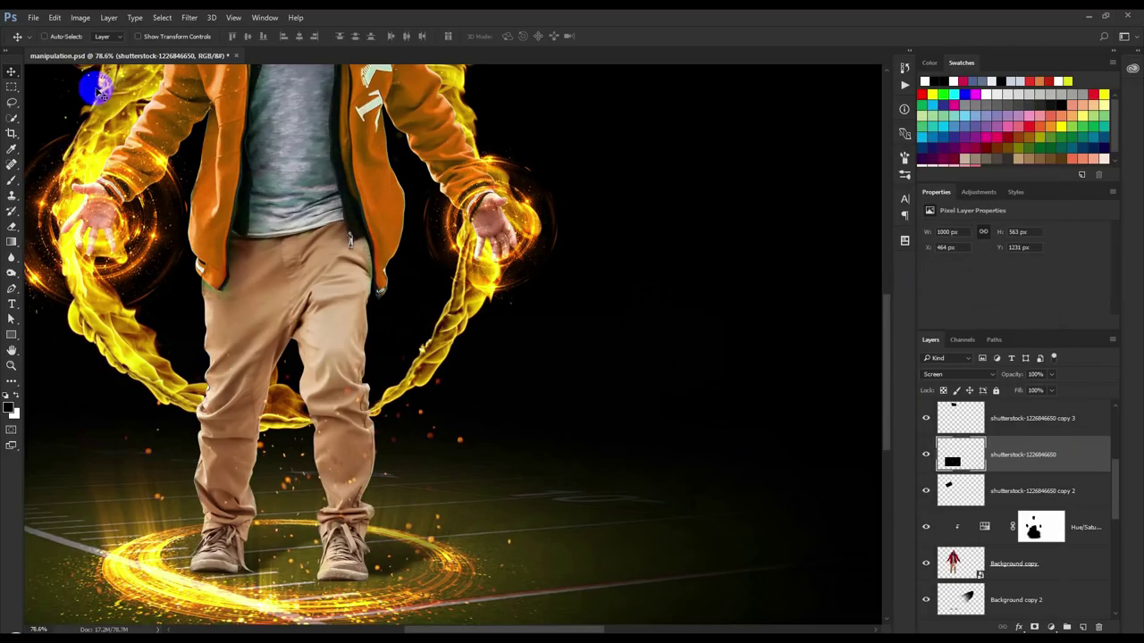
pyautogui.click(80, 18)
pyautogui.moveTo(99, 48)
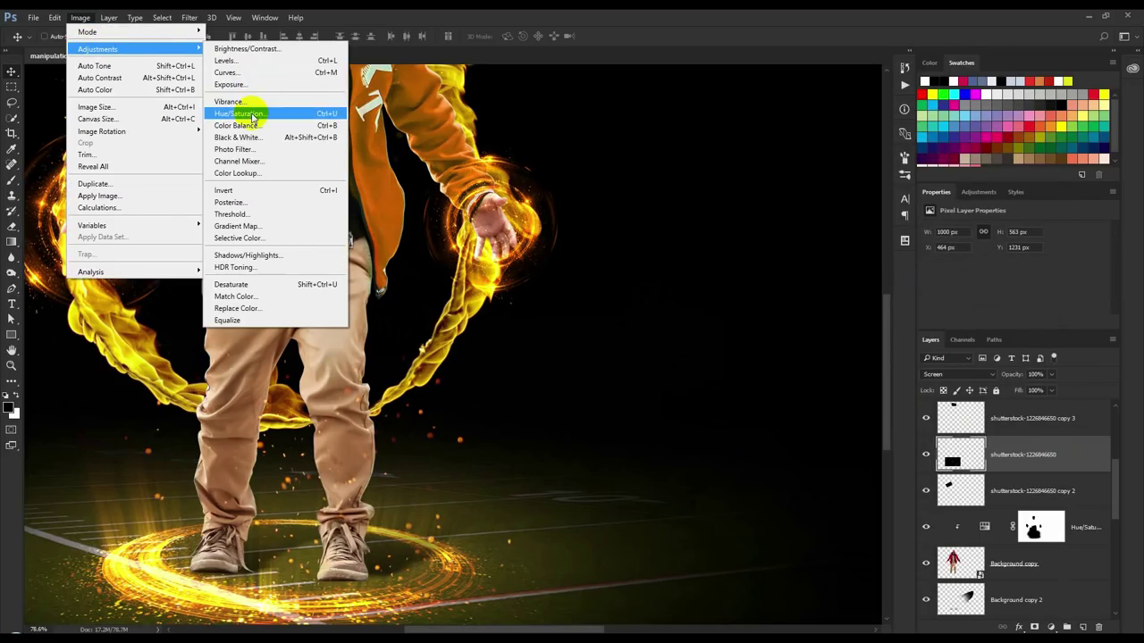
pyautogui.click(257, 116)
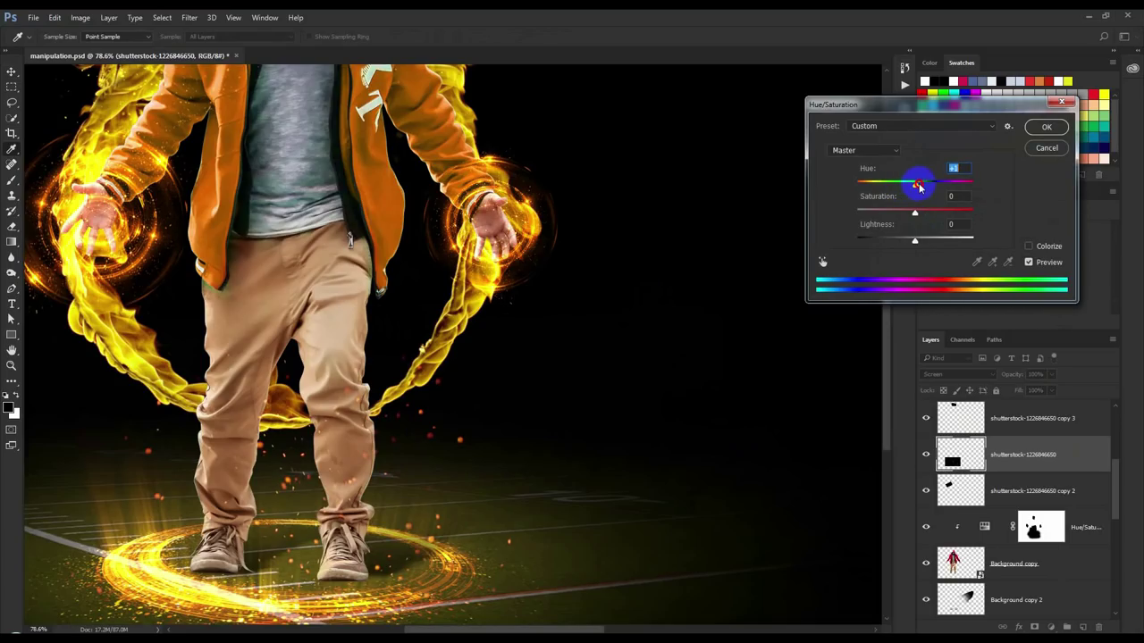
pyautogui.click(1029, 132)
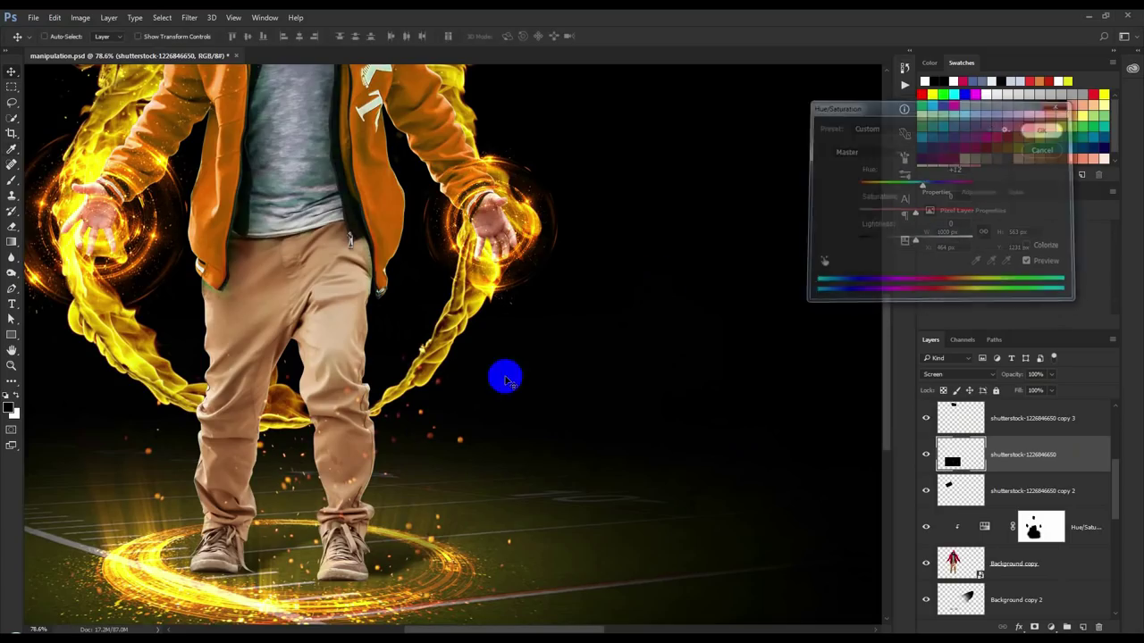
pyautogui.scroll(-3, 447, 434)
# Move the effect layer down over the legs and scale it to about 84%
pyautogui.press('v')
pyautogui.moveTo(436, 425); pyautogui.dragTo(442, 435)
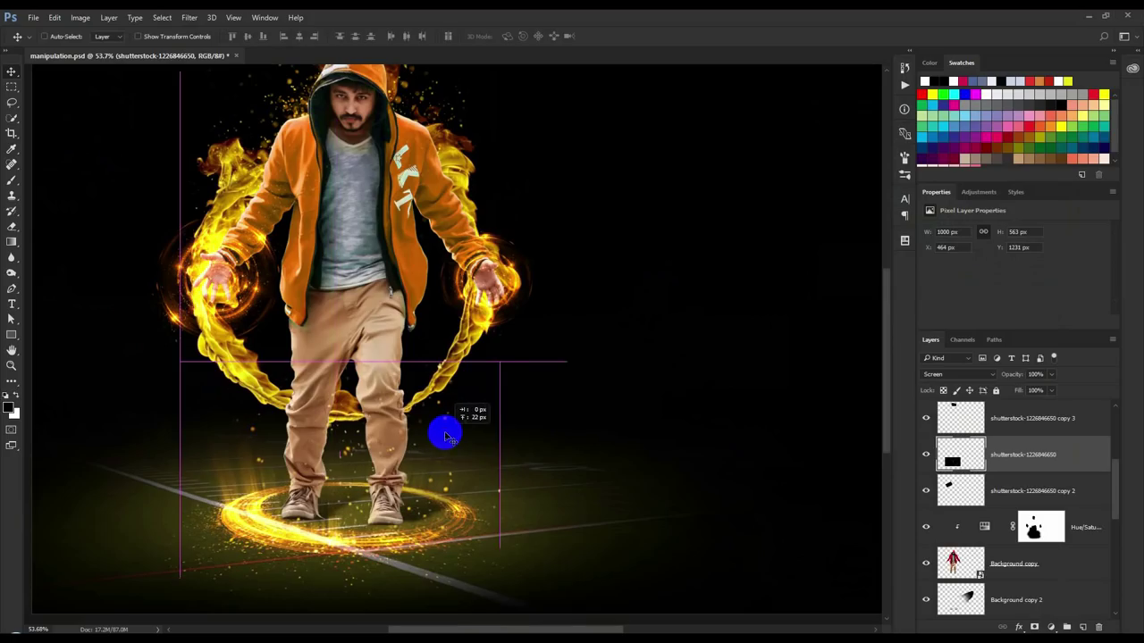
pyautogui.hotkey('ctrl', 't')
pyautogui.moveTo(493, 453); pyautogui.dragTo(479, 458)
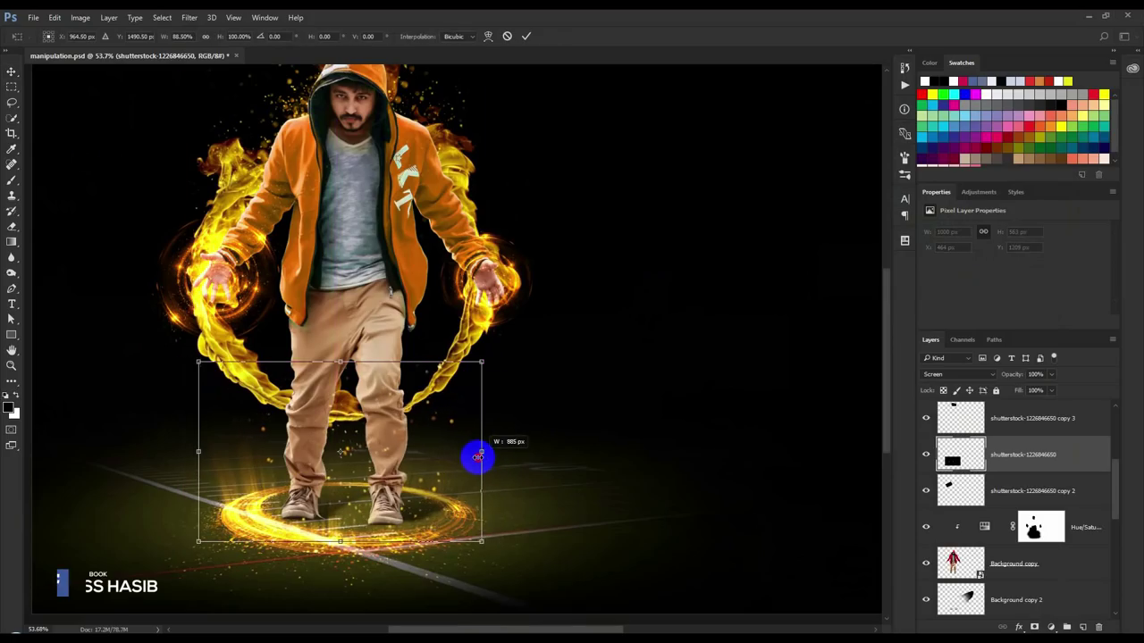
pyautogui.hotkey('ctrl', 'z')
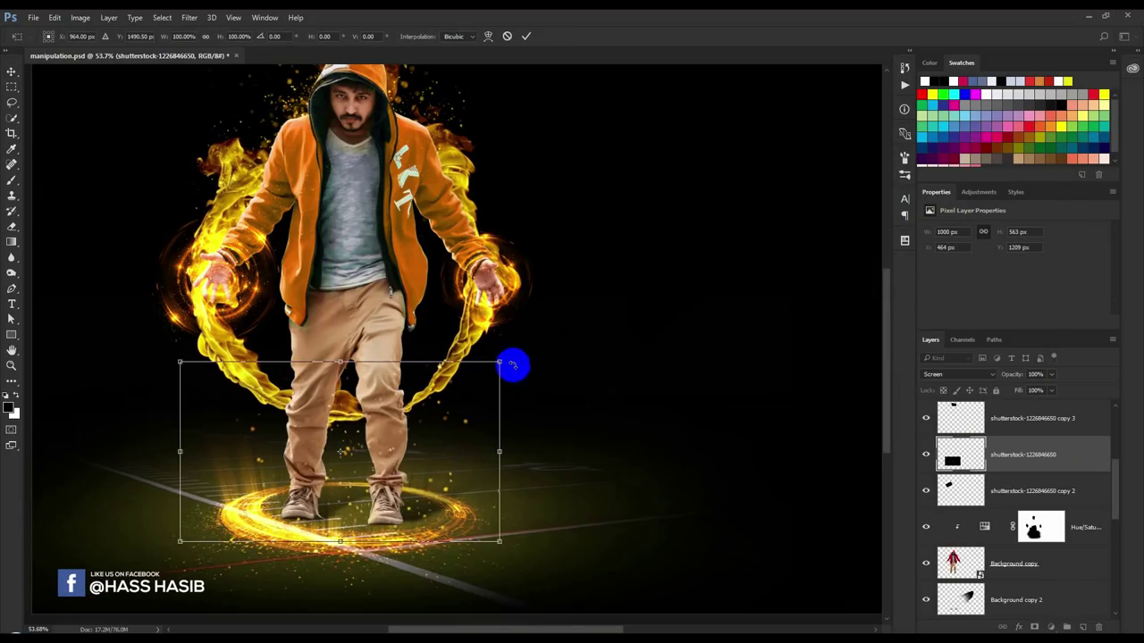
pyautogui.moveTo(498, 365); pyautogui.dragTo(438, 424)
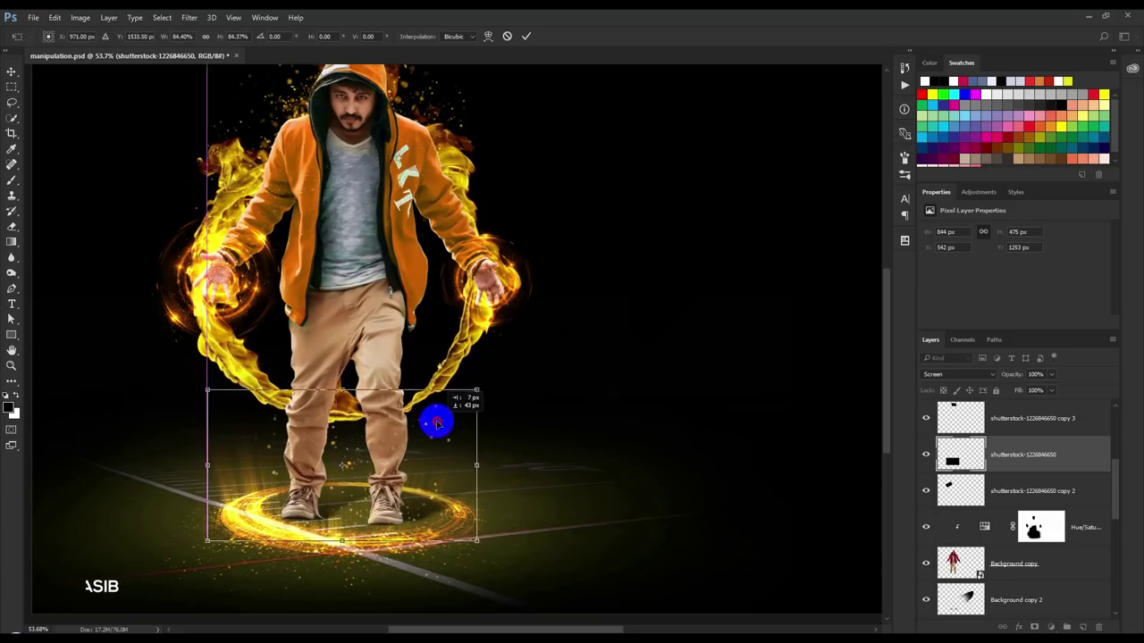
# Commit the effect resize, then place the sparks image rotated 90° upright
pyautogui.doubleClick(366, 420)
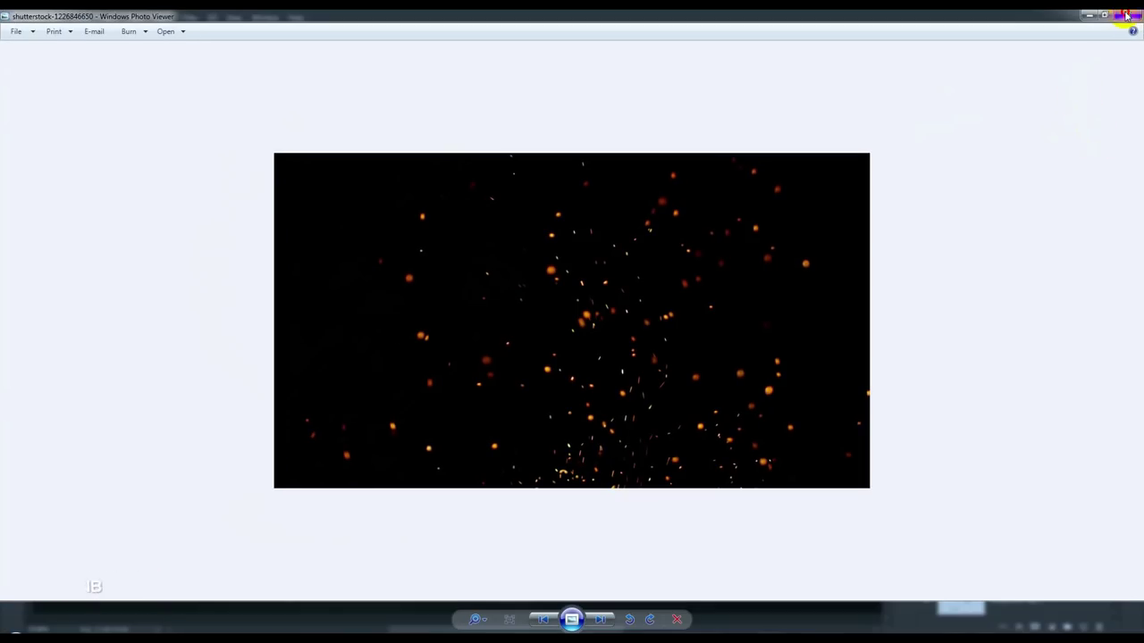
pyautogui.click(1126, 17)
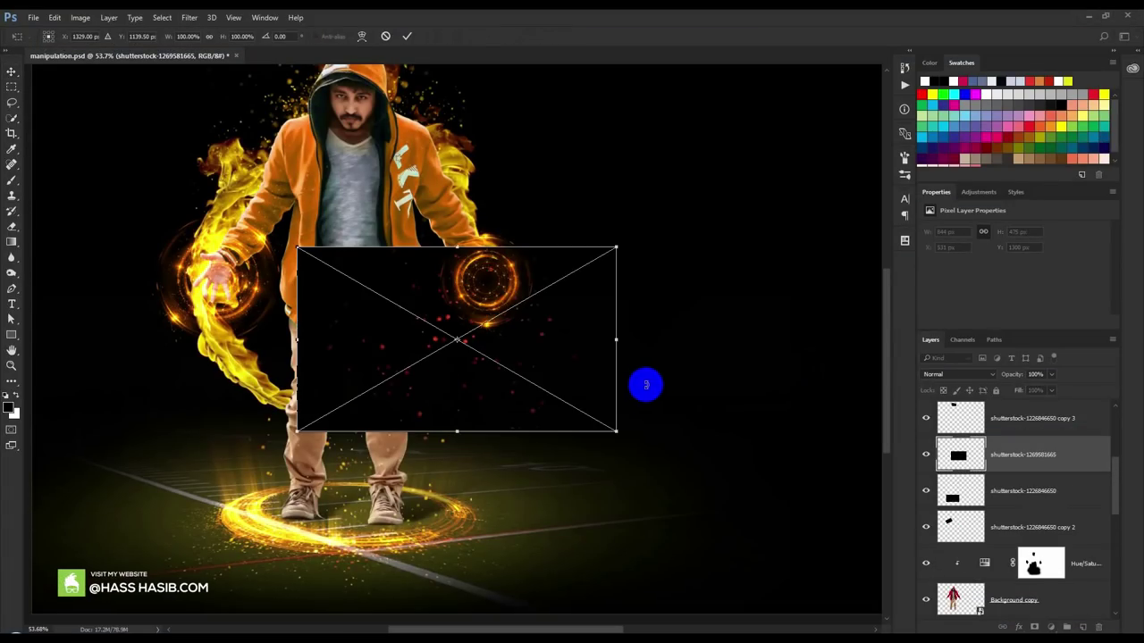
pyautogui.moveTo(560, 378); pyautogui.dragTo(464, 427)
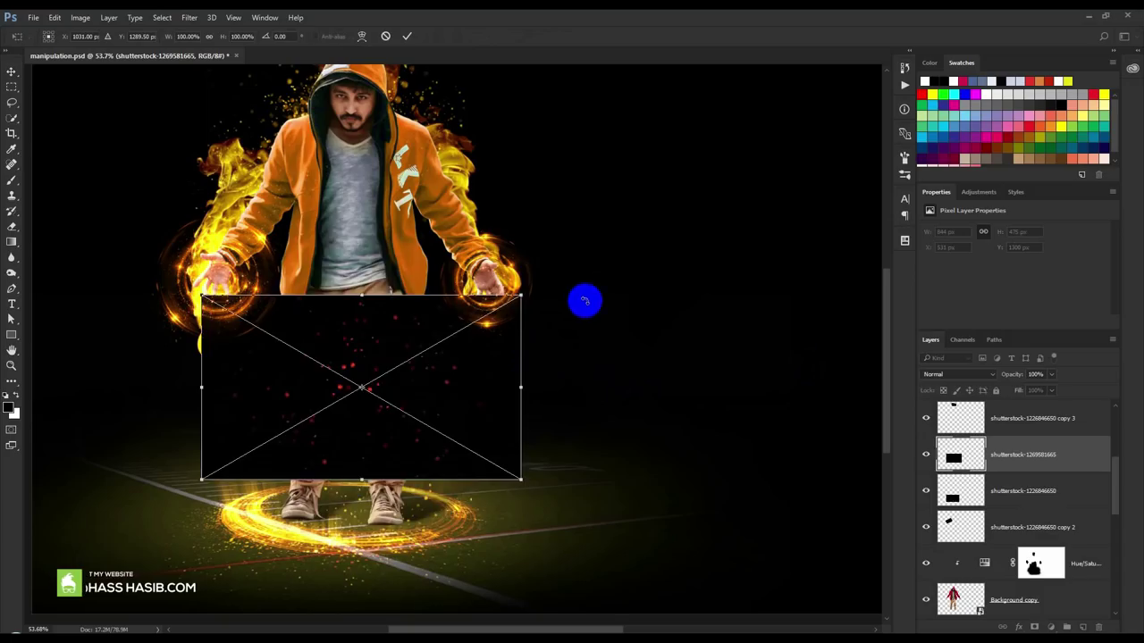
pyautogui.moveTo(585, 298)
pyautogui.mouseDown()
pyautogui.moveTo(401, 518)
pyautogui.moveTo(393, 494)
pyautogui.mouseUp()
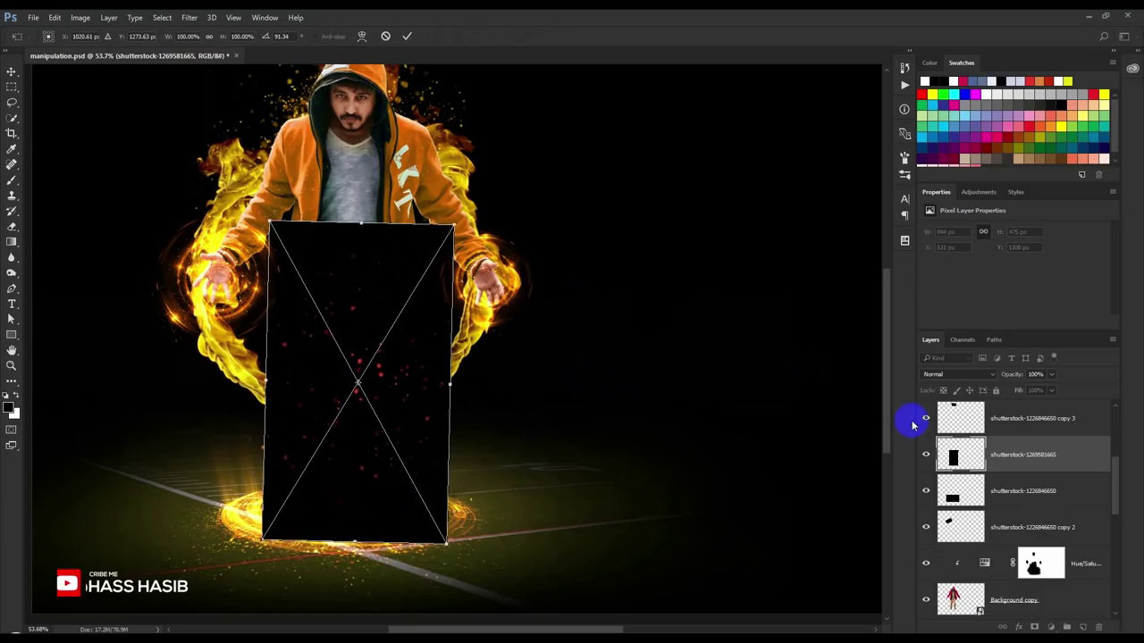
# Blend the sparks in Screen mode, move them over the body and shrink to 73%
pyautogui.click(958, 375)
pyautogui.click(929, 456)
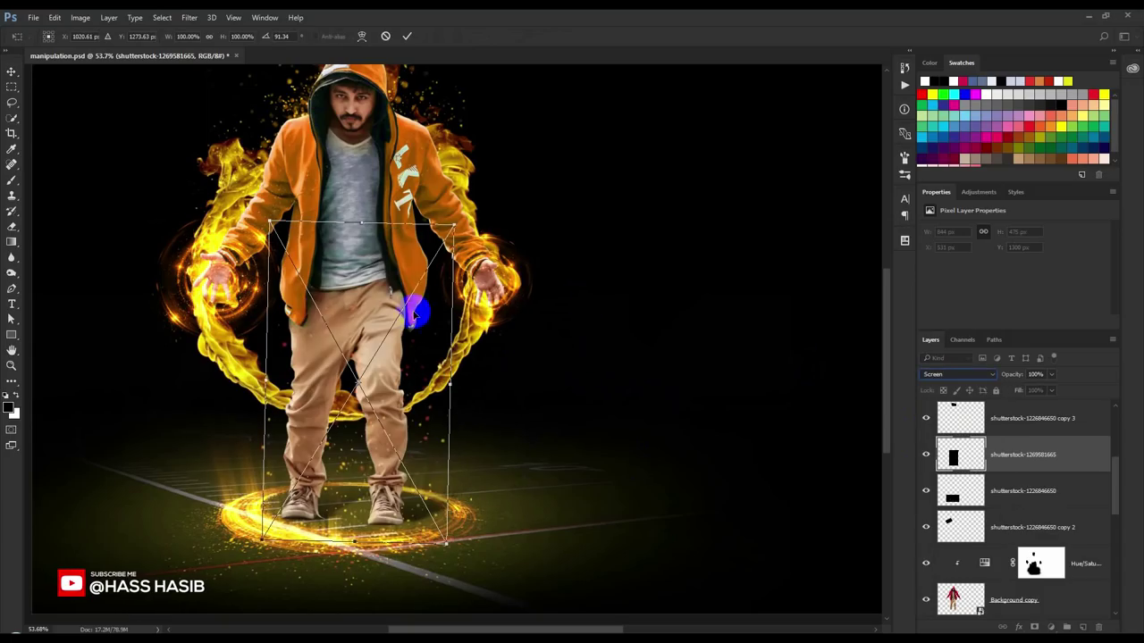
pyautogui.moveTo(417, 311); pyautogui.dragTo(393, 335)
pyautogui.moveTo(444, 236); pyautogui.dragTo(367, 340)
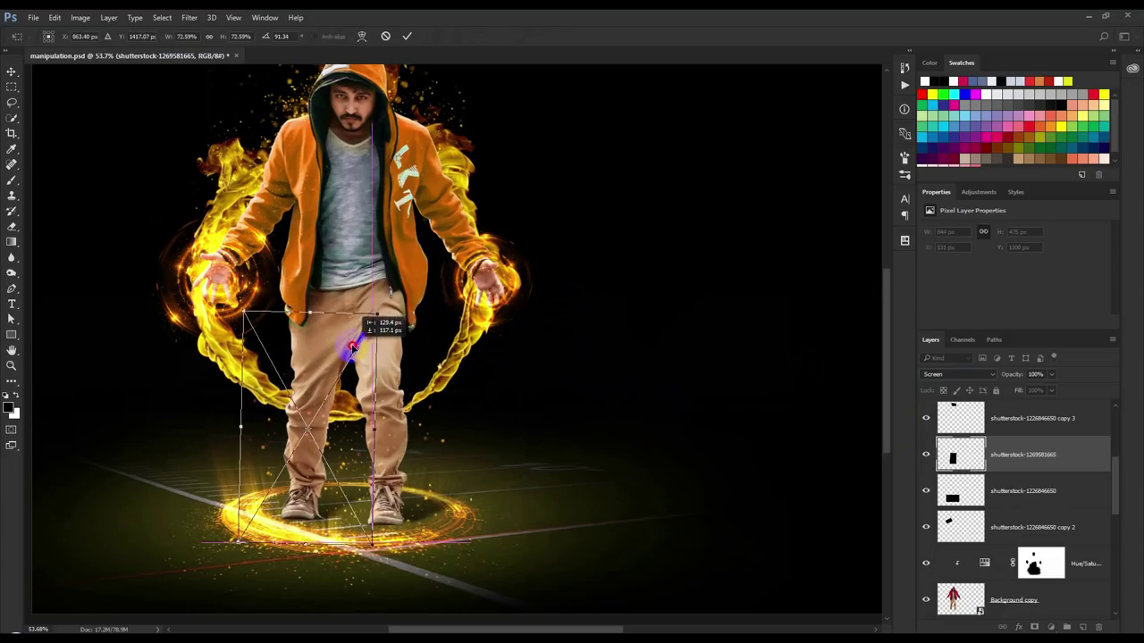
pyautogui.press('Return')
# Rescale the sparks to about 98% over the body and select the topmost effect layer
pyautogui.hotkey('ctrl', 't')
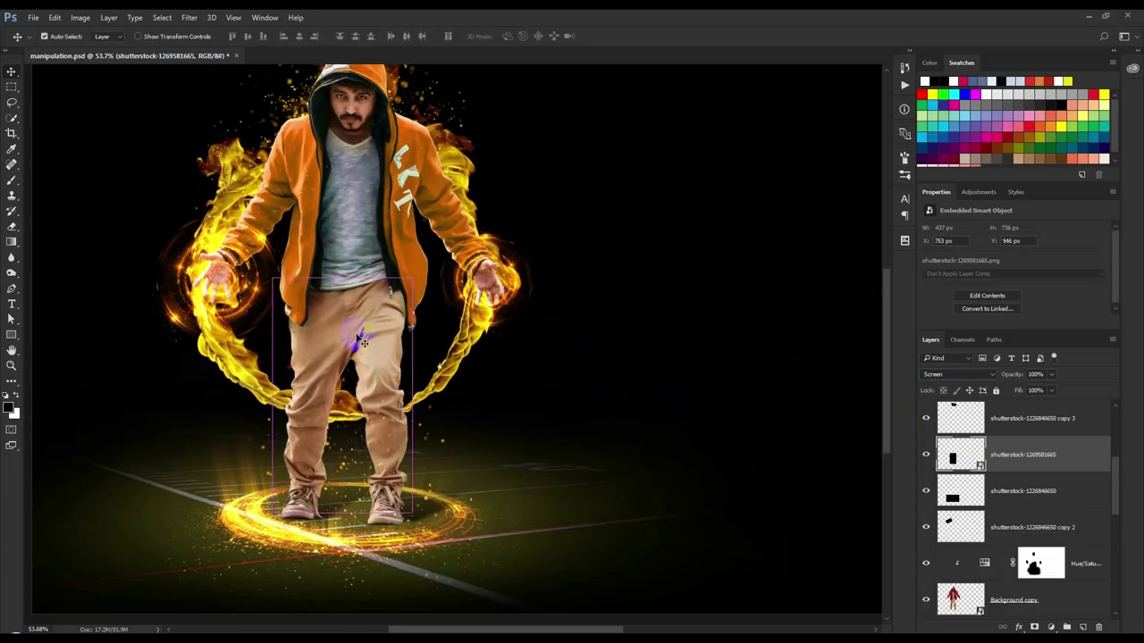
pyautogui.moveTo(411, 282)
pyautogui.mouseDown()
pyautogui.moveTo(444, 234)
pyautogui.moveTo(393, 302)
pyautogui.mouseUp()
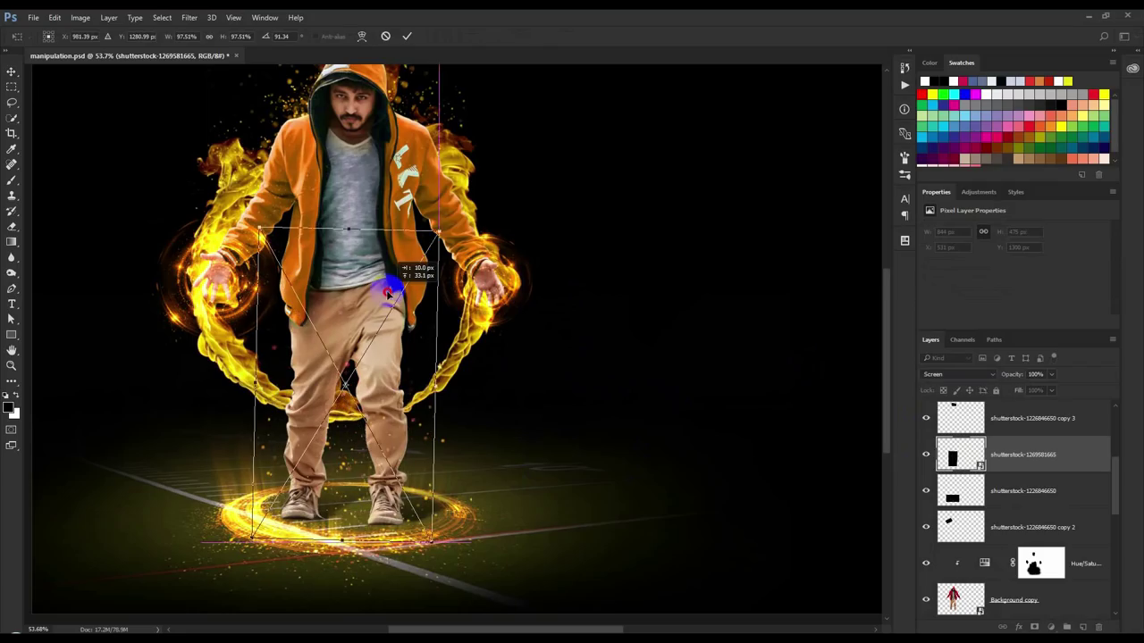
pyautogui.press('Return')
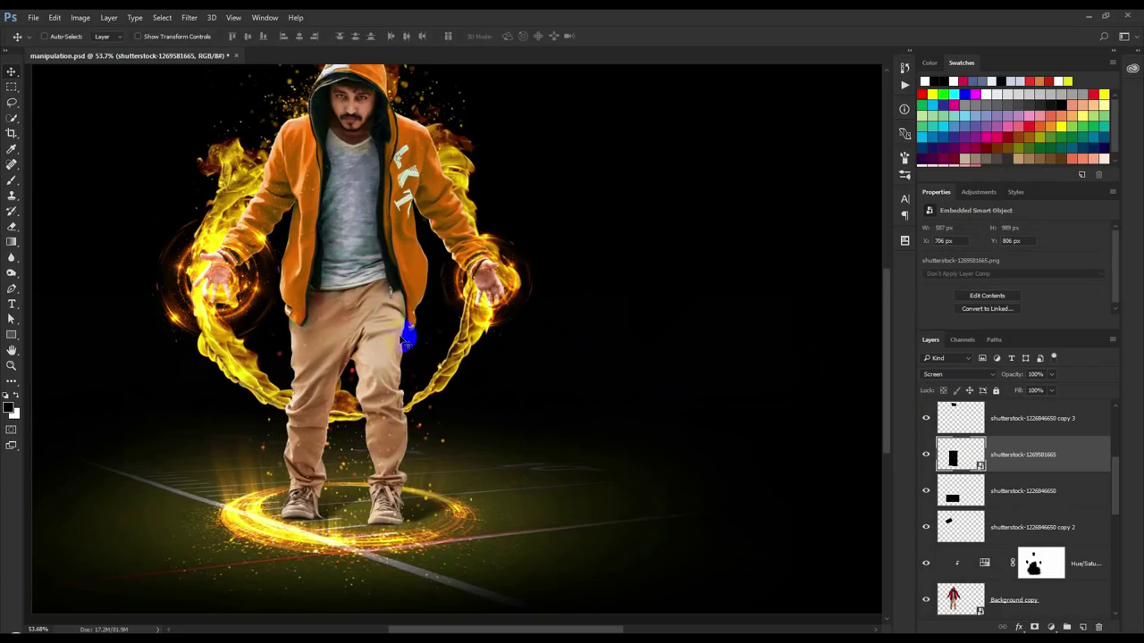
pyautogui.scroll(-3, 407, 357)
pyautogui.scroll(1, 406, 357)
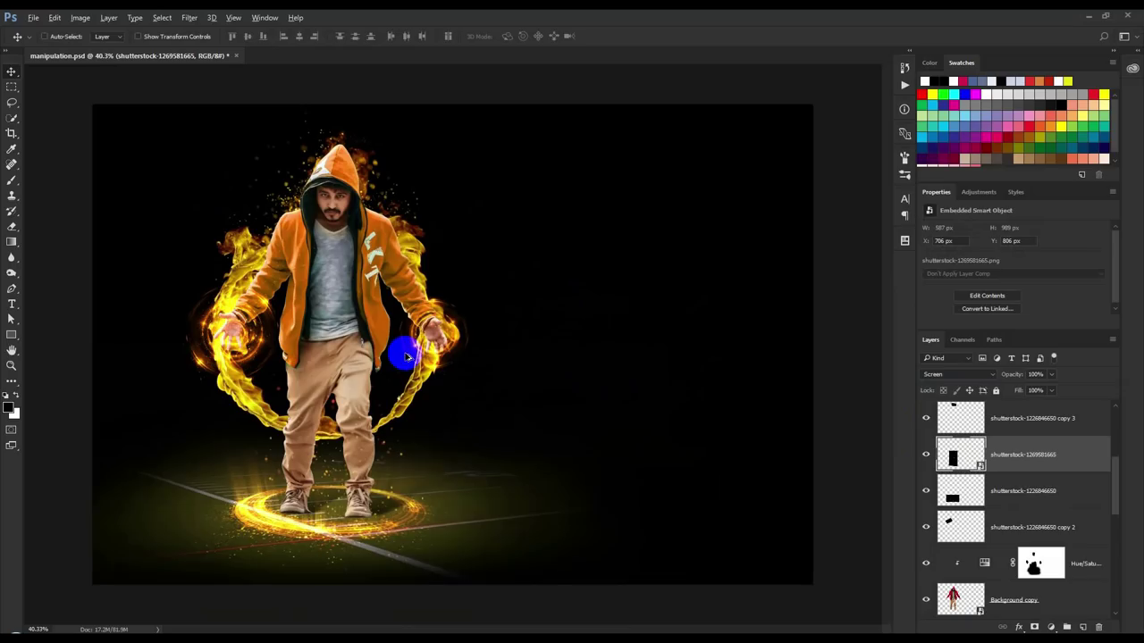
pyautogui.scroll(3, 1057, 428)
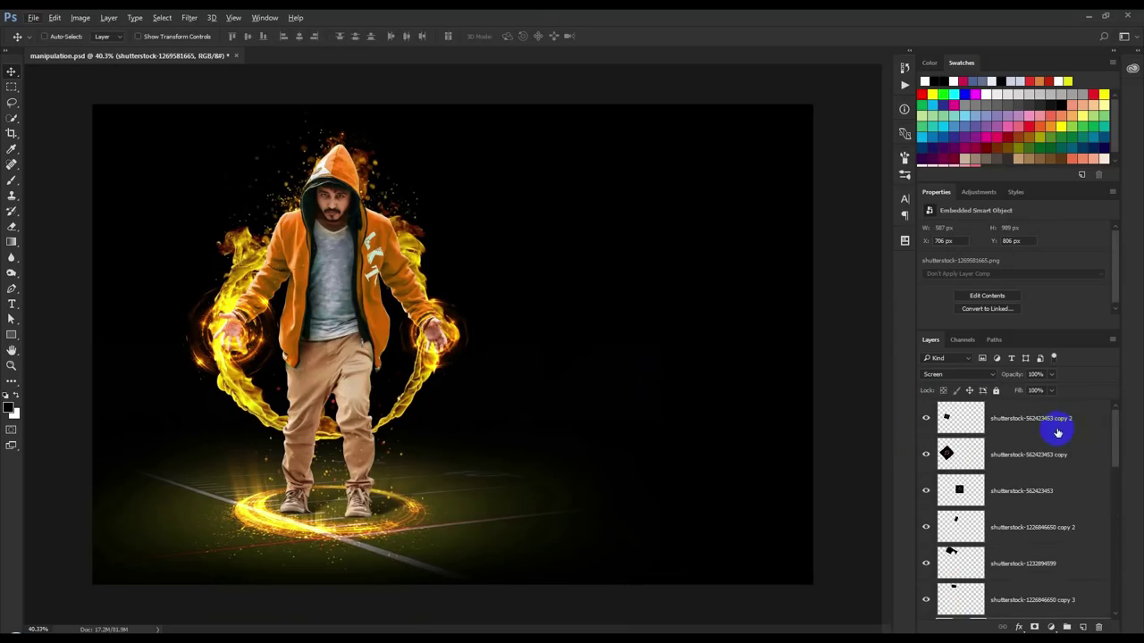
pyautogui.click(1043, 427)
pyautogui.scroll(-5, 1034, 483)
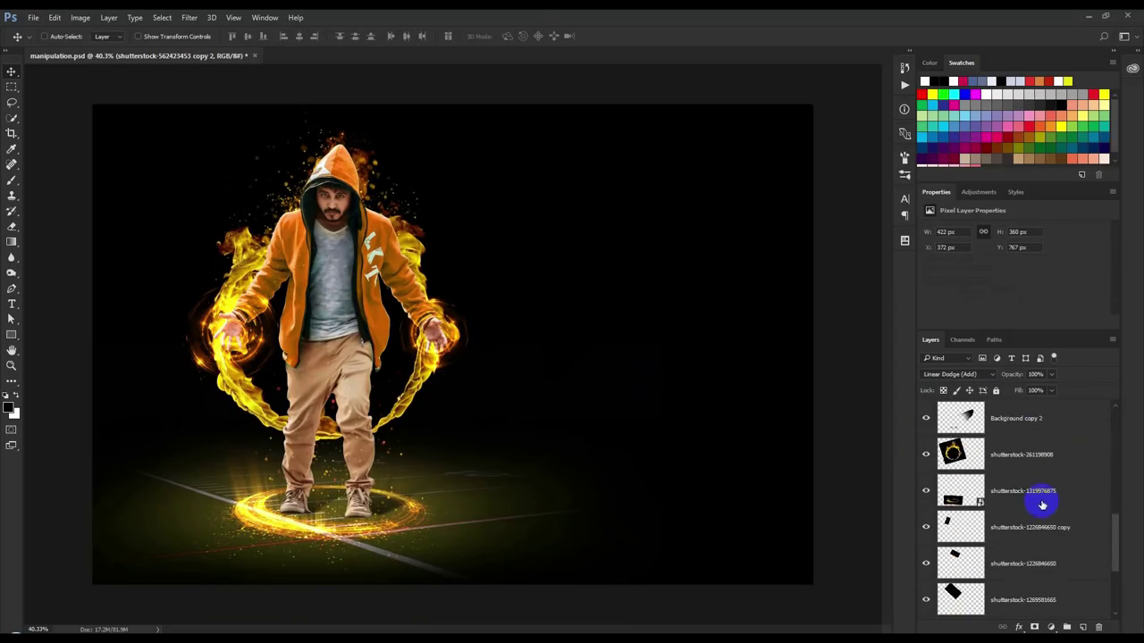
pyautogui.scroll(-1, 1063, 563)
# Shift all layers down to Artificial to the right and save the document
pyautogui.keyDown('shift'); pyautogui.click(1065, 565); pyautogui.keyUp('shift')
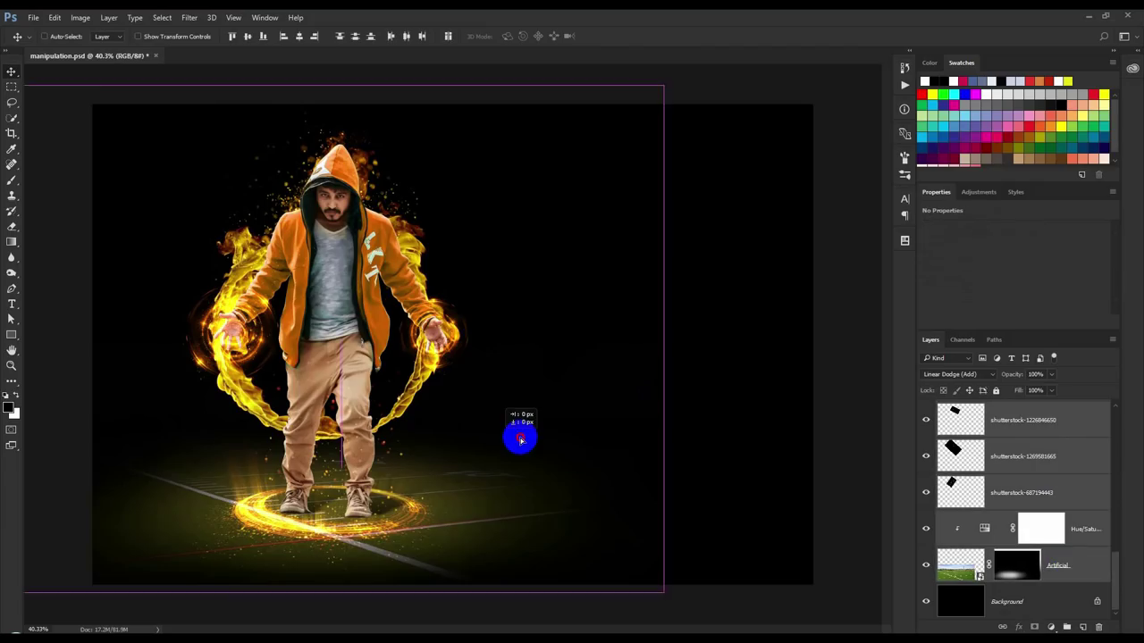
pyautogui.moveTo(514, 435)
pyautogui.mouseDown()
pyautogui.moveTo(605, 444)
pyautogui.moveTo(576, 413)
pyautogui.moveTo(589, 402)
pyautogui.mouseUp()
pyautogui.hotkey('ctrl', 's')
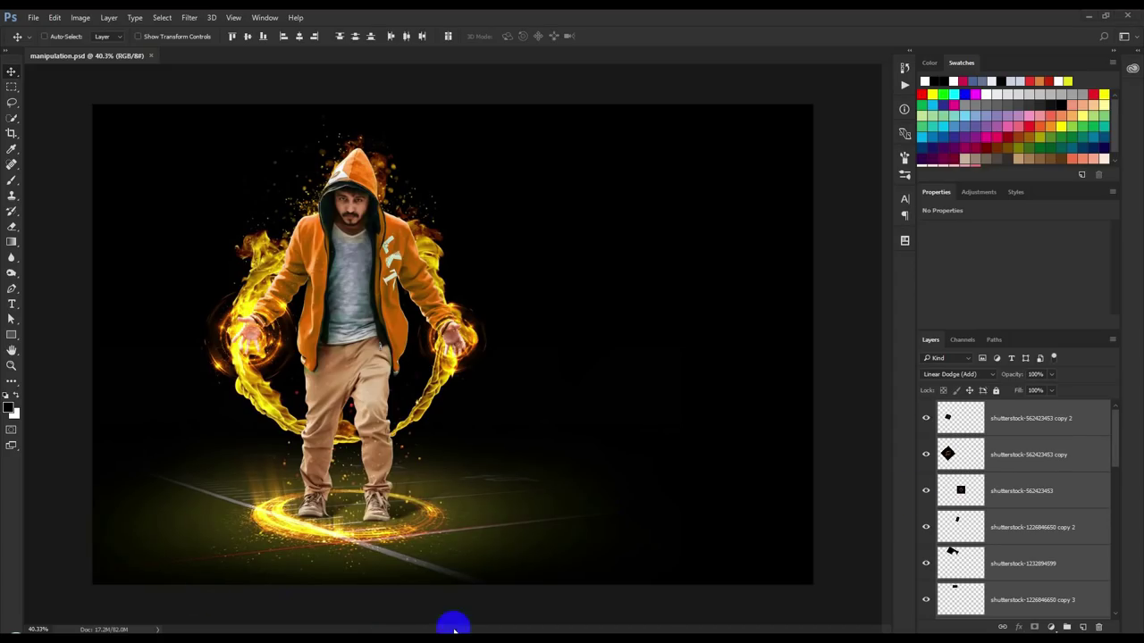
pyautogui.click(607, 574)
# Group the selected layers into a group named 'All Layer'
pyautogui.hotkey('ctrl', 'g')
pyautogui.write('All Laye')
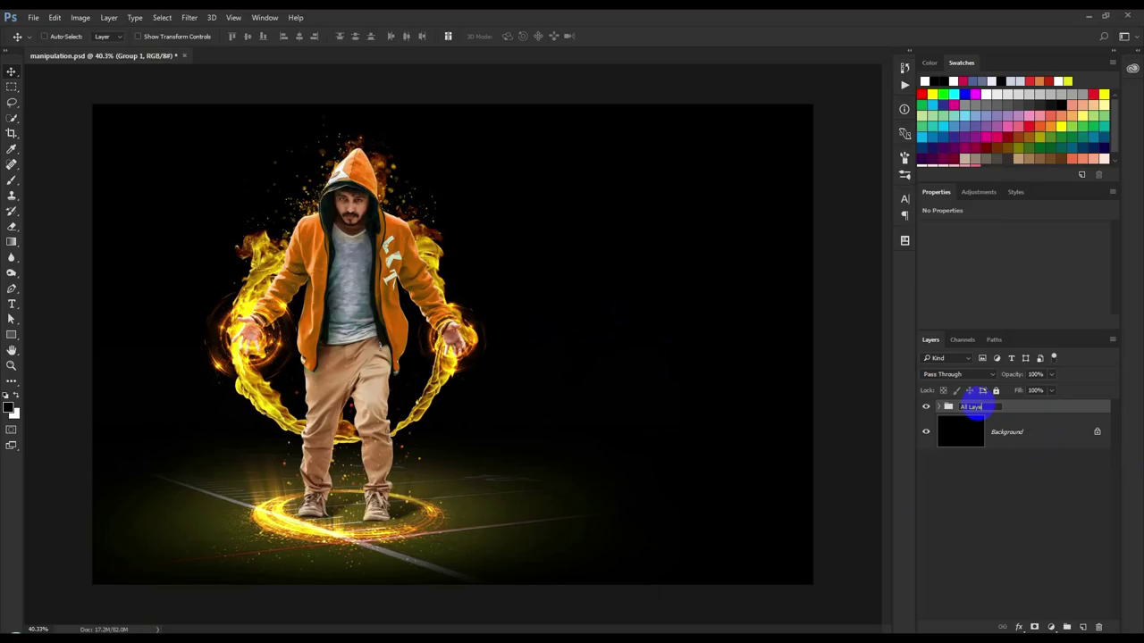
pyautogui.write('r')
pyautogui.click(598, 370)
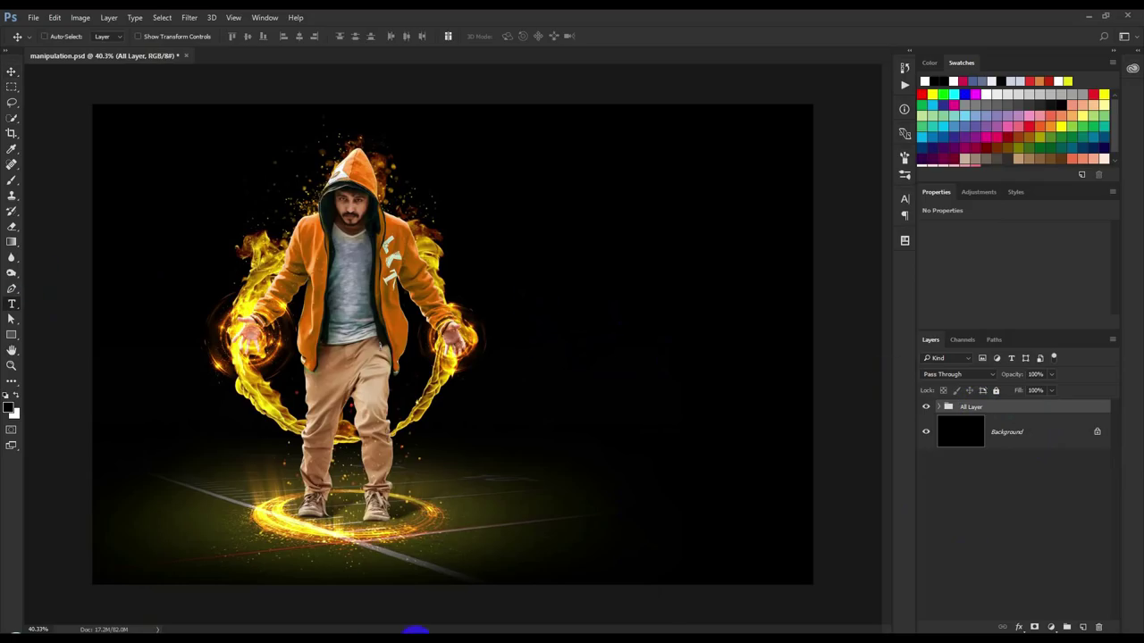
# Add the READY TO / SUBSCRIBE? headline right of the man, tilted and enlarged
pyautogui.press('t')
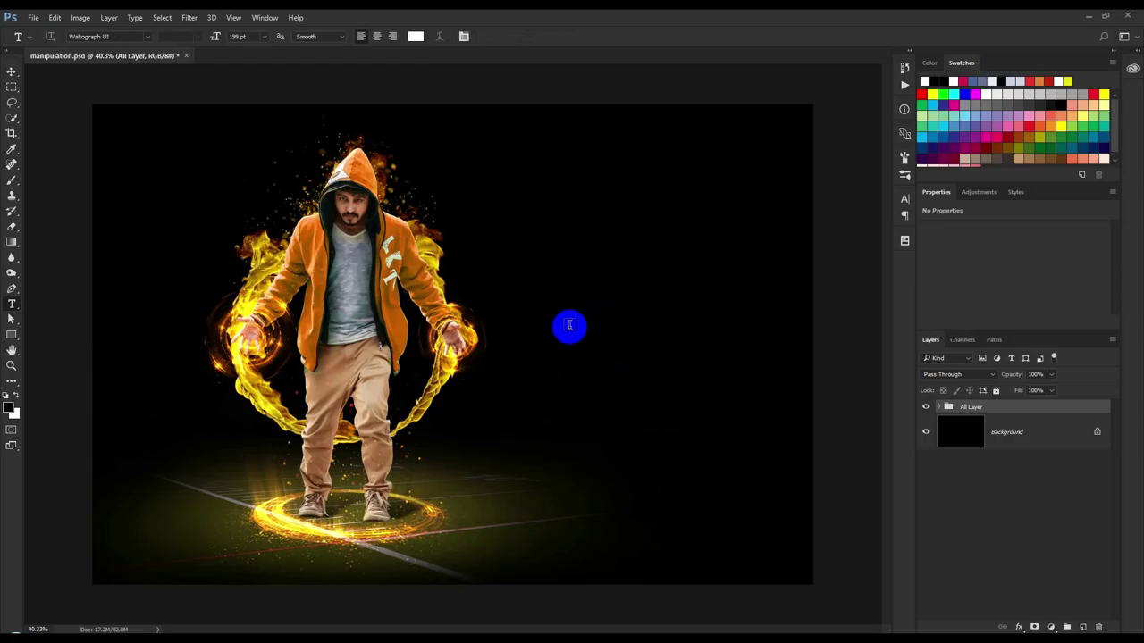
pyautogui.click(569, 325)
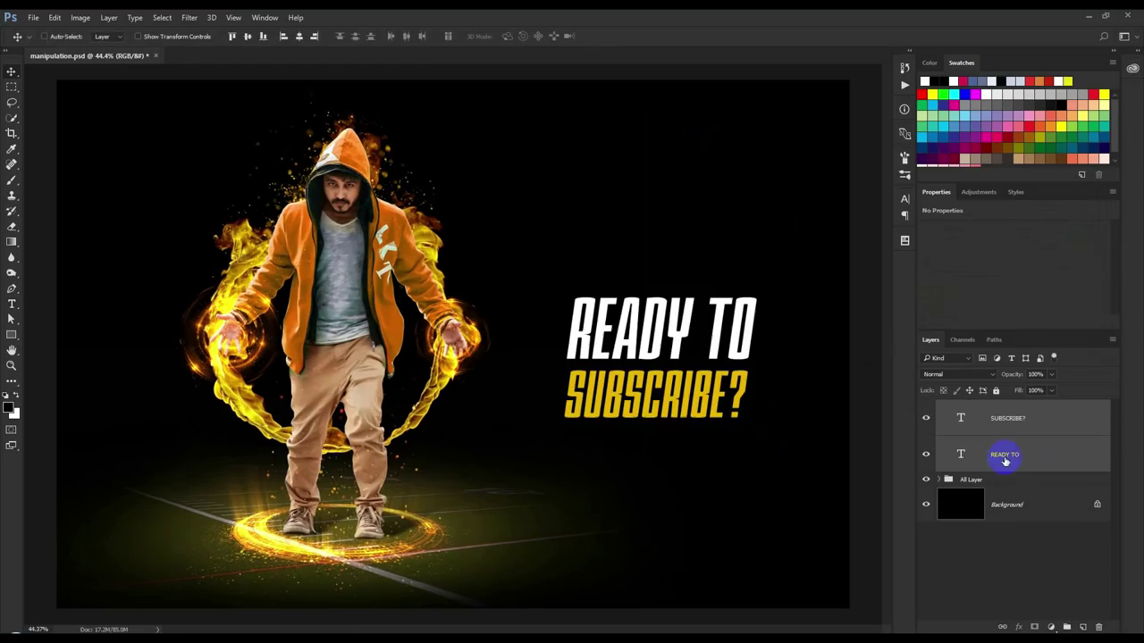
pyautogui.hotkey('ctrl', 't')
pyautogui.moveTo(767, 413); pyautogui.dragTo(799, 363)
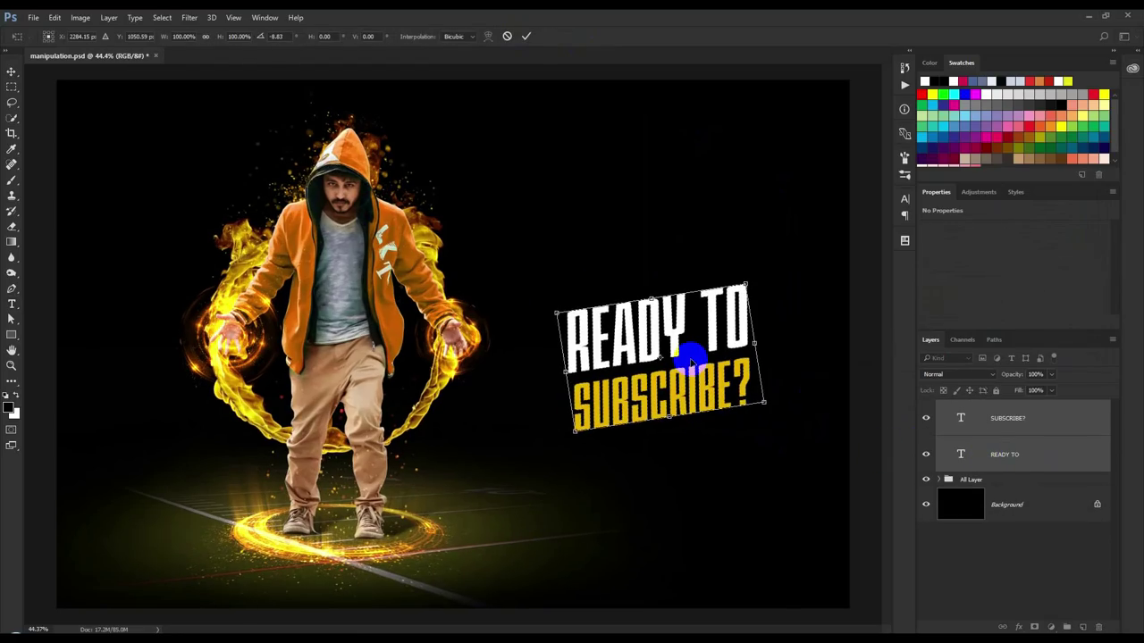
pyautogui.moveTo(689, 349); pyautogui.dragTo(685, 331)
pyautogui.moveTo(753, 326); pyautogui.dragTo(755, 240)
pyautogui.moveTo(713, 300)
pyautogui.mouseDown()
pyautogui.moveTo(730, 284)
pyautogui.moveTo(784, 307)
pyautogui.mouseUp()
pyautogui.press('Return')
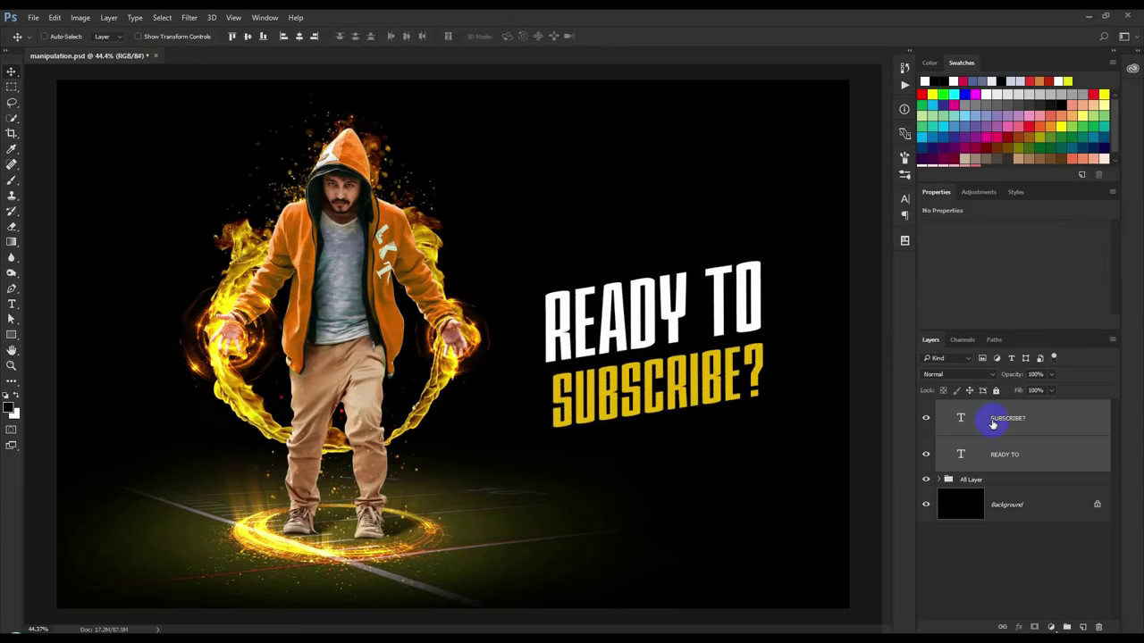
pyautogui.click(987, 426)
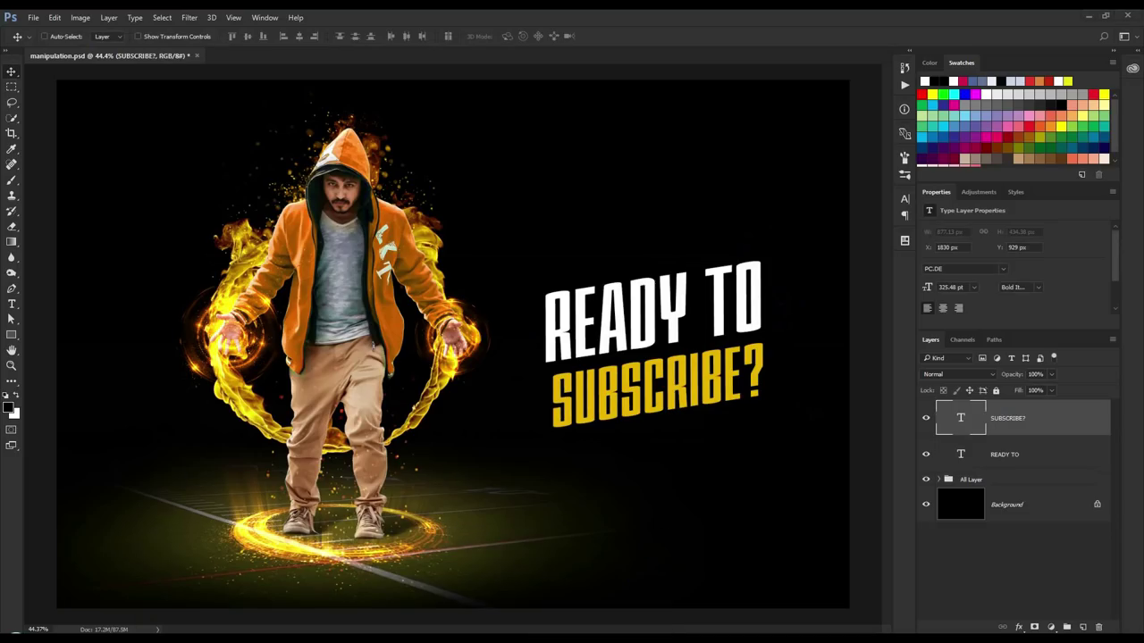
# Place the shutterstock-261198908 fire ring, clipped to SUBSCRIBE? and blended in Screen mode
pyautogui.moveTo(890, 424); pyautogui.dragTo(613, 442)
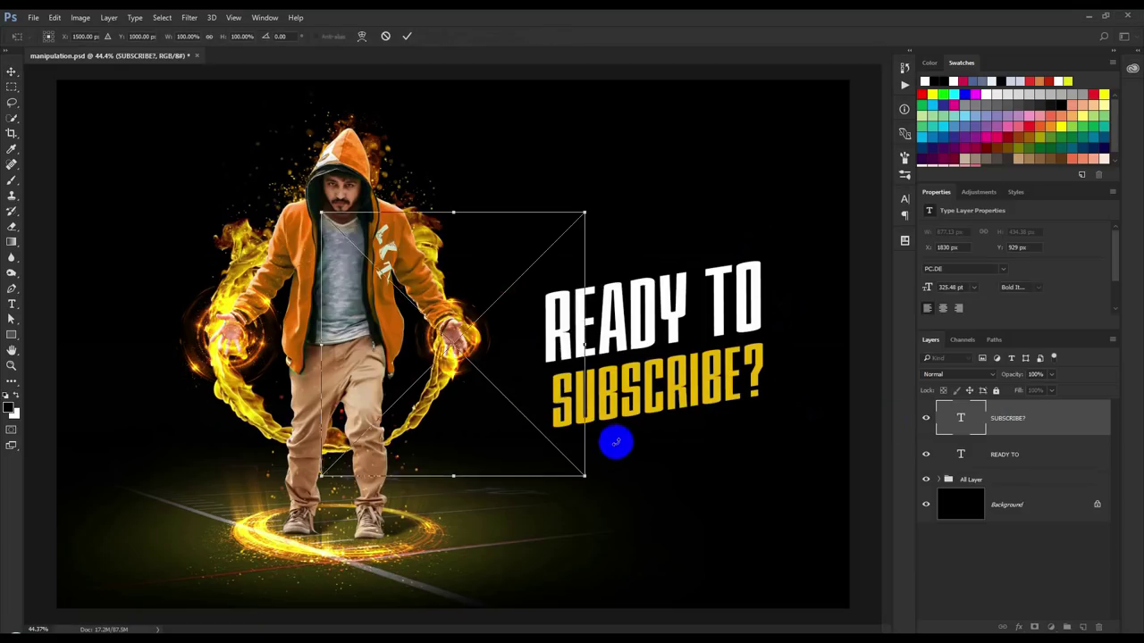
pyautogui.click(406, 37)
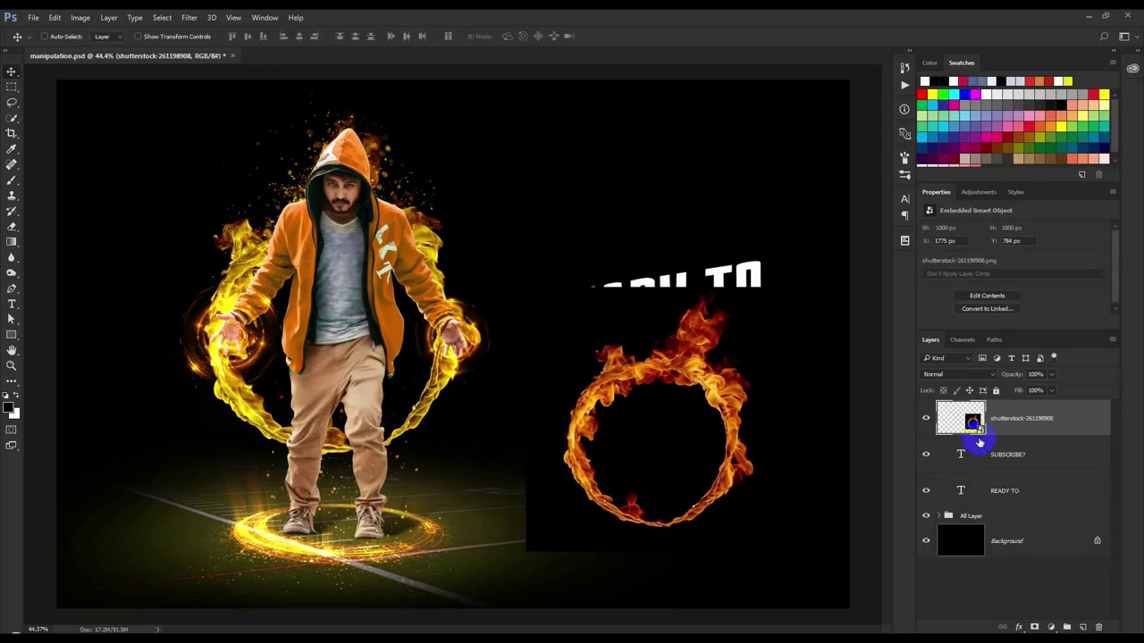
pyautogui.keyDown('alt'); pyautogui.click(1016, 433); pyautogui.keyUp('alt')
pyautogui.moveTo(730, 358)
pyautogui.mouseDown()
pyautogui.moveTo(727, 401)
pyautogui.moveTo(766, 369)
pyautogui.moveTo(659, 396)
pyautogui.mouseUp()
pyautogui.click(956, 374)
pyautogui.click(938, 448)
# Enlarge the fire layer over the SUBSCRIBE? text to about 1960 px
pyautogui.hotkey('ctrl', 't')
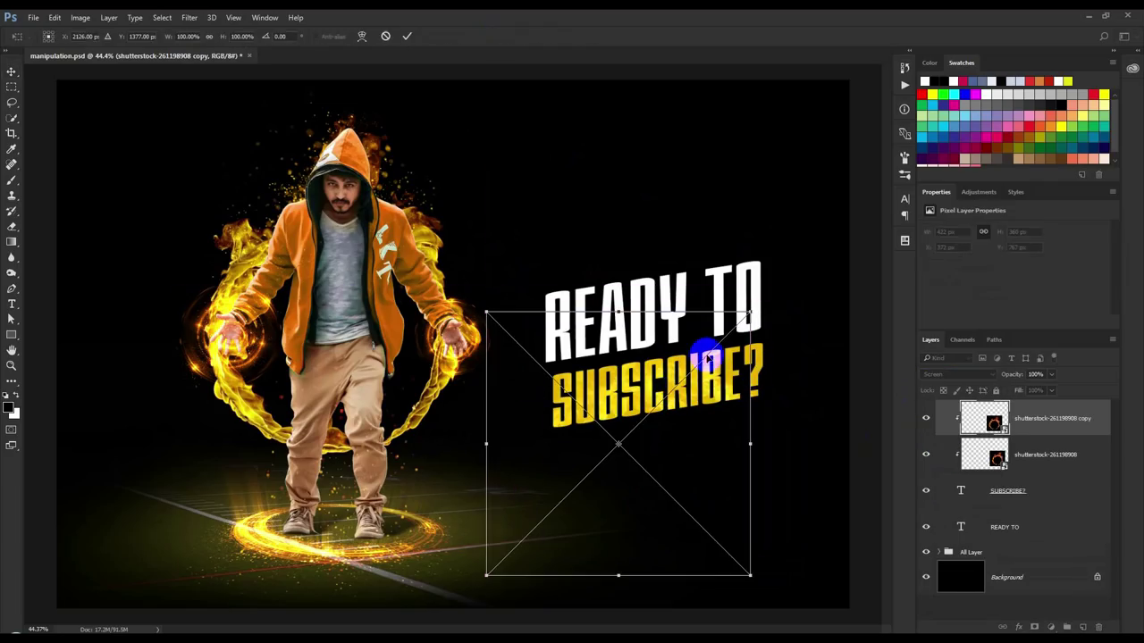
pyautogui.moveTo(753, 314)
pyautogui.mouseDown()
pyautogui.moveTo(837, 172)
pyautogui.moveTo(762, 393)
pyautogui.moveTo(768, 386)
pyautogui.mouseUp()
pyautogui.press('Return')
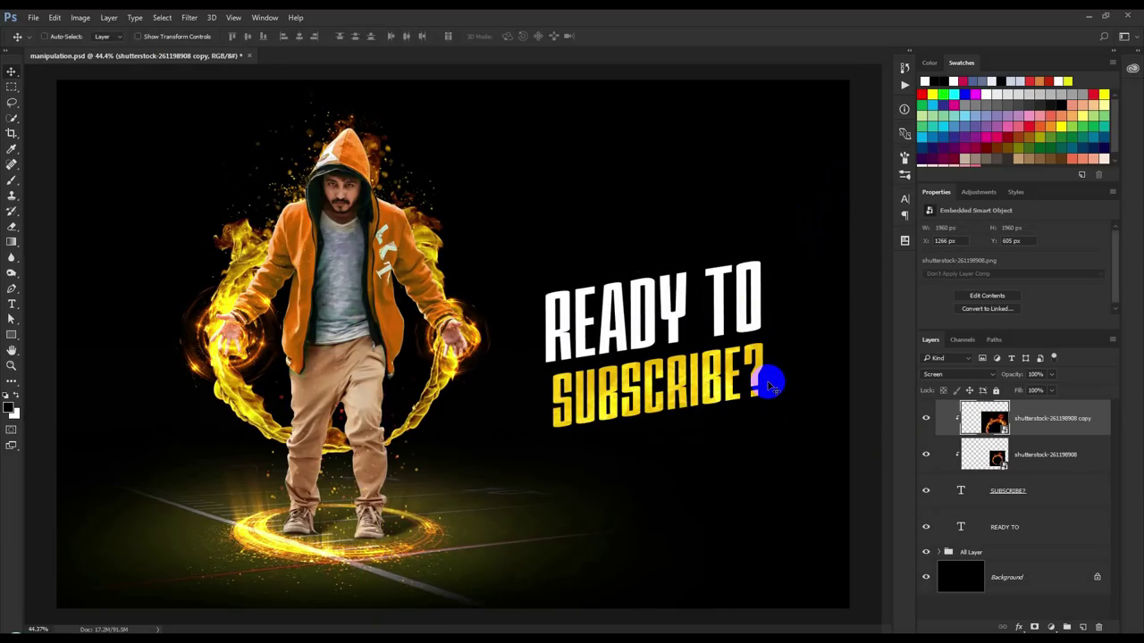
pyautogui.scroll(1, 768, 386)
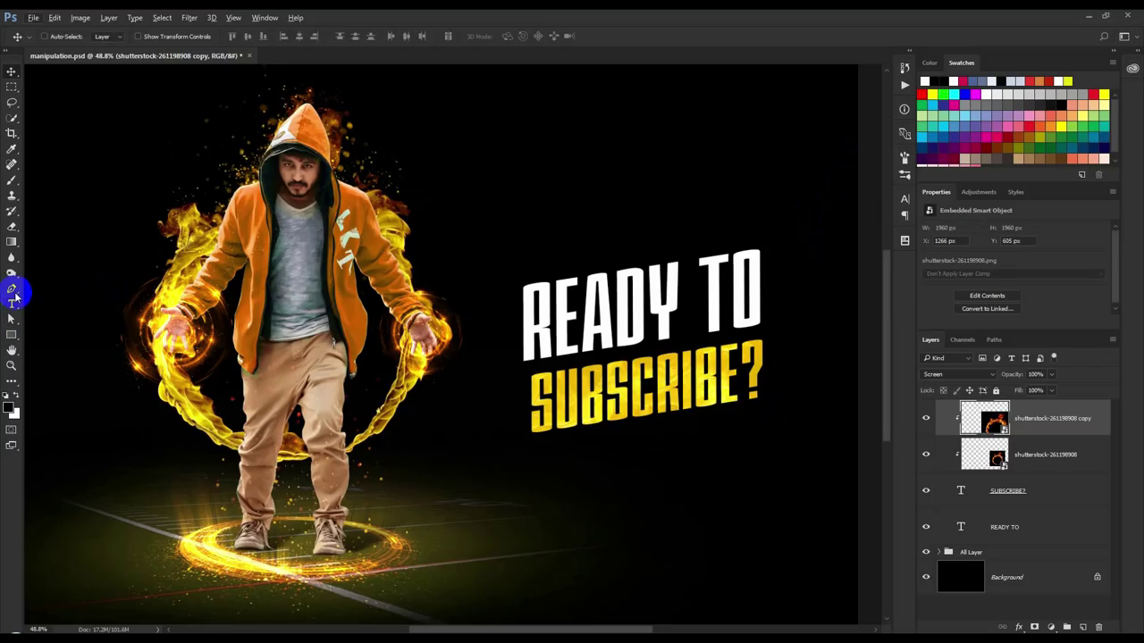
# Draw a white filled sliver shape under SUBSCRIBE? with the Pen in Shape mode
pyautogui.click(11, 288)
pyautogui.click(70, 37)
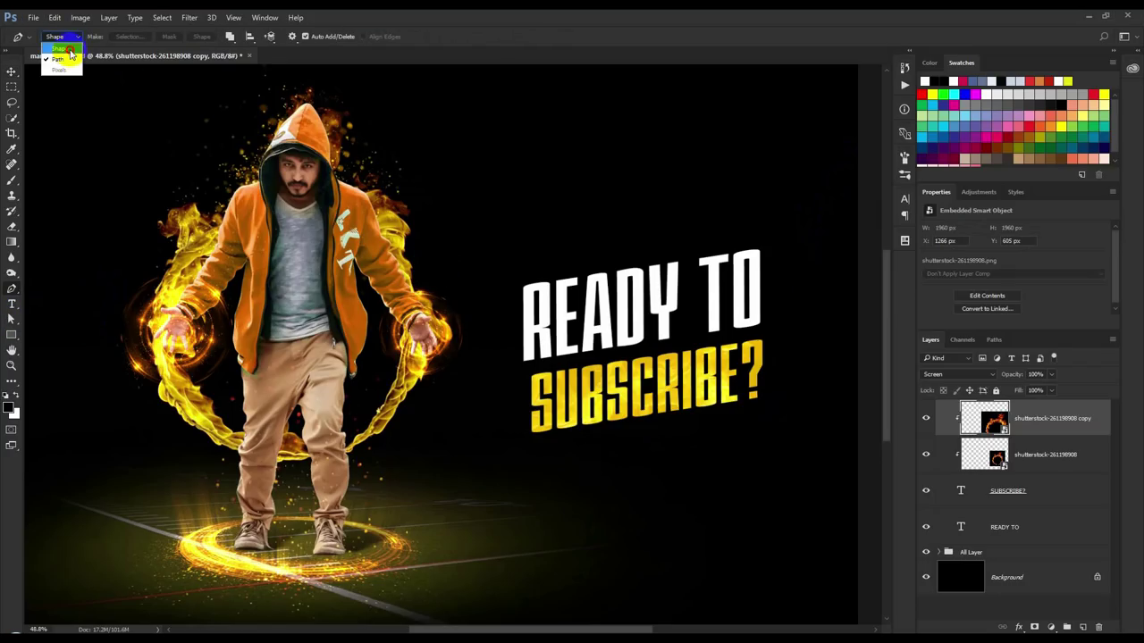
pyautogui.click(59, 48)
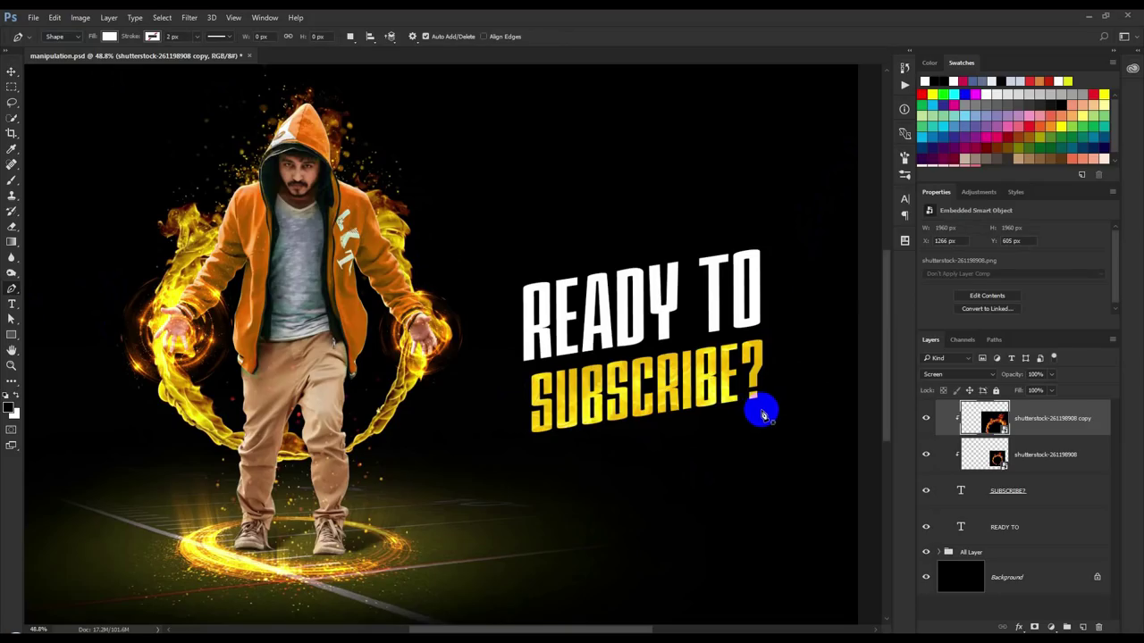
pyautogui.click(582, 445)
pyautogui.click(761, 410)
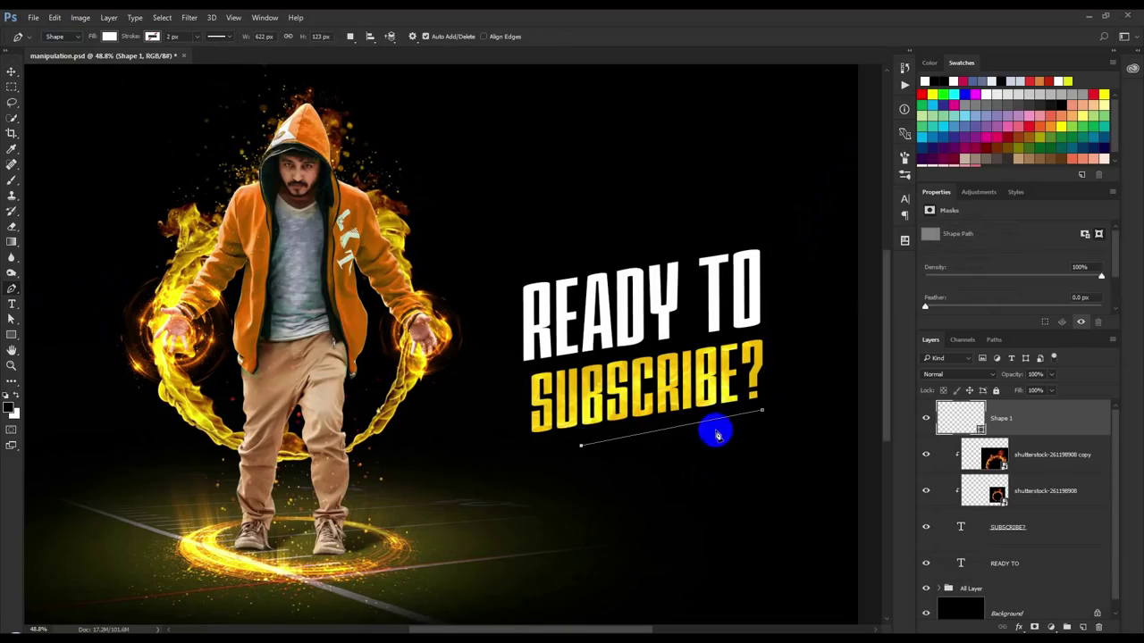
pyautogui.click(763, 420)
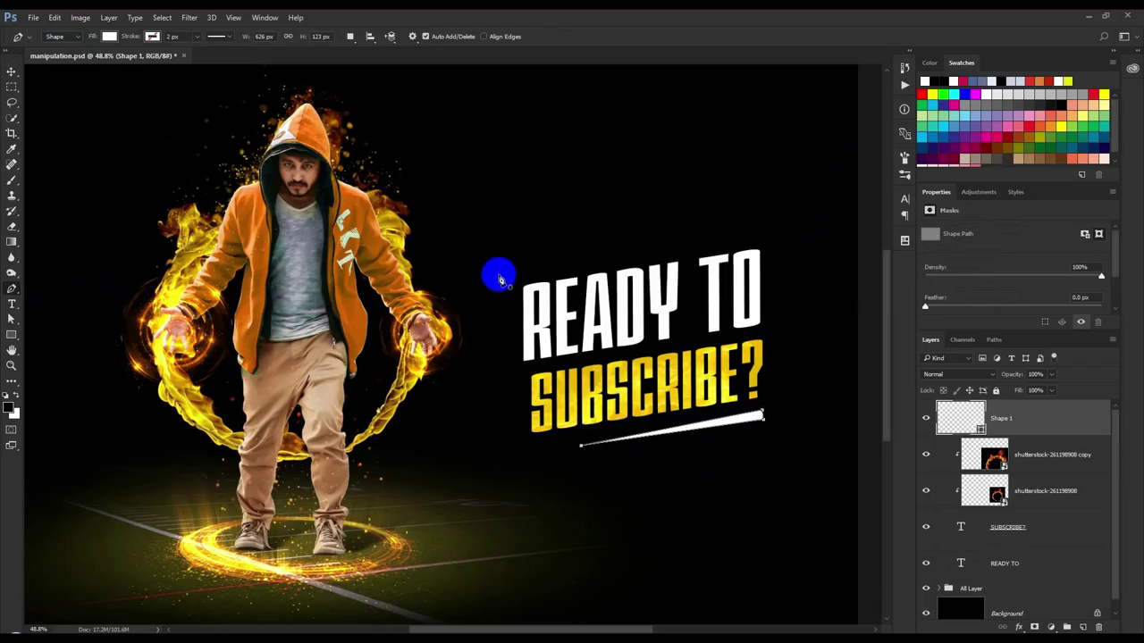
# Draw a second white sliver above READY TO
pyautogui.click(525, 282)
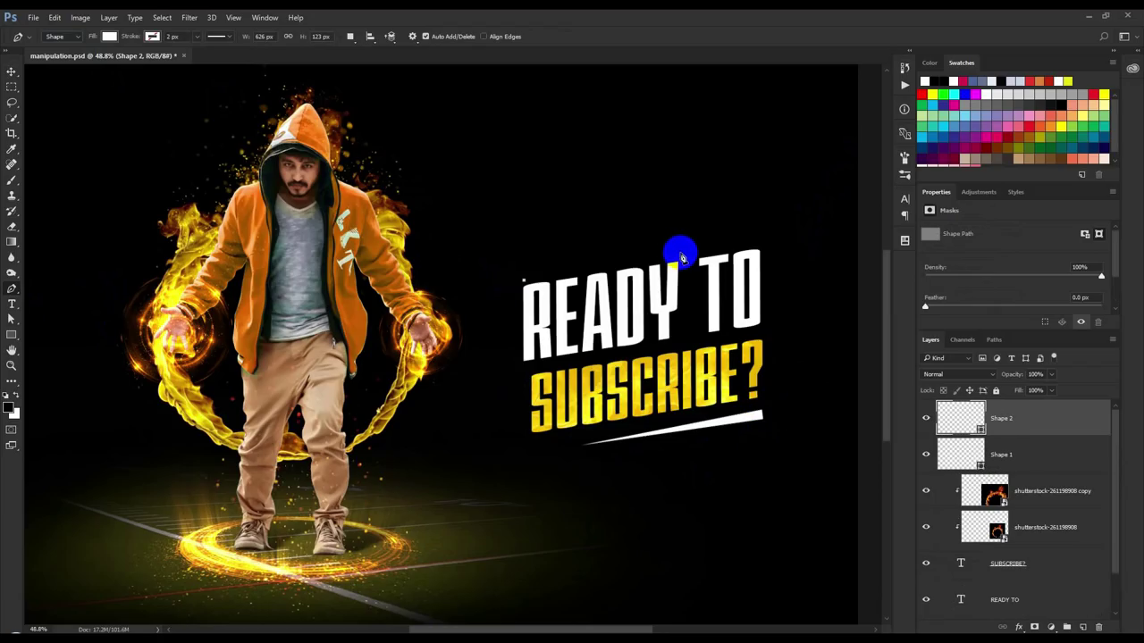
pyautogui.click(680, 253)
pyautogui.click(521, 277)
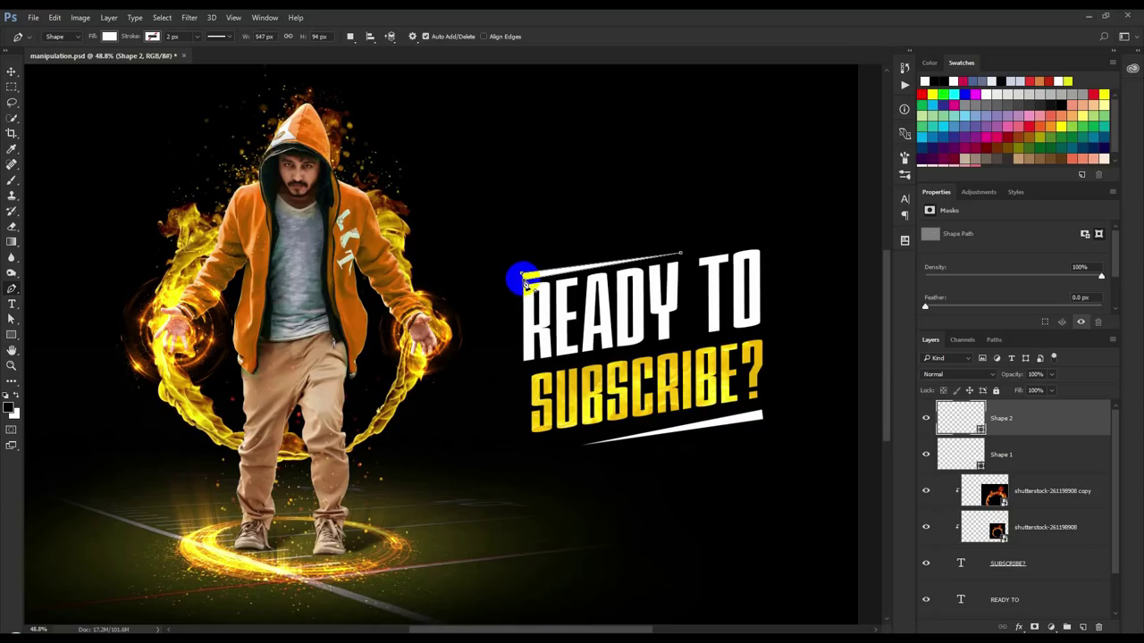
pyautogui.click(16, 74)
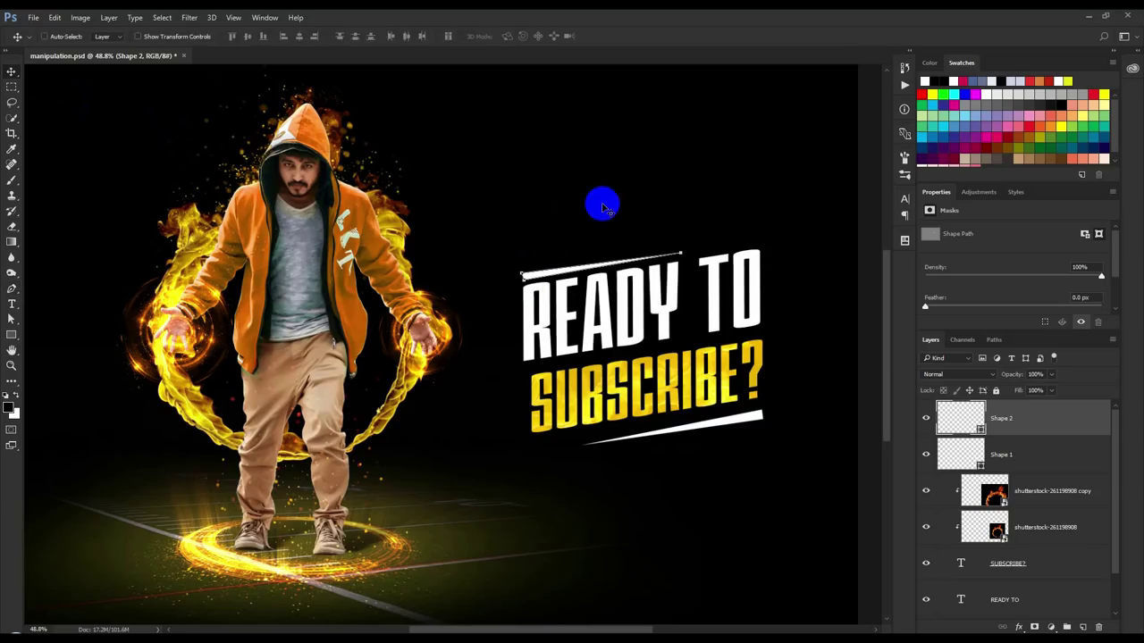
pyautogui.keyDown('alt'); pyautogui.scroll(-3, 603, 204); pyautogui.keyUp('alt')
pyautogui.keyDown('alt'); pyautogui.scroll(-2, 603, 203); pyautogui.keyUp('alt')
pyautogui.keyDown('alt'); pyautogui.scroll(3, 603, 204); pyautogui.keyUp('alt')
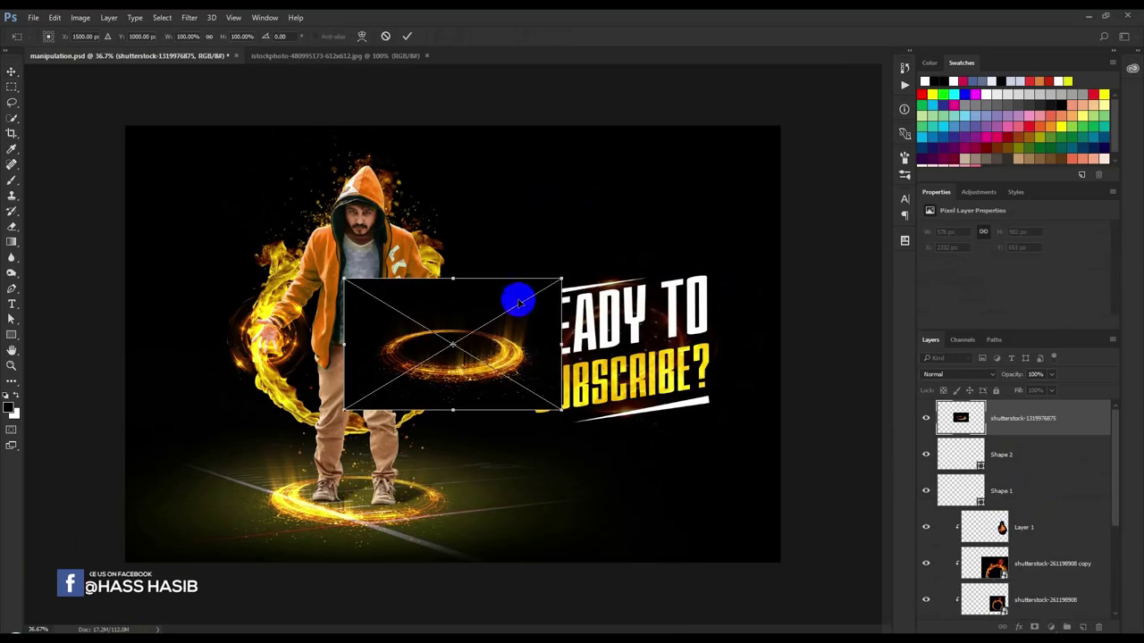
pyautogui.moveTo(518, 298); pyautogui.dragTo(643, 214)
pyautogui.press('Return')
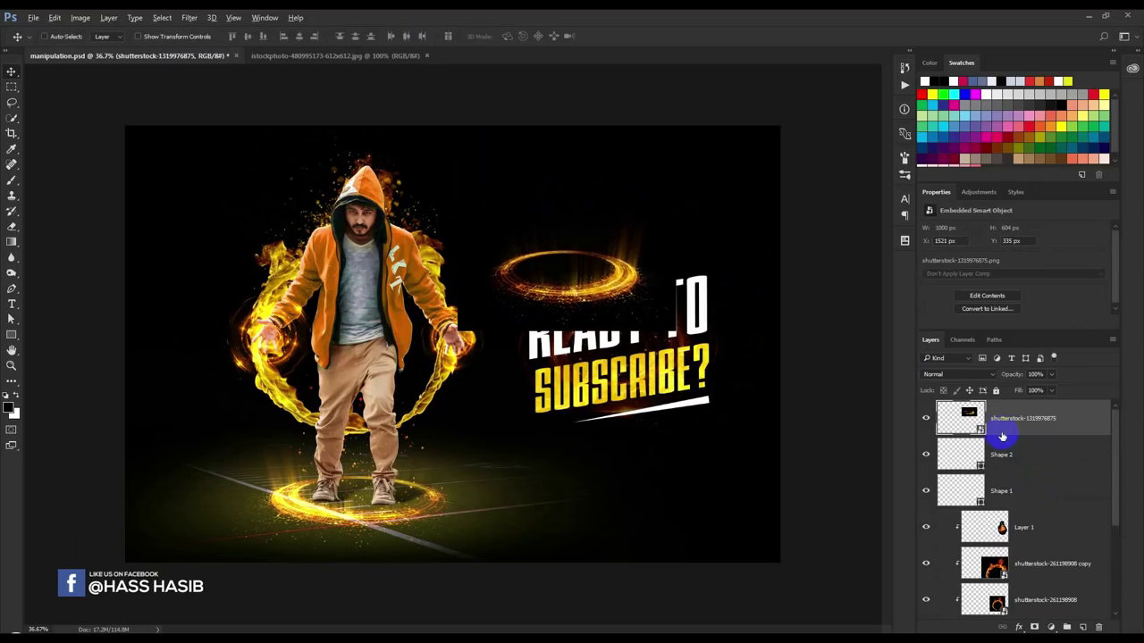
pyautogui.keyDown('alt'); pyautogui.click(1003, 435); pyautogui.keyUp('alt')
pyautogui.moveTo(758, 311); pyautogui.dragTo(759, 311)
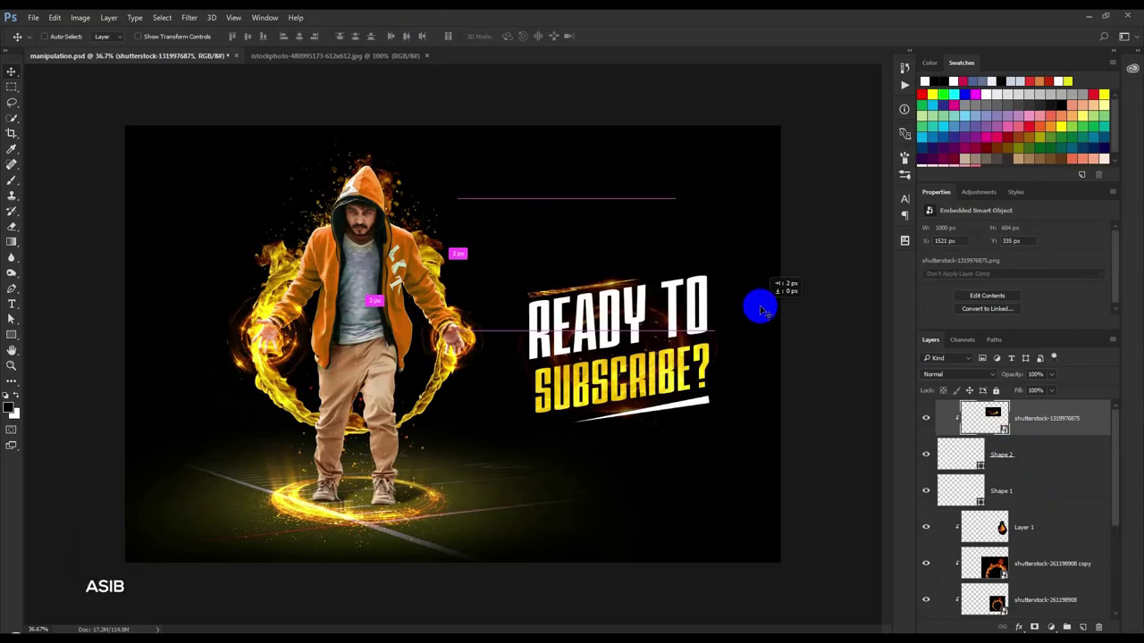
pyautogui.scroll(2, 746, 311)
pyautogui.scroll(-1, 741, 317)
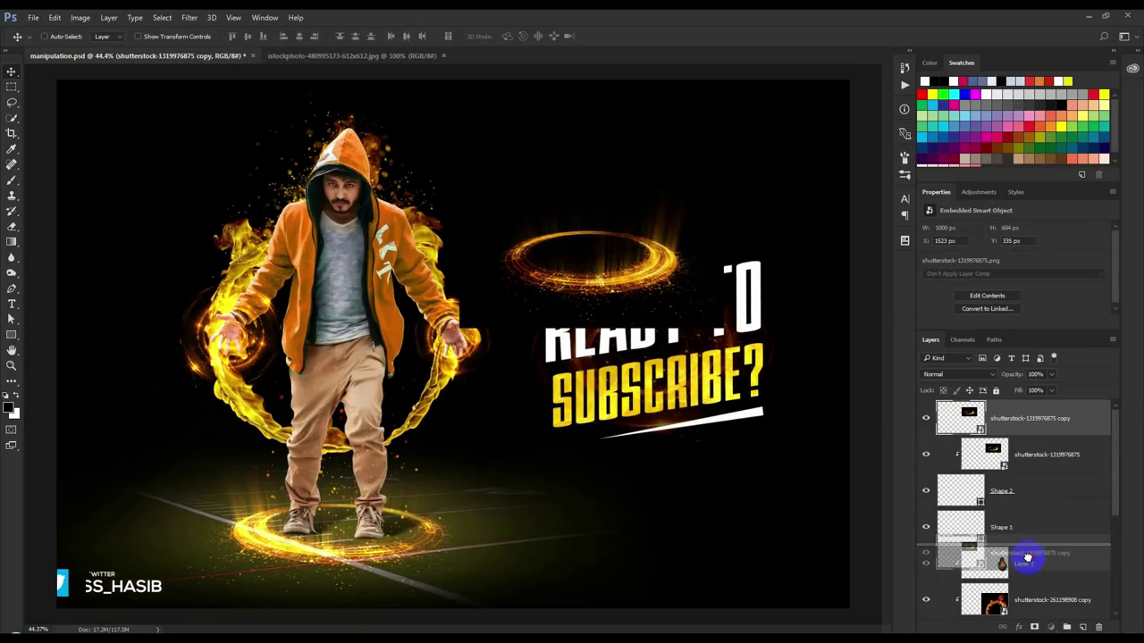
# Duplicate the fire ring, clip the copy to Shape 1 and blend it in Screen mode
pyautogui.moveTo(1038, 428); pyautogui.dragTo(1037, 536)
pyautogui.hotkey('ctrl', 'alt', 'g')
pyautogui.moveTo(651, 234); pyautogui.dragTo(765, 416)
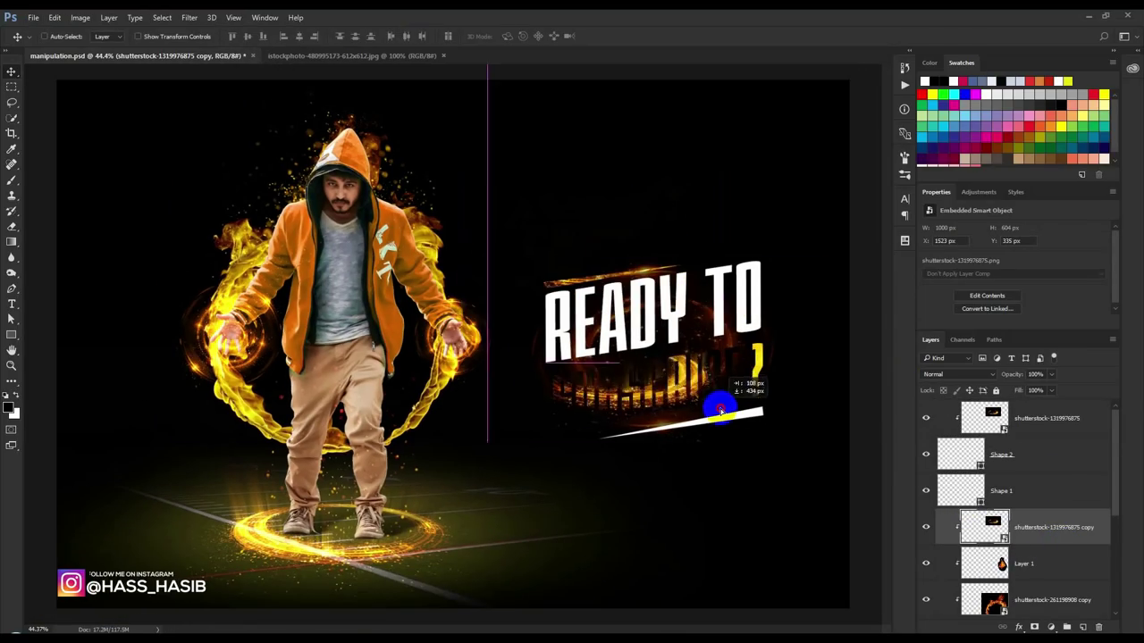
pyautogui.click(957, 375)
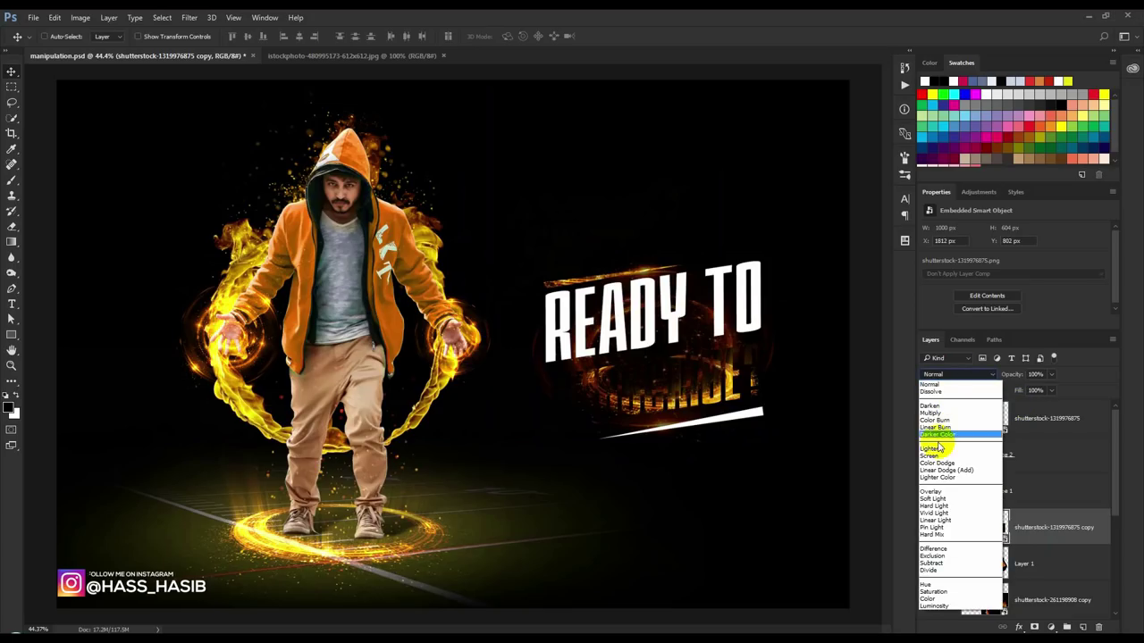
pyautogui.click(947, 454)
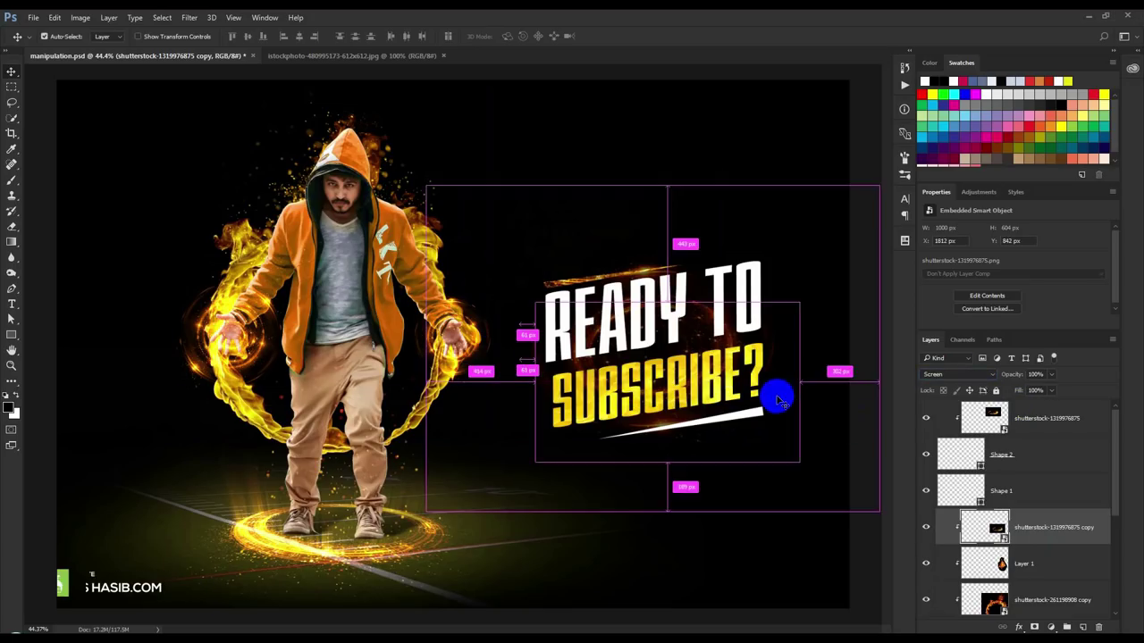
# Reposition the fire-ring copy around the title and enlarge it to about 182%
pyautogui.moveTo(789, 389); pyautogui.dragTo(756, 365)
pyautogui.hotkey('ctrl', 't')
pyautogui.moveTo(798, 302); pyautogui.dragTo(783, 281)
pyautogui.press('Return')
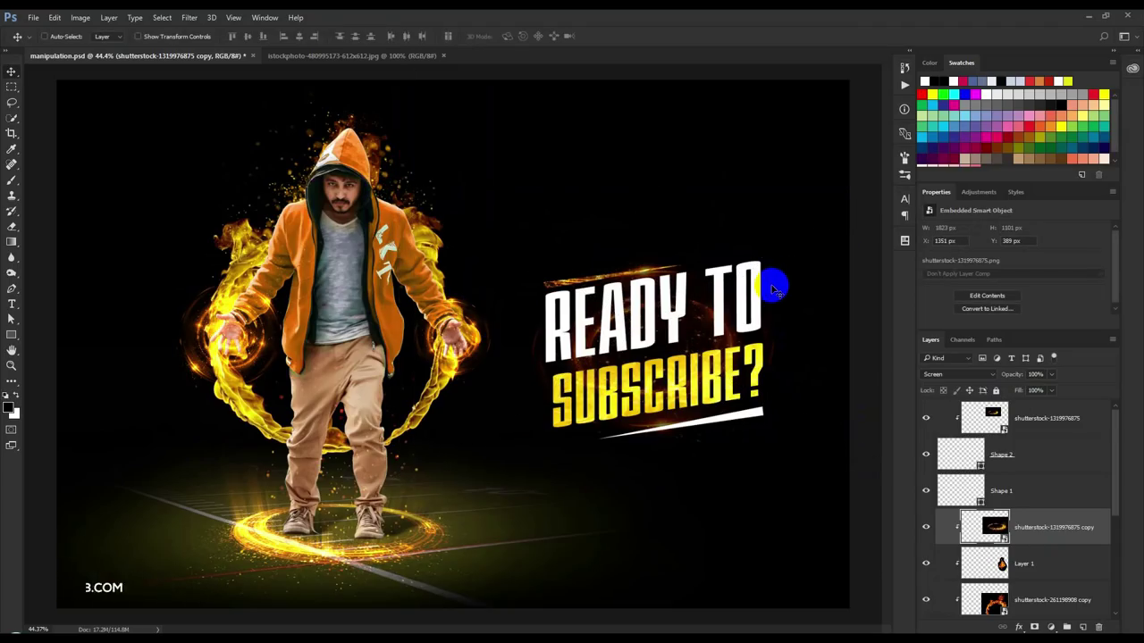
pyautogui.hotkey('ctrl', '-')
# Delete an unneeded layer from the Layers panel
pyautogui.scroll(-3, 1023, 514)
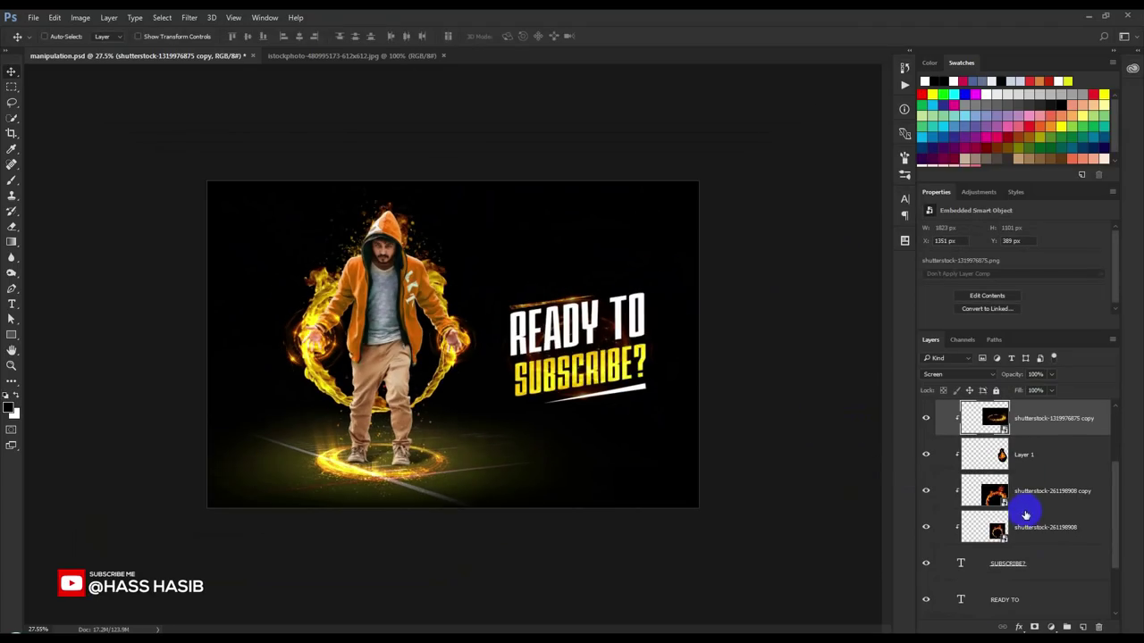
pyautogui.click(1029, 530)
pyautogui.press('Delete')
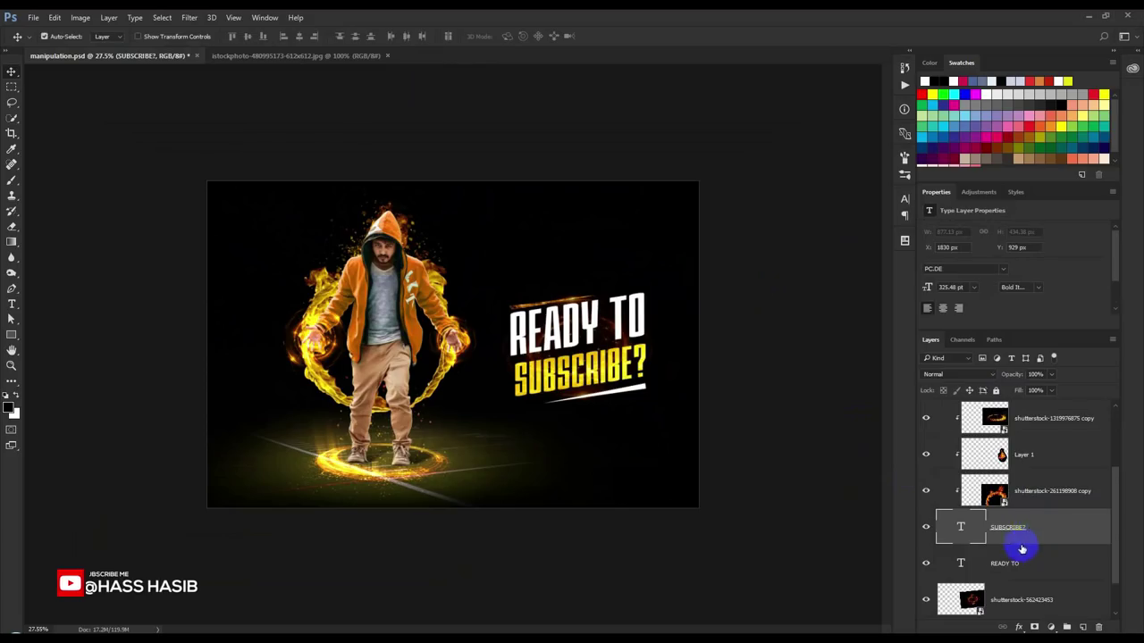
pyautogui.scroll(-2, 1022, 544)
pyautogui.click(1021, 561)
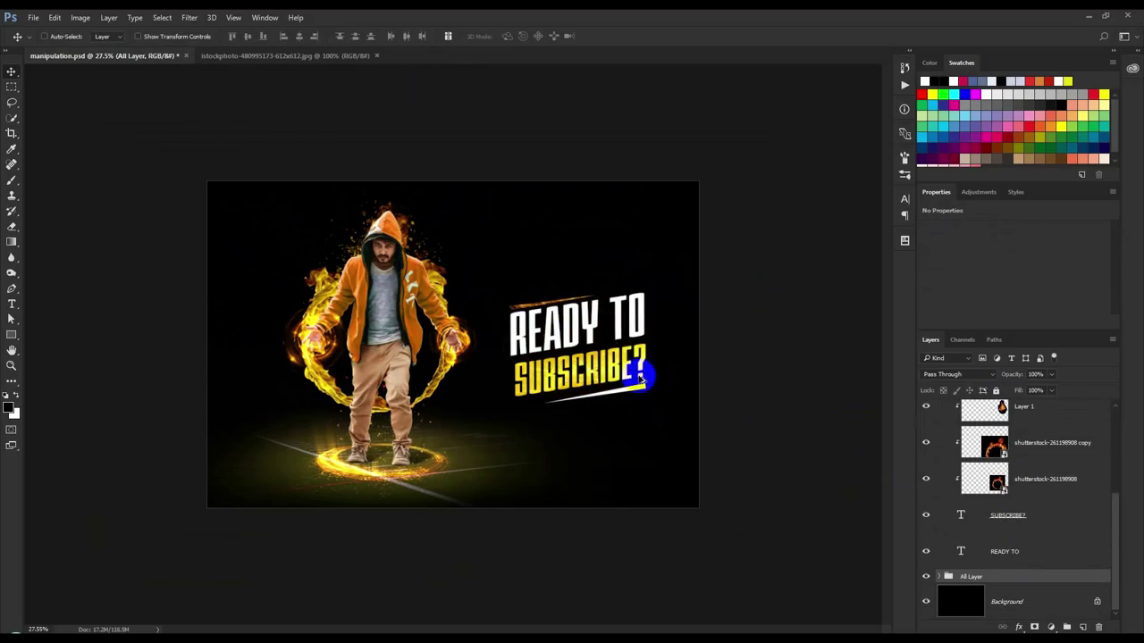
# Group the layers from the top fire-ring through READY TO into Group 1, adding Layer 2 above All Layer
pyautogui.scroll(2, 625, 371)
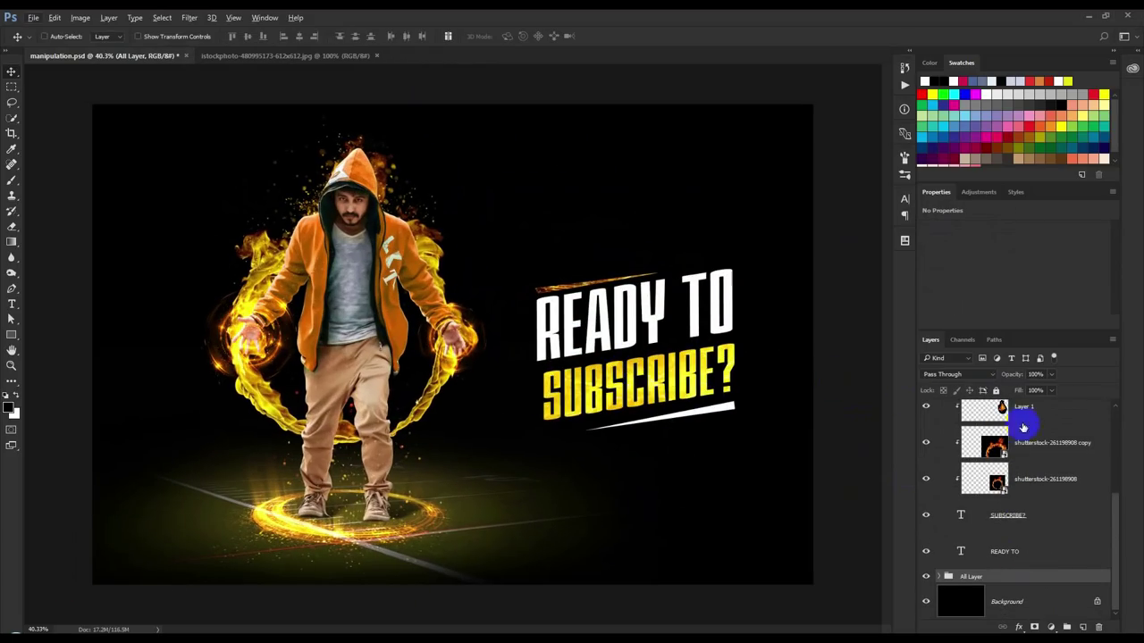
pyautogui.scroll(3, 1022, 424)
pyautogui.scroll(1, 1028, 438)
pyautogui.click(1008, 423)
pyautogui.scroll(-3, 1017, 464)
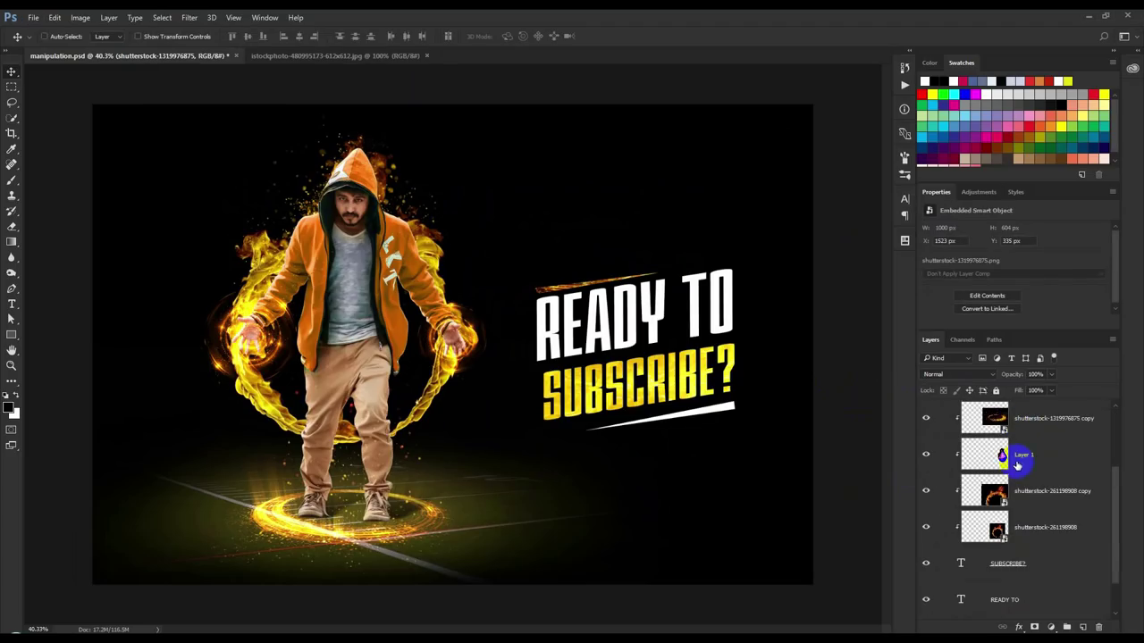
pyautogui.scroll(-1, 1022, 549)
pyautogui.keyDown('shift'); pyautogui.click(1018, 543); pyautogui.keyUp('shift')
pyautogui.hotkey('ctrl', 'g')
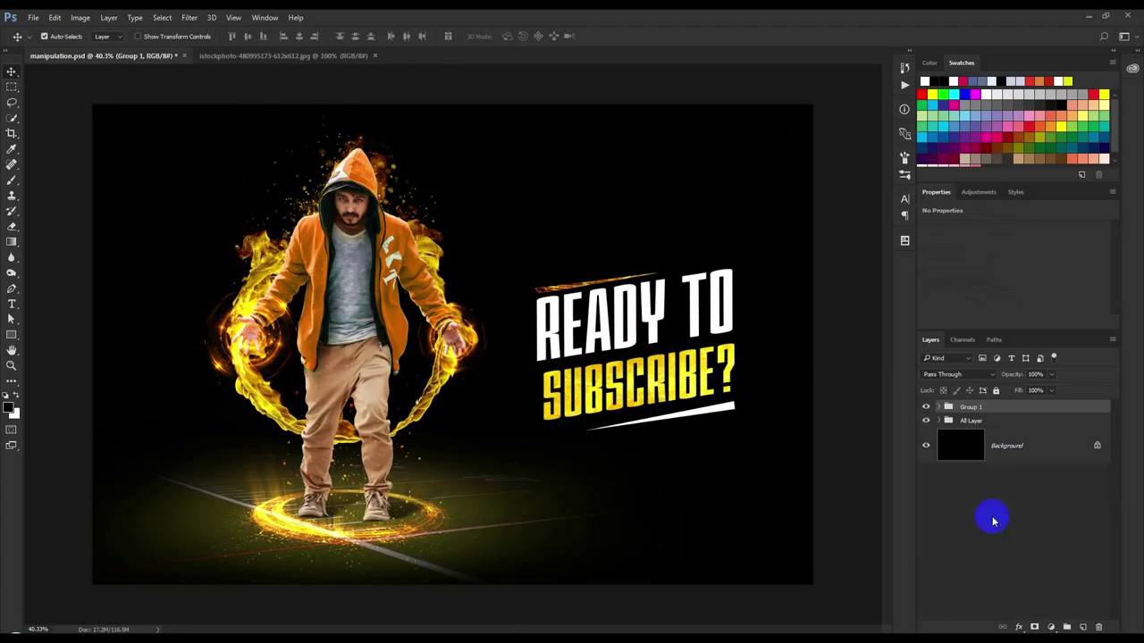
pyautogui.click(989, 424)
pyautogui.click(1082, 626)
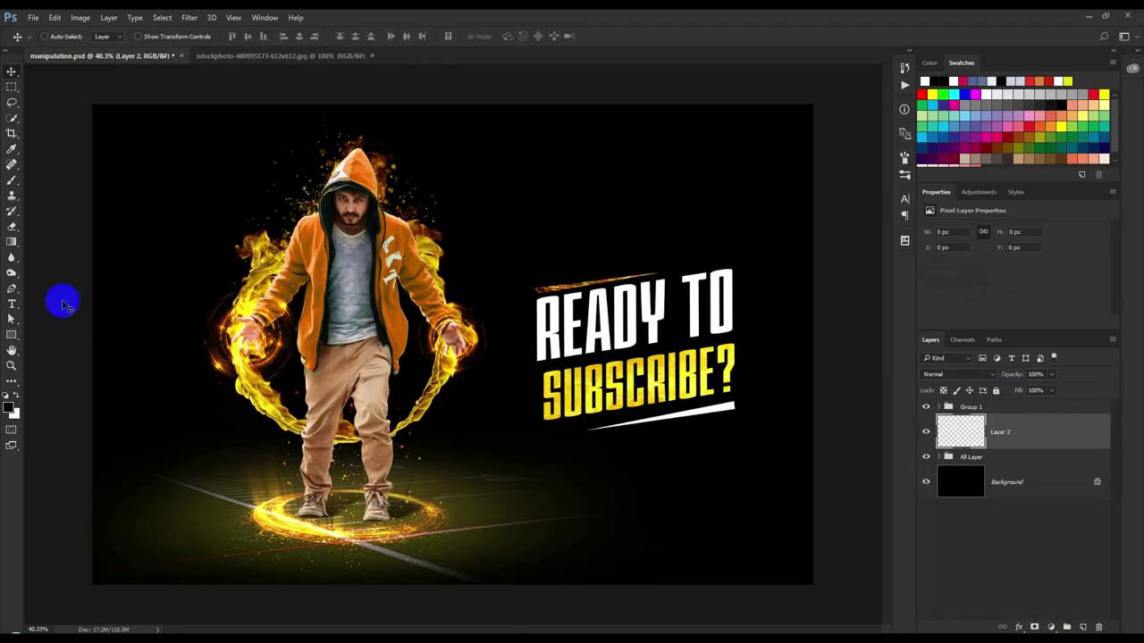